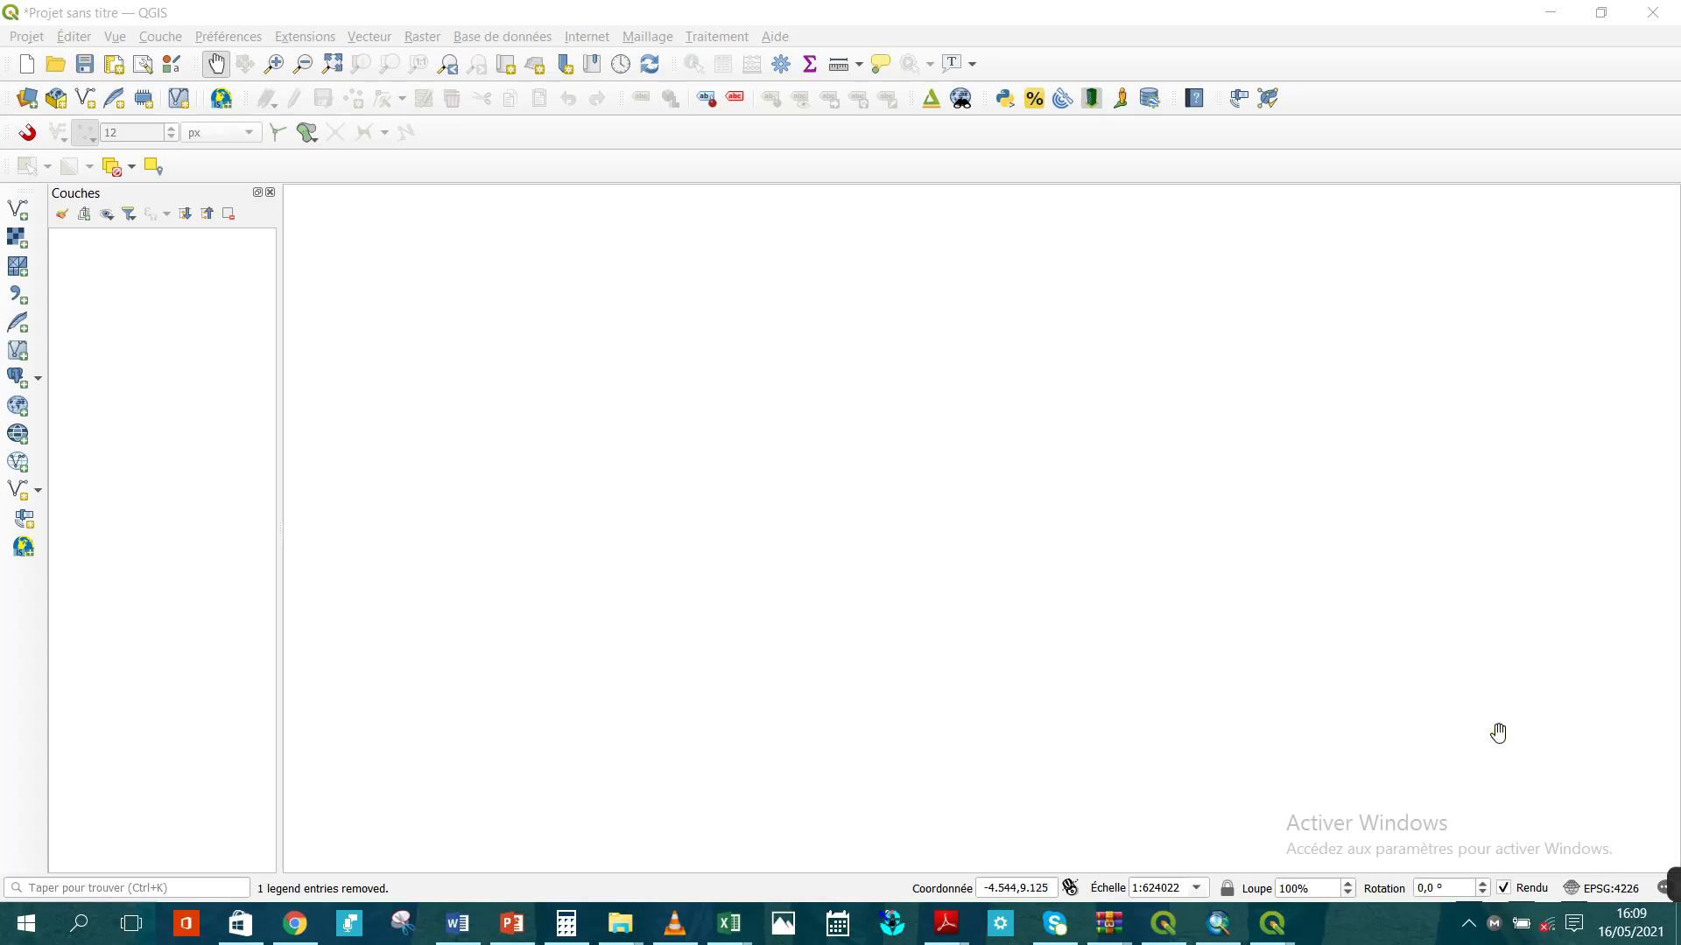
Set the project's coordinate reference system to WGS 84 / UTM zone 30N (EPSG:32630).
left_click(1602, 888)
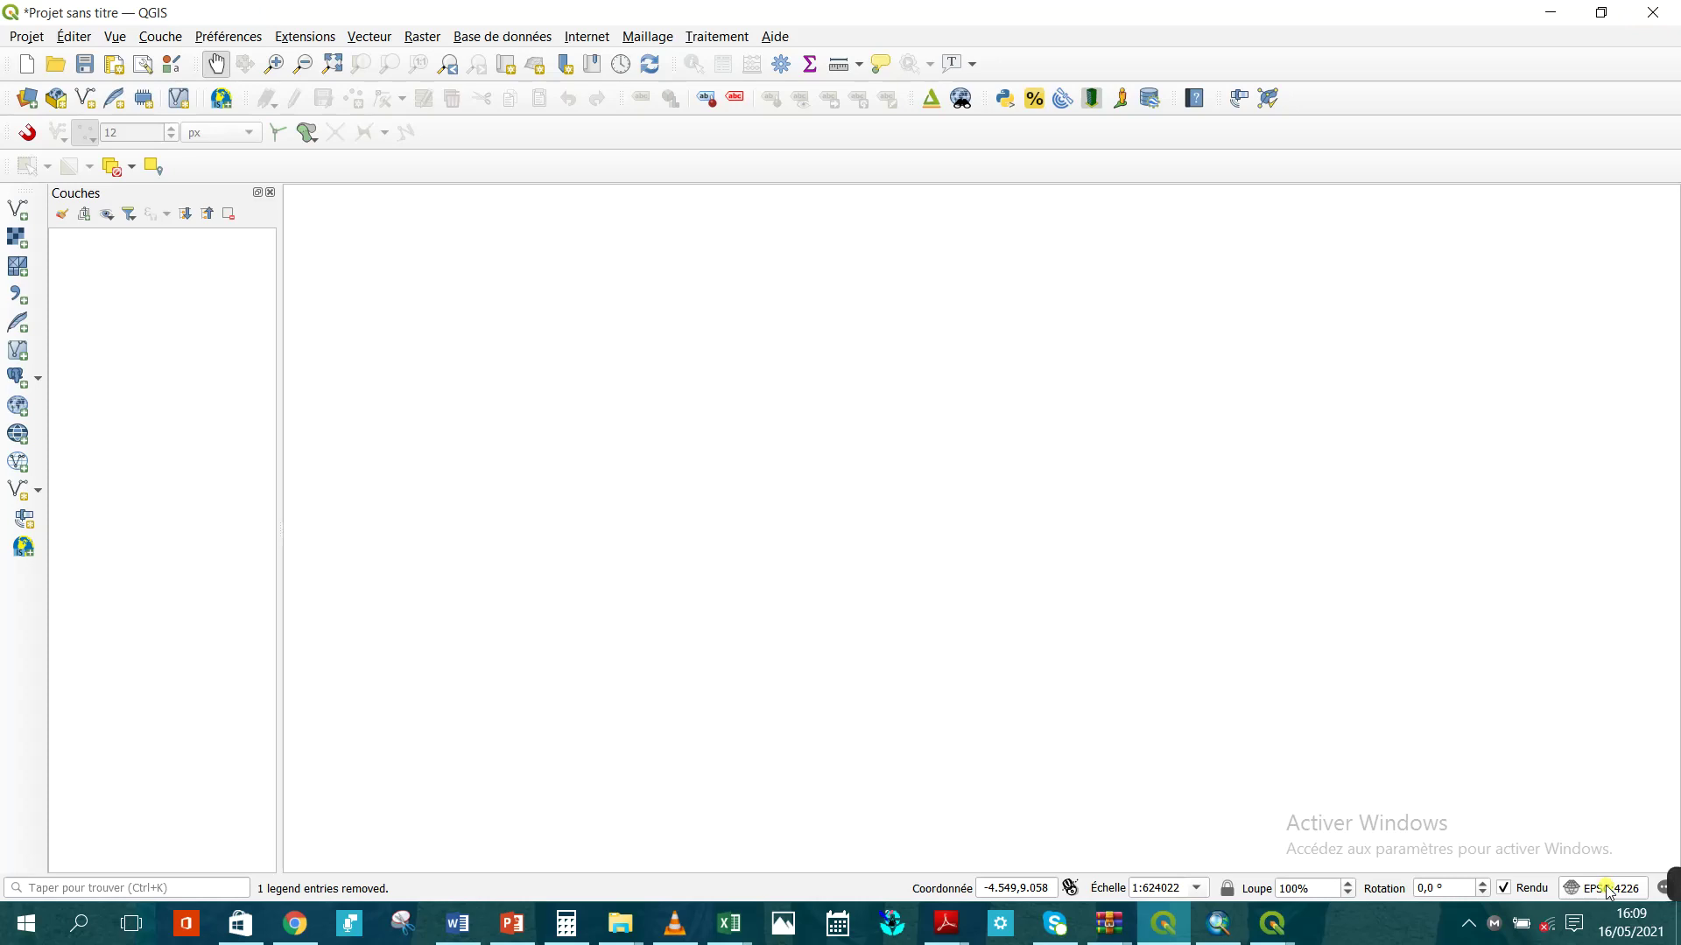
left_click(1608, 888)
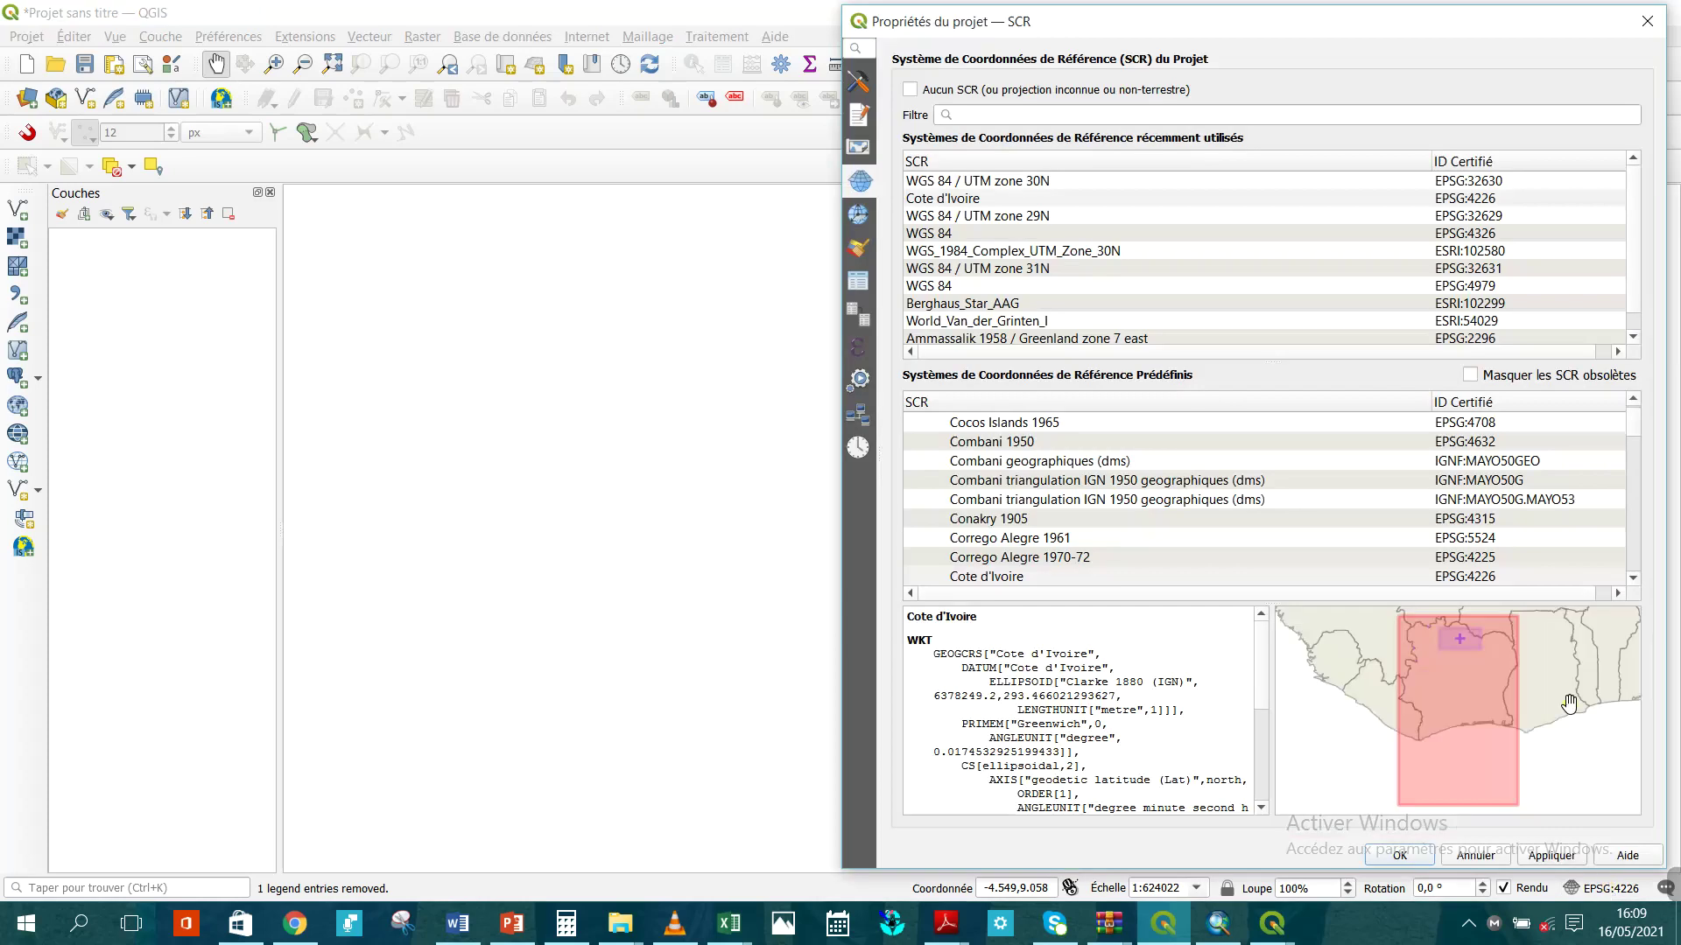
left_click(980, 219)
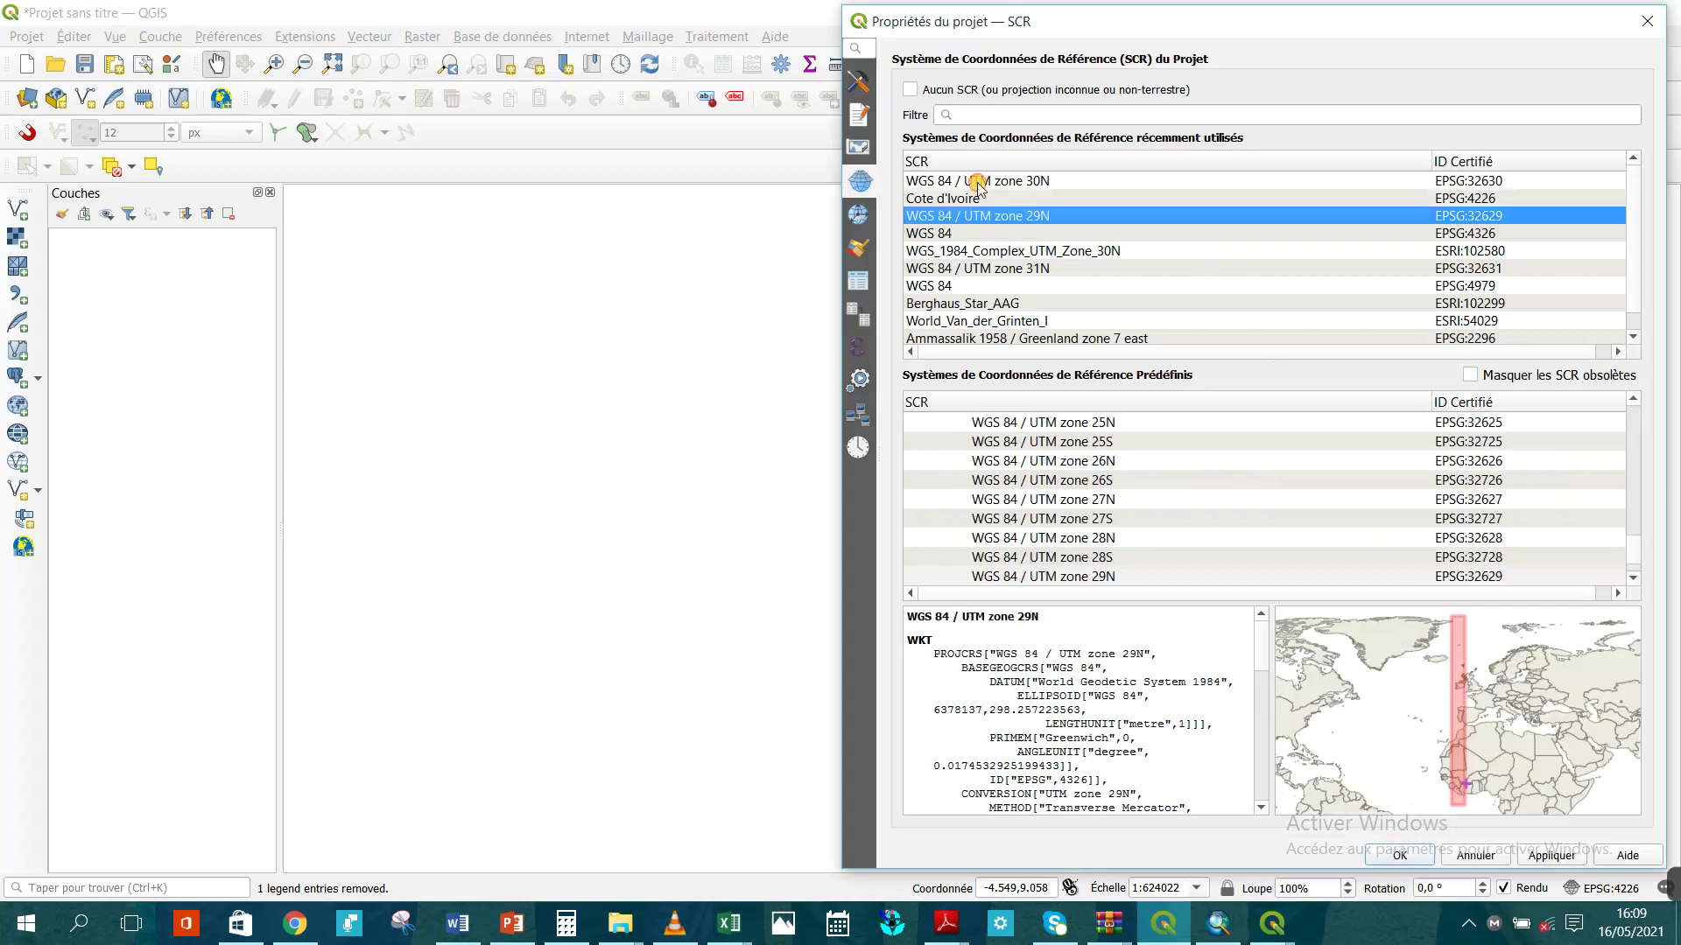
left_click(977, 183)
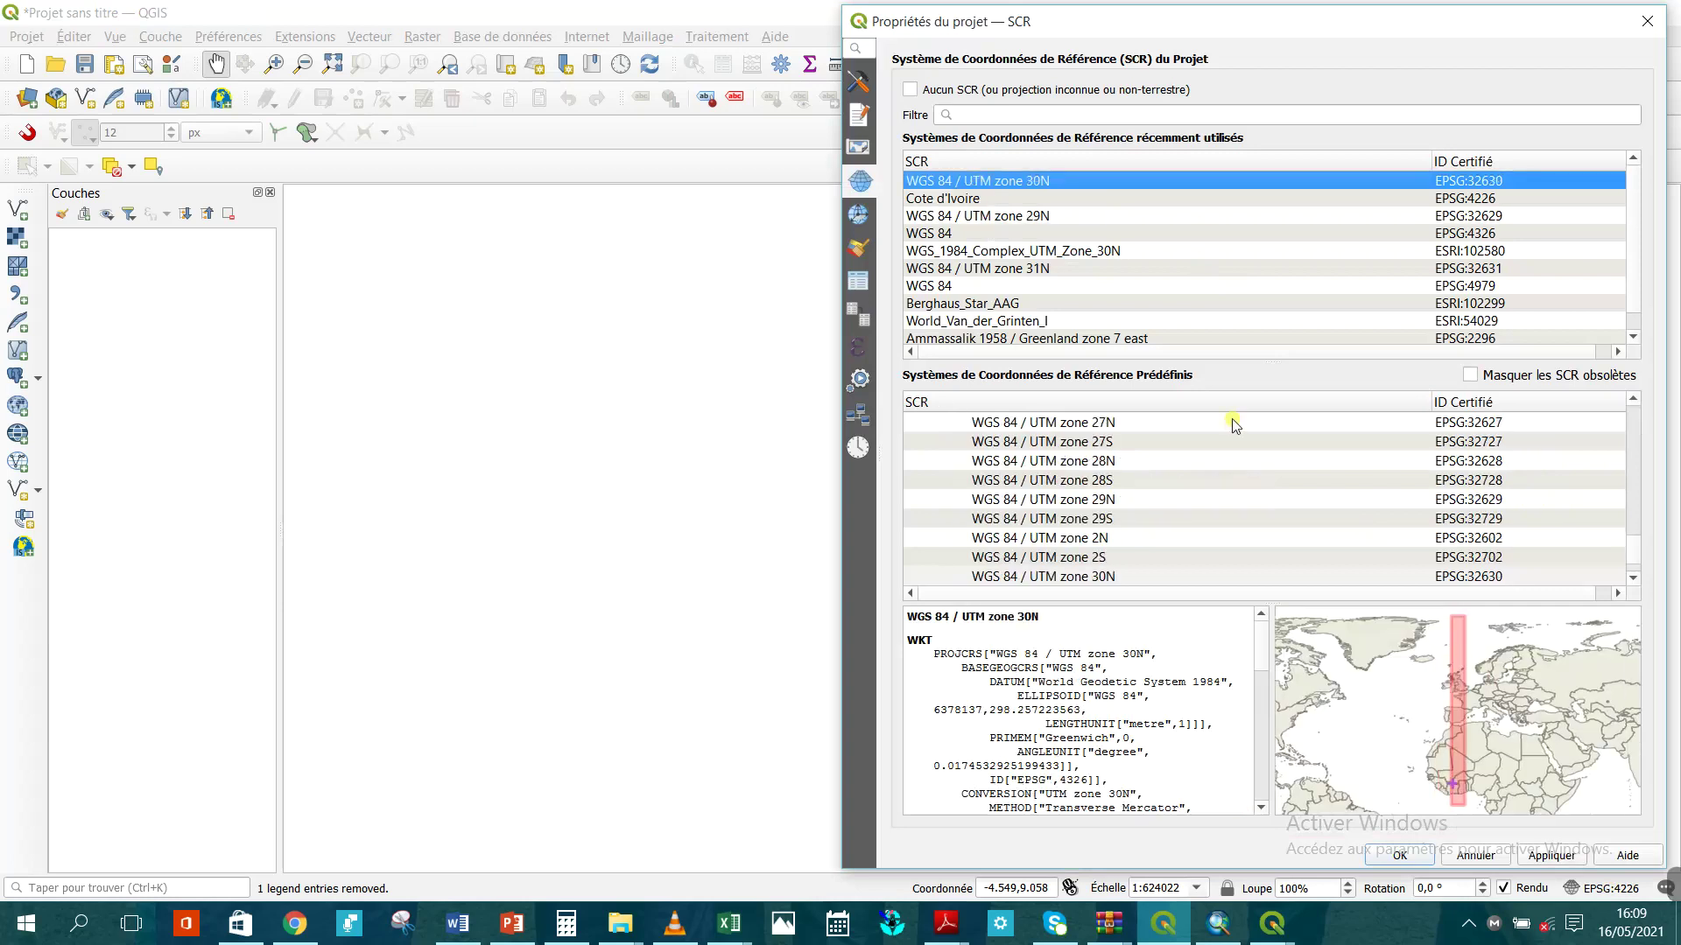
left_click(1553, 858)
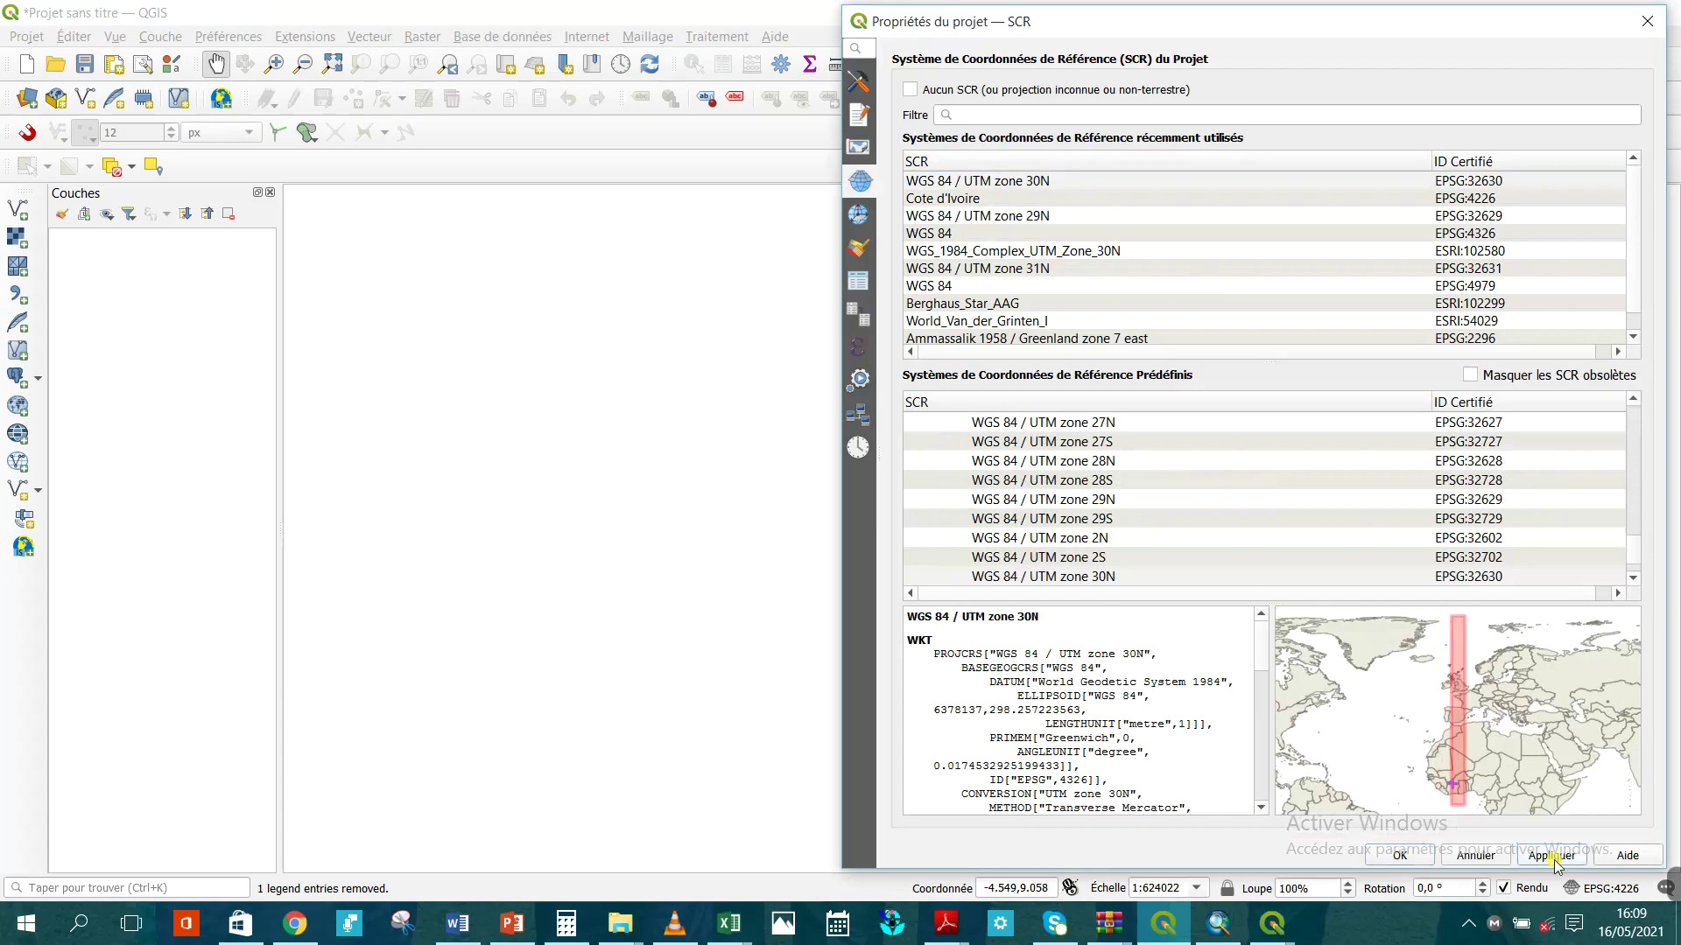
left_click(1400, 857)
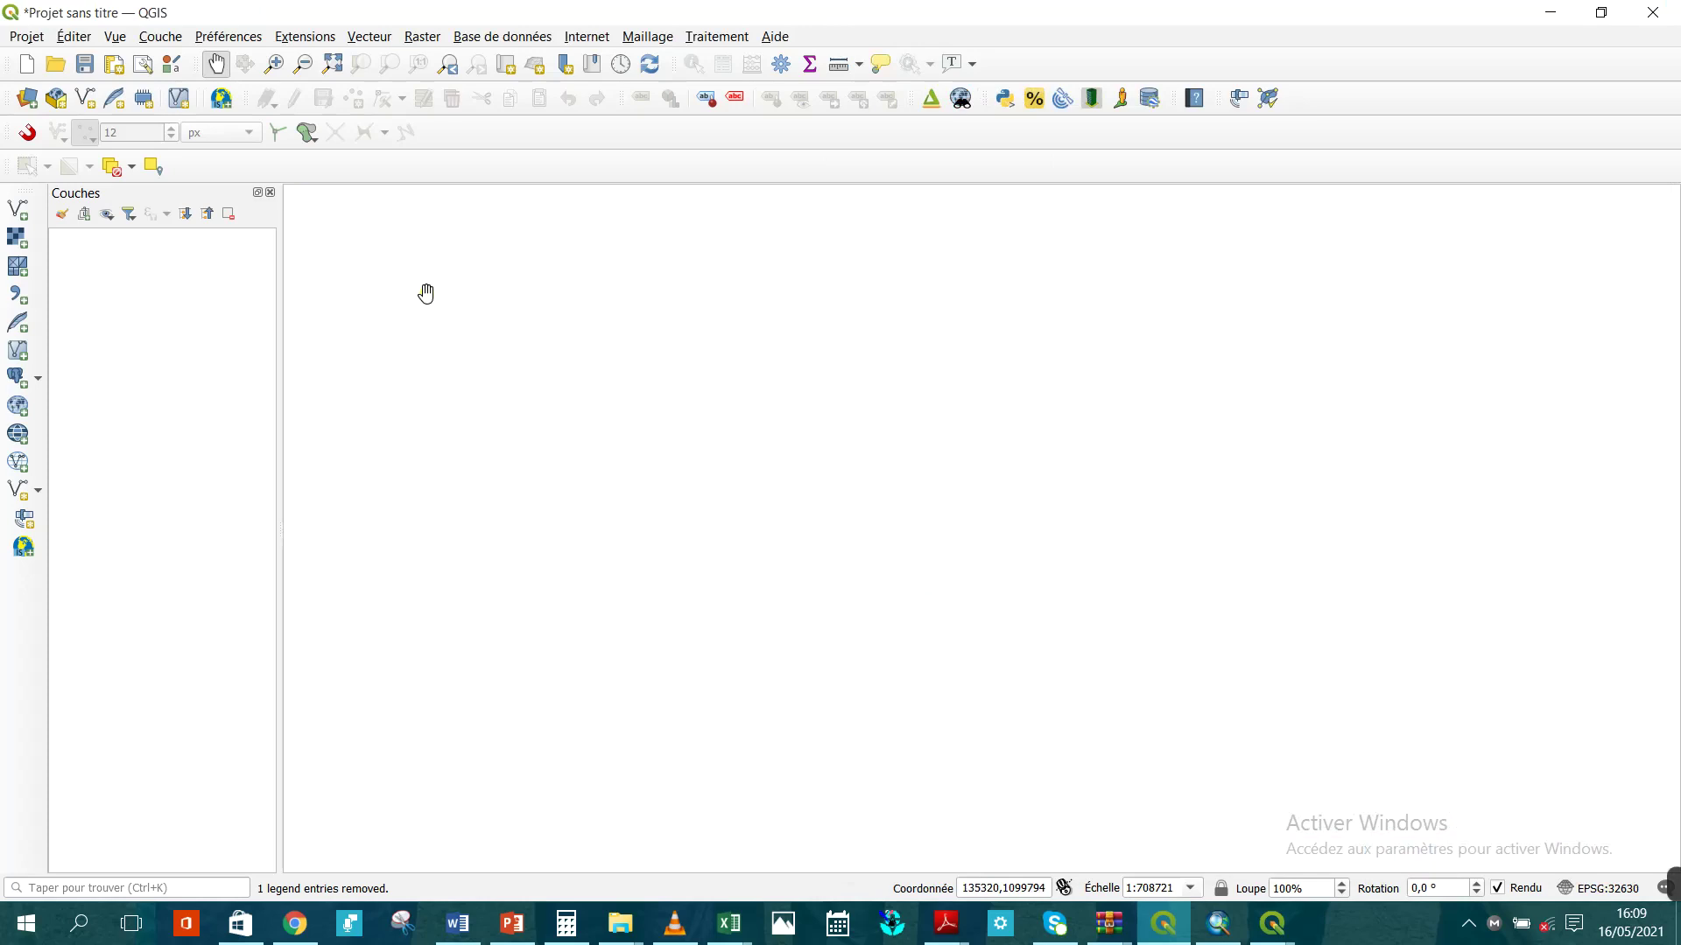
Start a new shapefile layer with Polygone geometry, saved as polygone in the anglais folder on the desktop.
left_click(177, 38)
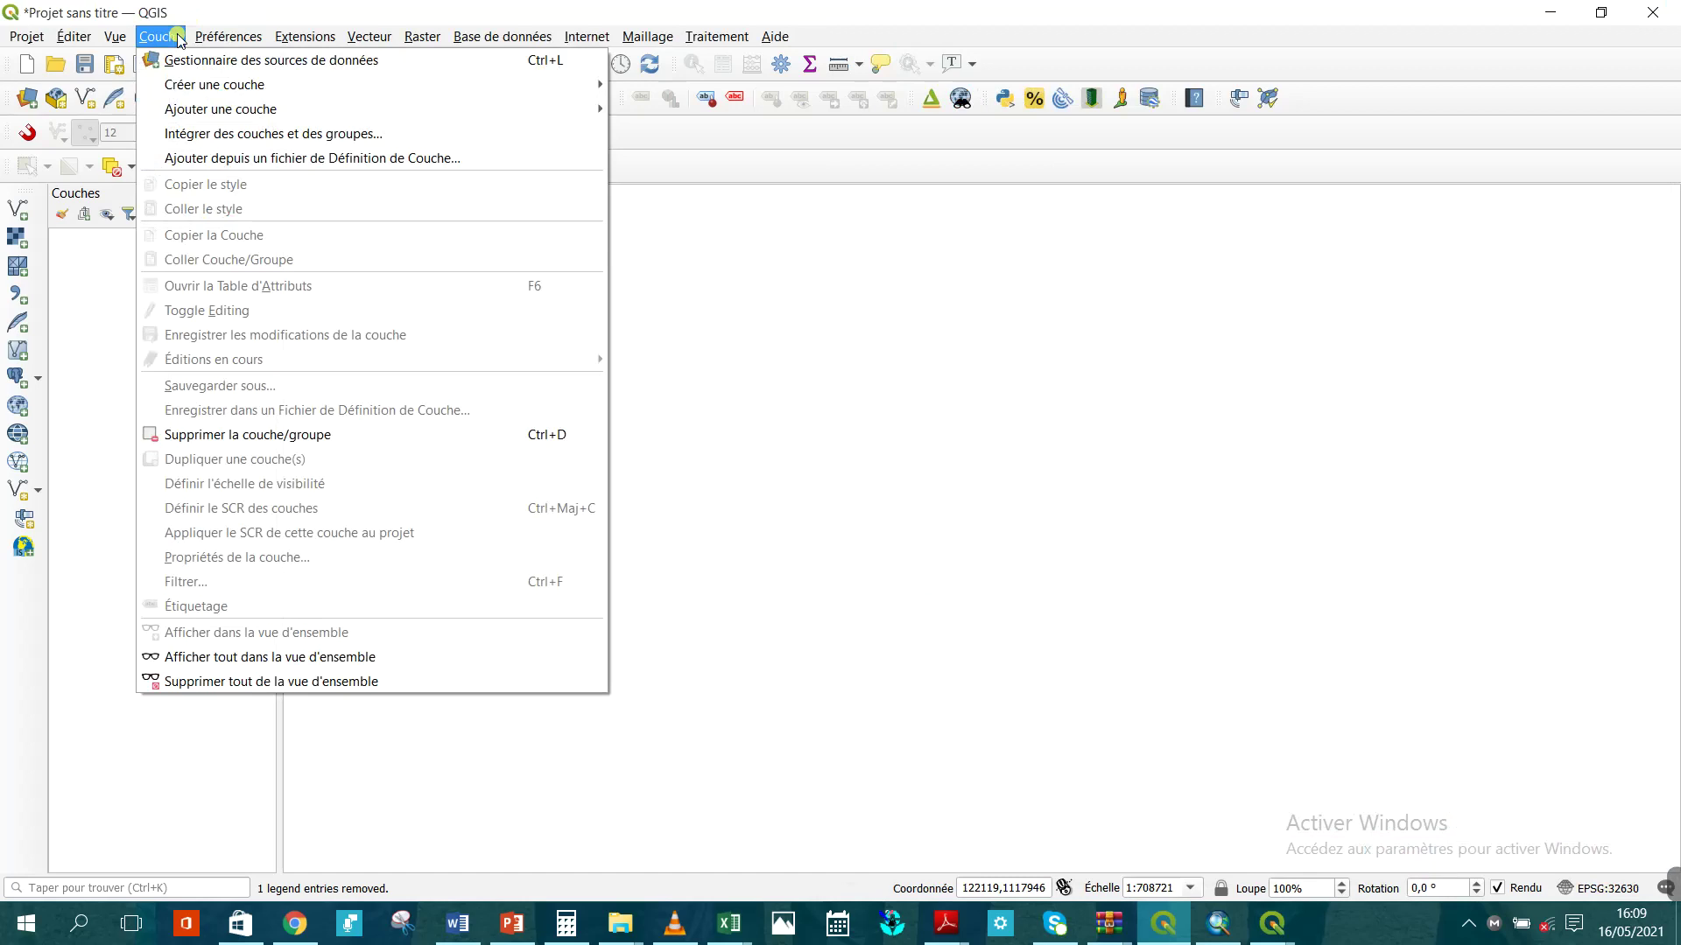
mouse_move(280, 87)
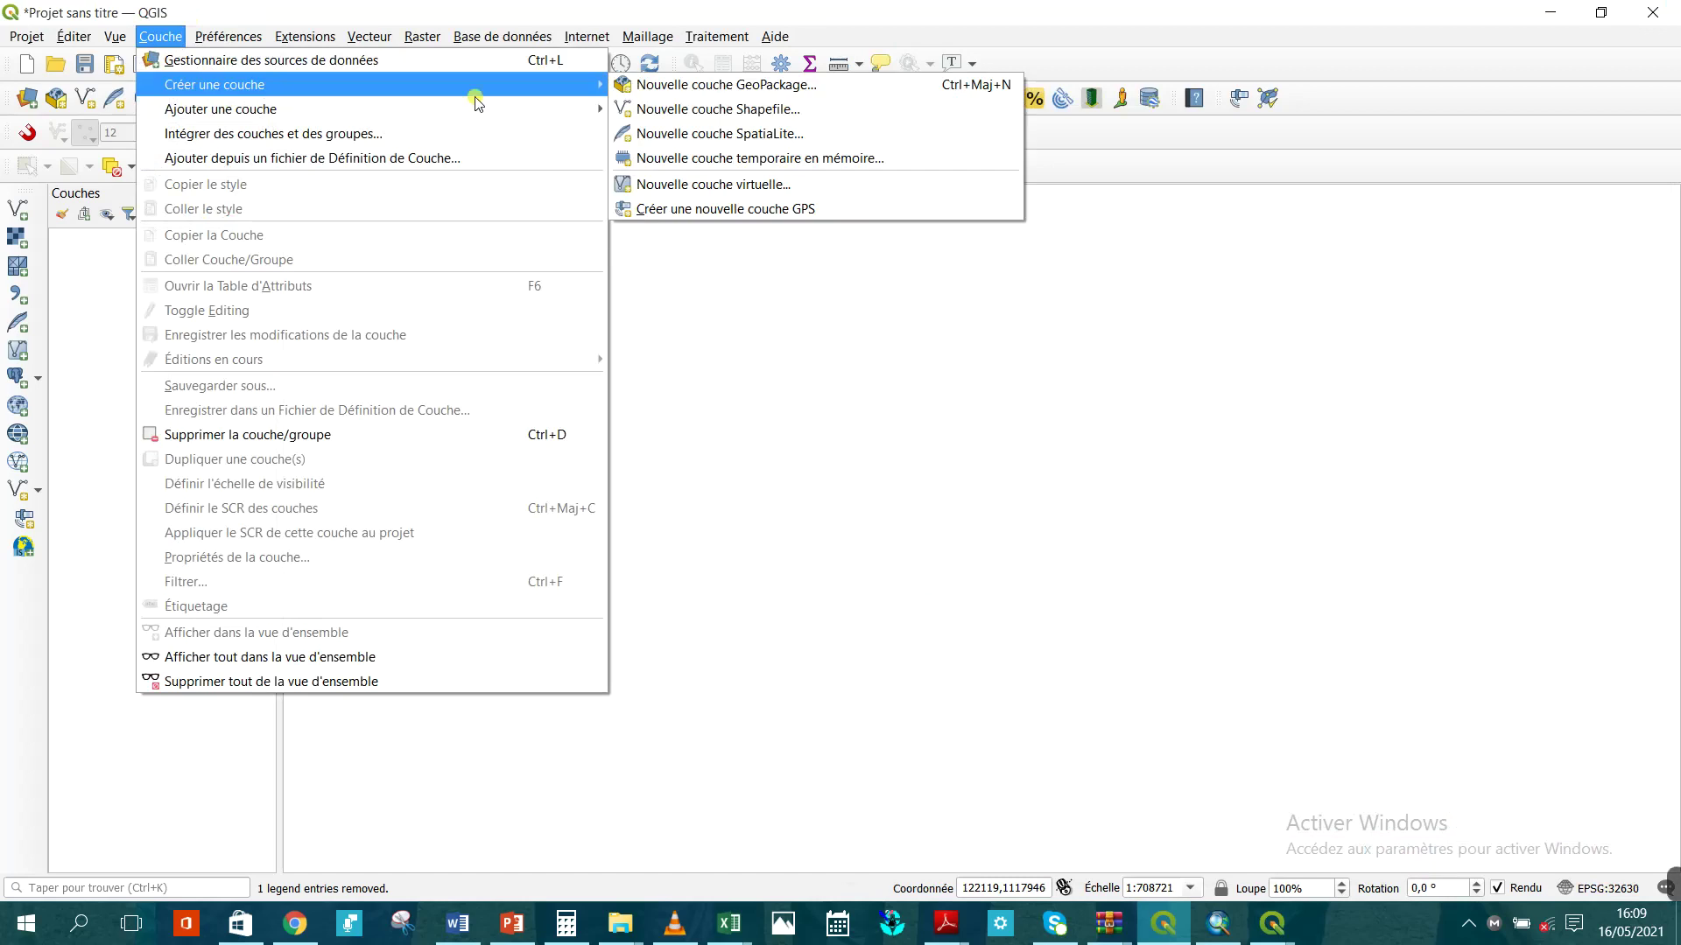
left_click(642, 114)
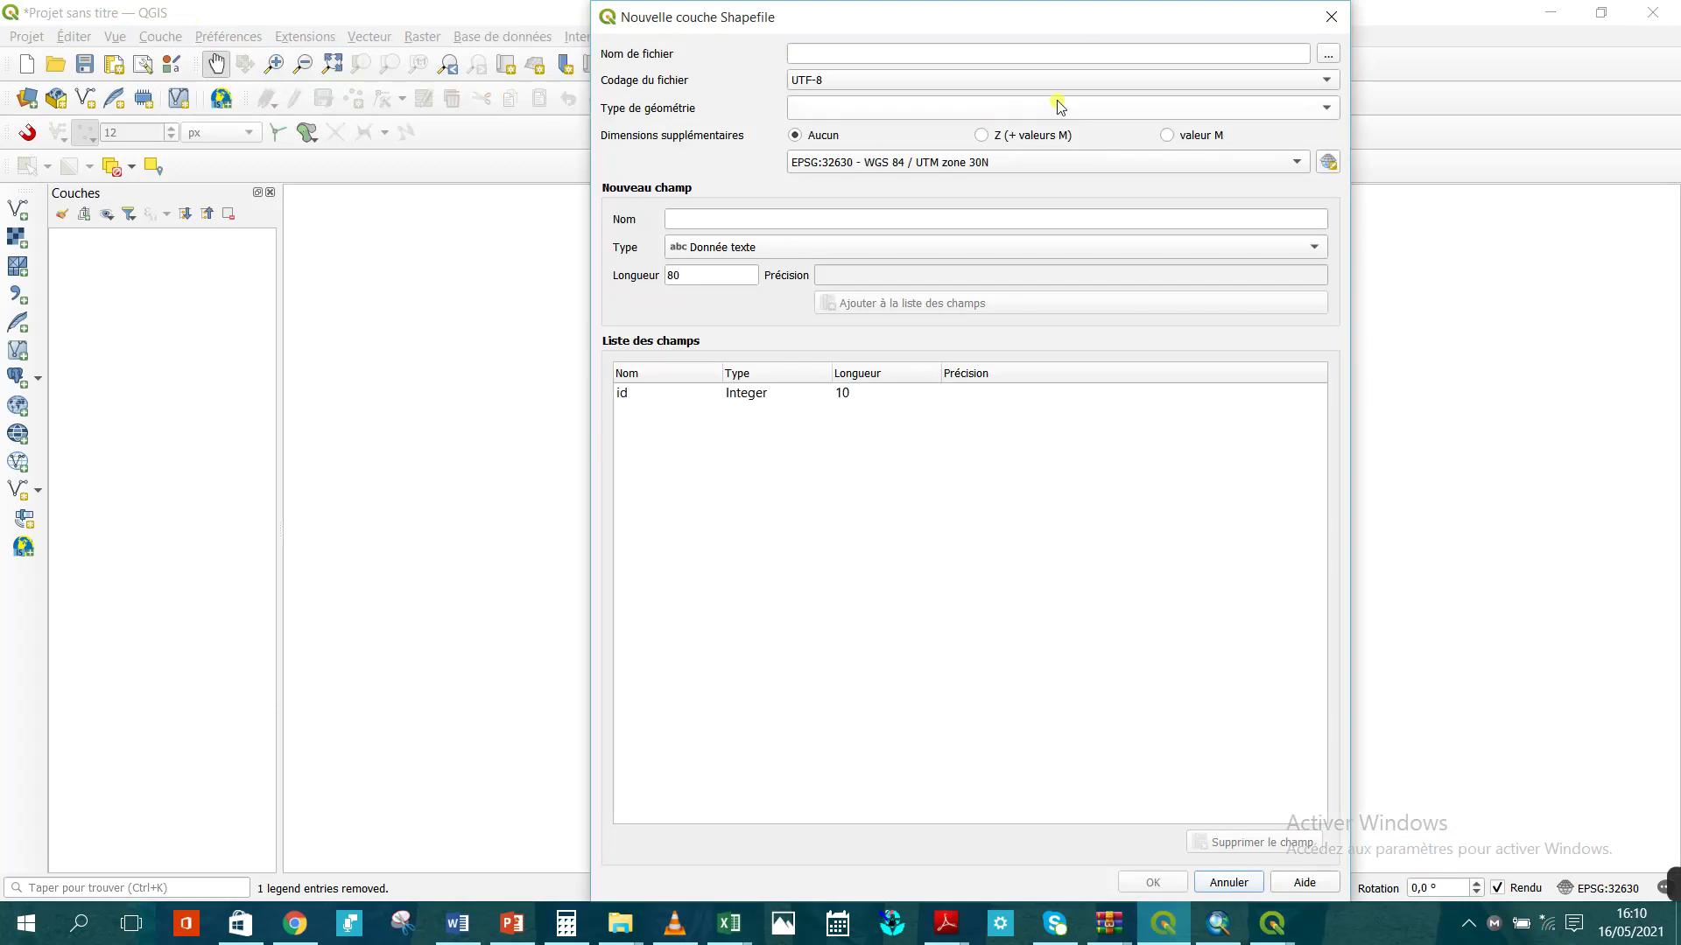
left_click(1094, 51)
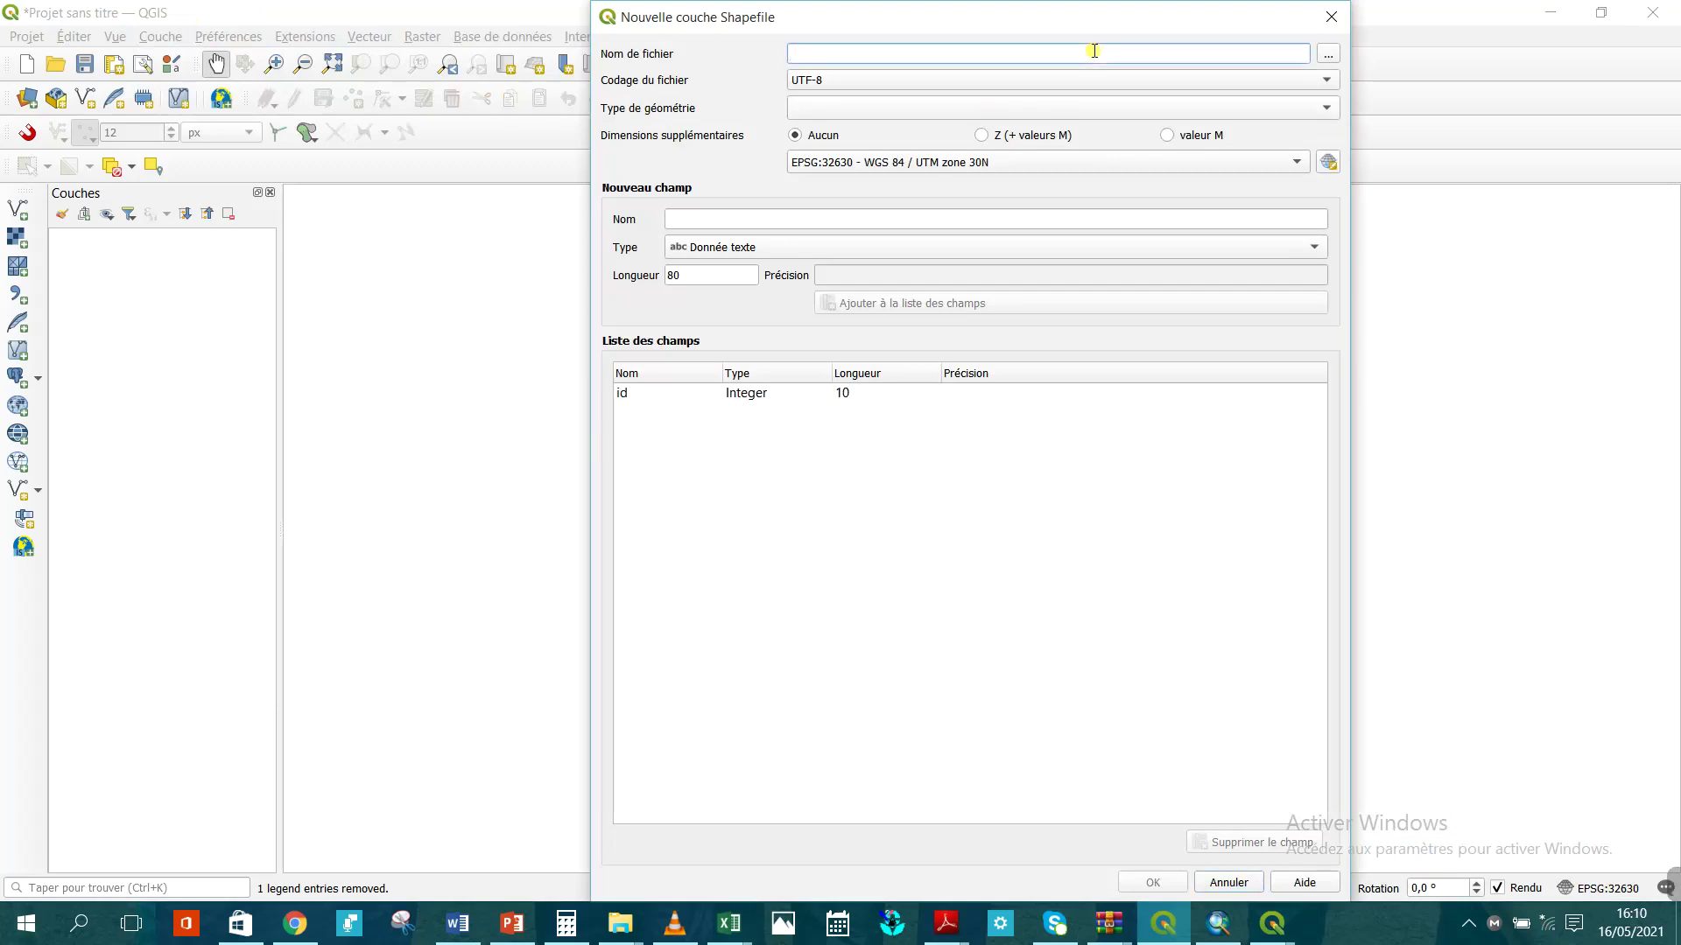
type("polygone")
left_click(1325, 55)
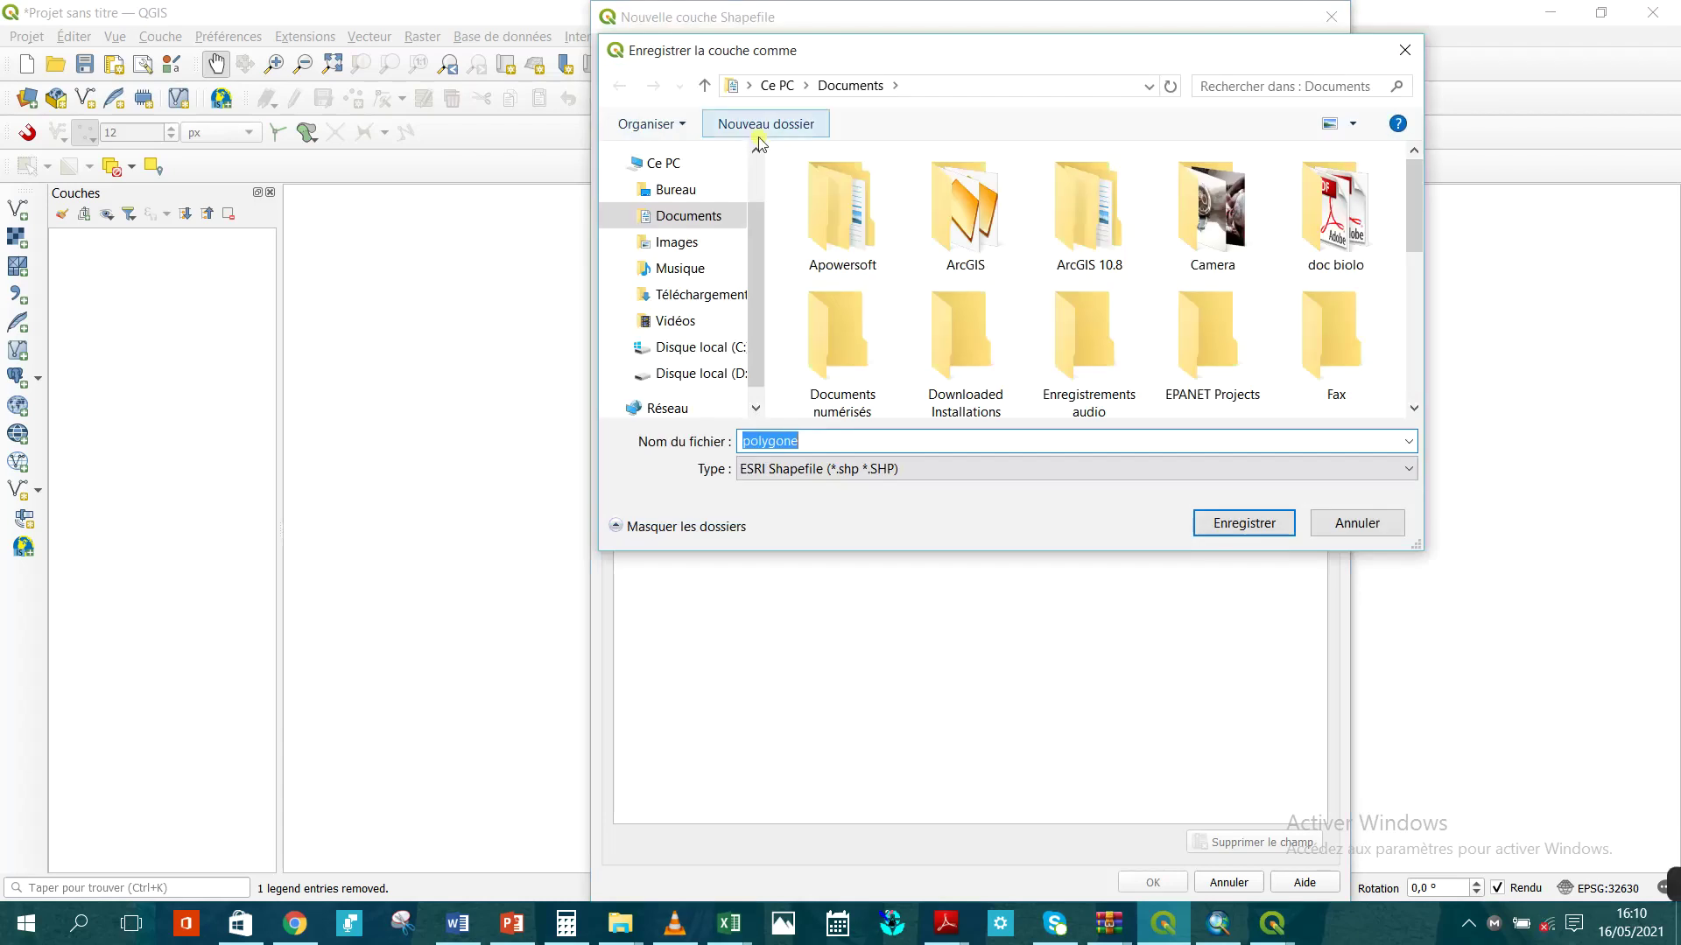
left_click(695, 191)
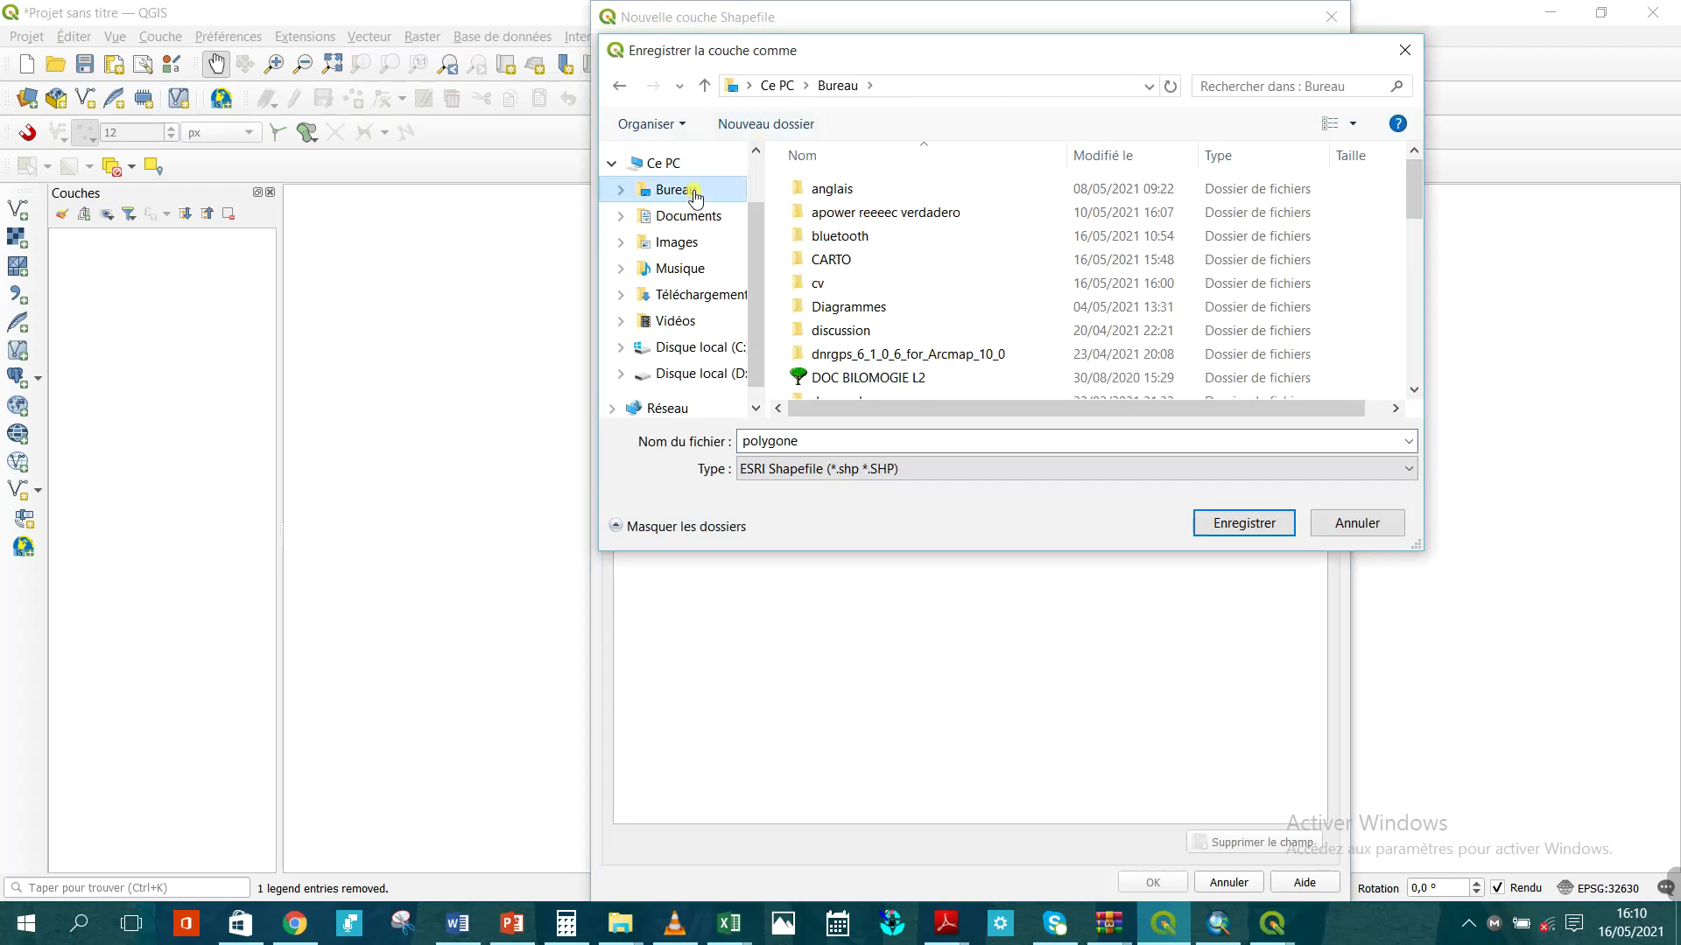
left_click(880, 241)
left_click(885, 194)
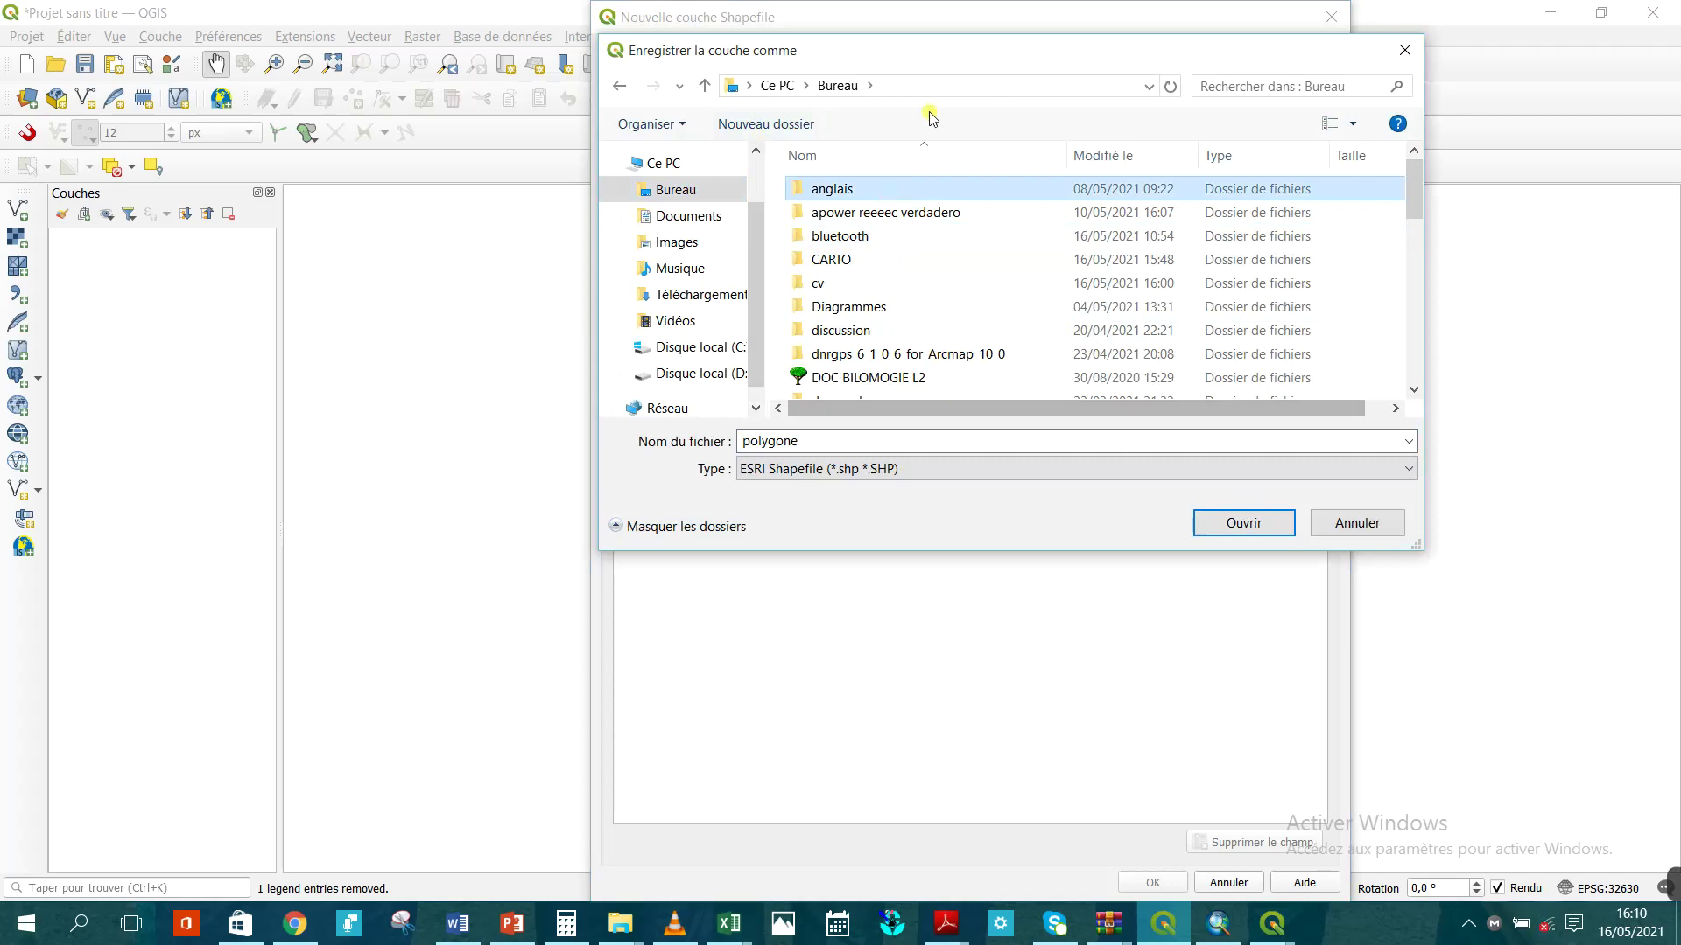
left_click(962, 189)
double_click(961, 190)
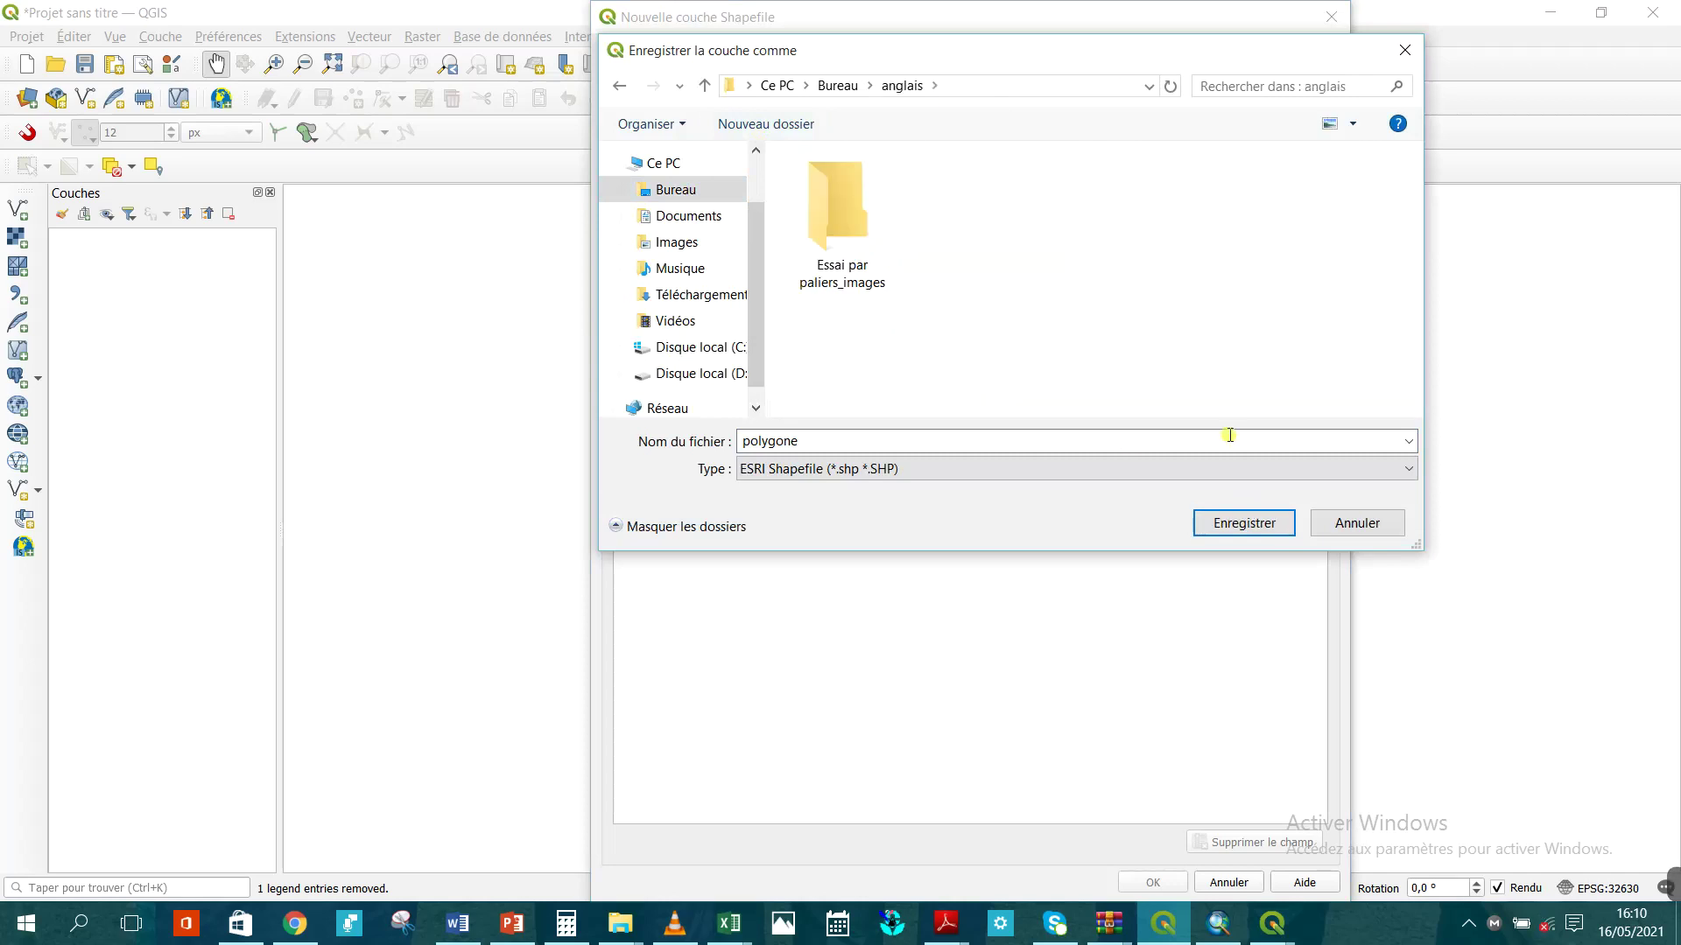
left_click(1246, 526)
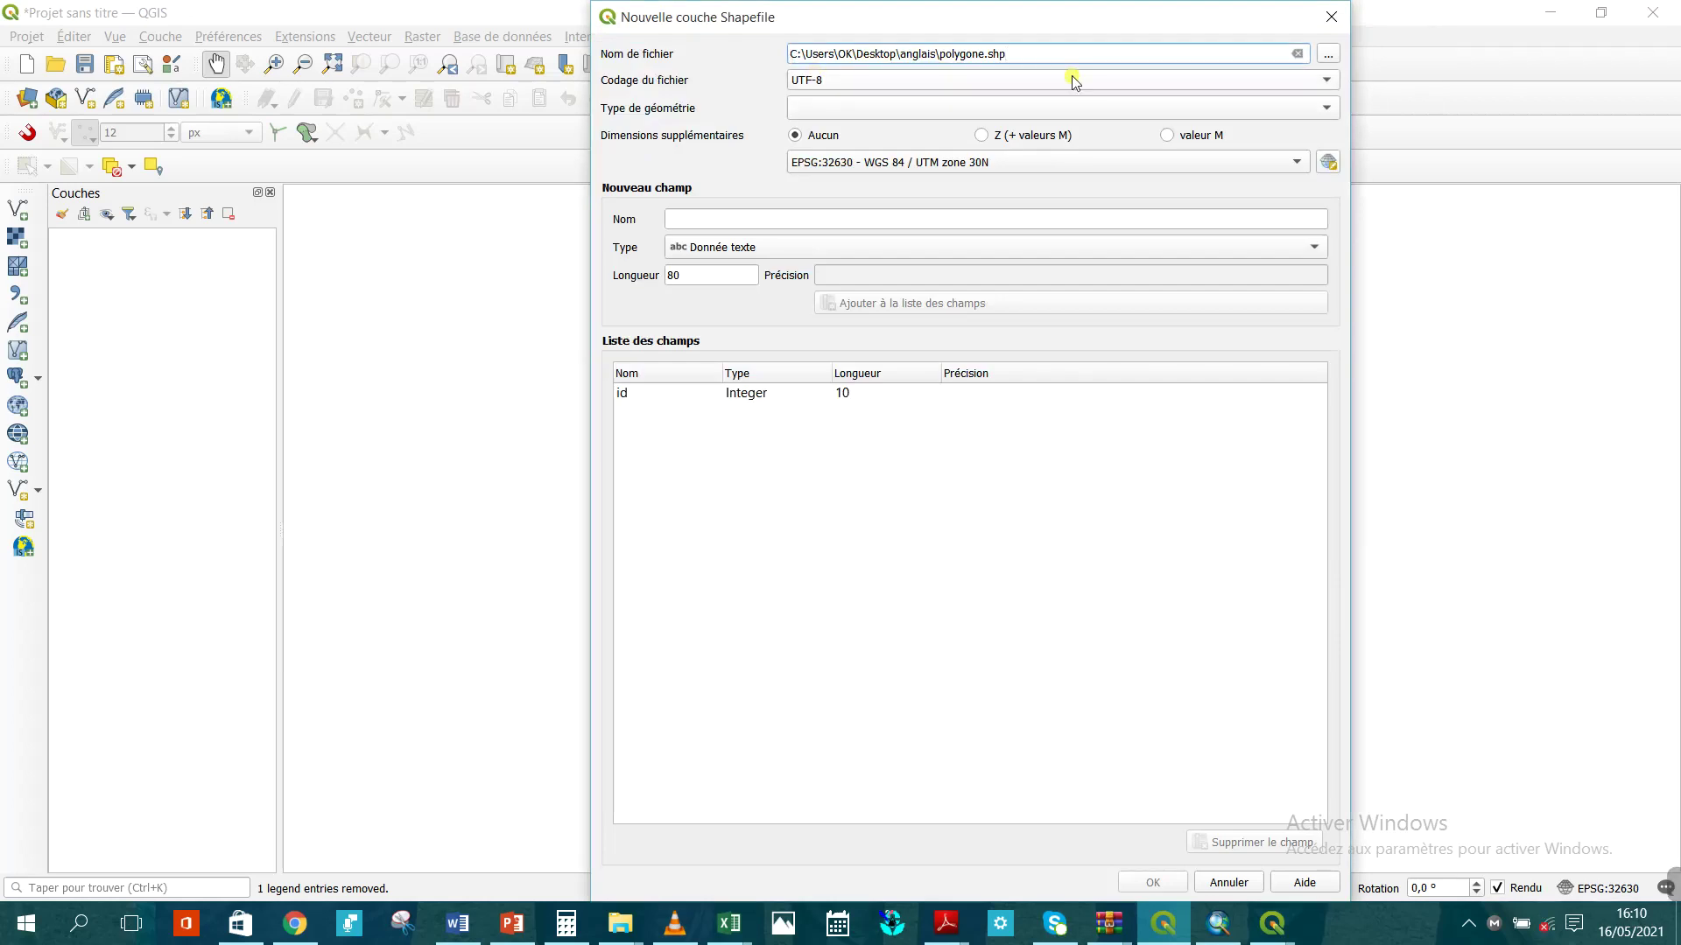
left_click(1333, 109)
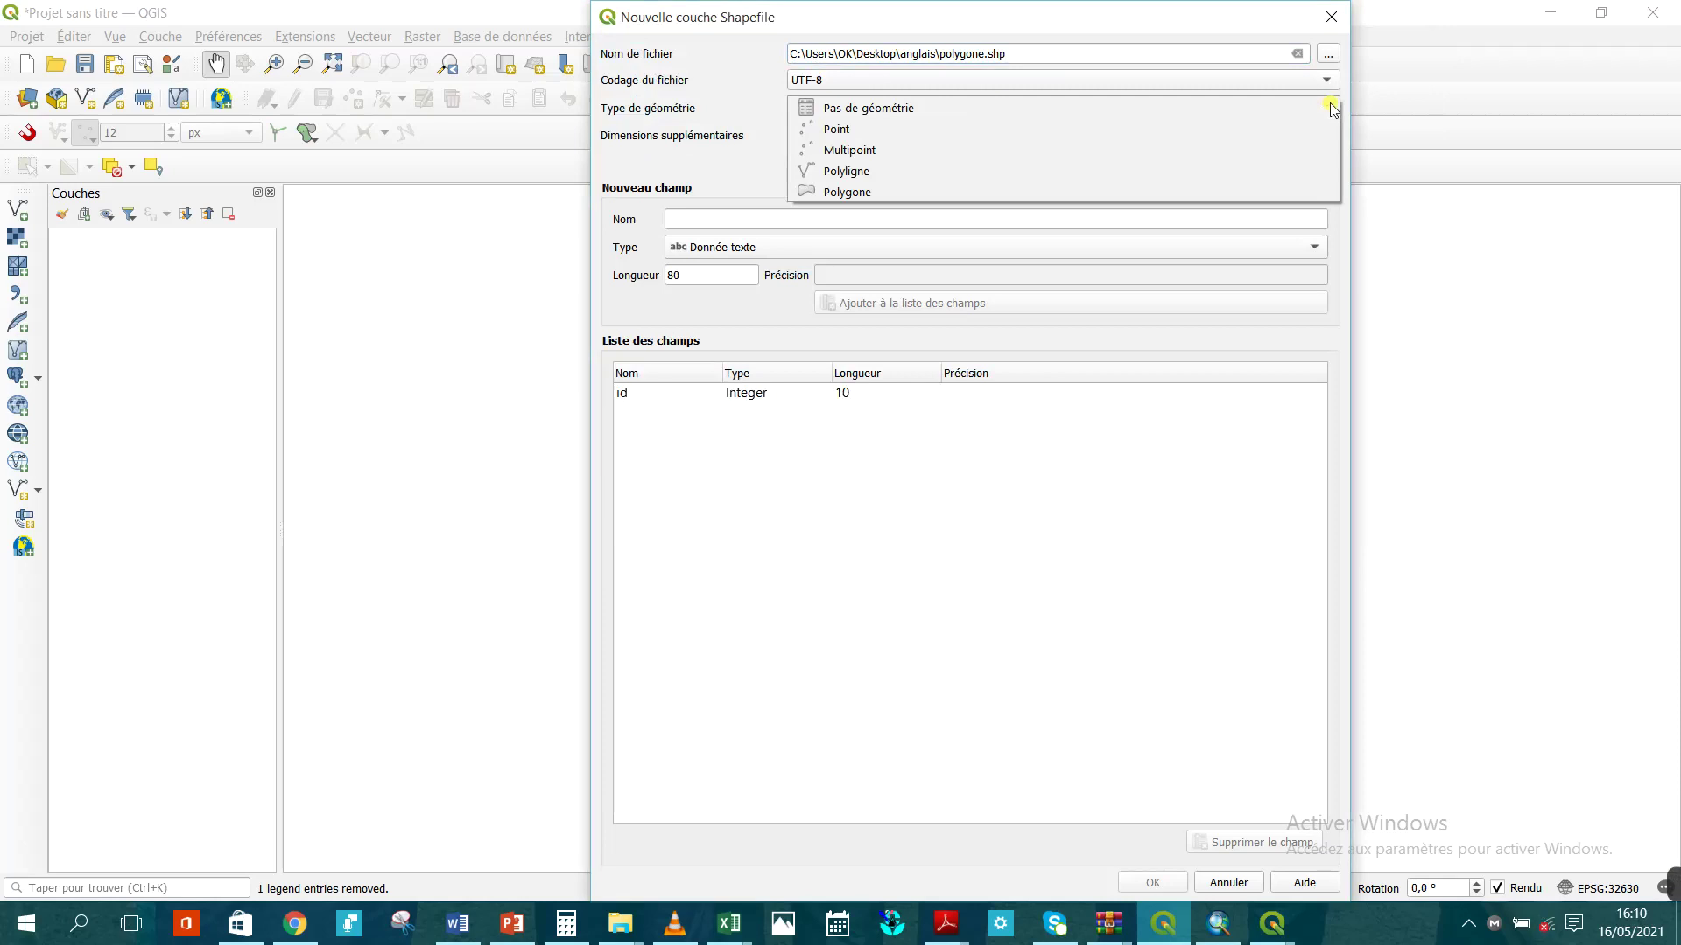
left_click(1115, 187)
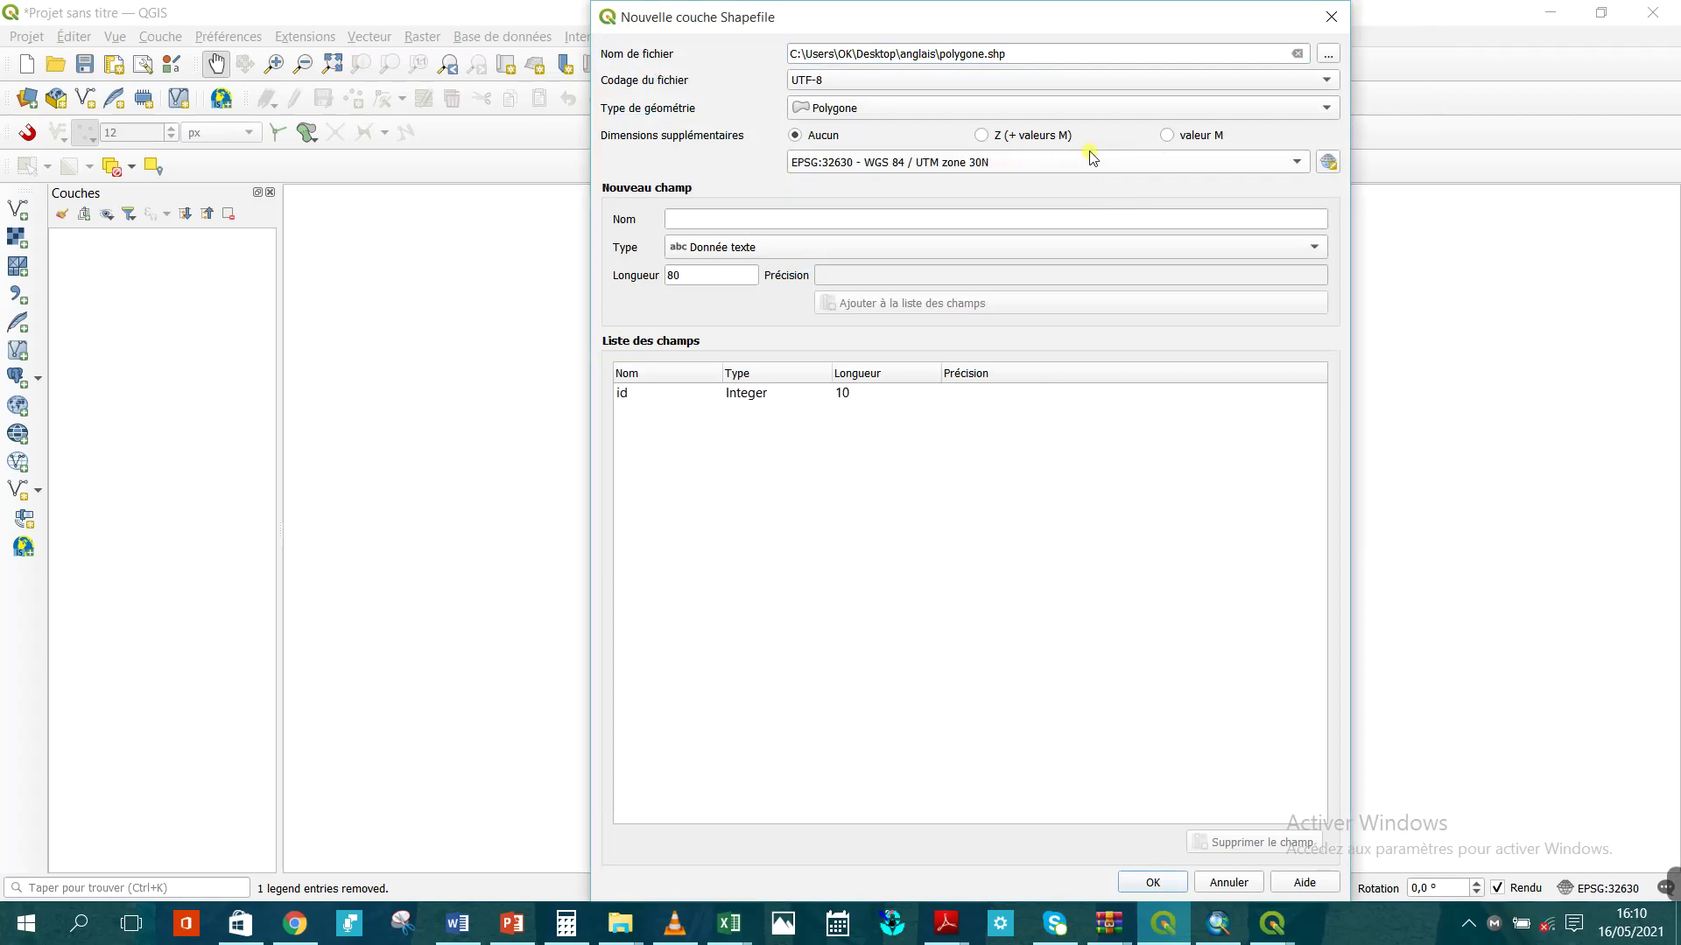
Add a whole-number (Nombre entier) field named surface to the new shapefile's field list and create the layer.
mouse_move(1089, 159)
left_click(901, 218)
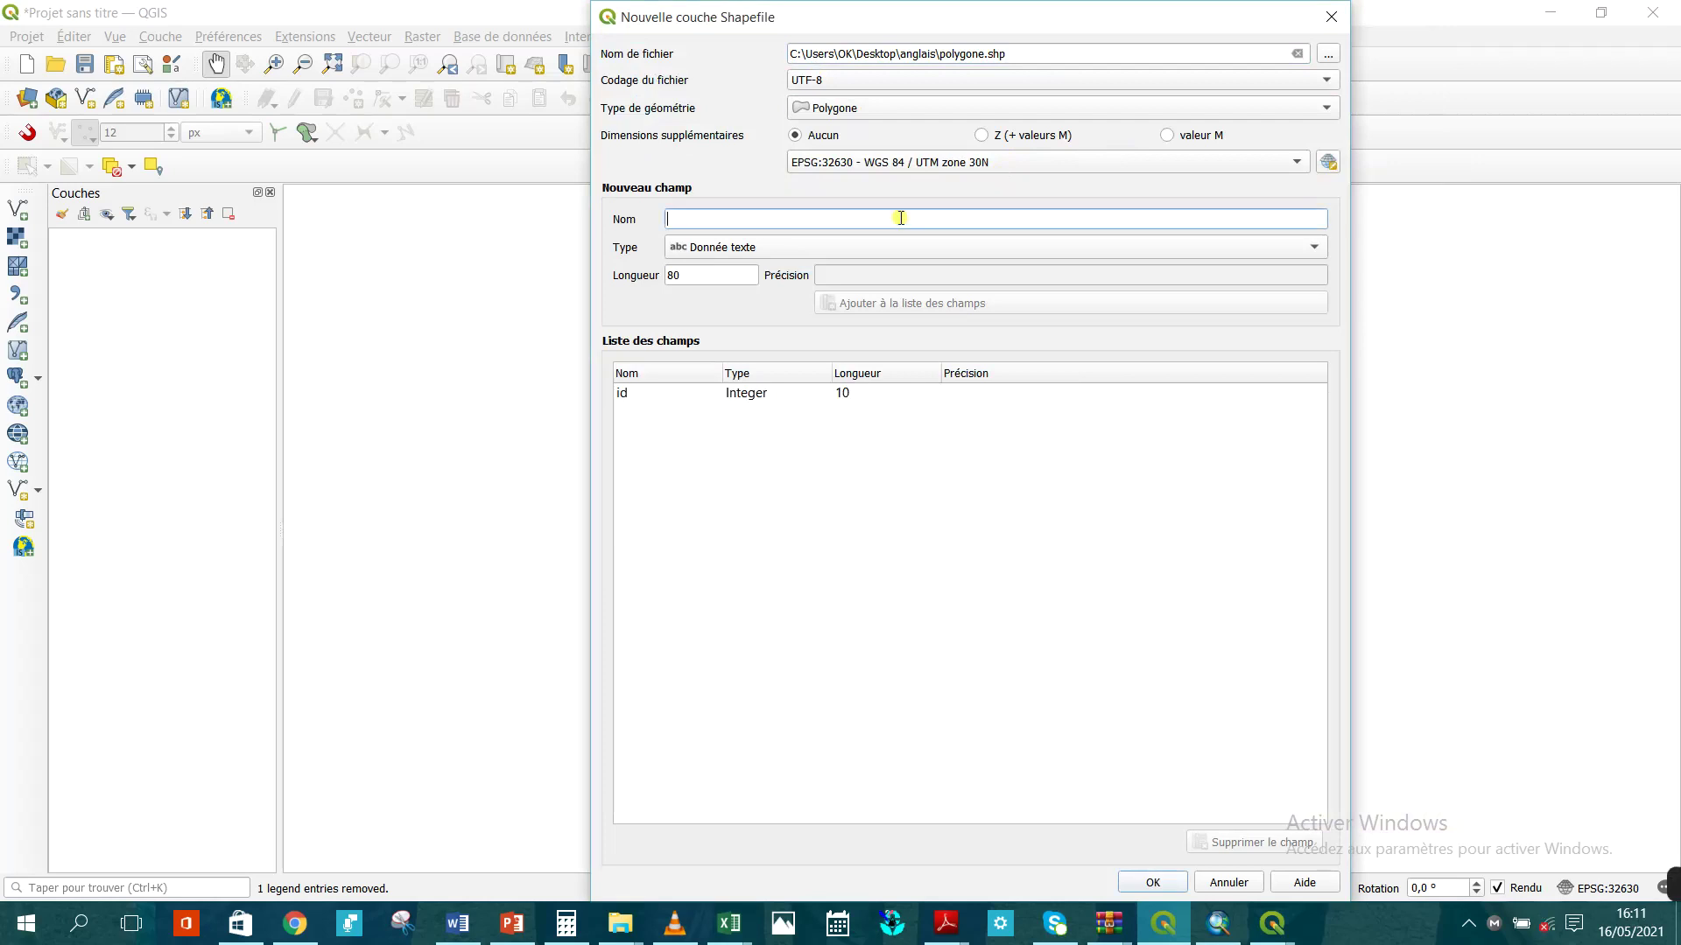
type("surface")
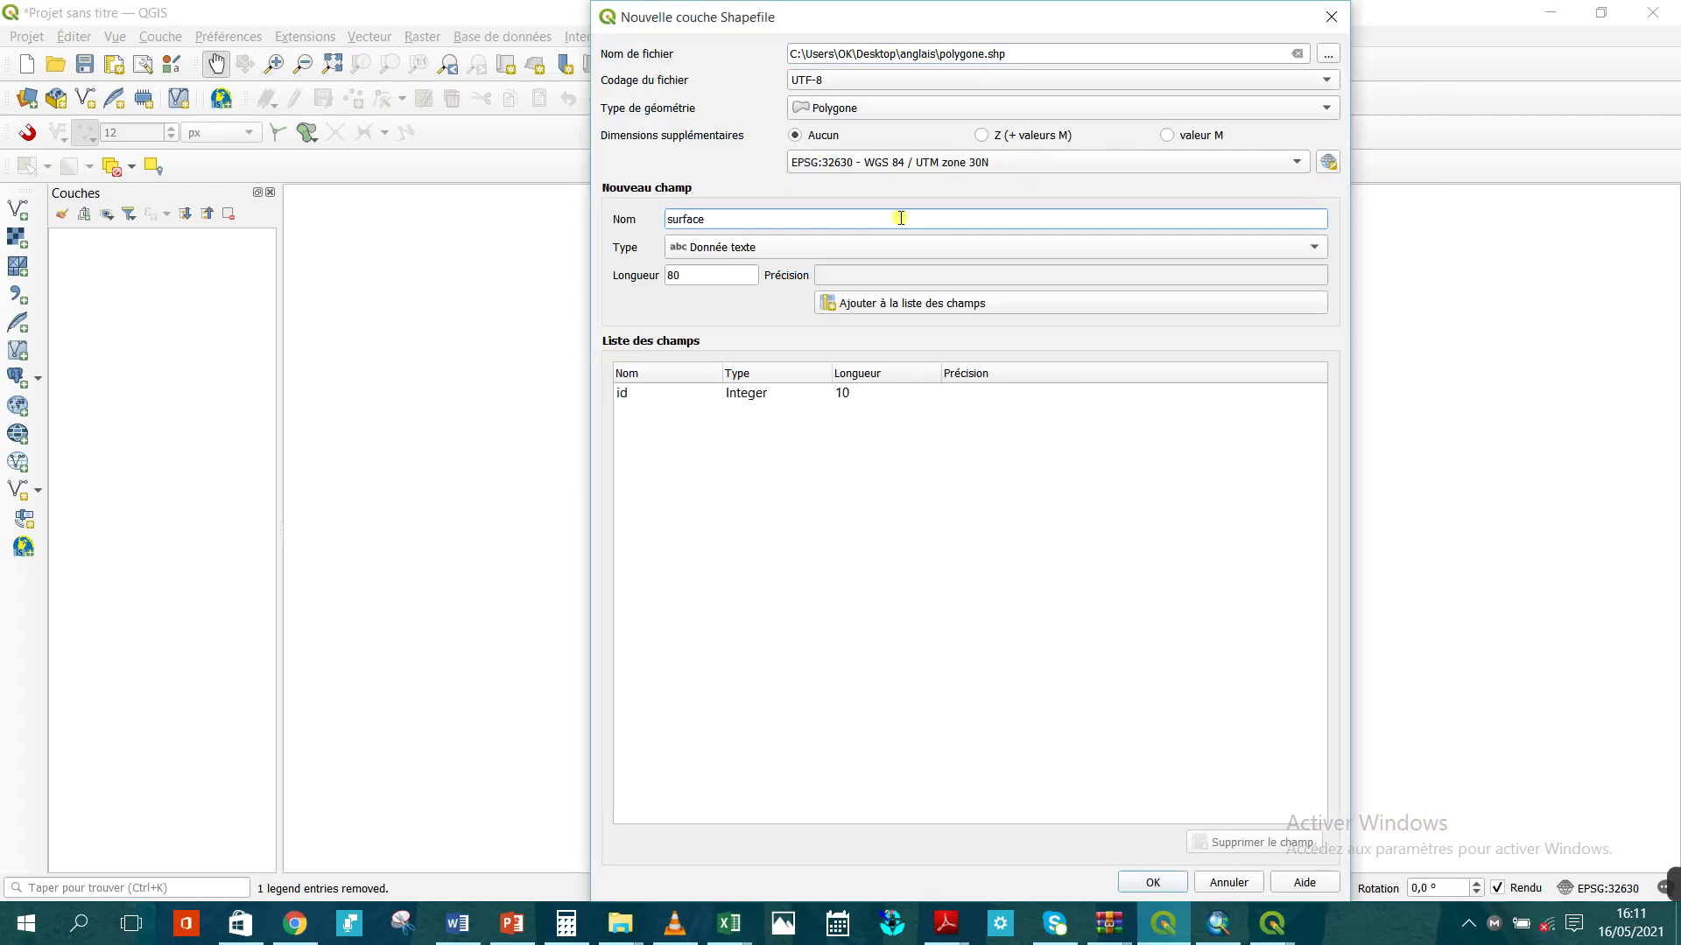
left_click(1314, 247)
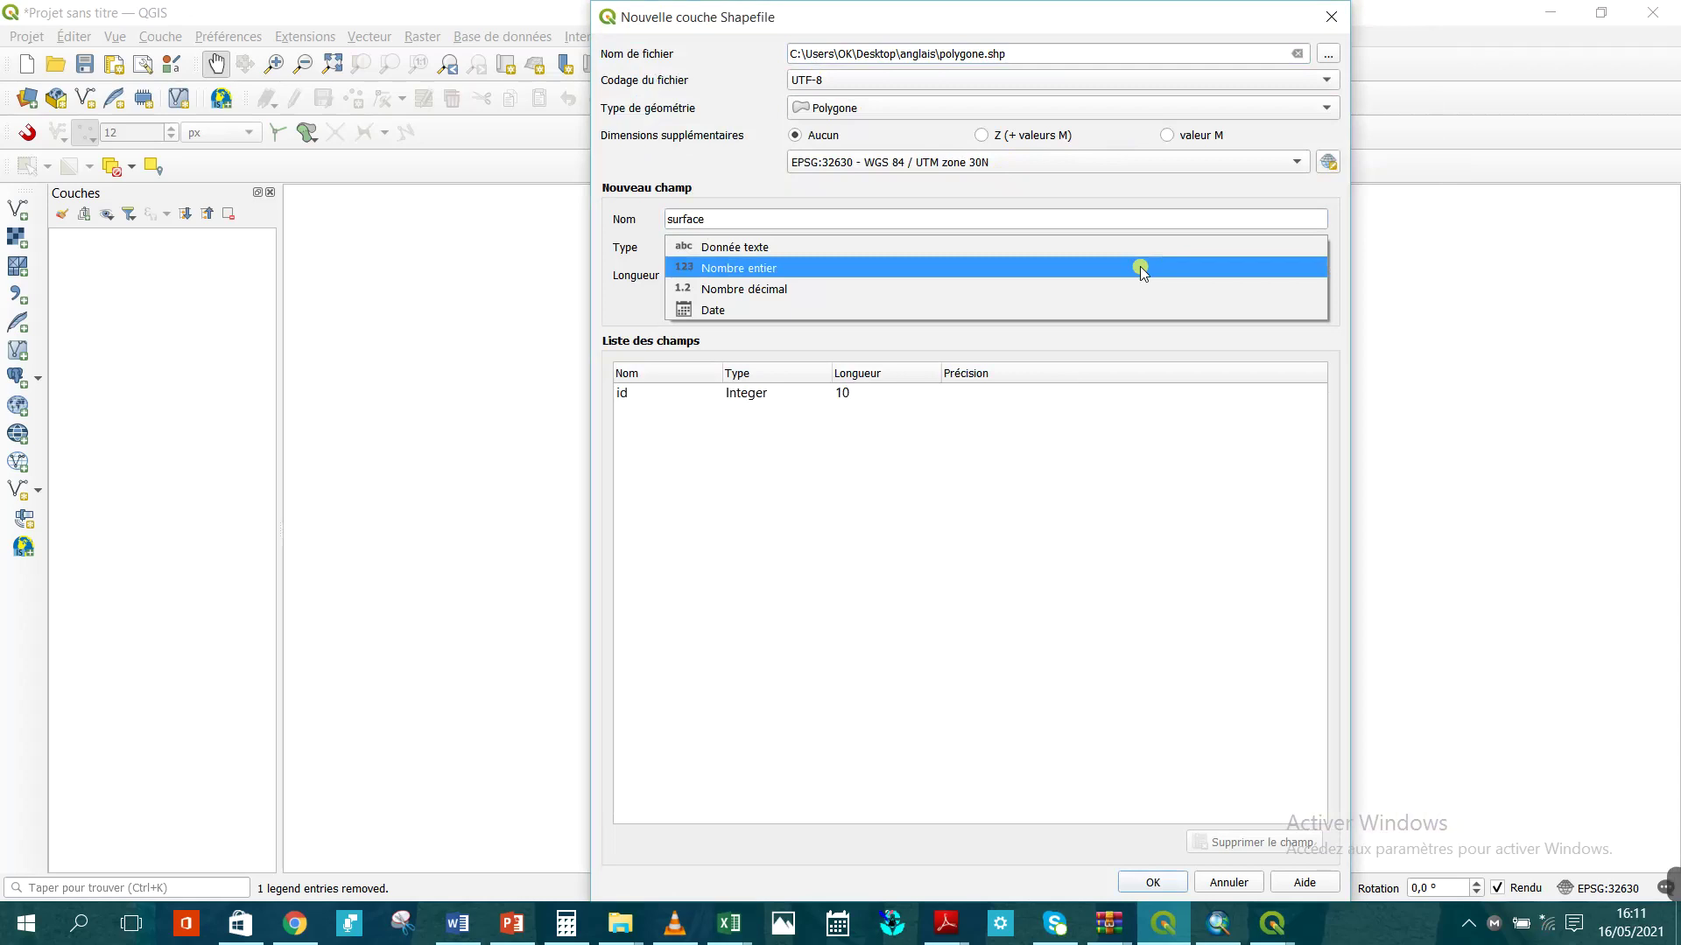
left_click(1140, 266)
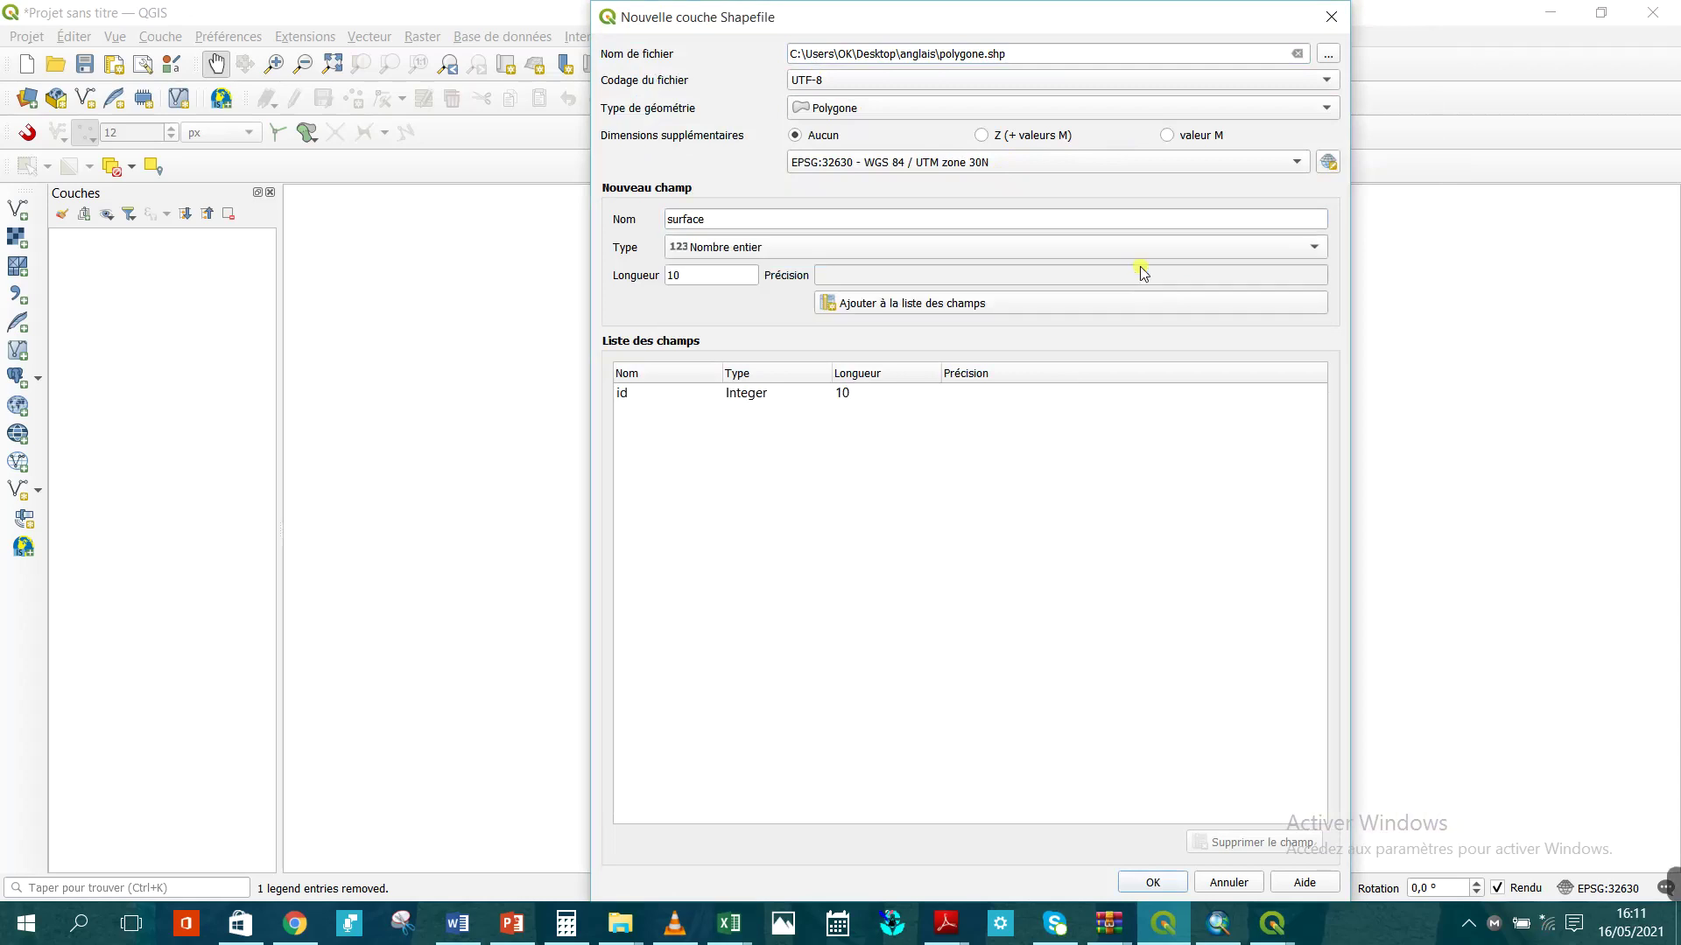
left_click(1077, 302)
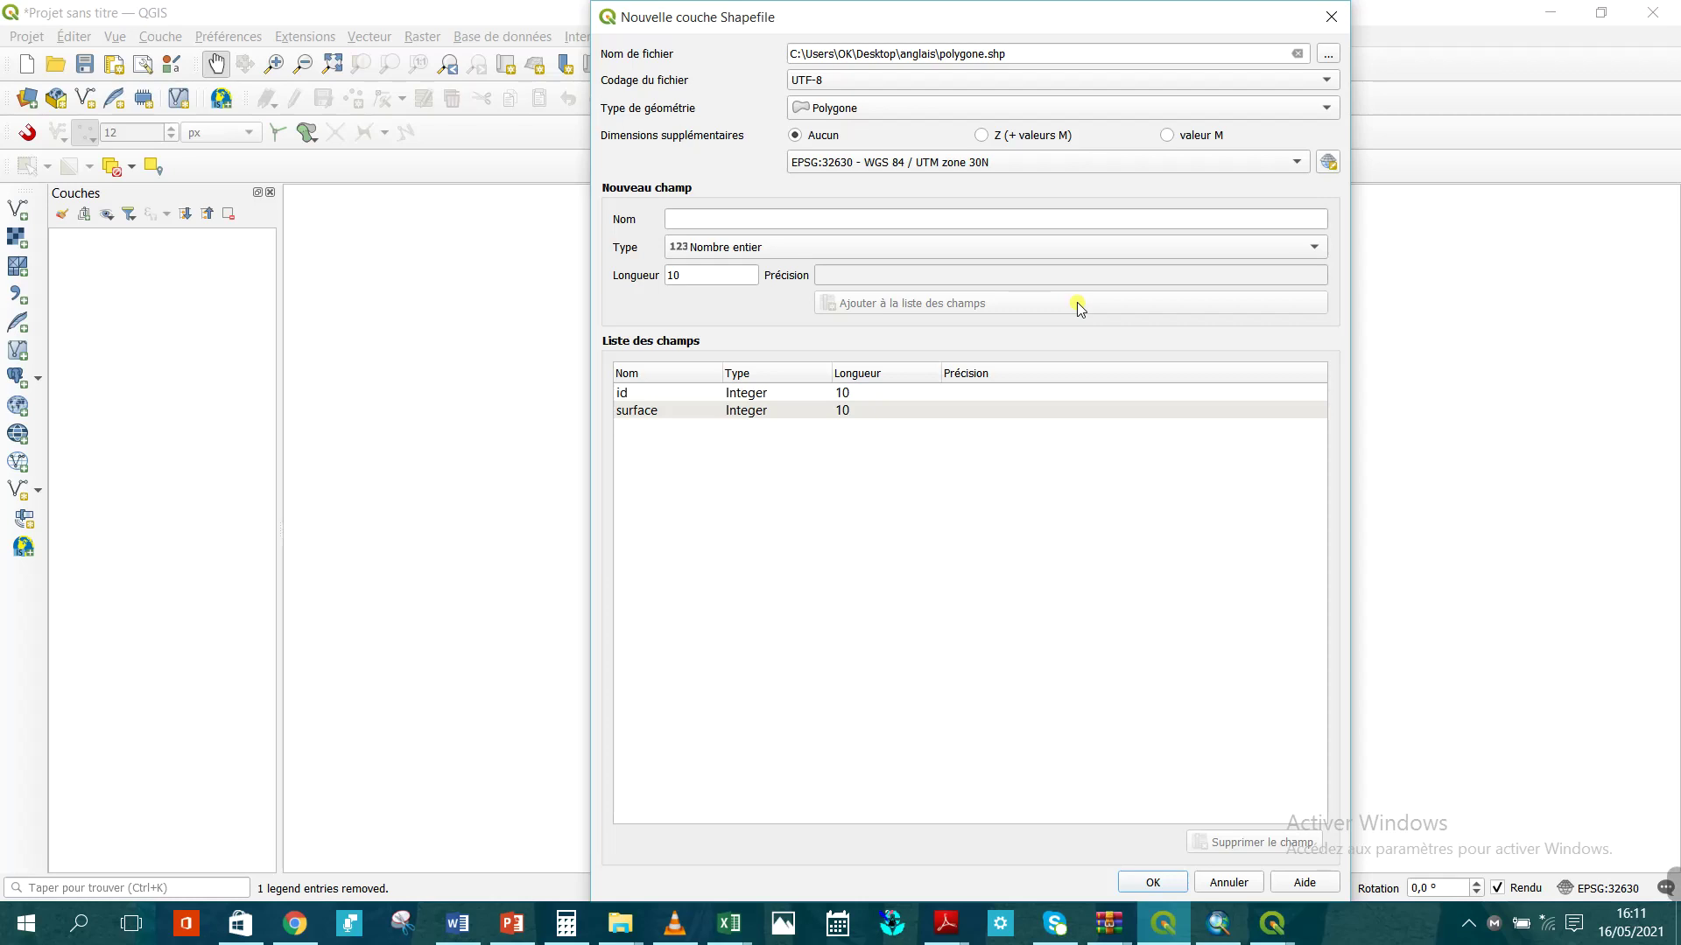
left_click(1151, 883)
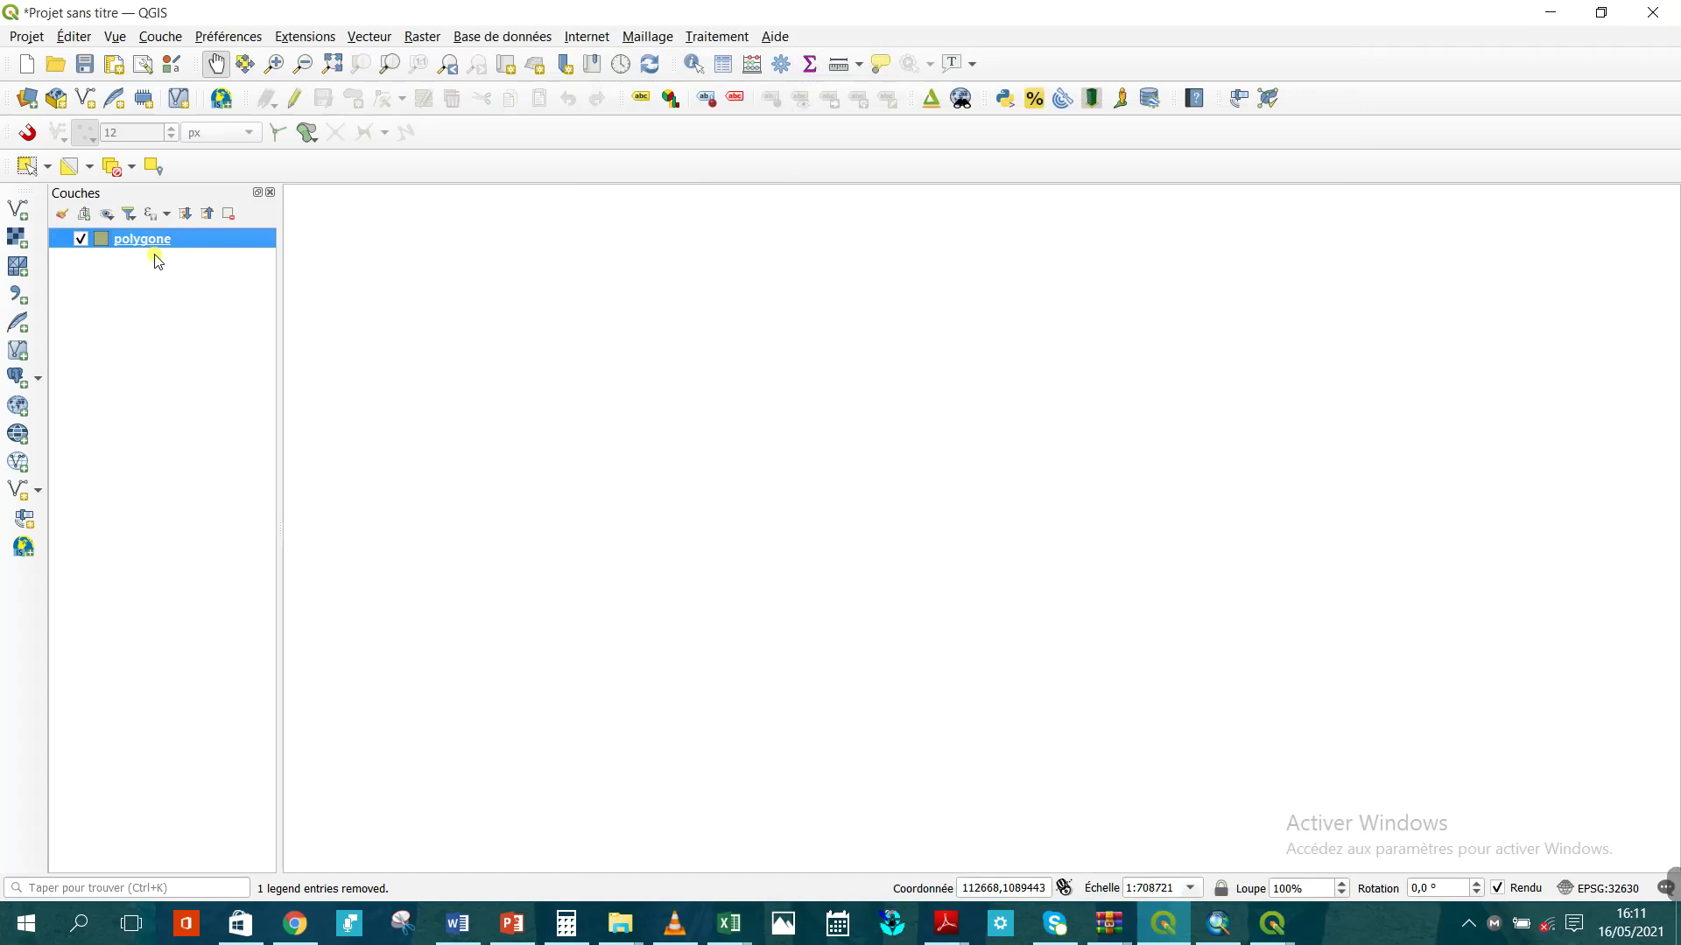
Enable editing on the polygone layer and draw a five-sided polygon in the northwest of the map with id 1.
left_click(296, 99)
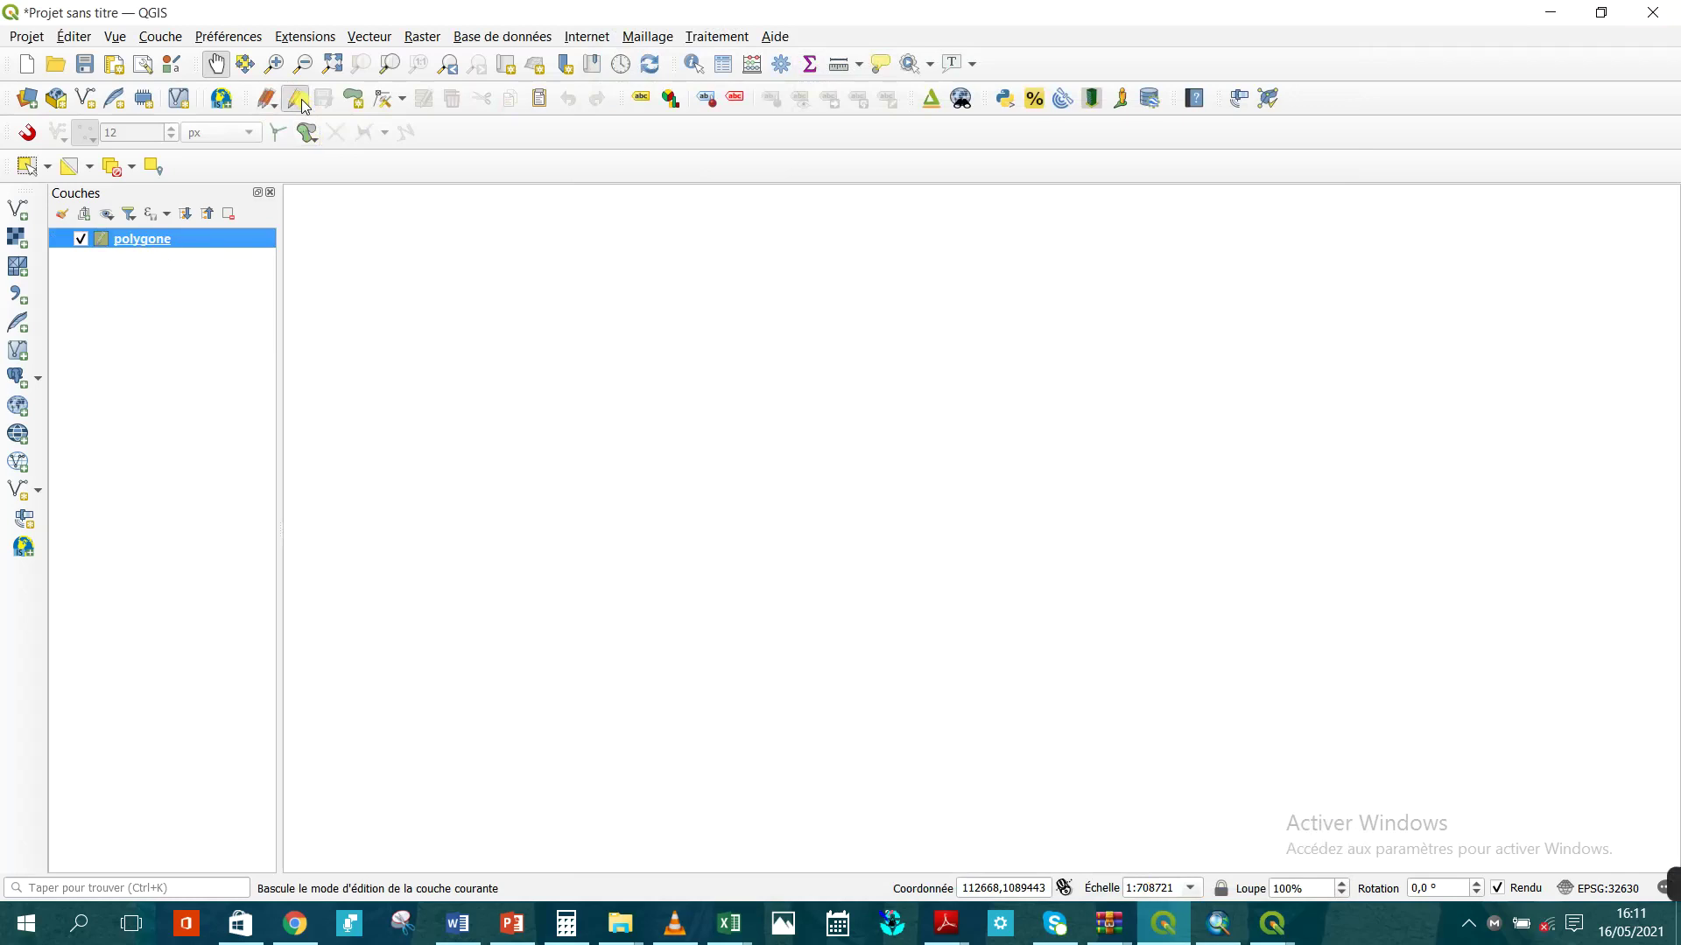
left_click(359, 100)
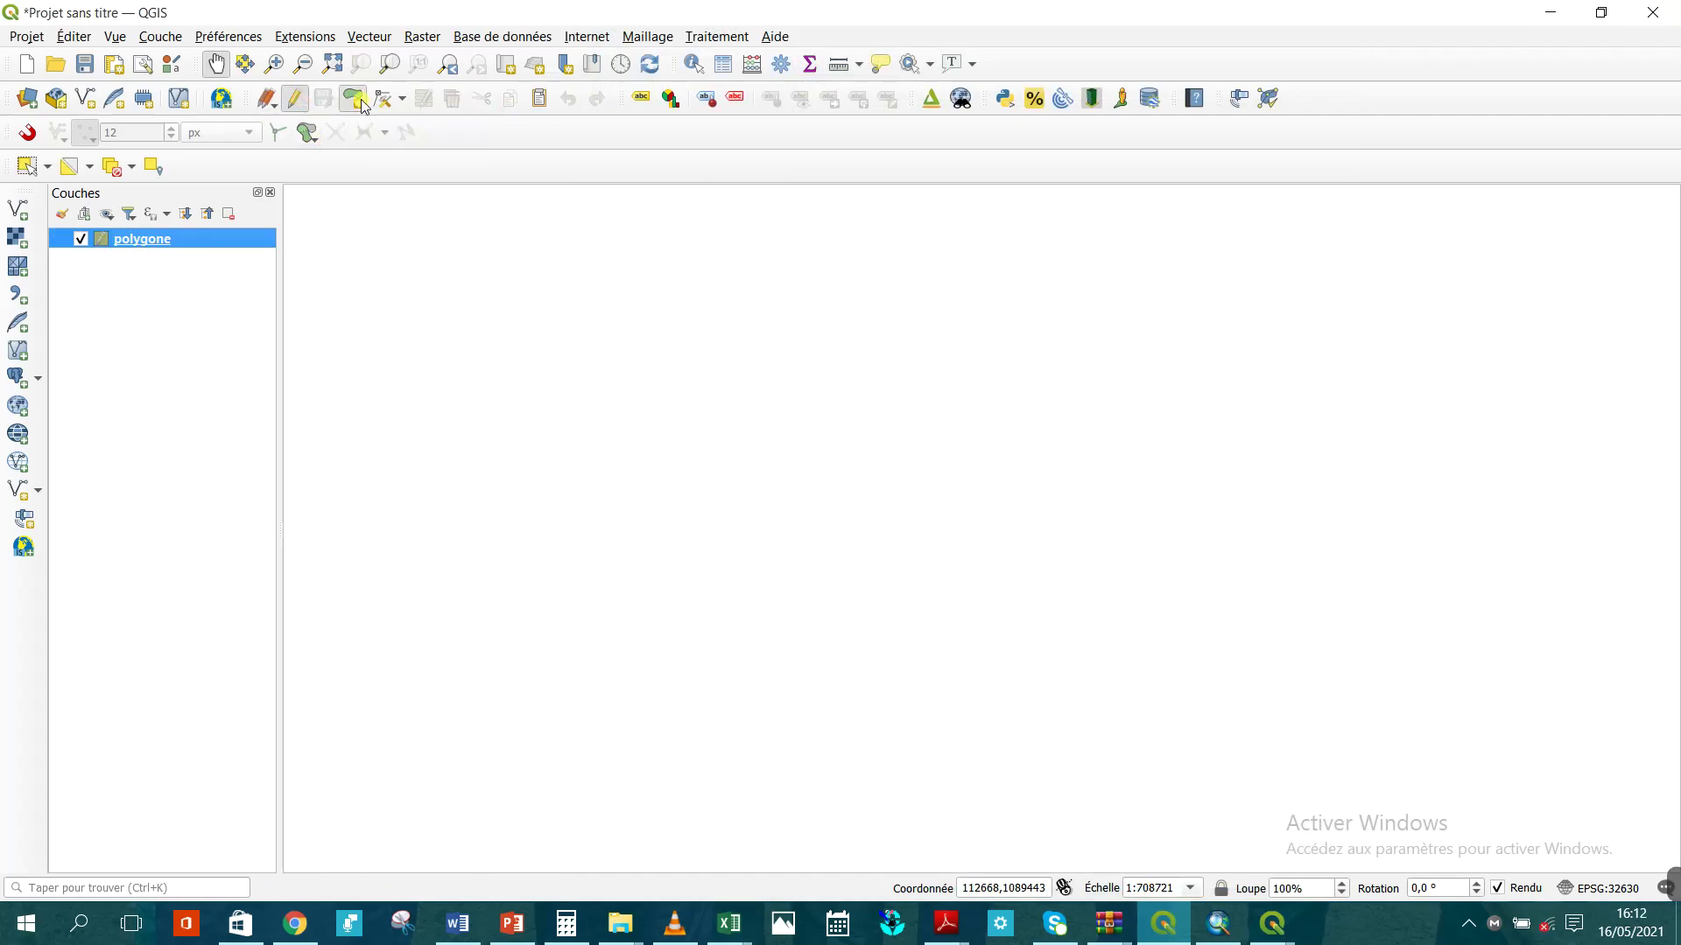
left_click(333, 356)
left_click(410, 250)
left_click(521, 257)
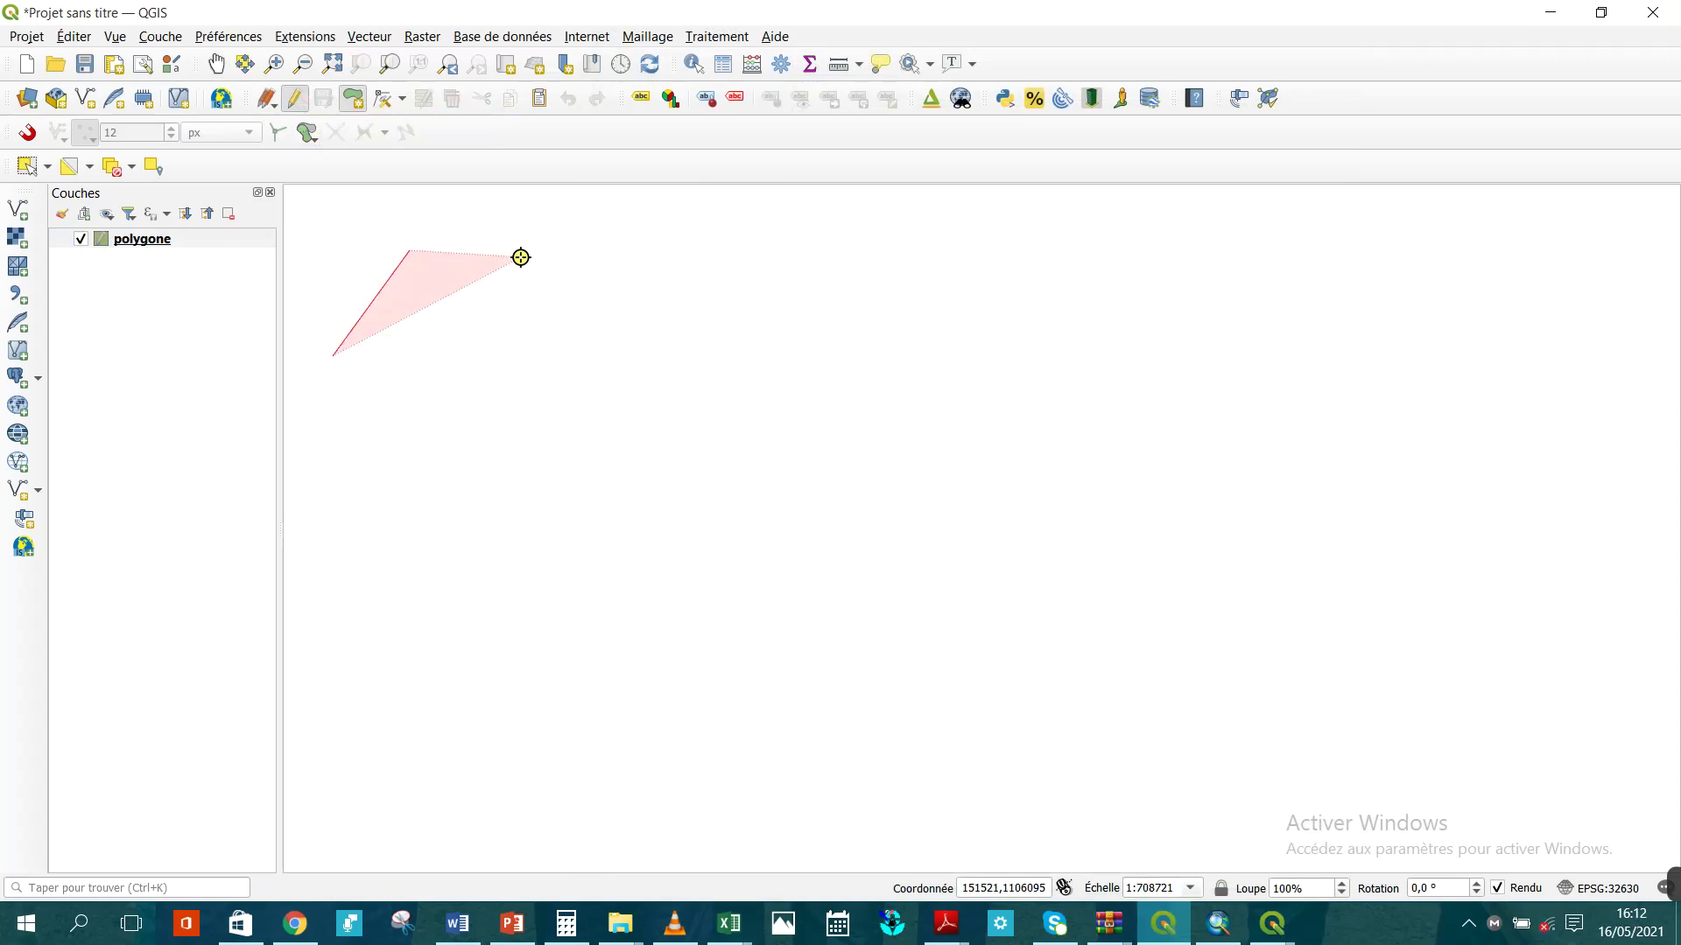
left_click(567, 355)
left_click(431, 477)
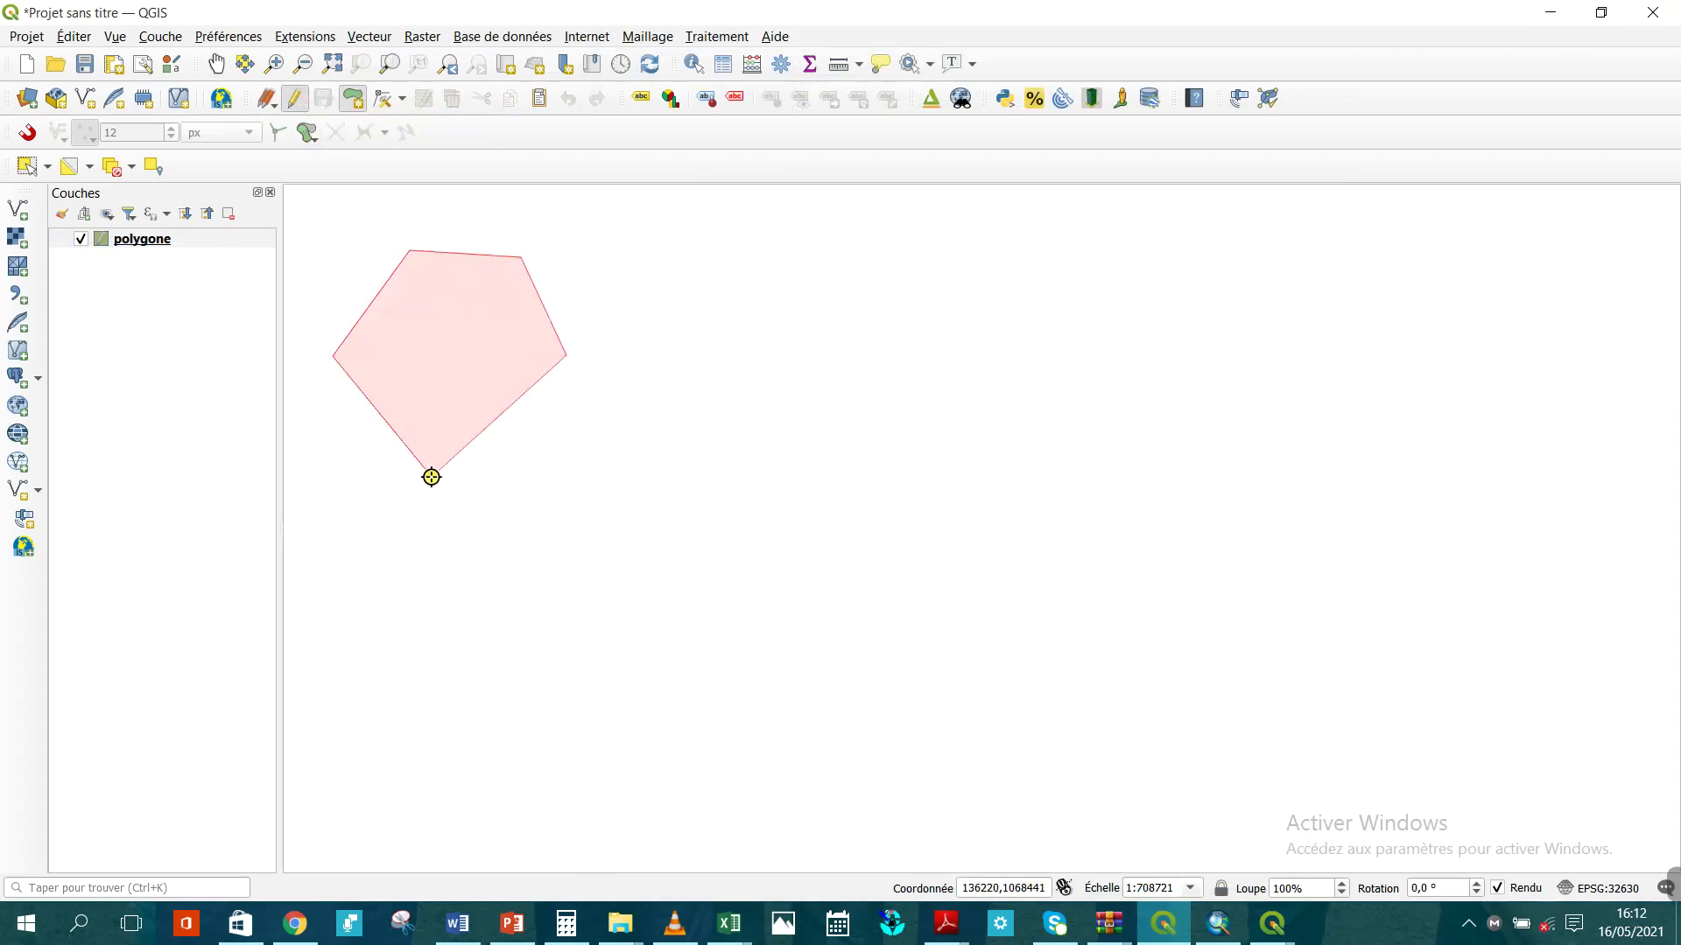
right_click(432, 477)
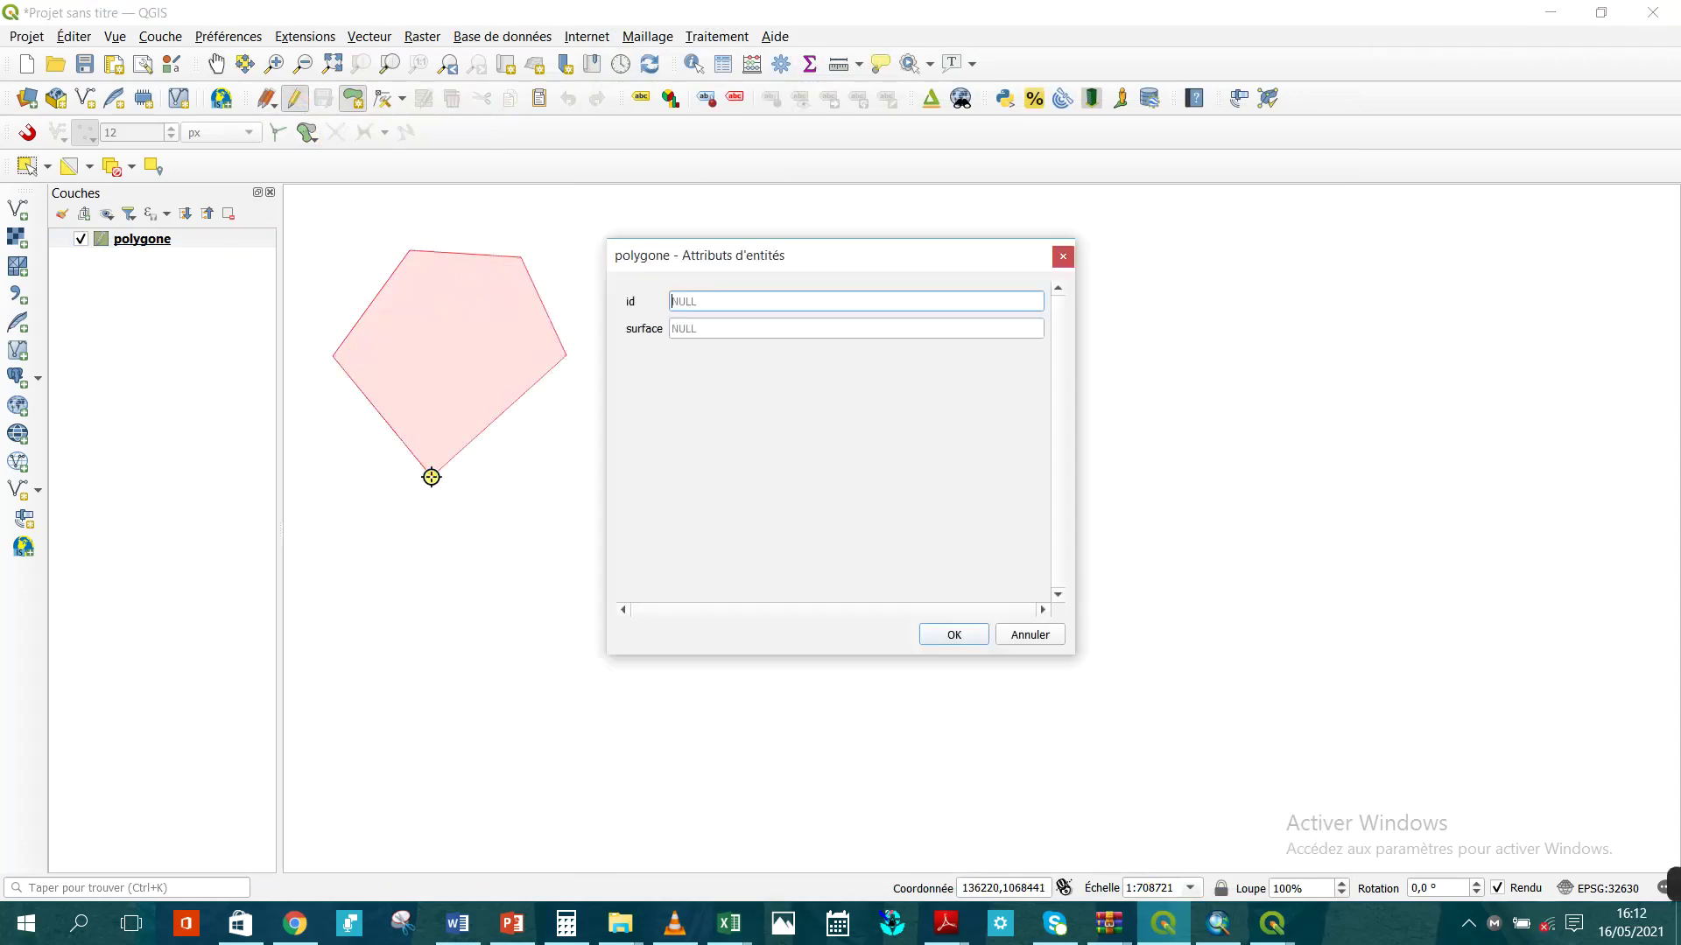
type("1")
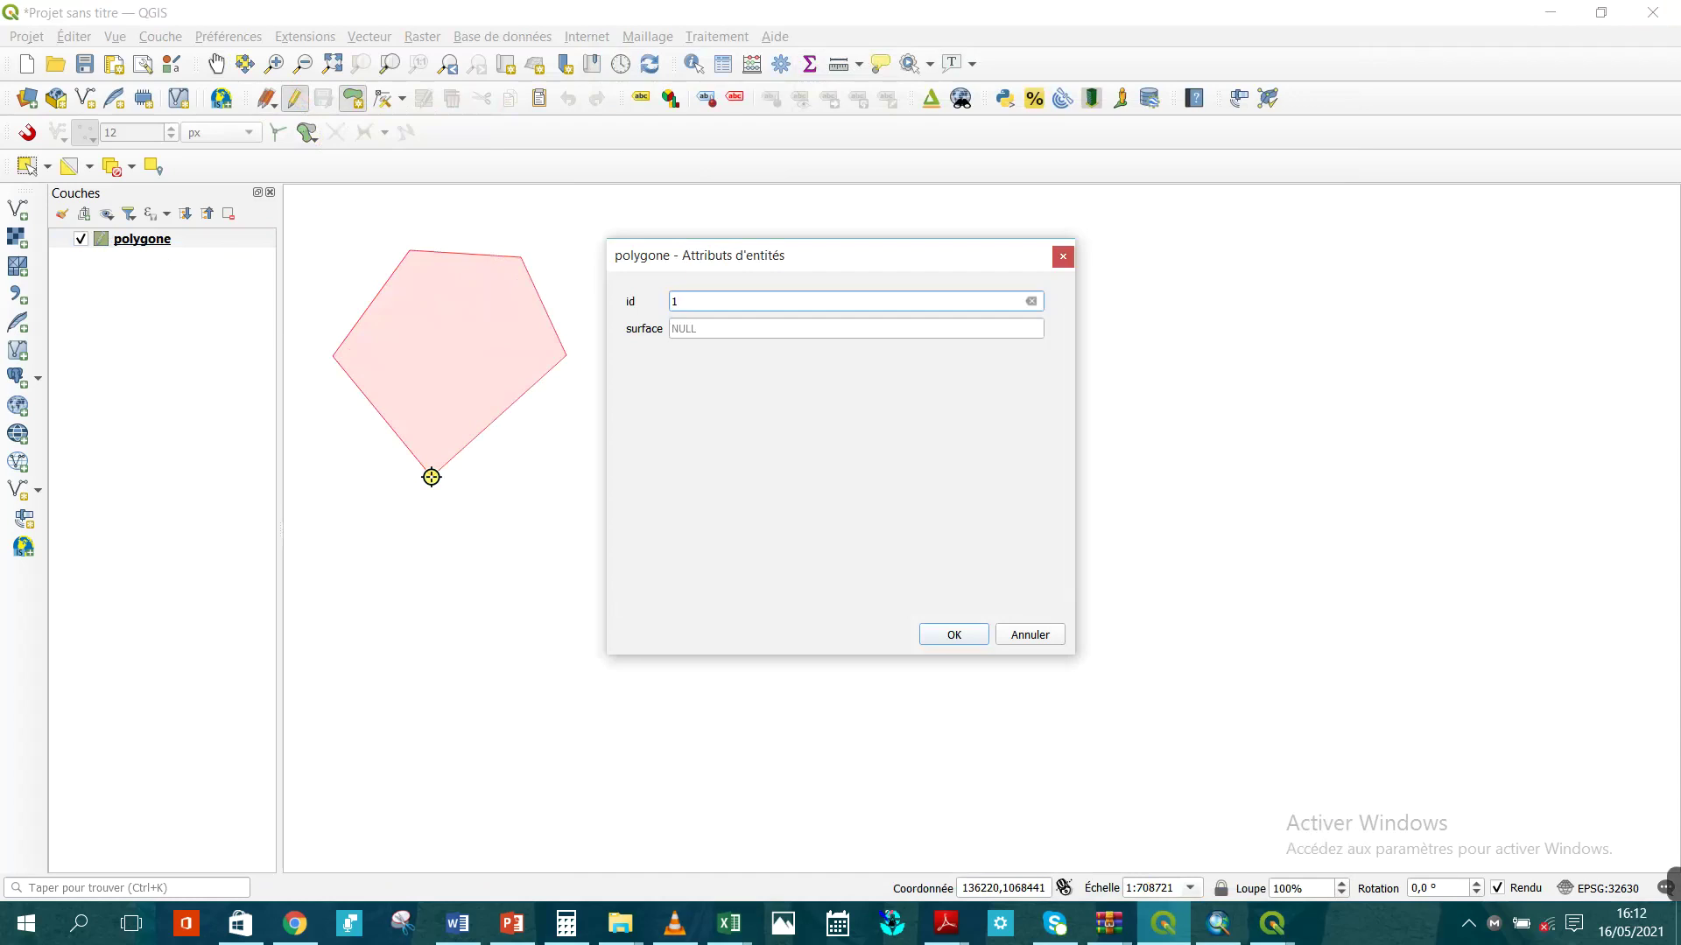
left_click(957, 633)
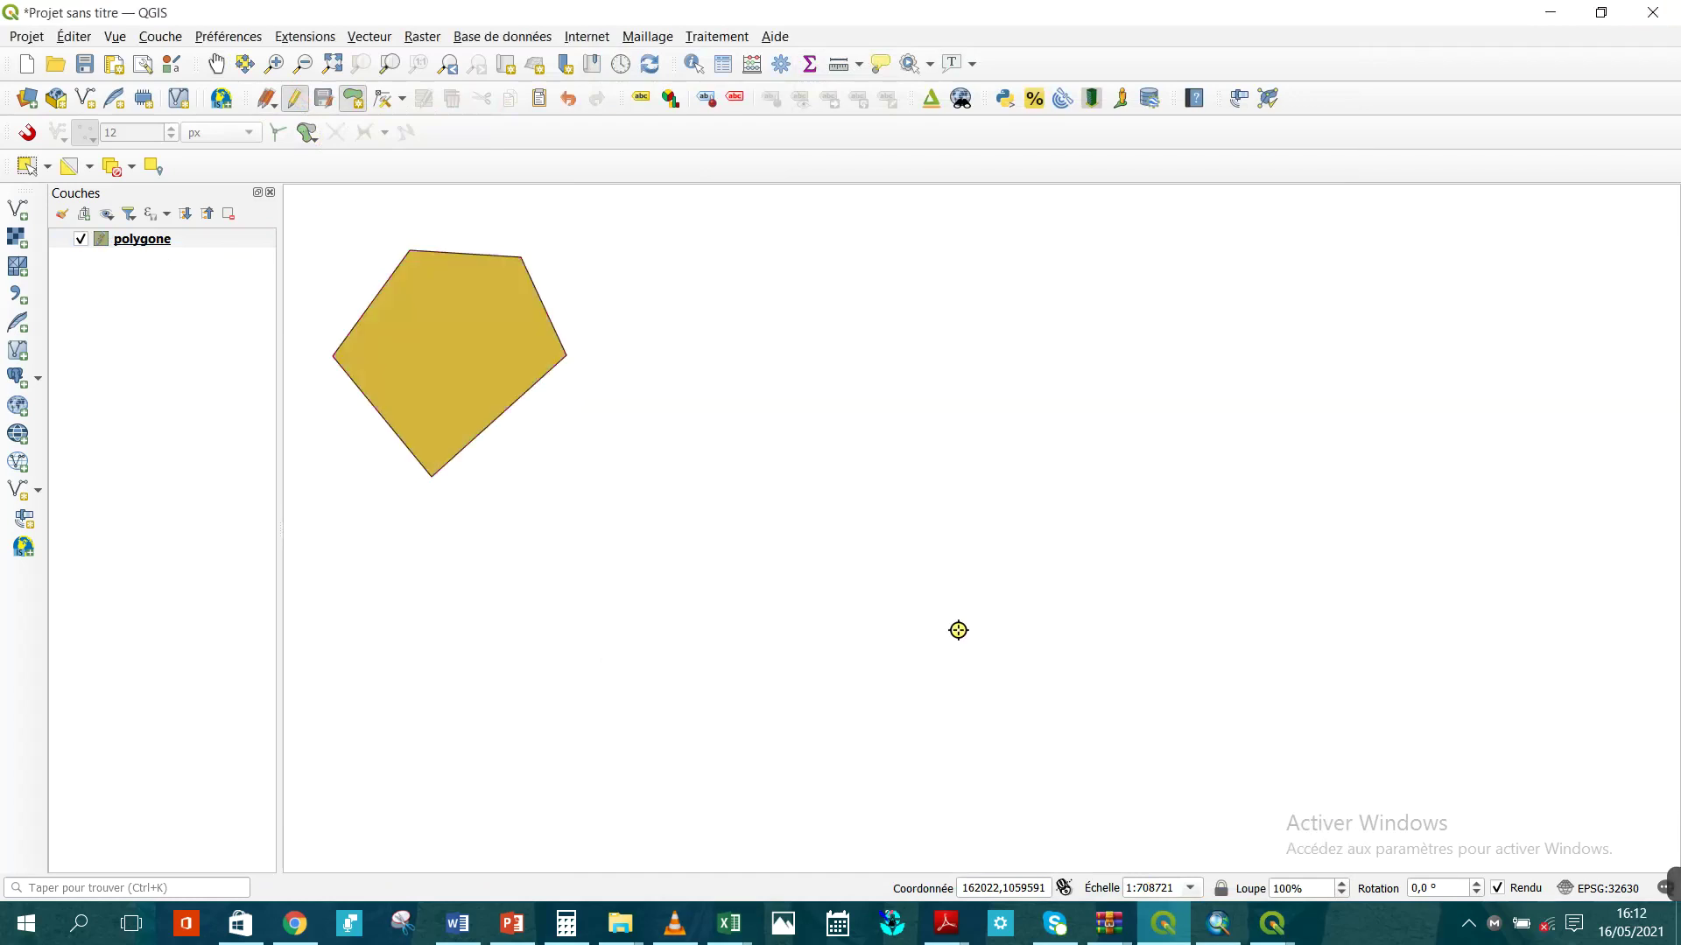
Draw a larger six-sided polygon just east of the first one and give it id 2.
left_click(656, 347)
left_click(772, 262)
left_click(943, 356)
left_click(880, 484)
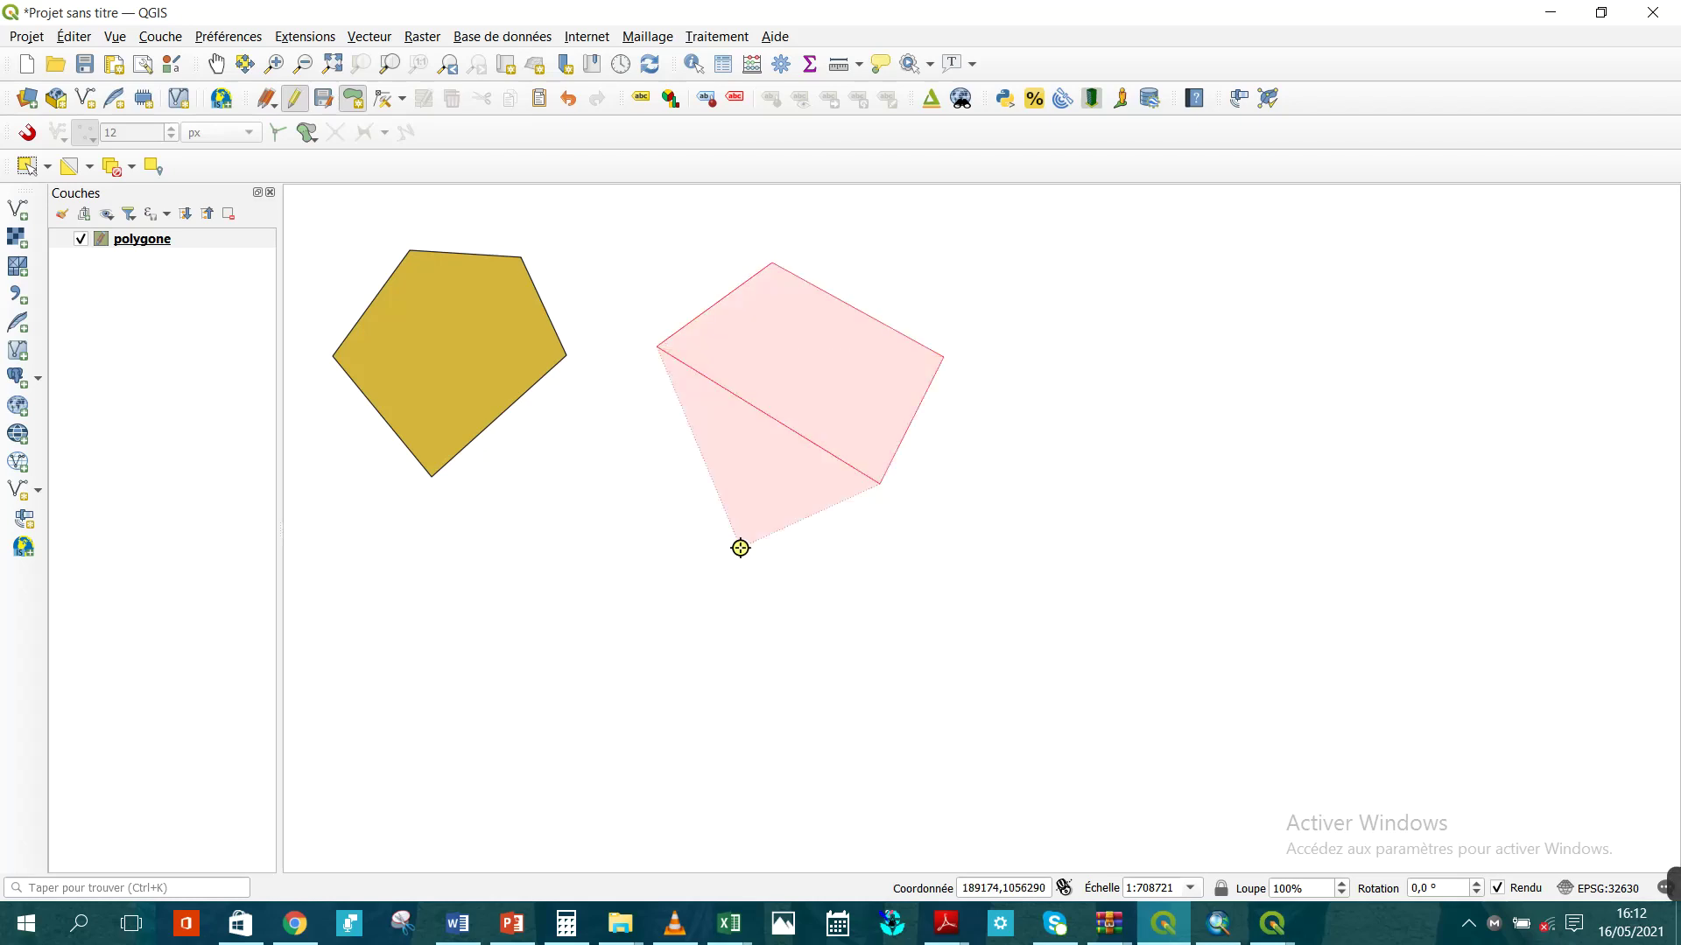
left_click(740, 548)
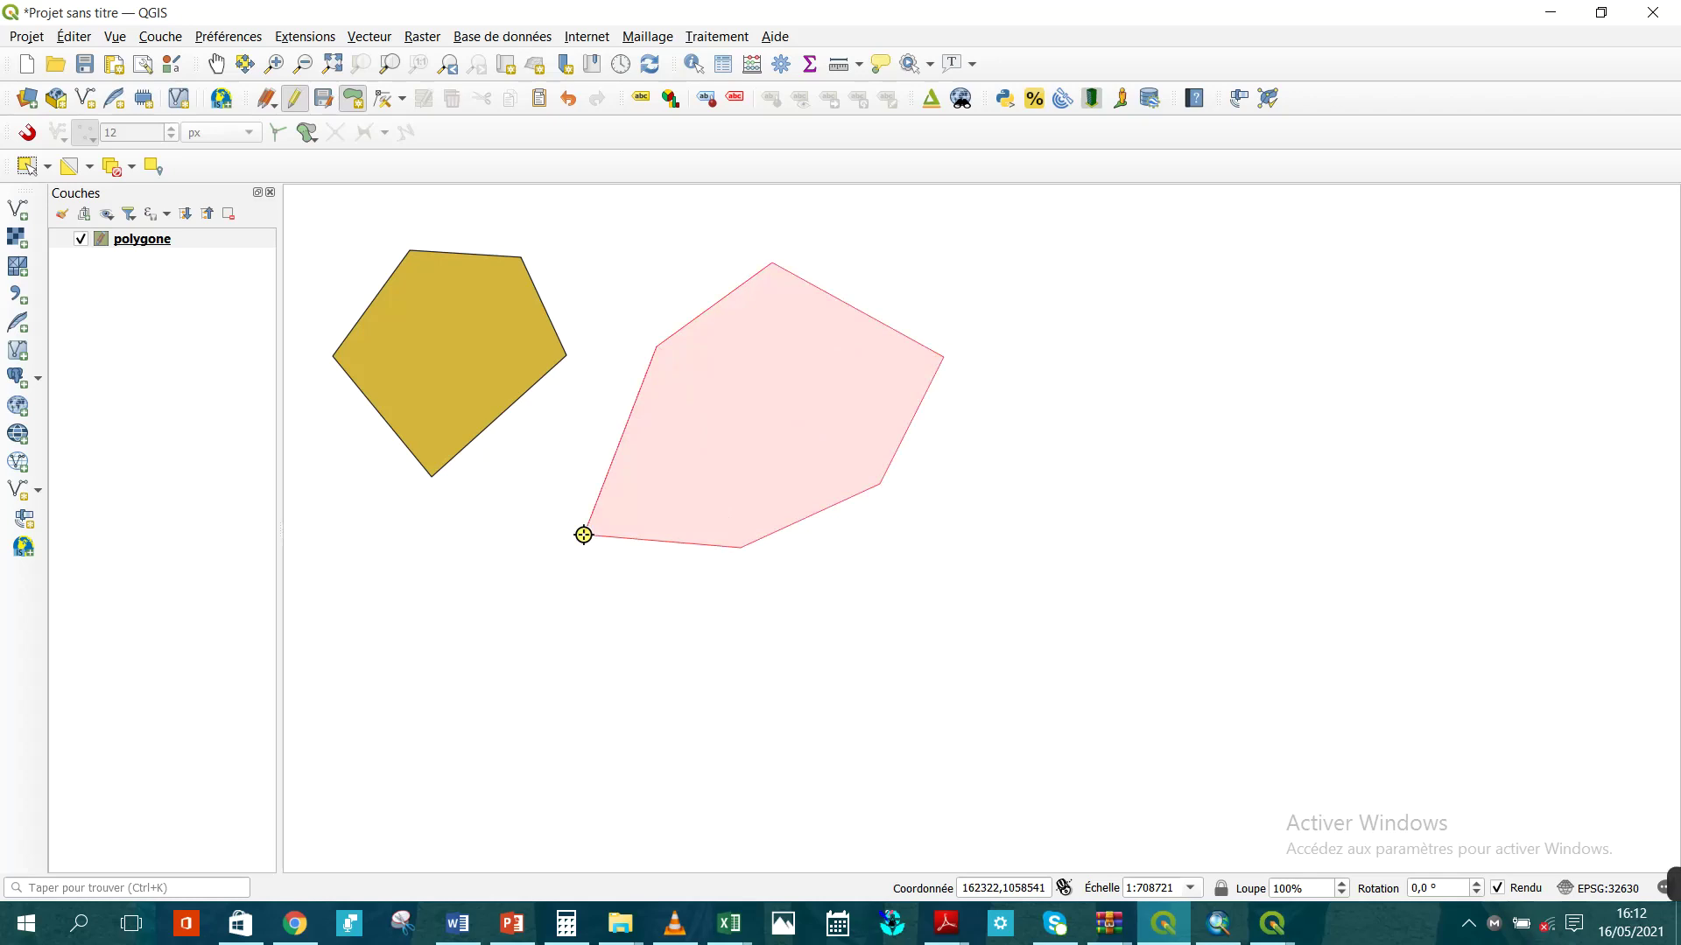
left_click(583, 535)
right_click(584, 535)
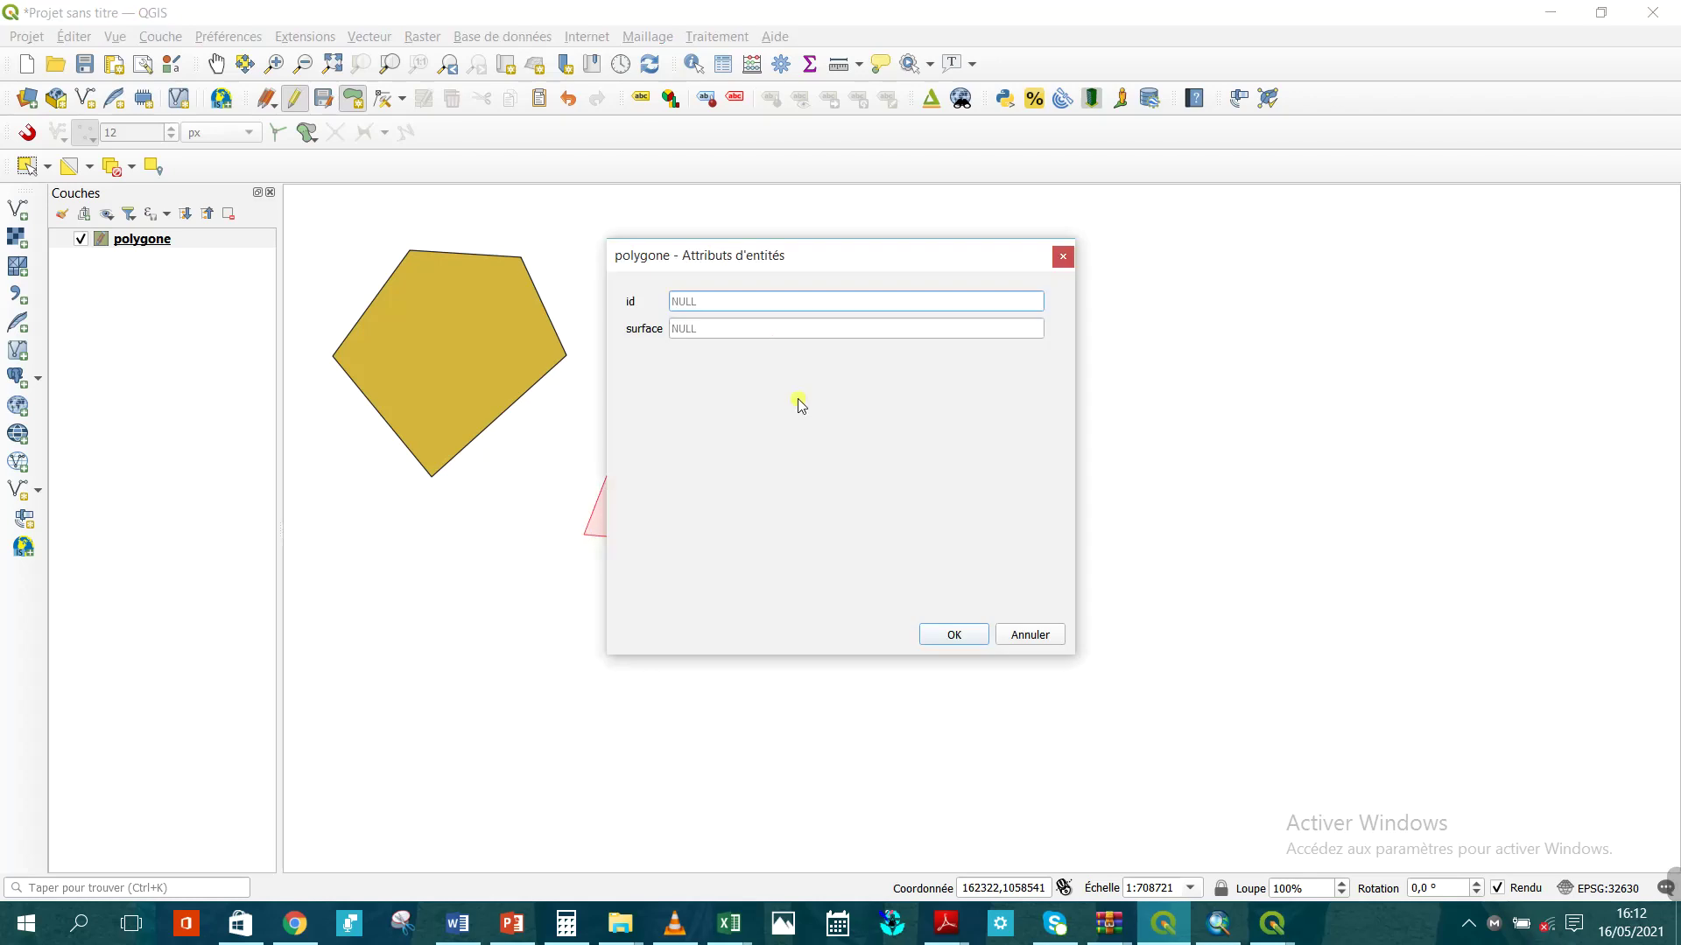
type("2")
left_click(953, 632)
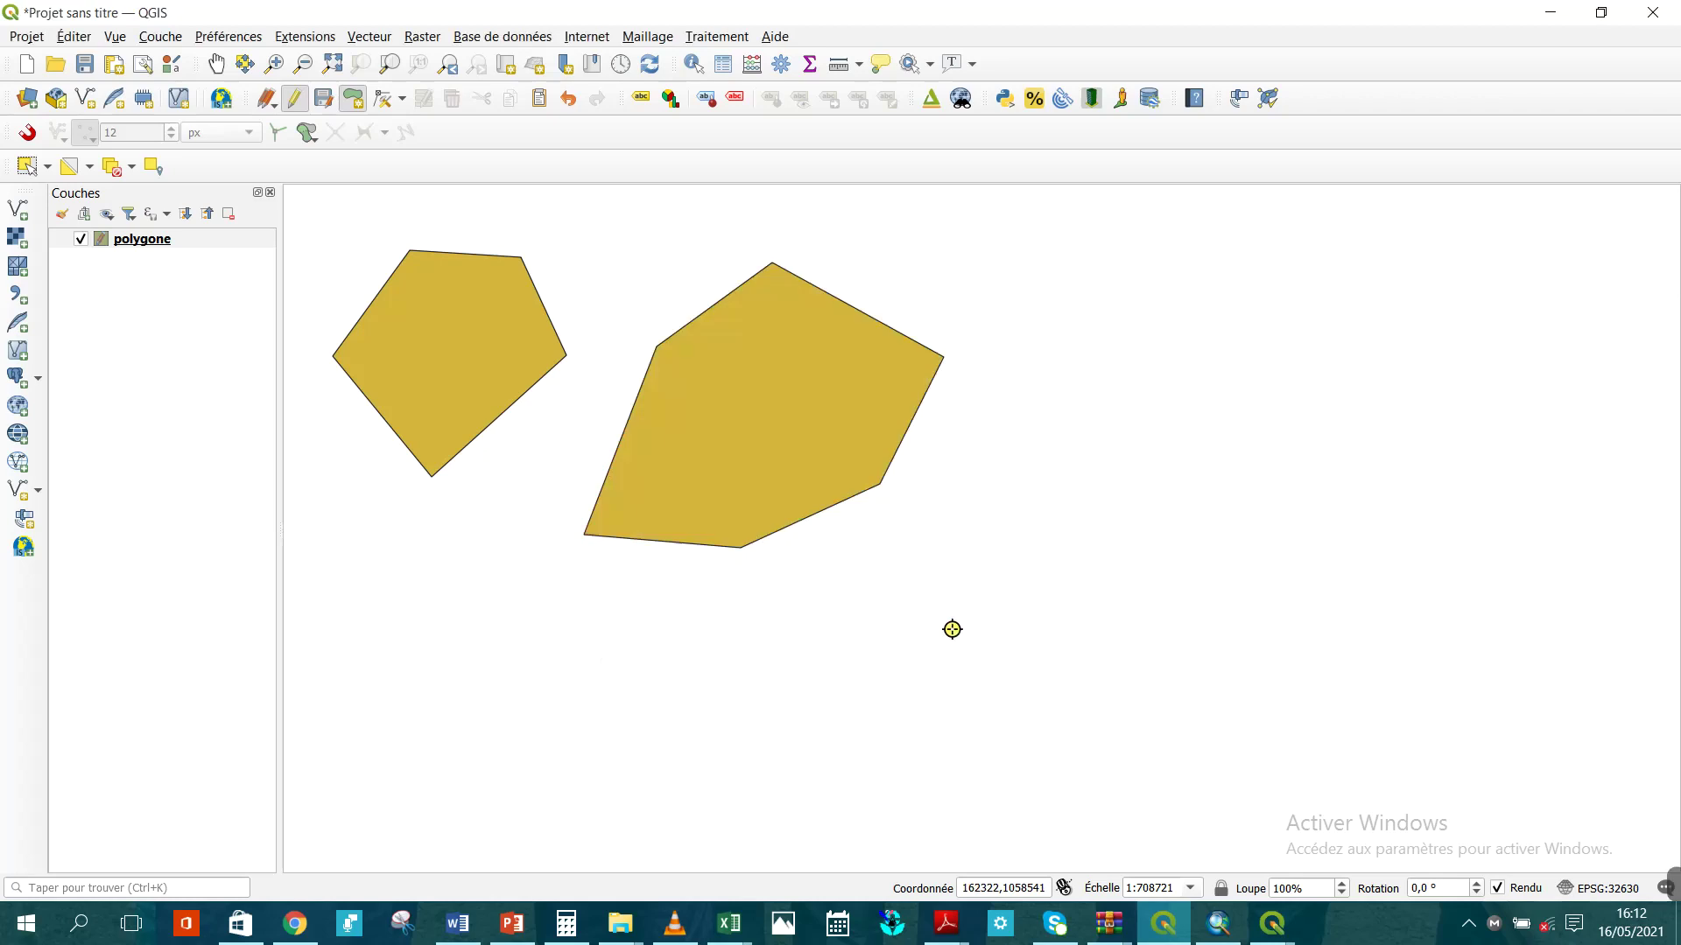
Draw a large five-sided polygon in the east of the map and give it id 3.
left_click(1141, 392)
left_click(1260, 214)
left_click(1463, 319)
left_click(1435, 544)
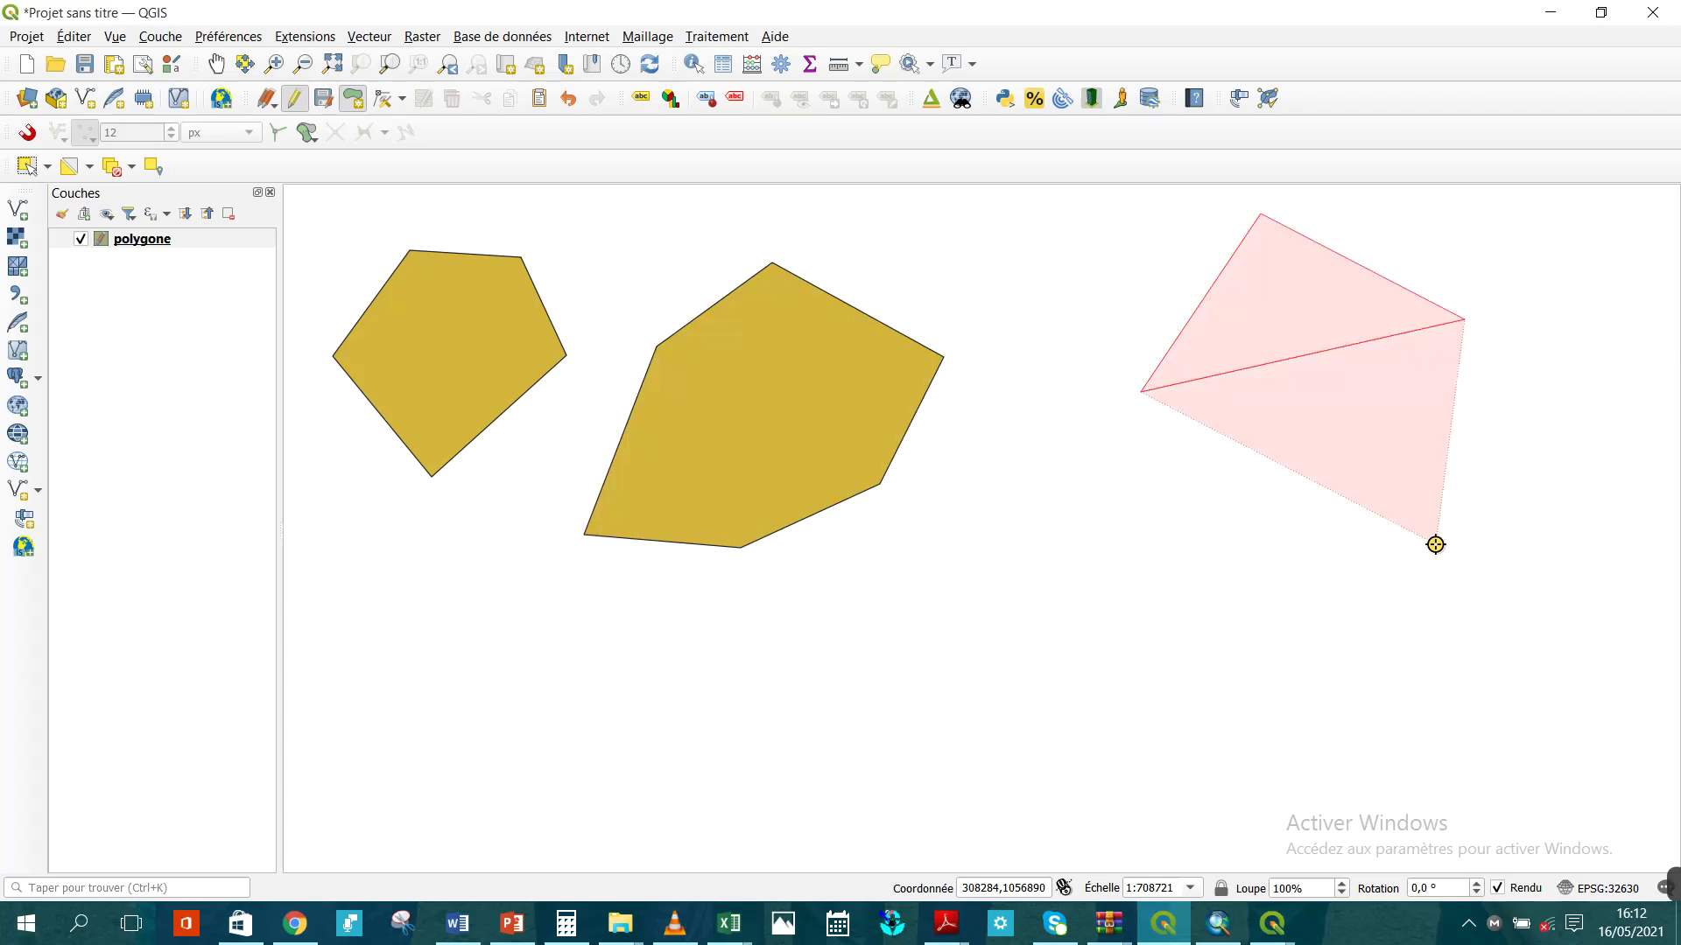
left_click(1260, 641)
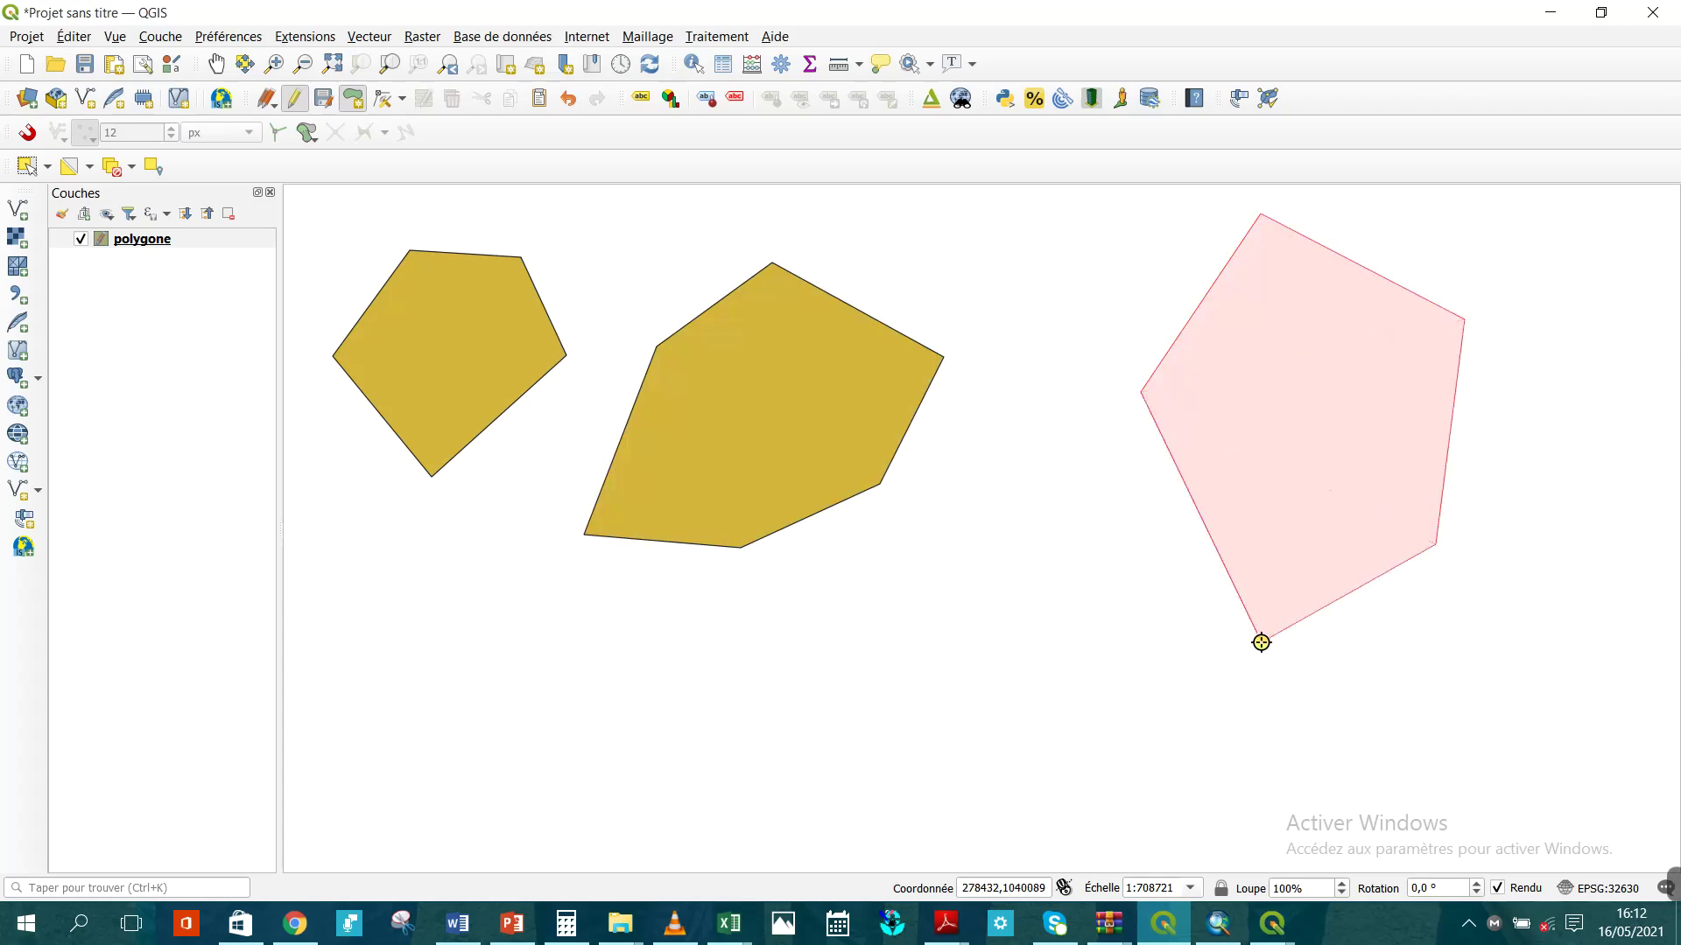
right_click(1260, 641)
type("3")
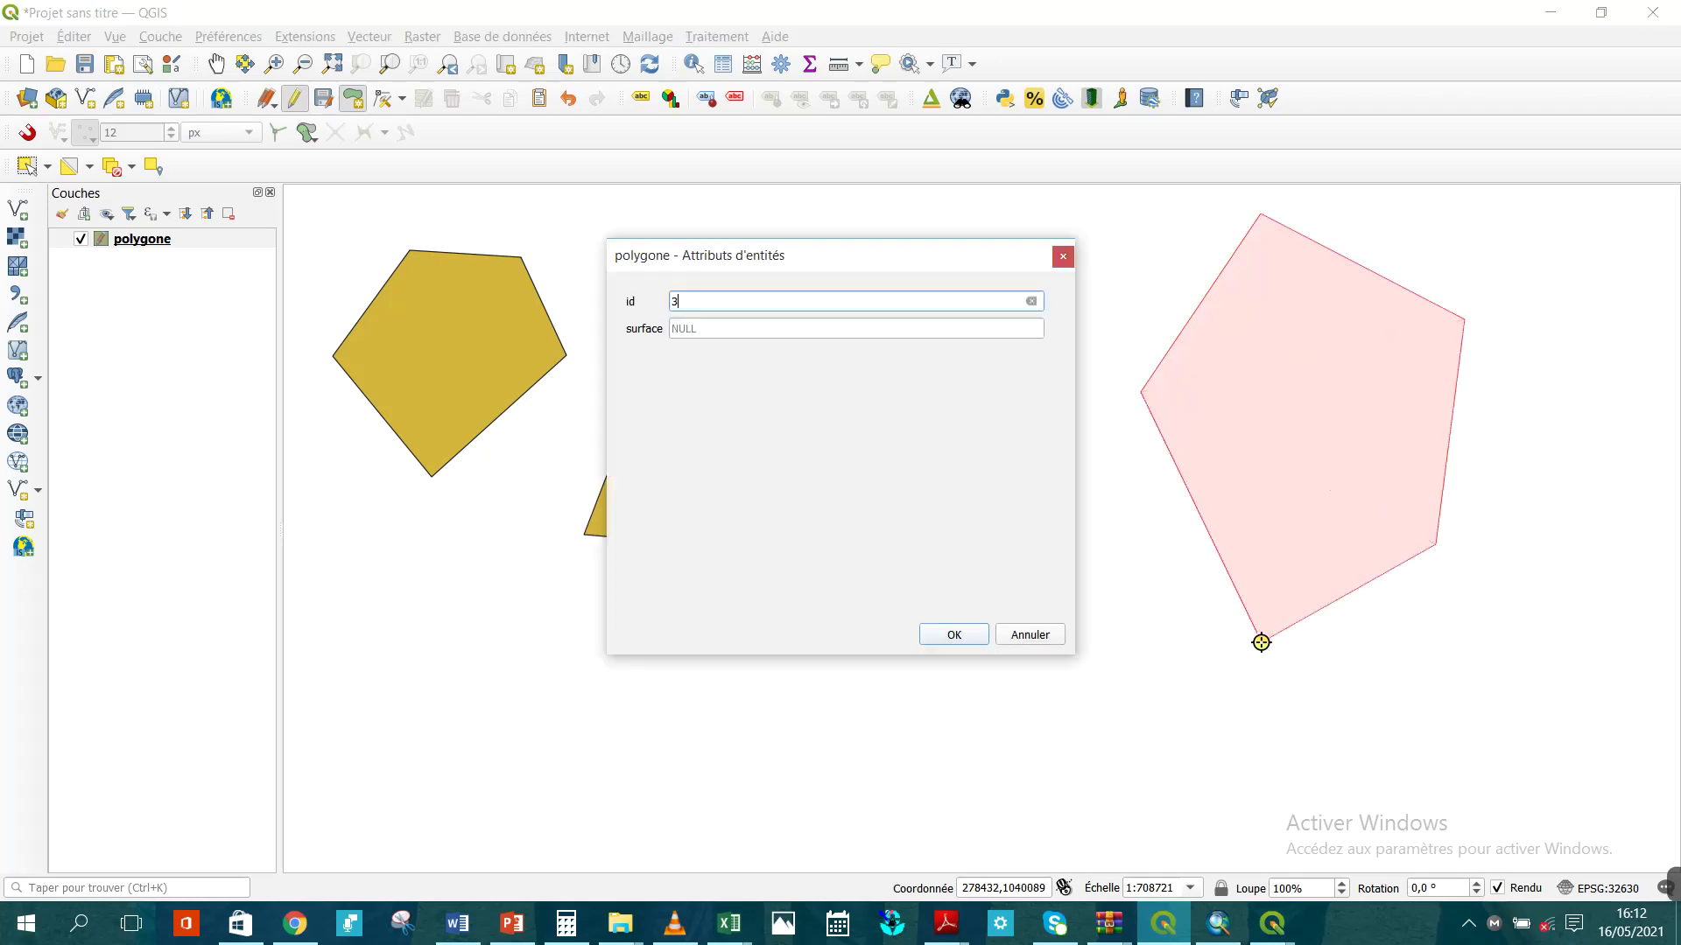
key("Return")
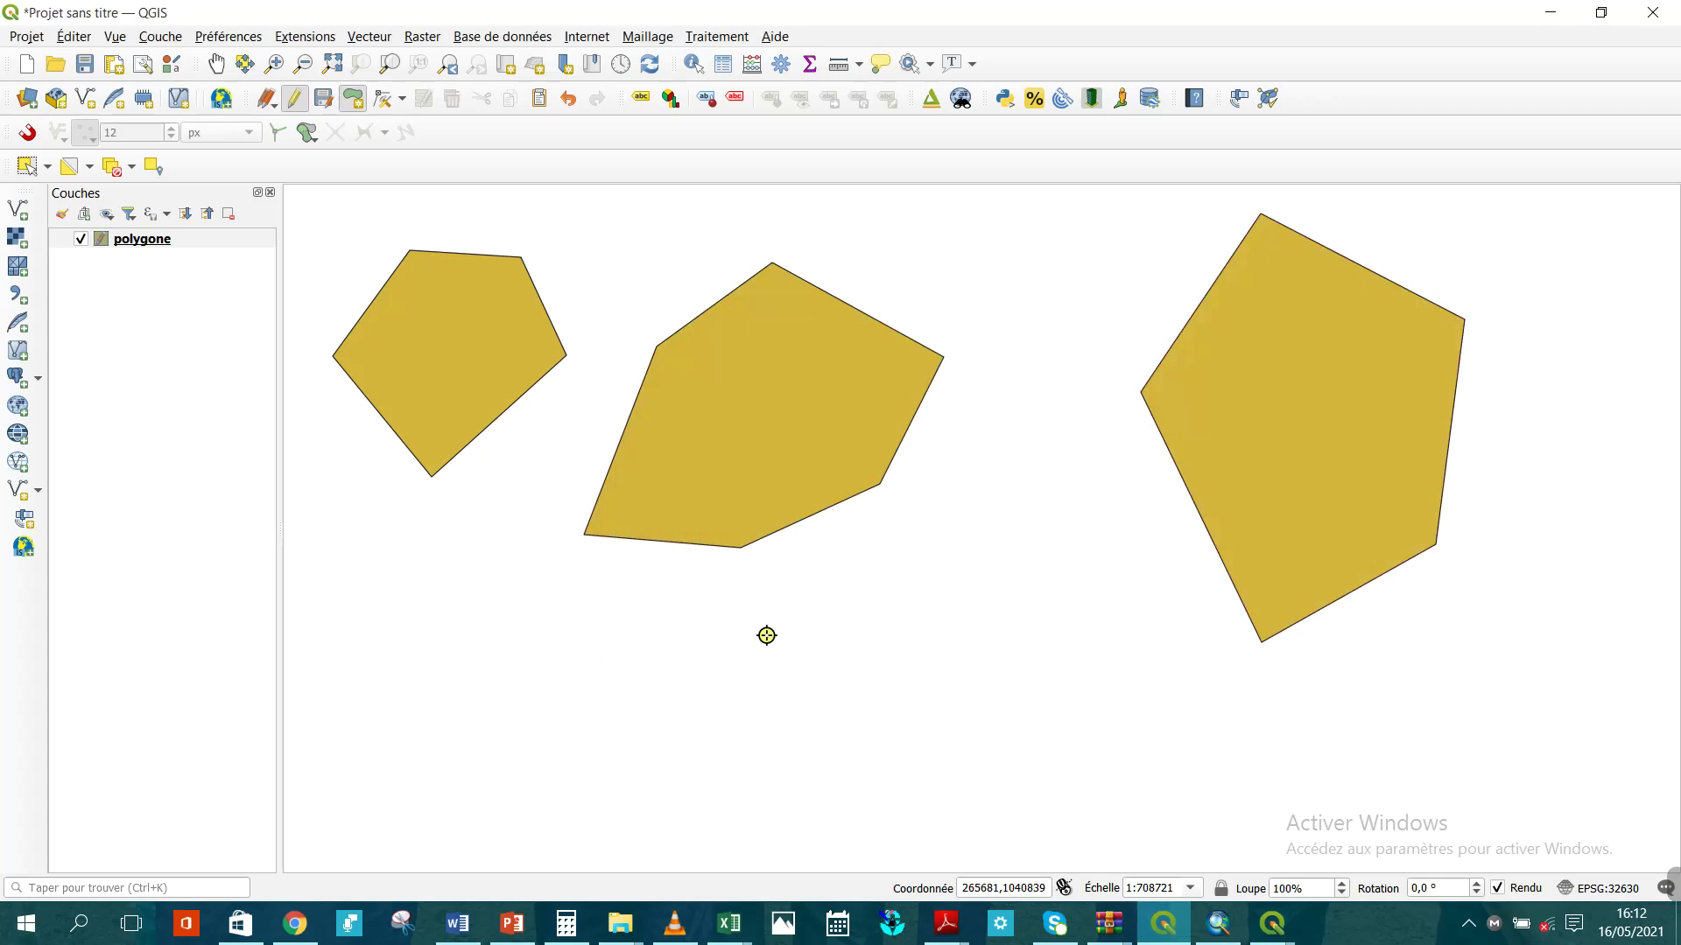
Draw a five-sided polygon in the southwest of the map, below the first one, and give it id 4.
left_click(341, 815)
left_click(368, 663)
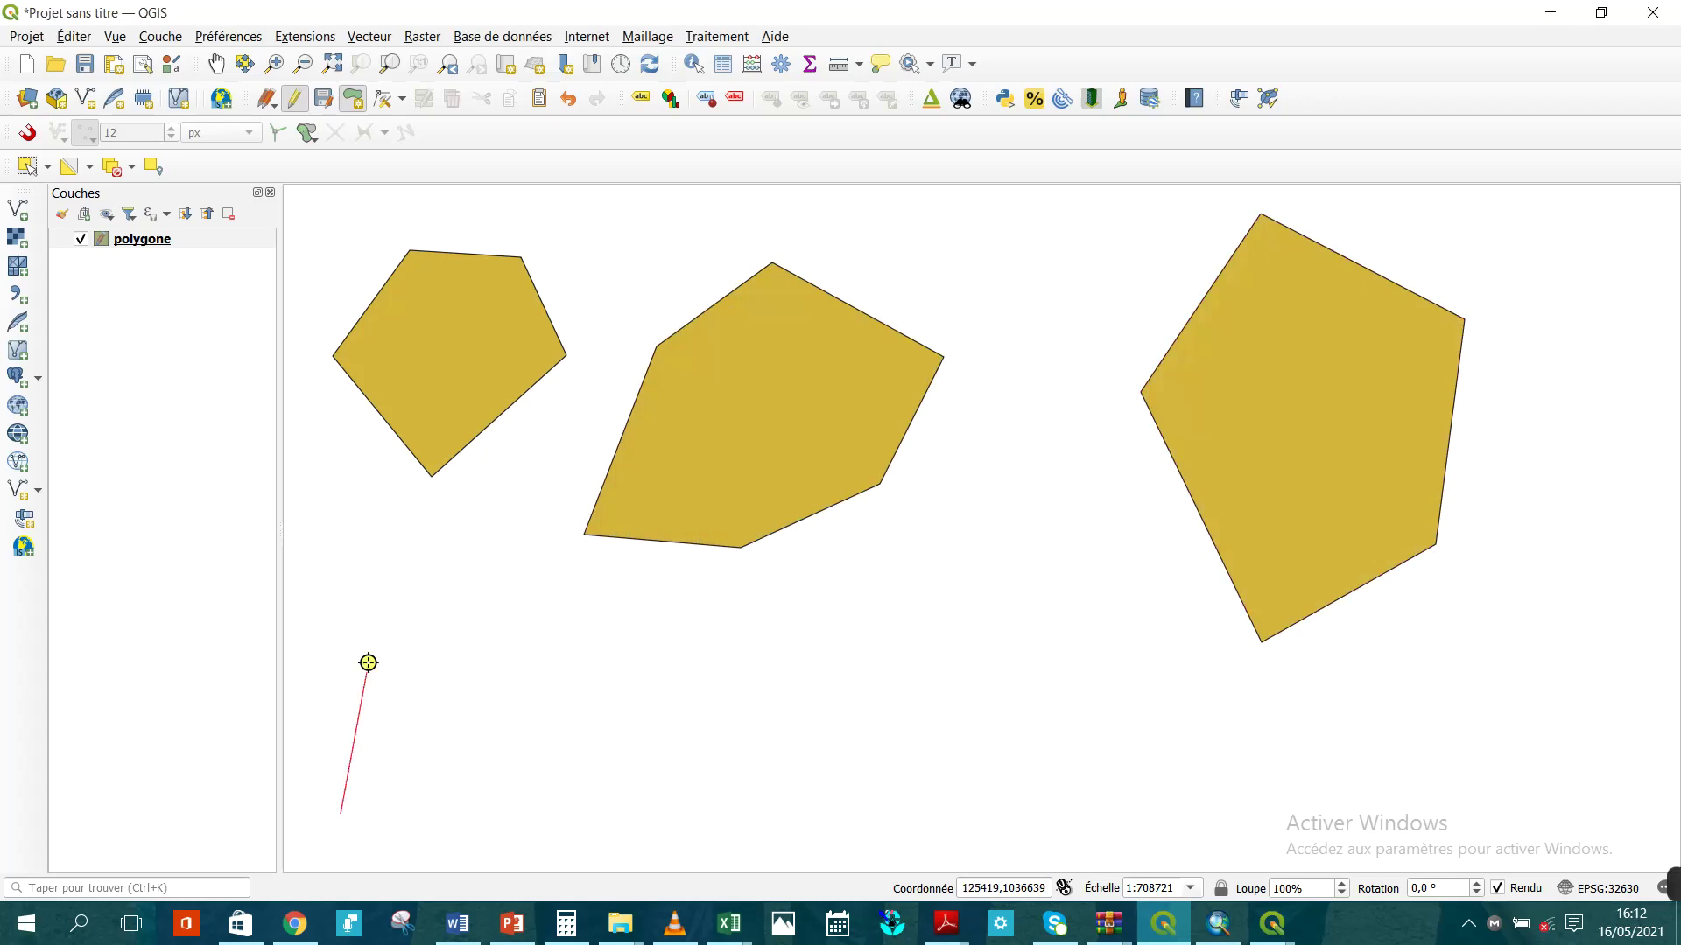
left_click(494, 598)
left_click(612, 699)
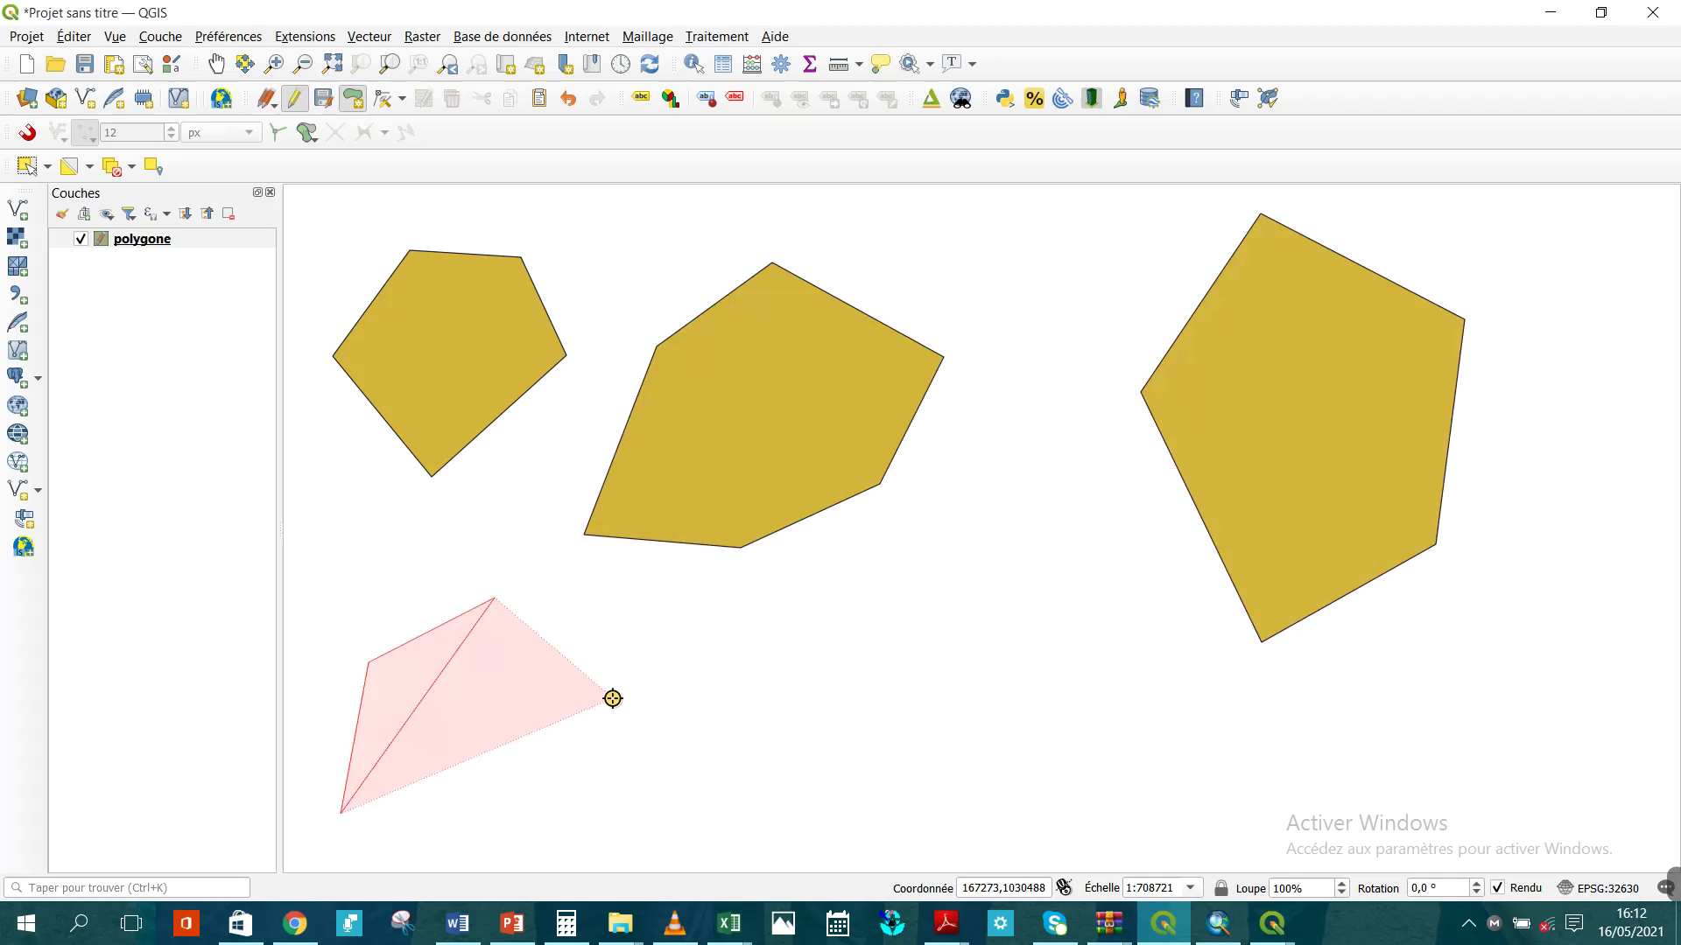
left_click(553, 843)
right_click(553, 843)
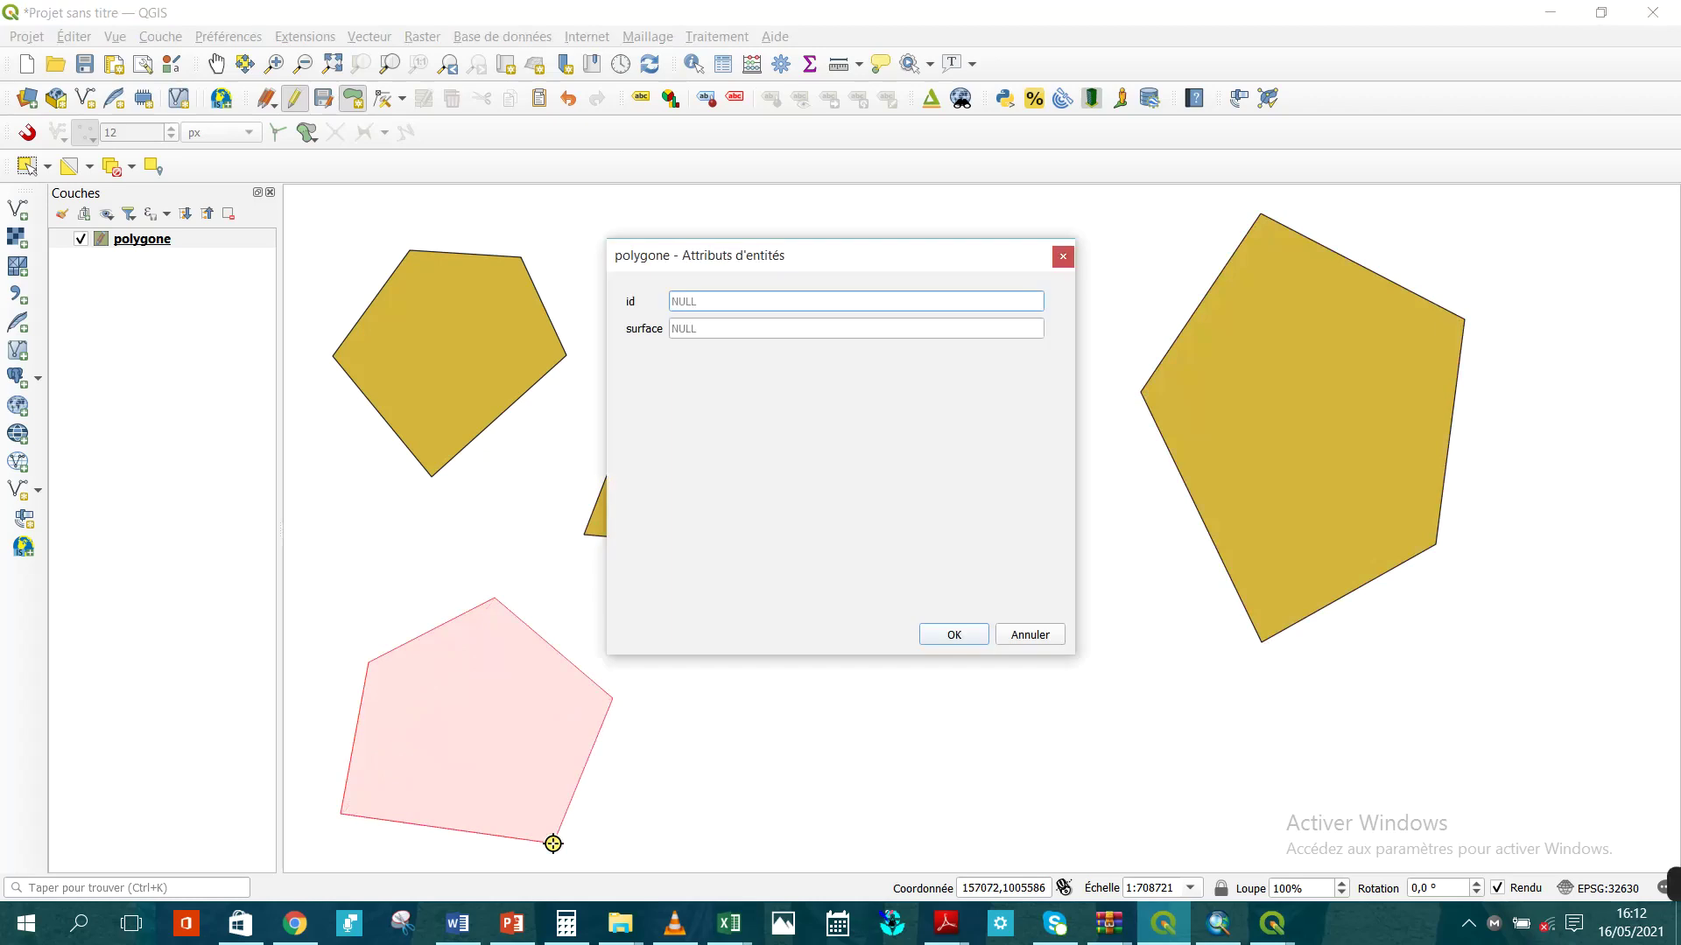
type("4")
key("Return")
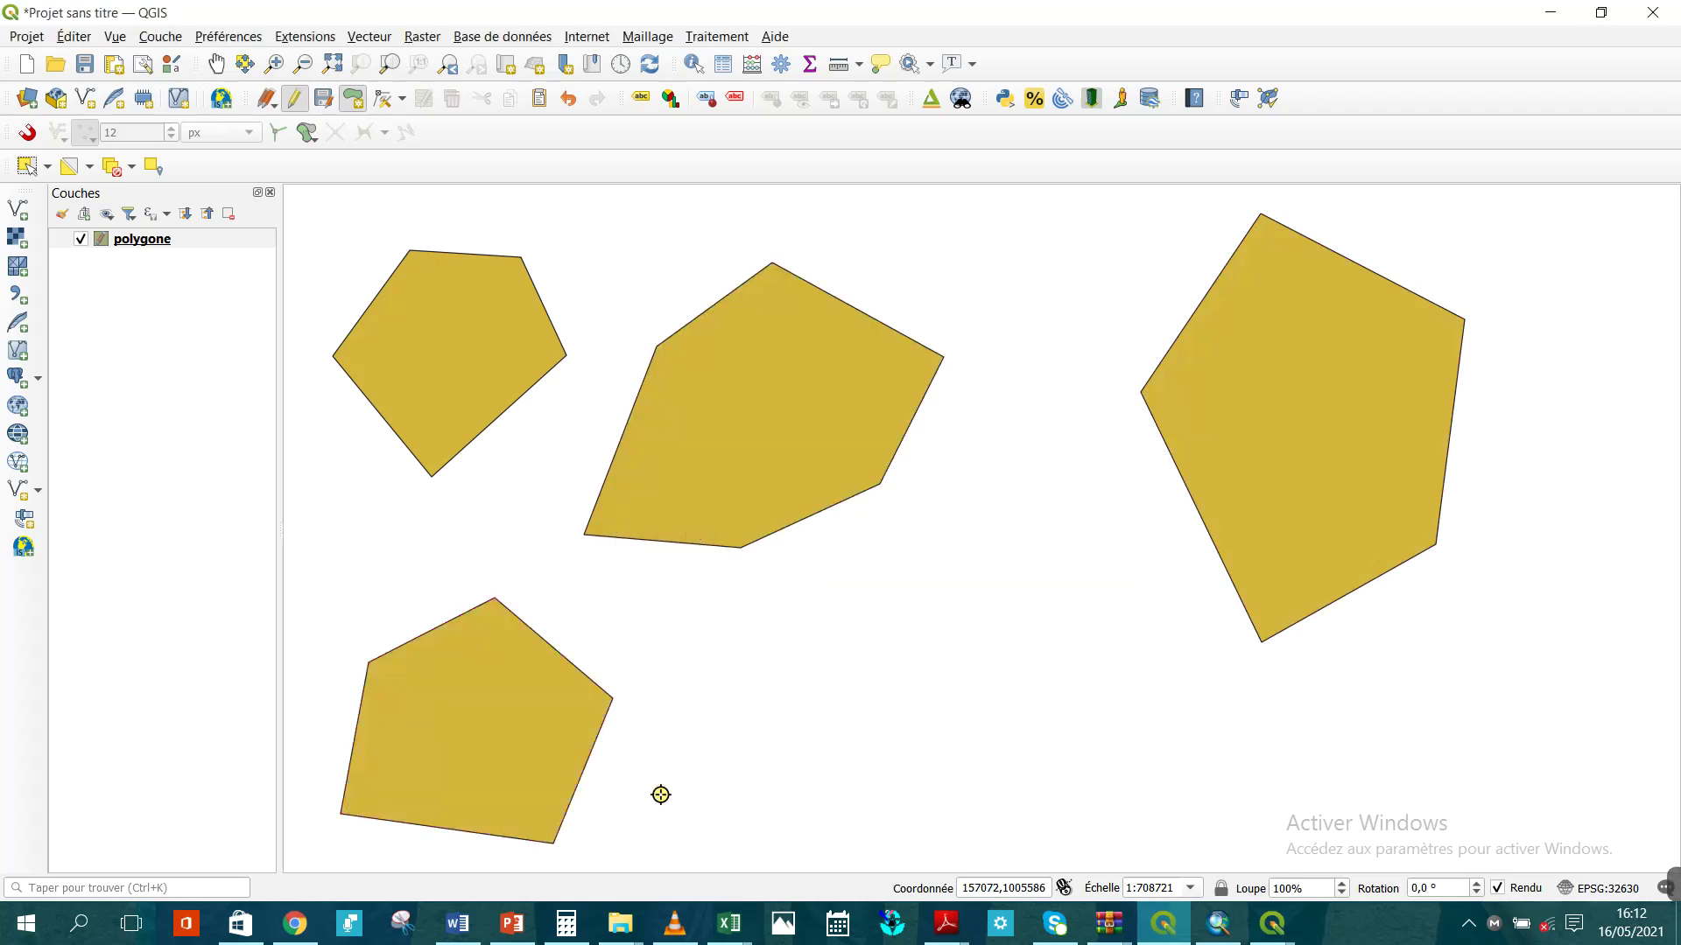
Draw a five-sided polygon in the south-centre of the map, below the second one, and give it id 5.
left_click(797, 725)
left_click(838, 630)
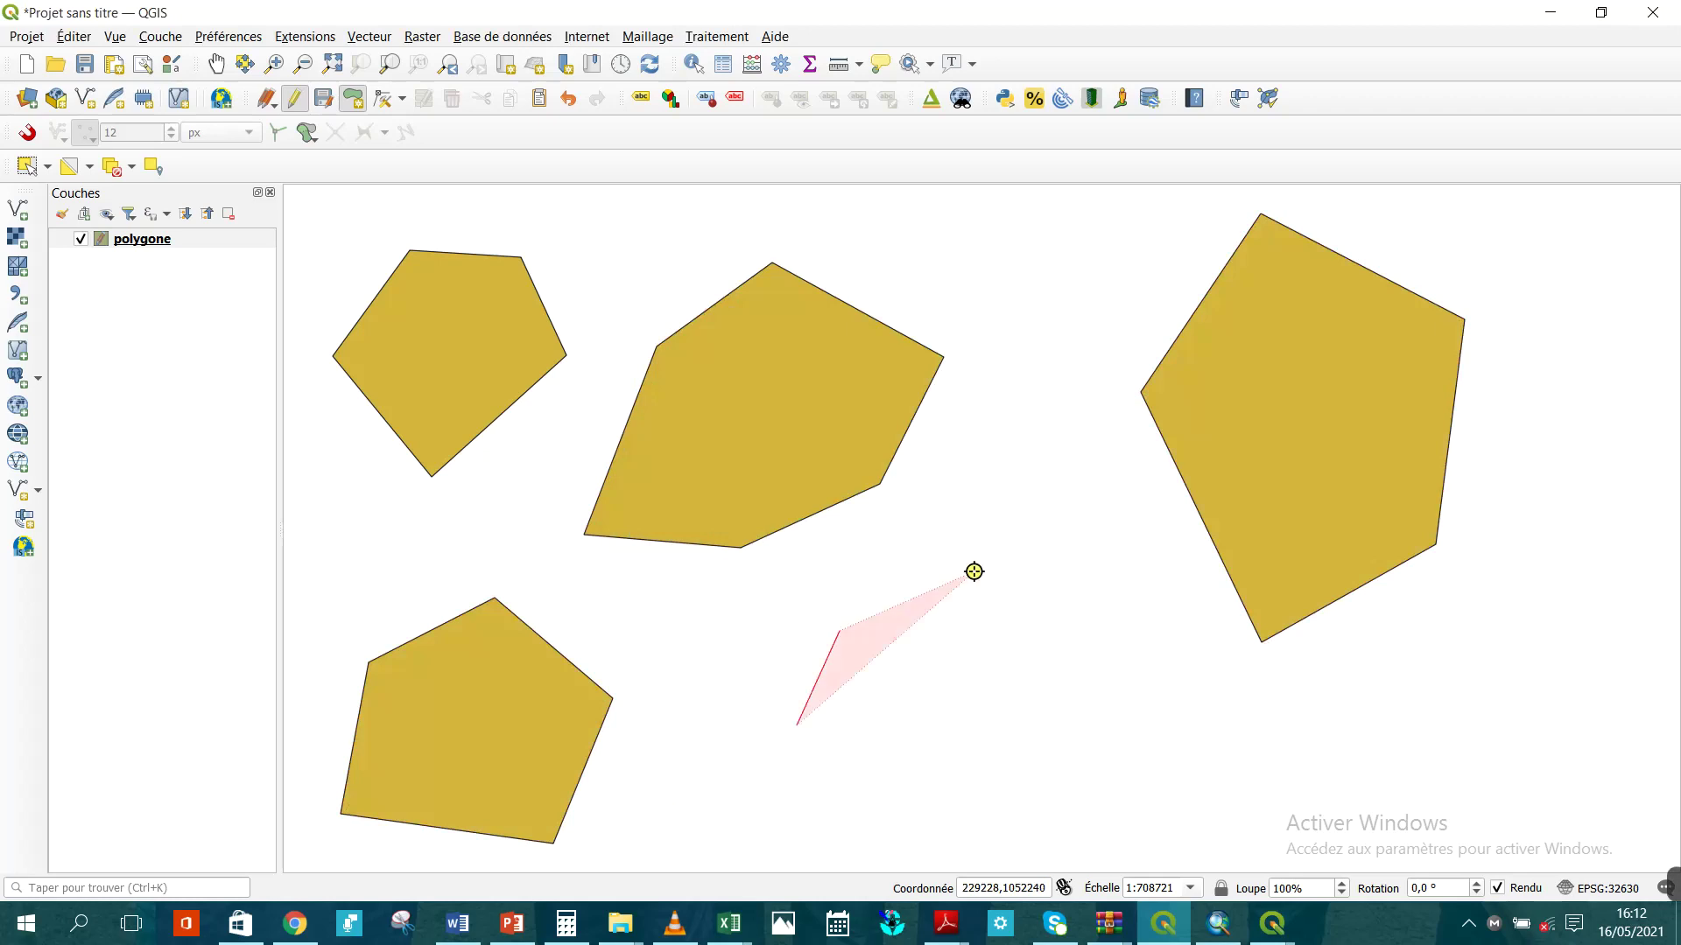
left_click(974, 573)
left_click(1090, 646)
left_click(990, 803)
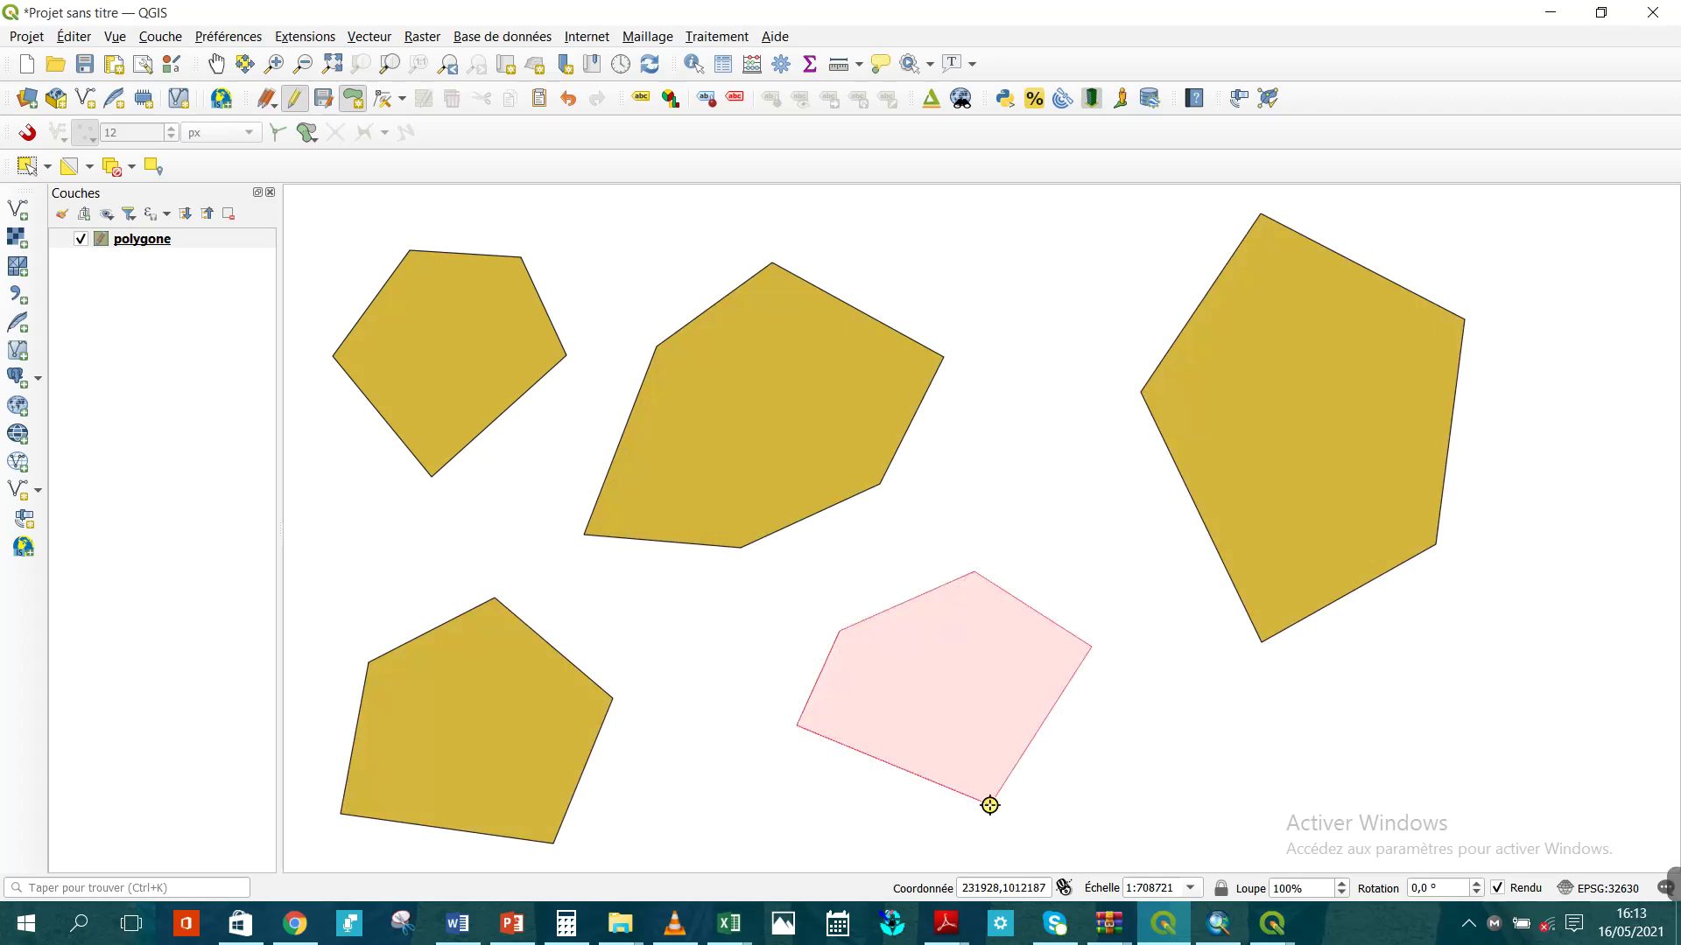
right_click(990, 804)
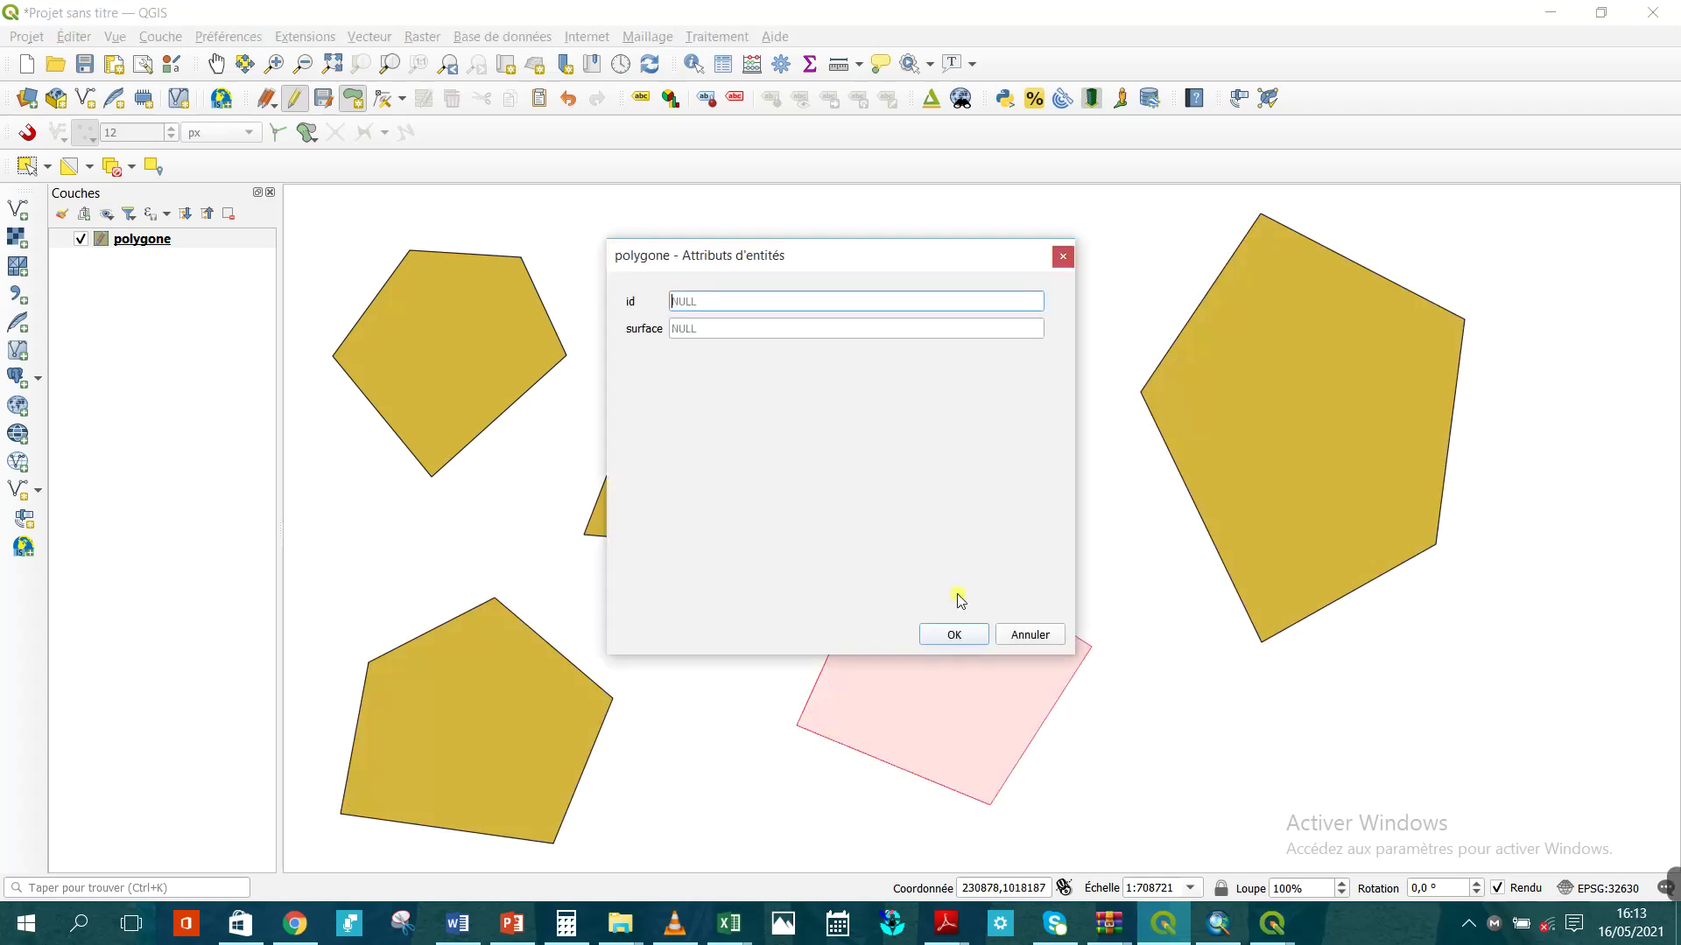
type("1")
key("Return")
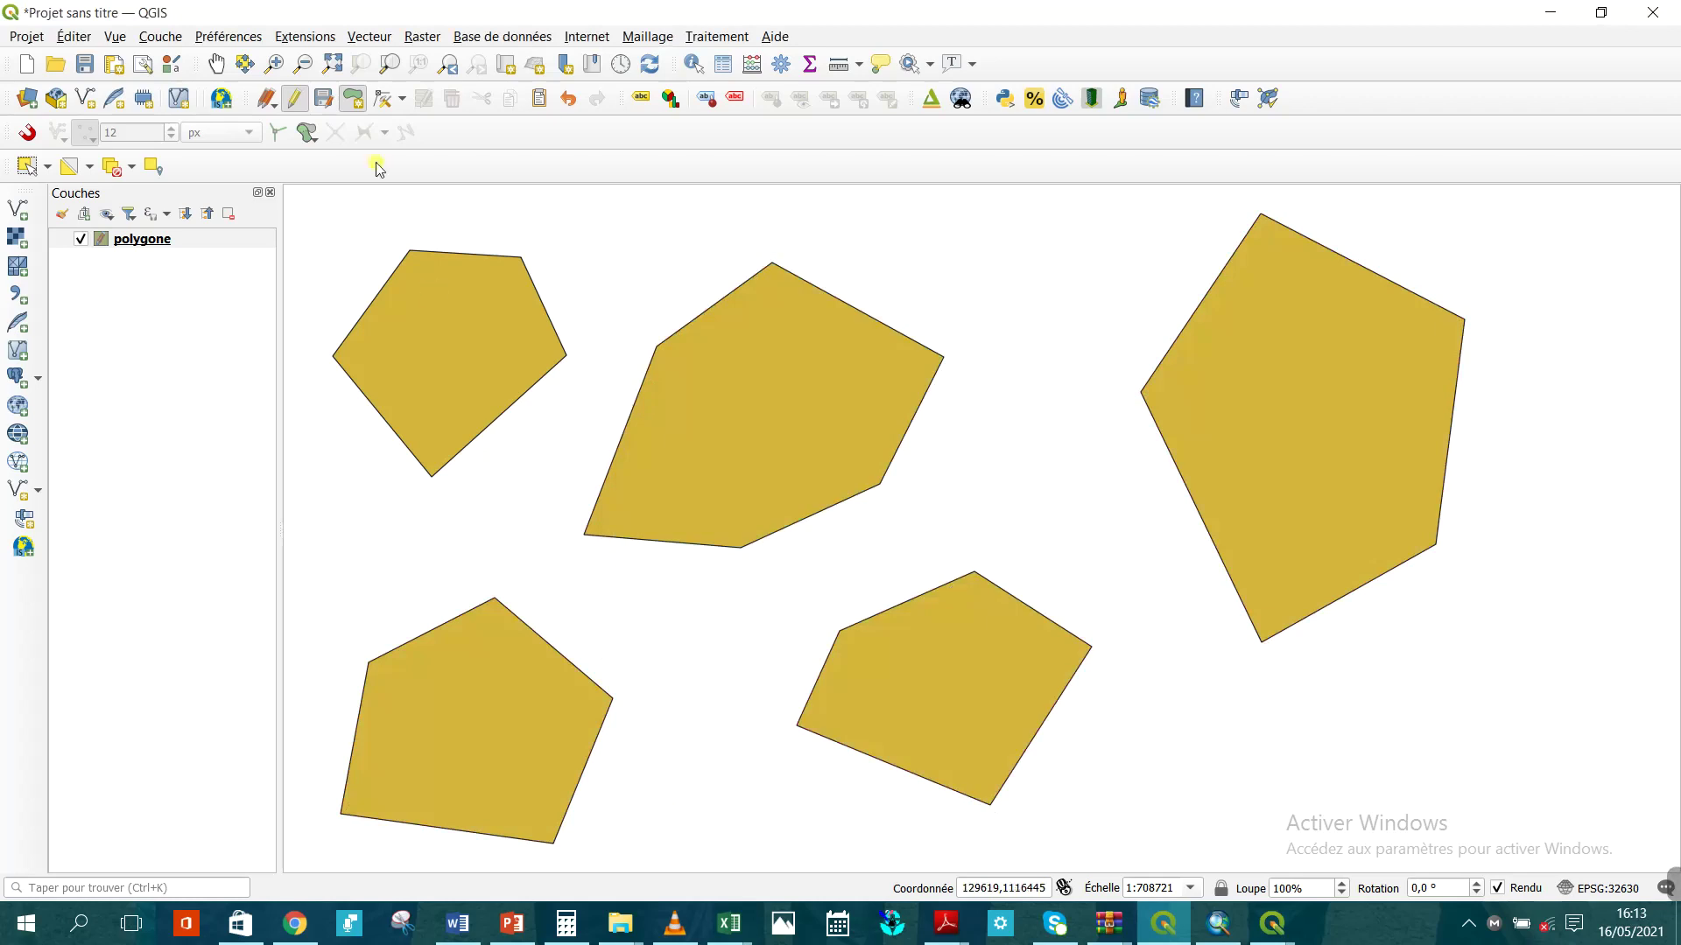
Stop editing the polygone layer, saving the new polygons, and open its attribute table.
left_click(298, 100)
left_click(803, 477)
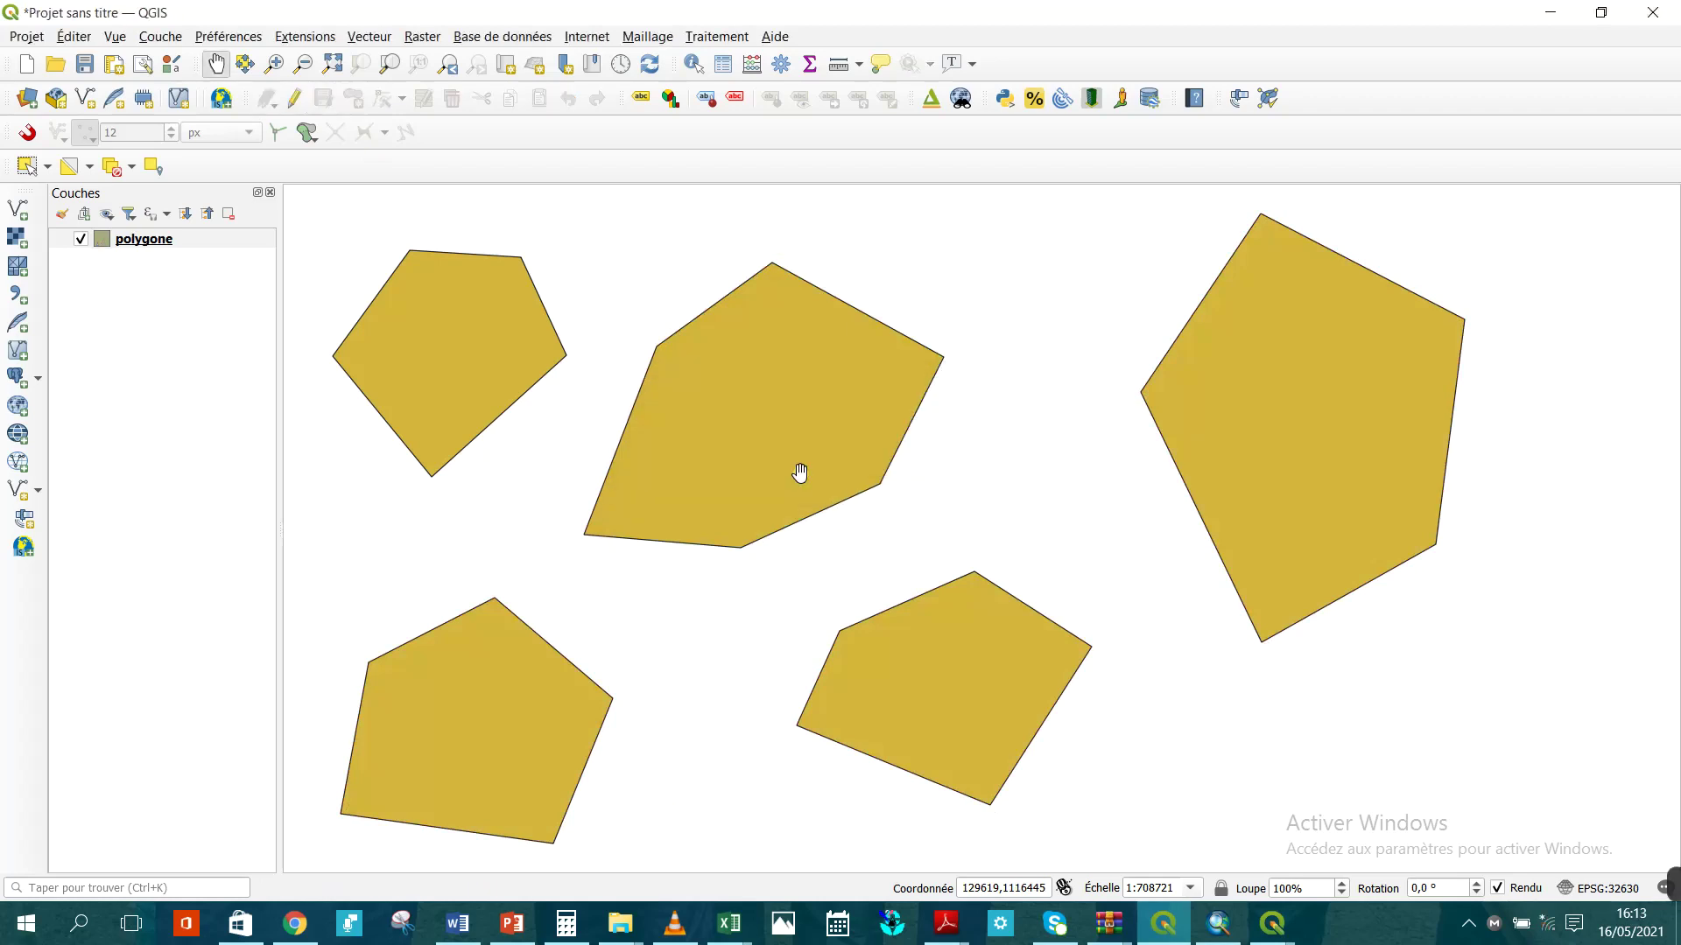
left_click(170, 245)
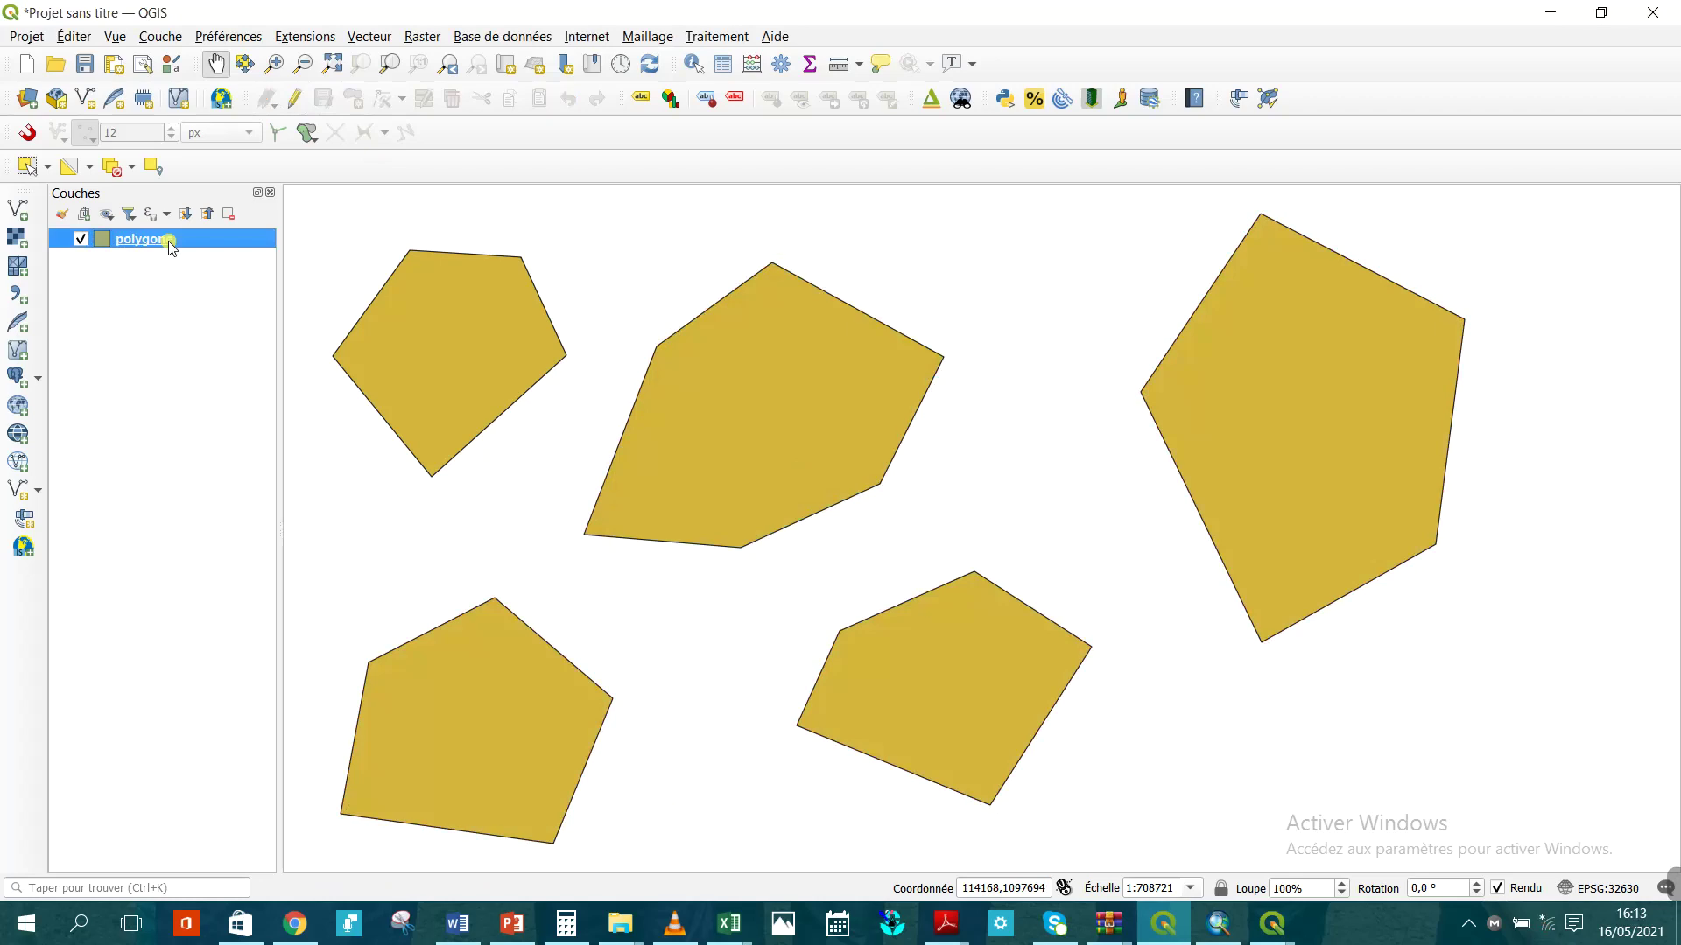
right_click(170, 243)
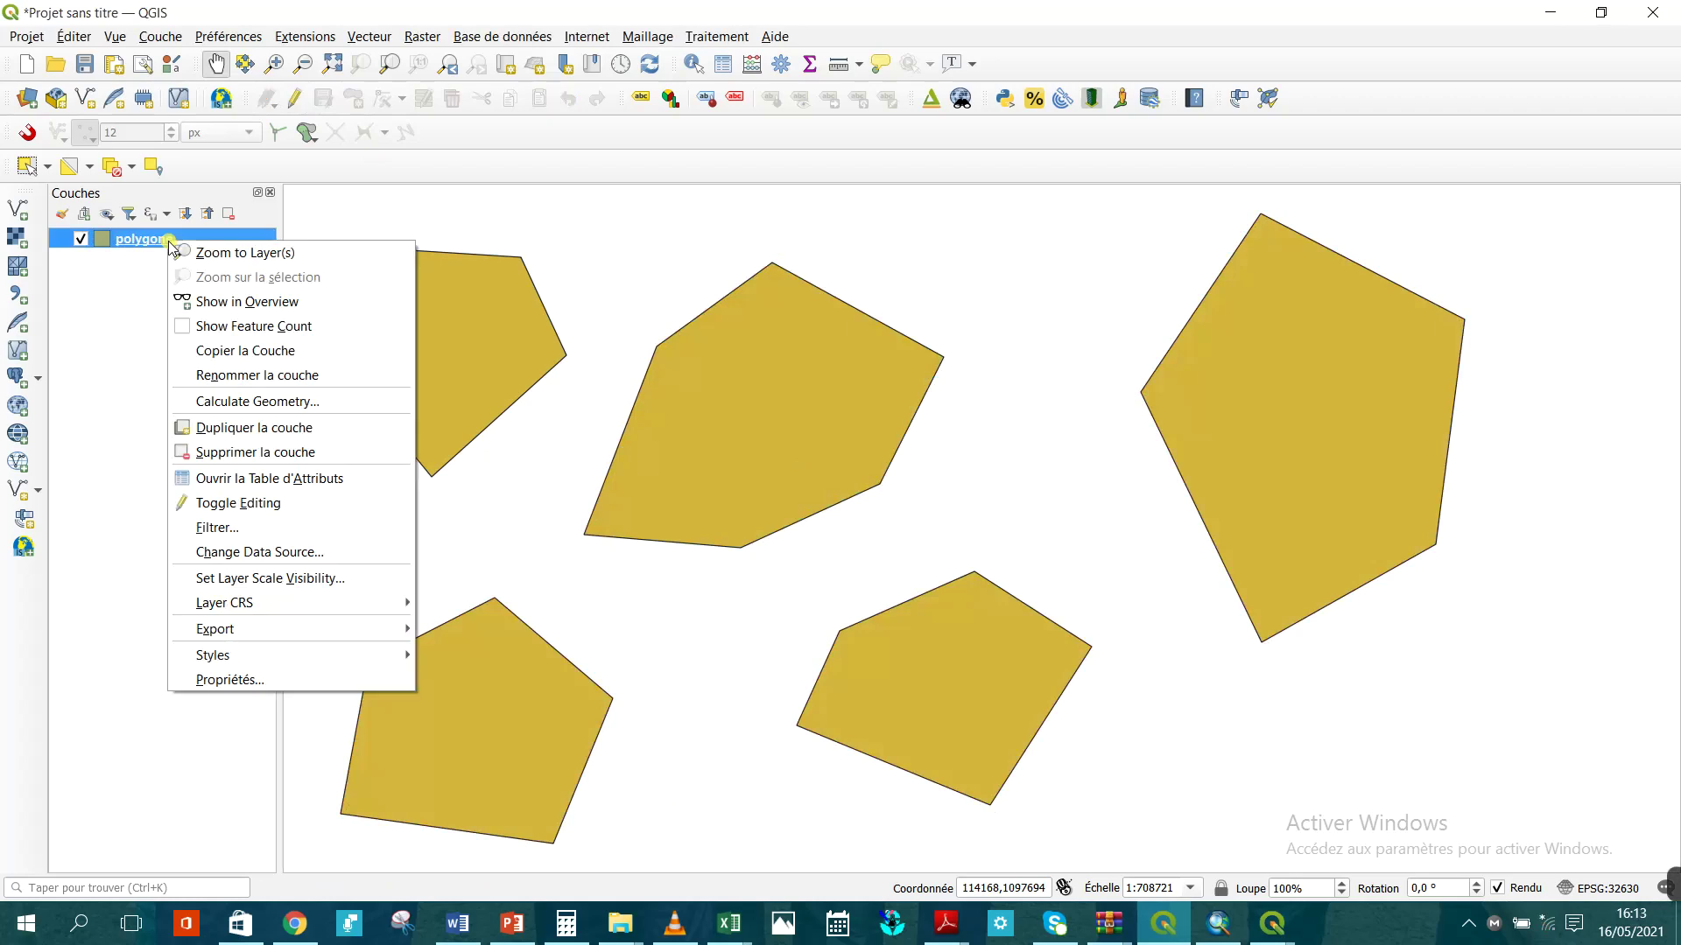
left_click(247, 482)
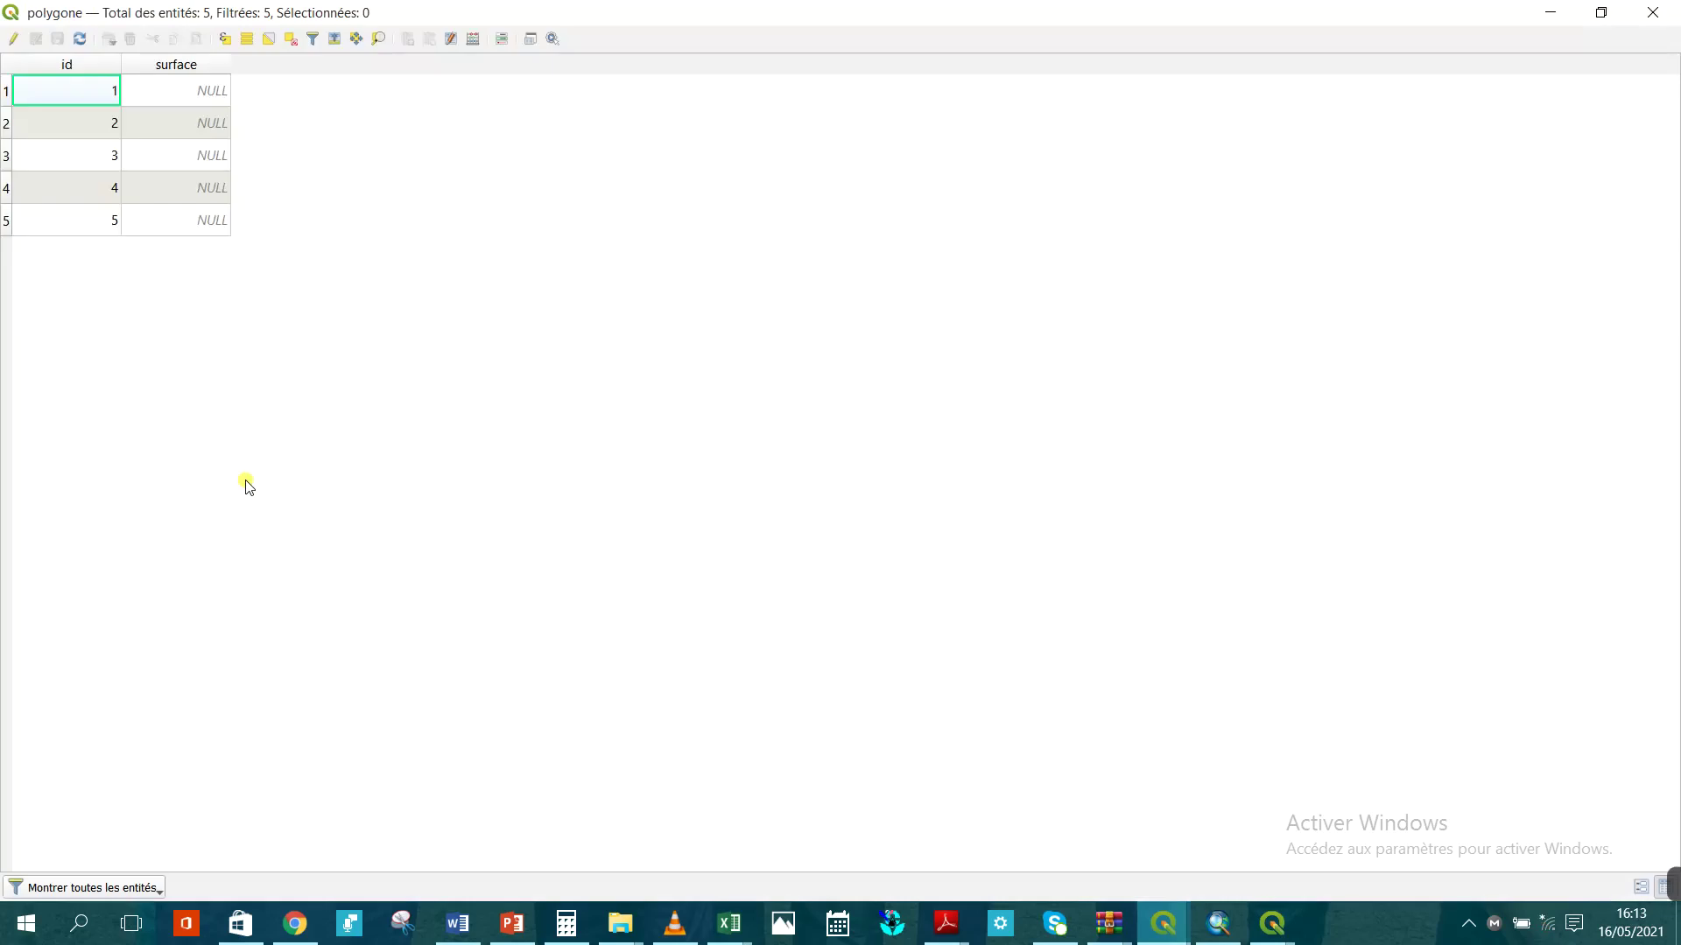
Sort the table by surface and set the field calculator to update the existing surface field.
left_click(198, 66)
left_click(472, 40)
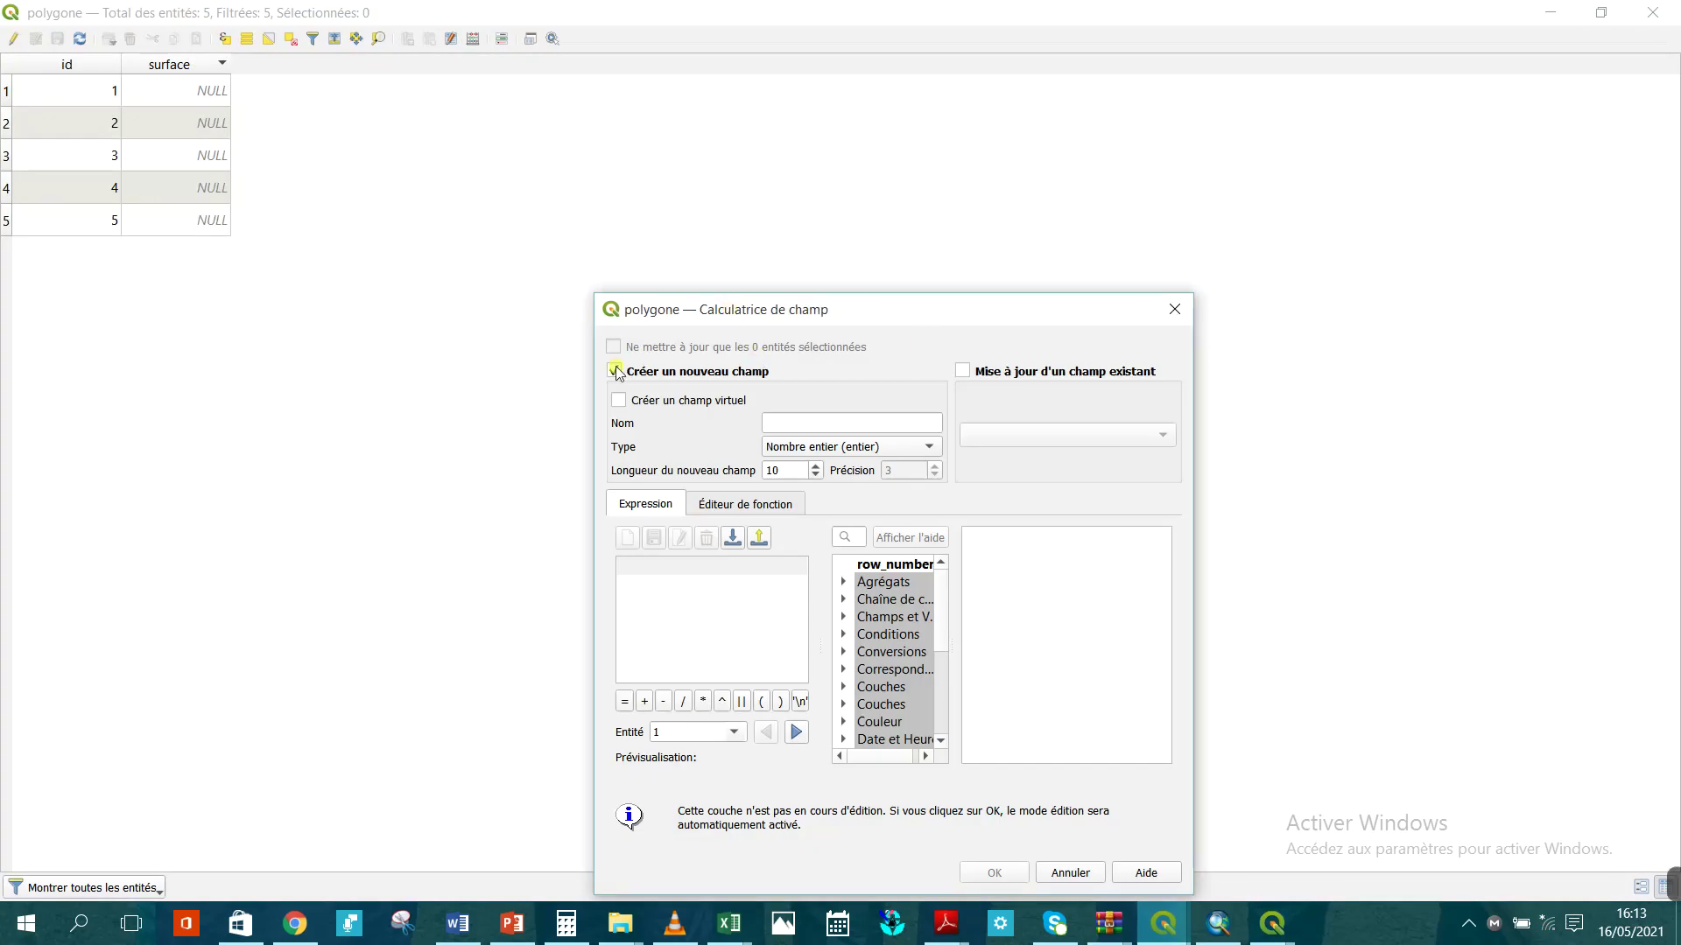
left_click(962, 372)
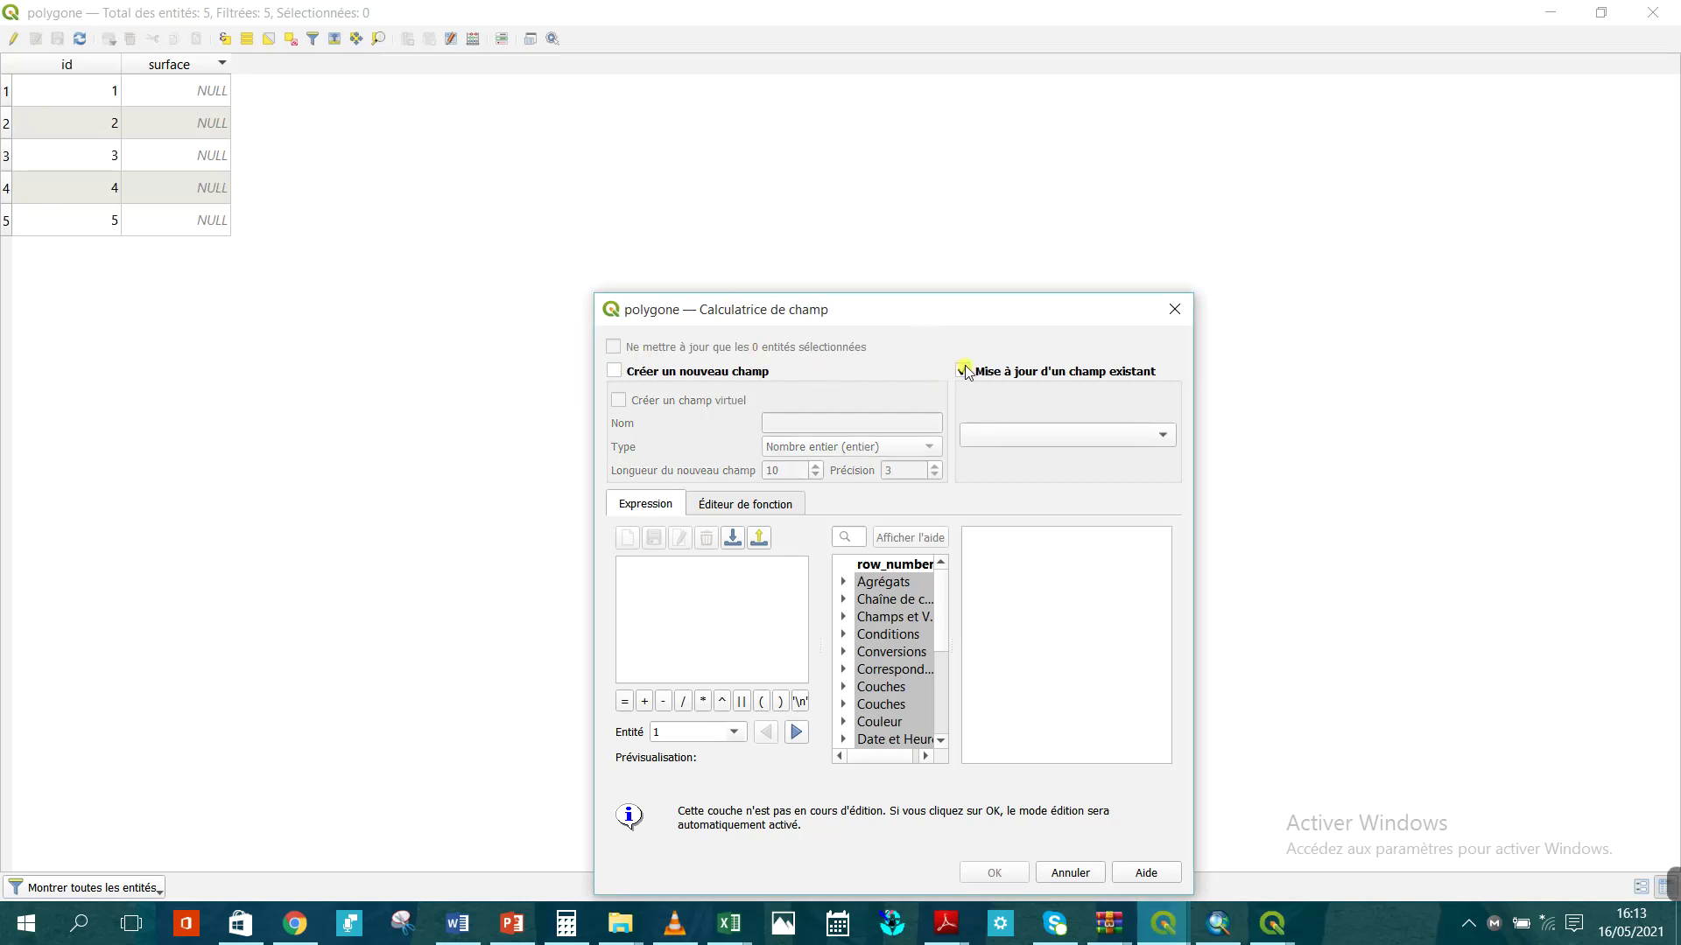
left_click(1165, 435)
left_click(1109, 455)
Enter the expression $area and apply it to calculate the surface of every polygon.
left_click(619, 570)
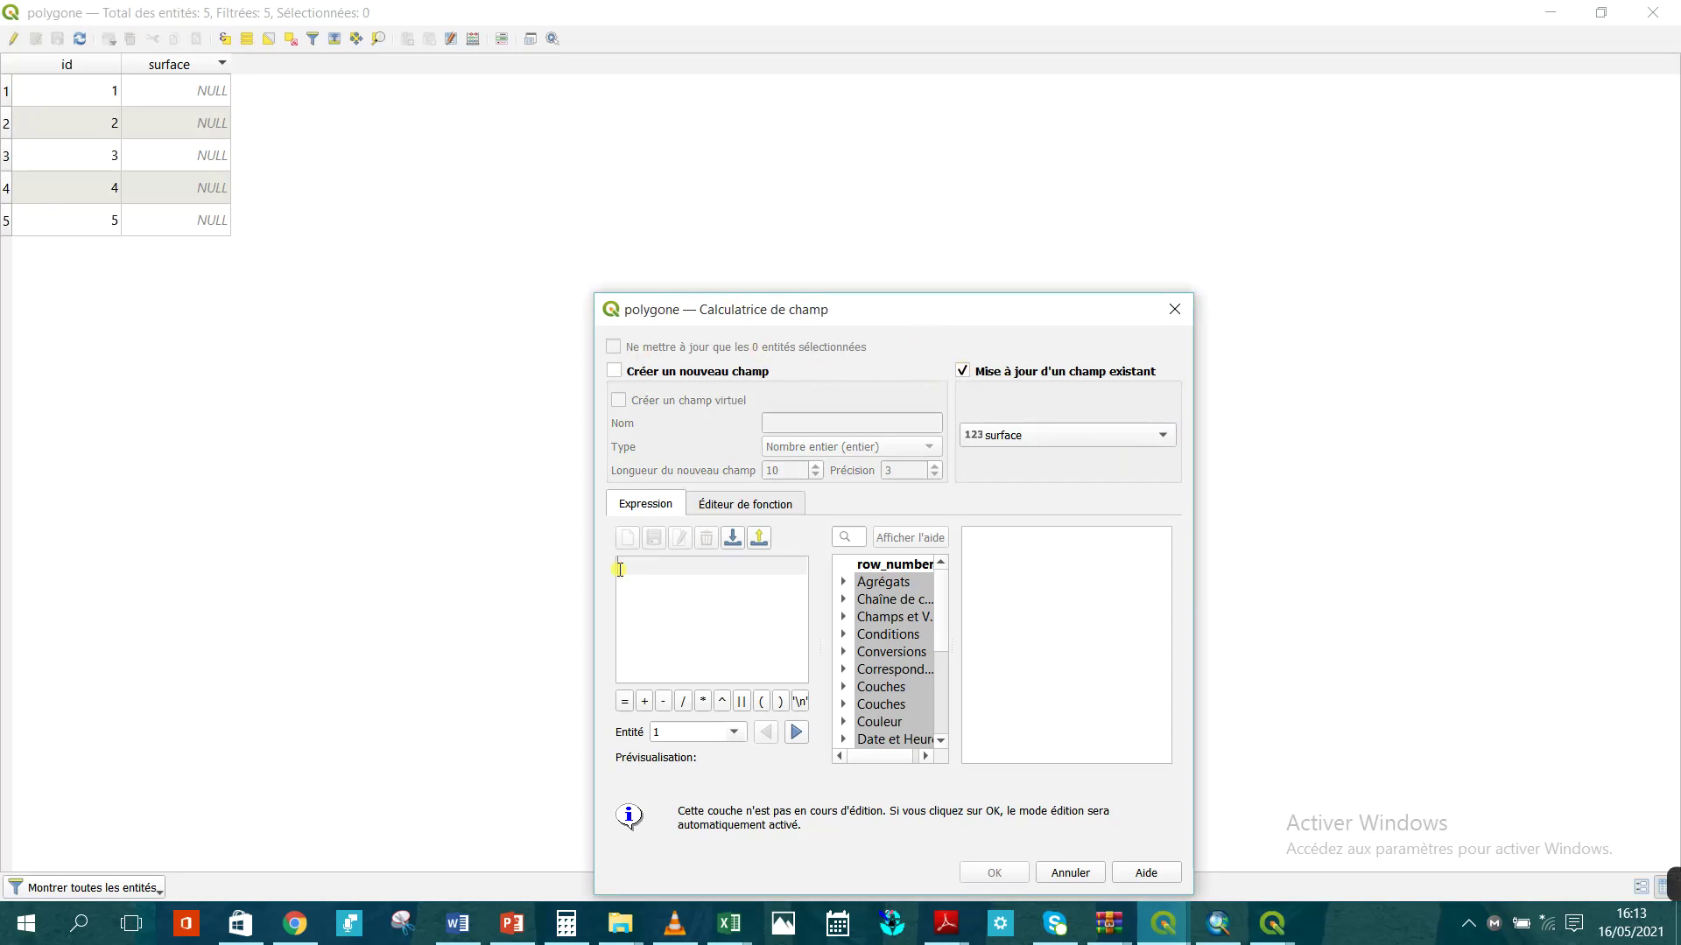
type("$area")
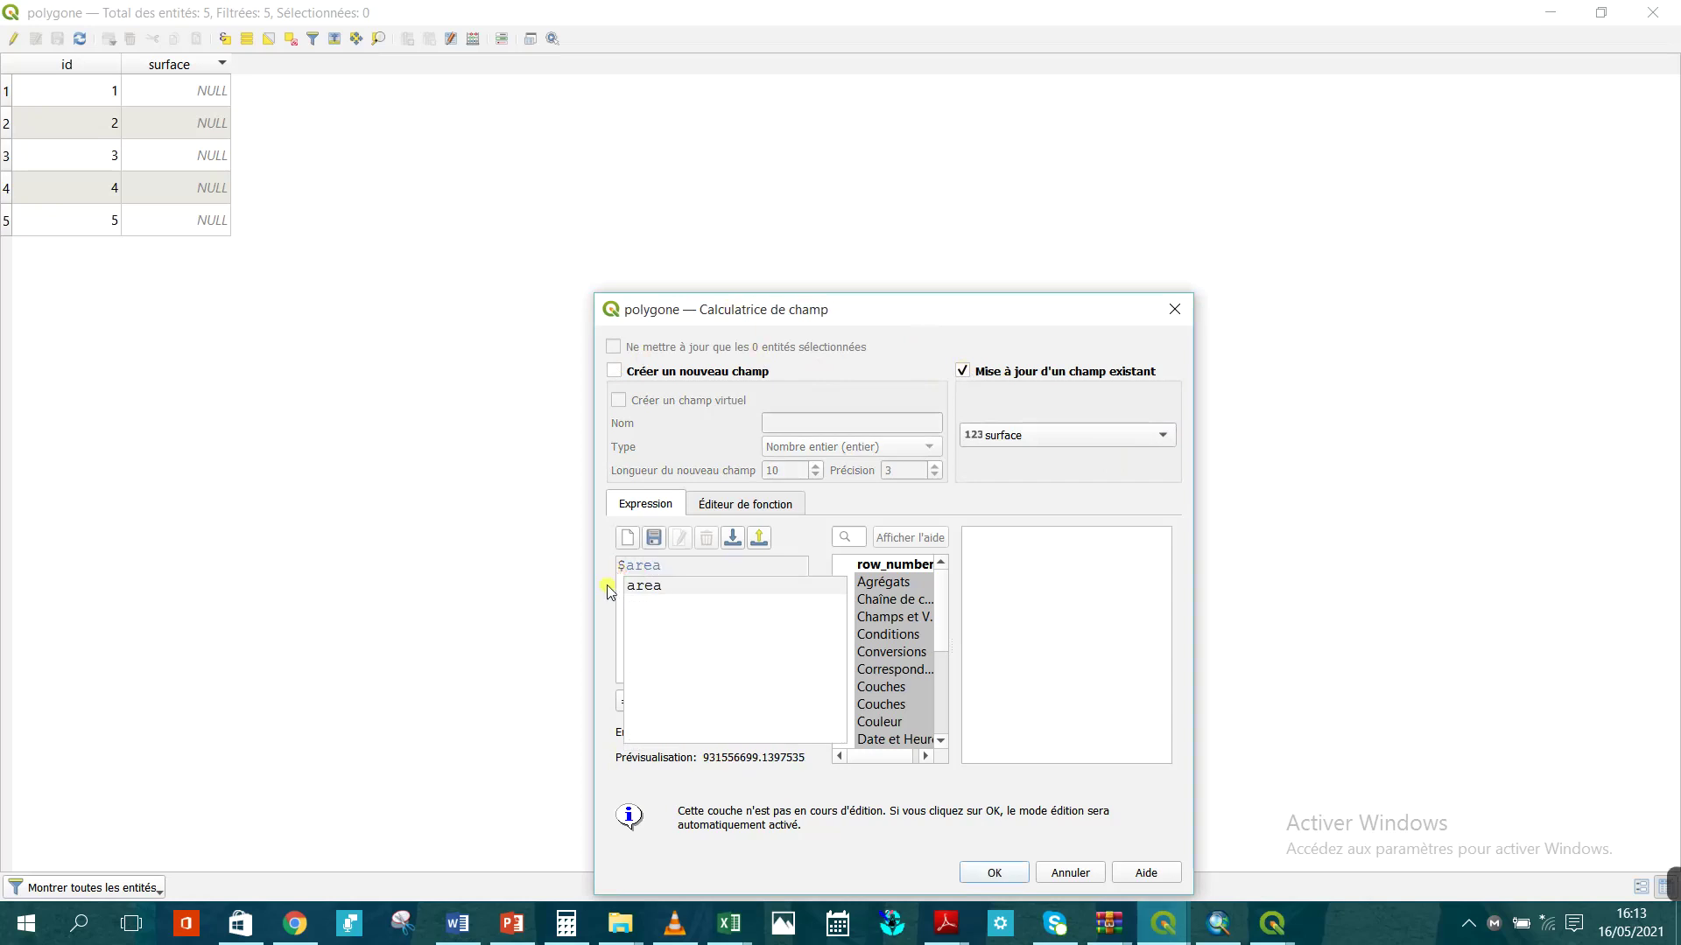
left_click(660, 588)
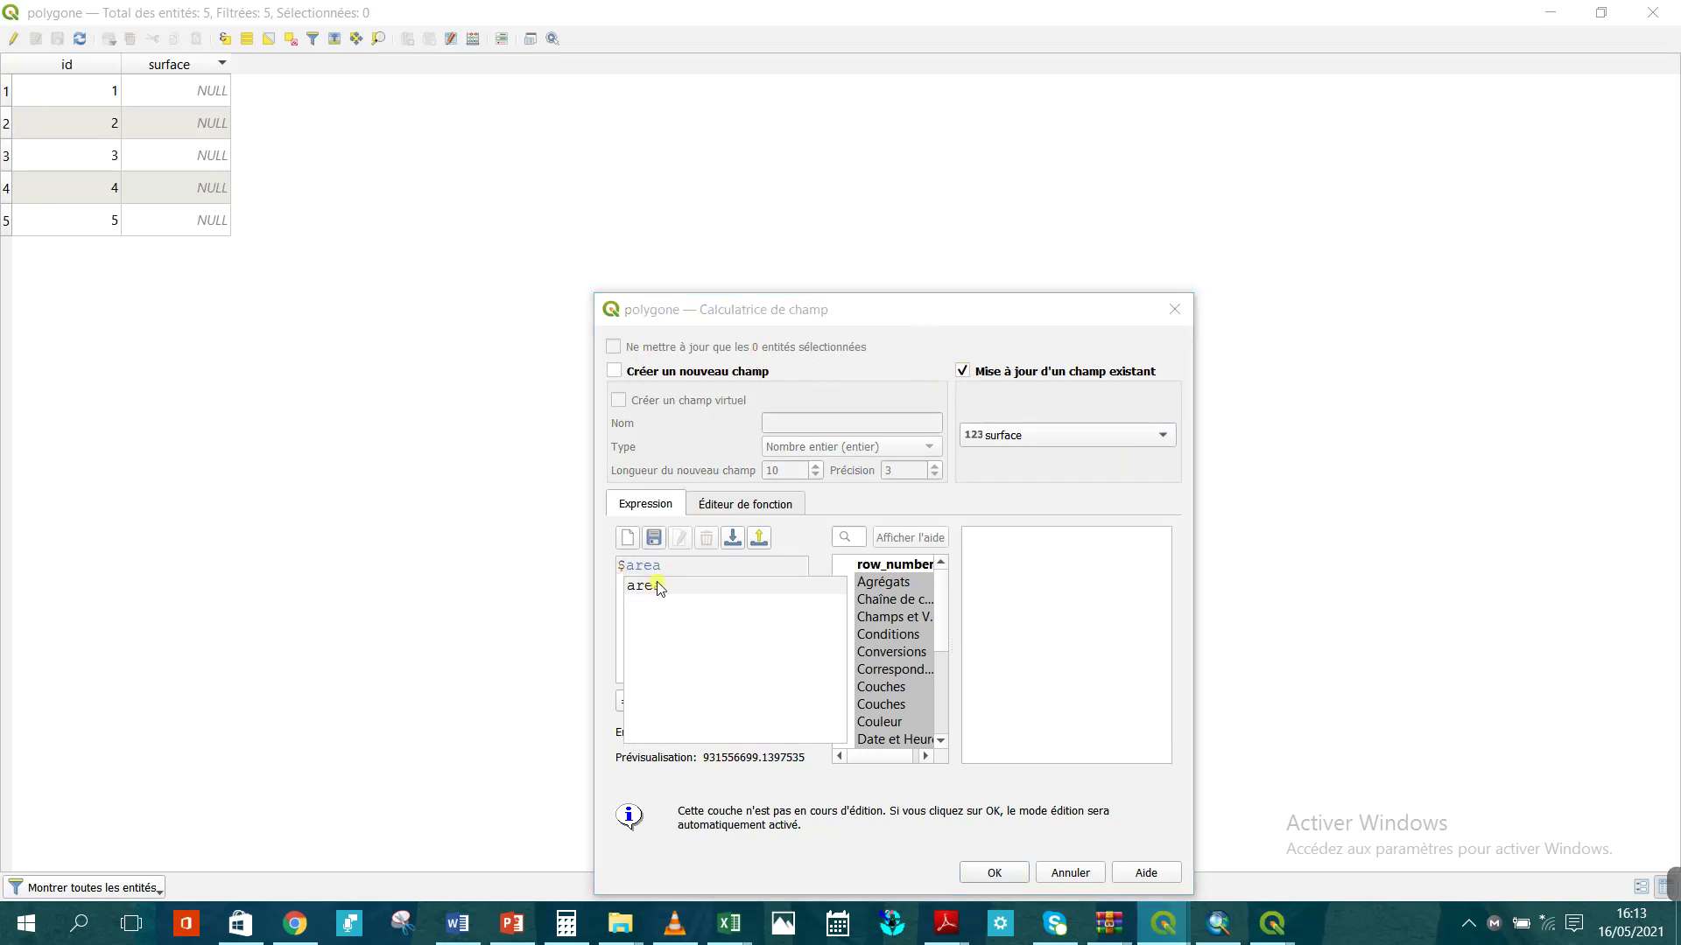
left_click(660, 587)
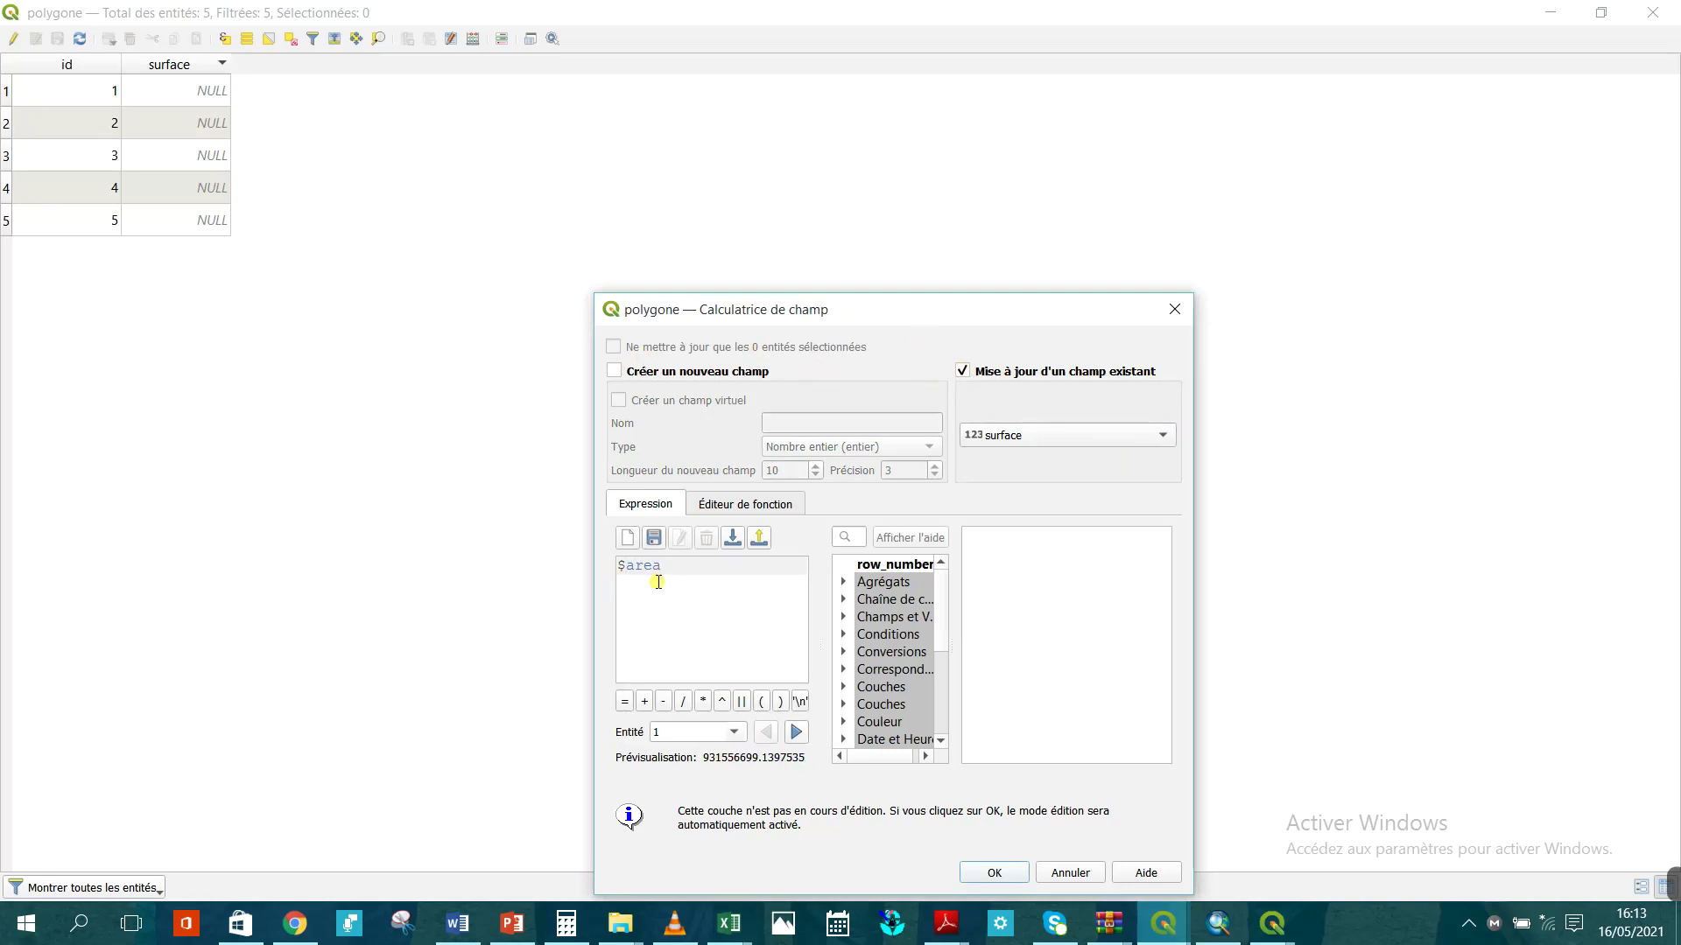
key("Return")
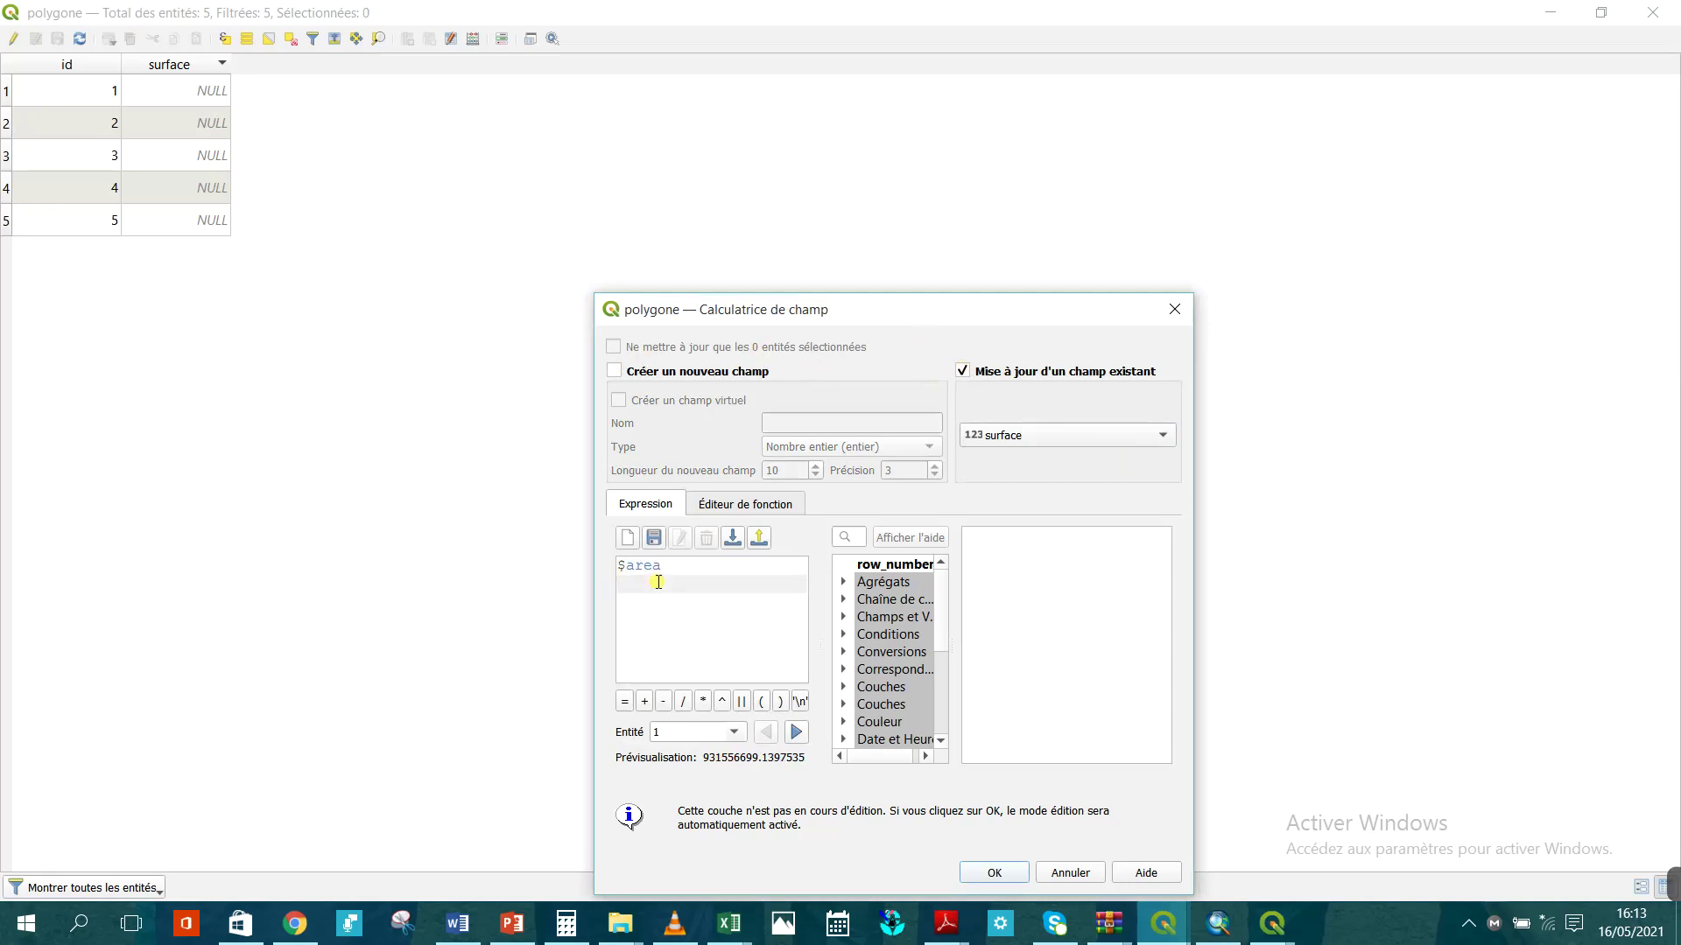
left_click(665, 568)
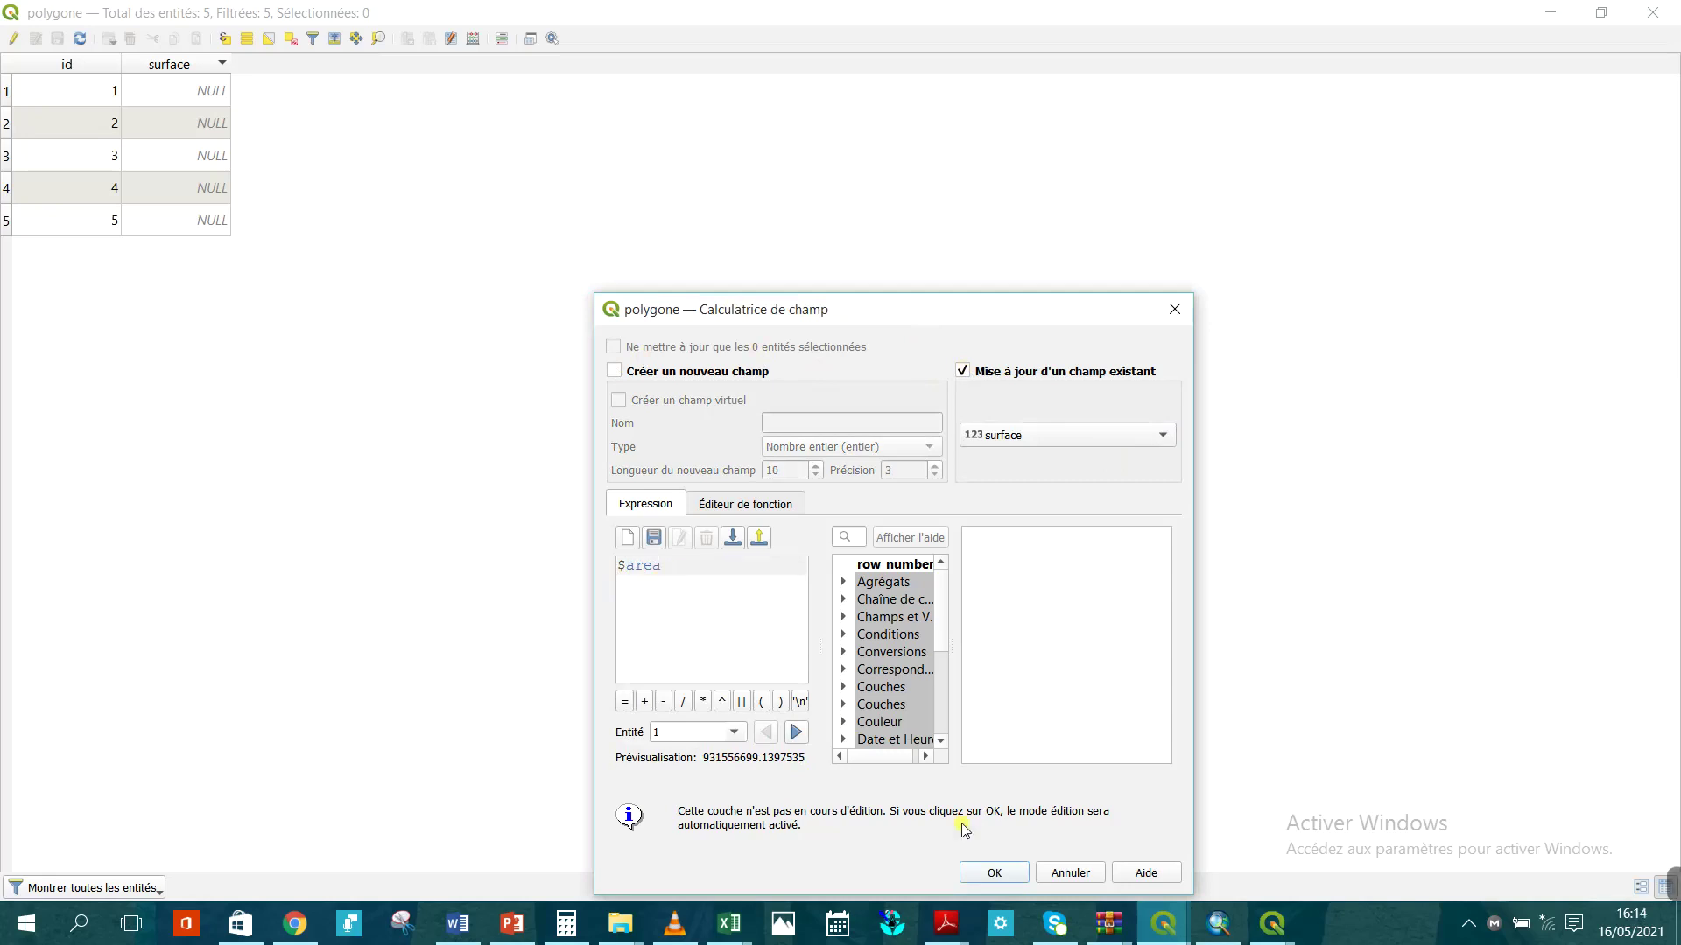
left_click(992, 873)
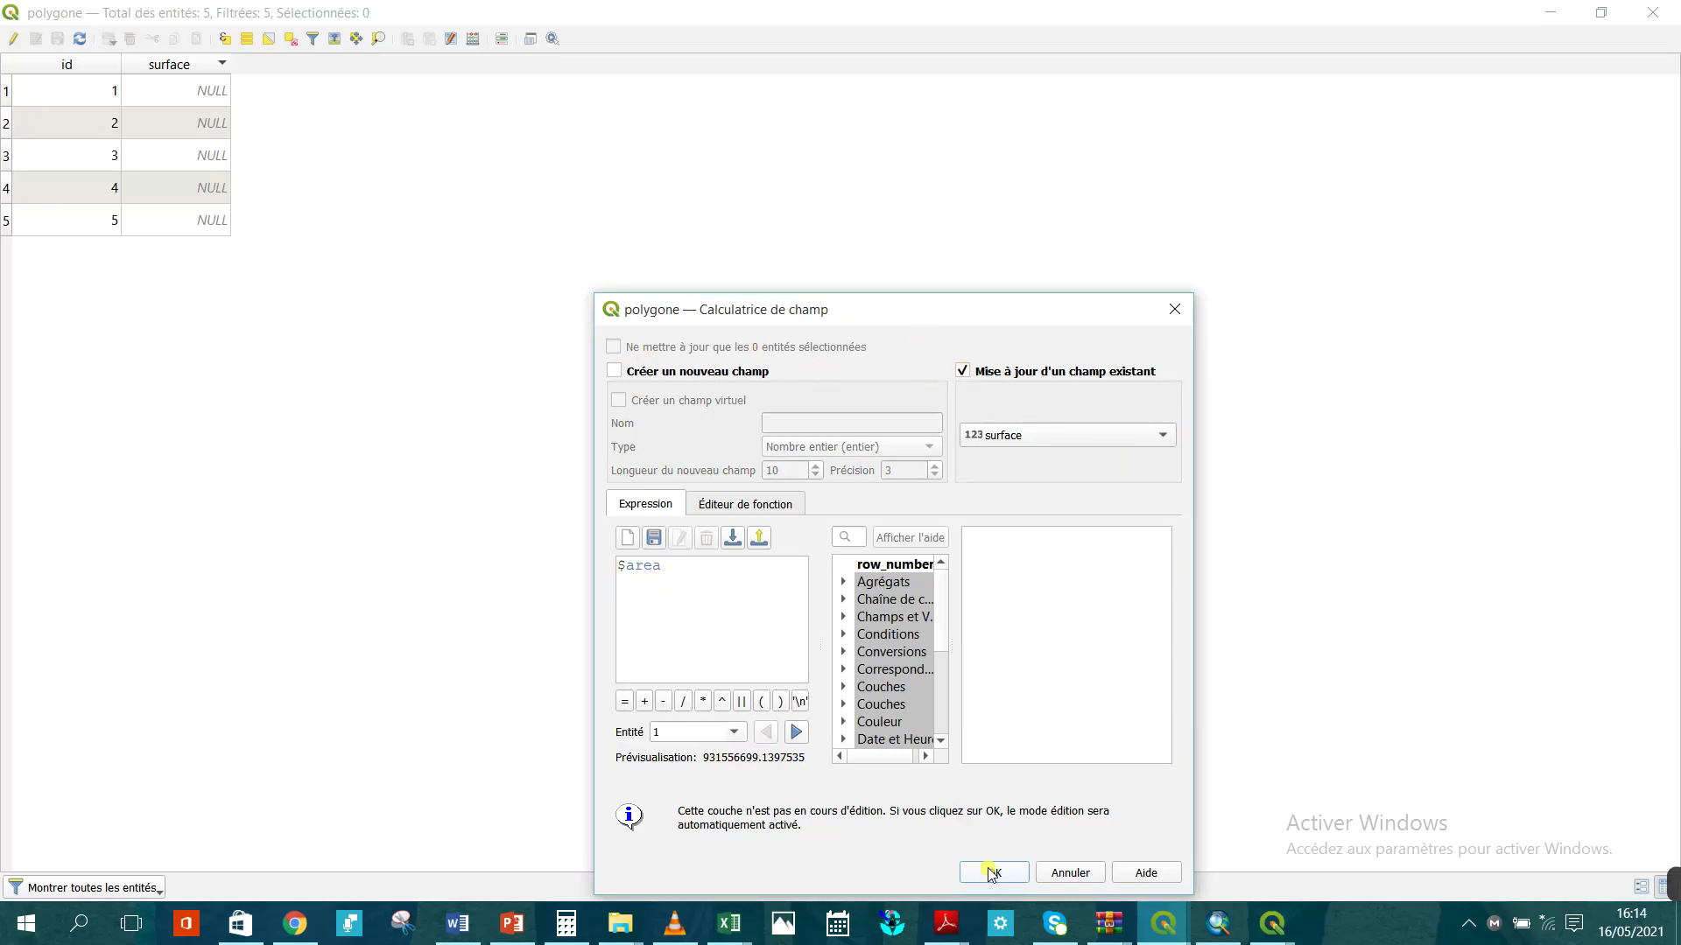
left_click(992, 873)
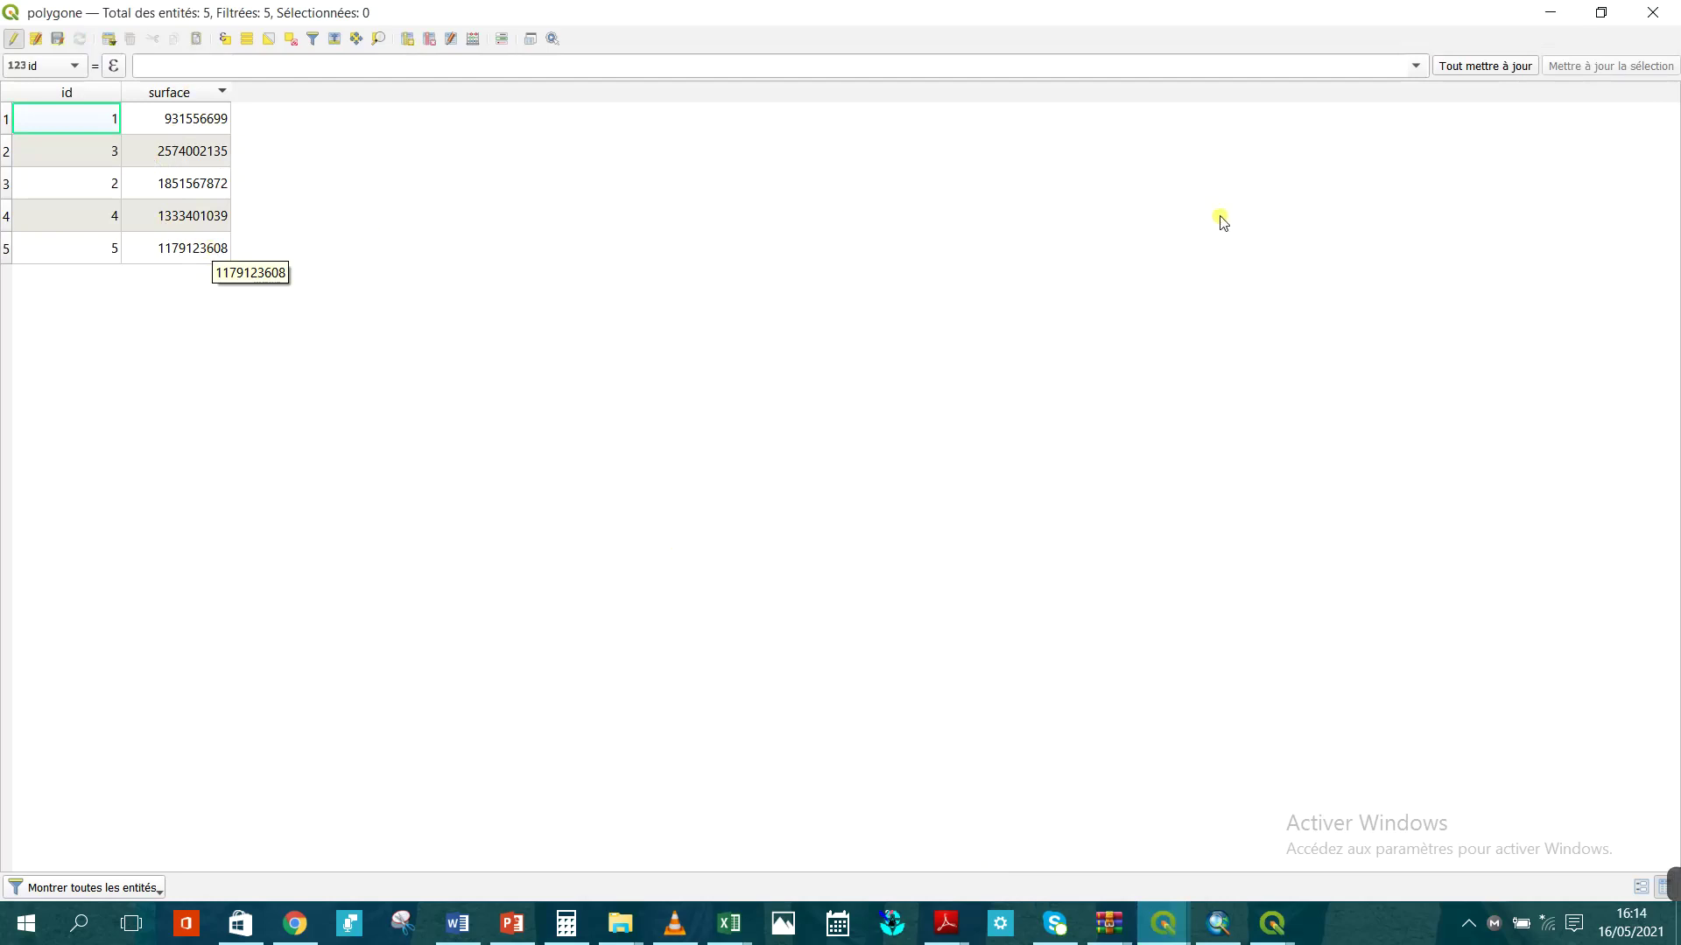
Close the attribute table and stop editing the polygone layer, saving the calculated surfaces.
left_click(1653, 11)
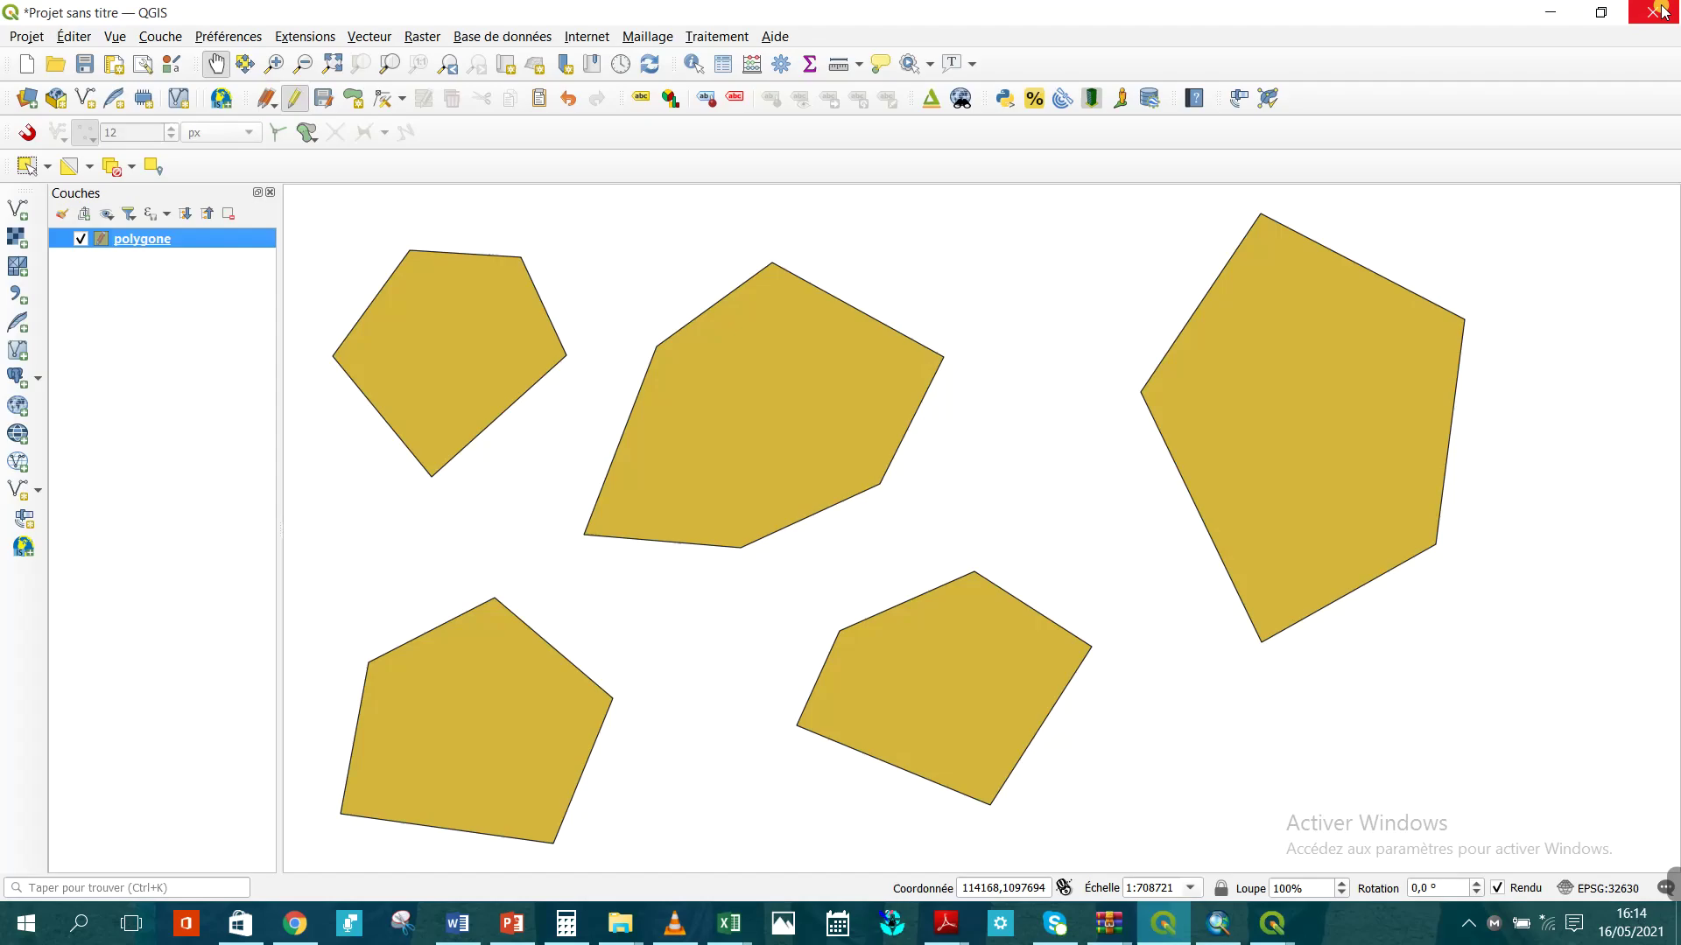
left_click(293, 96)
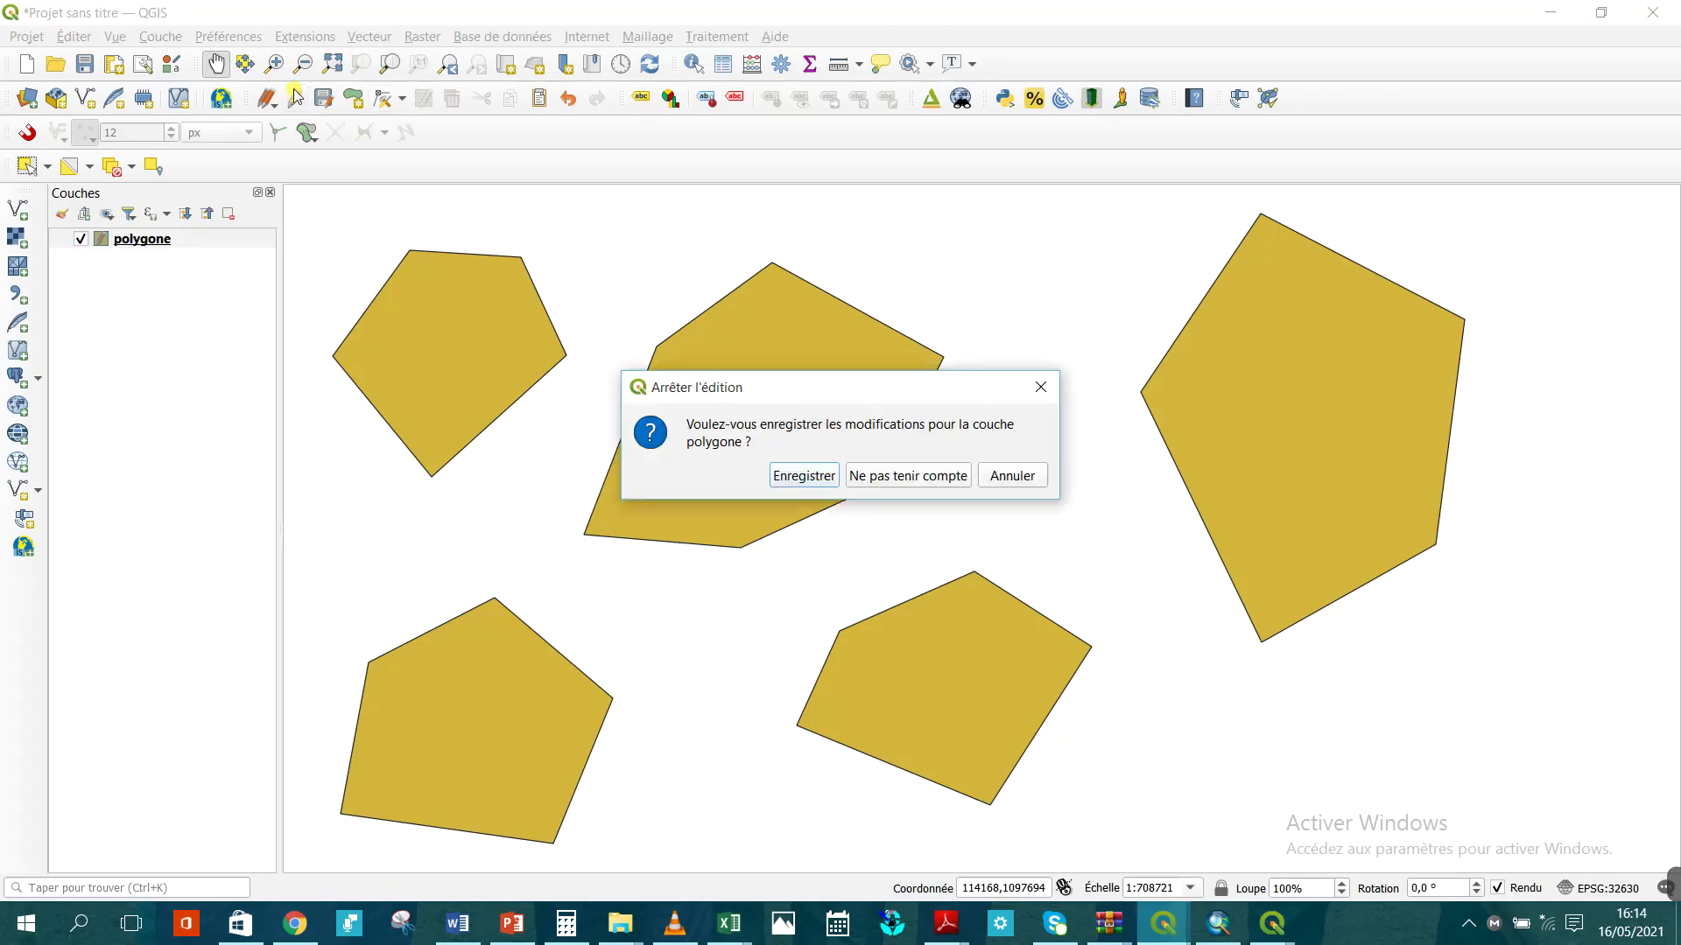
left_click(817, 474)
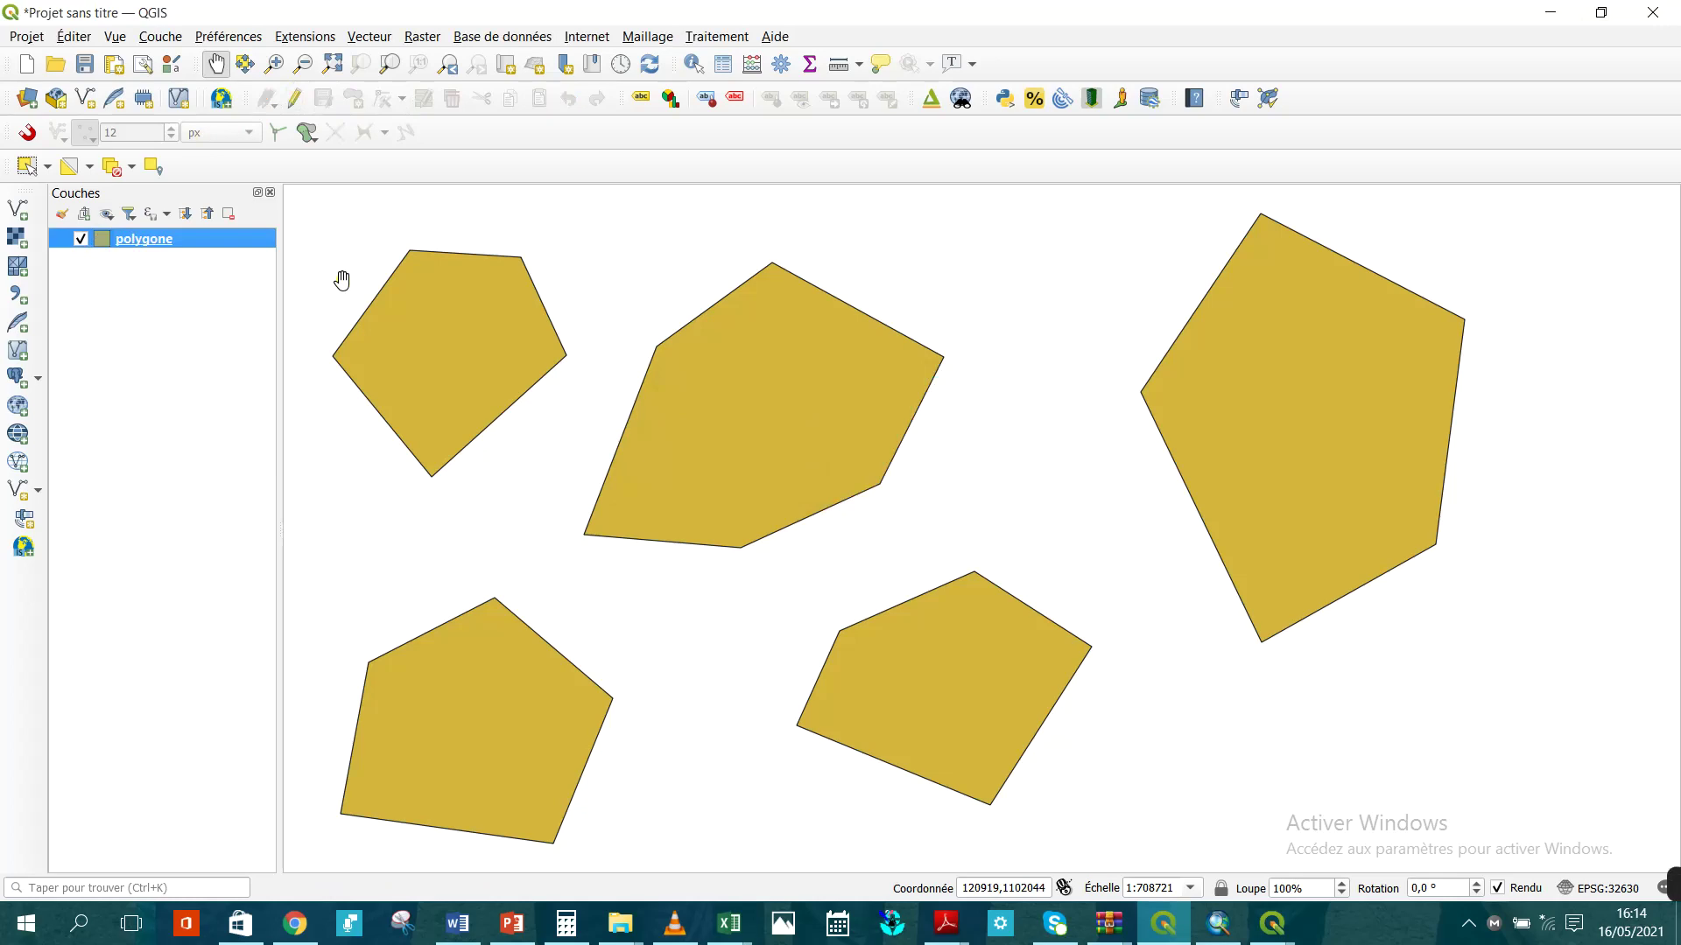
Start a new shapefile layer with the file name point, stored in the anglais folder on the Bureau.
left_click(168, 41)
mouse_move(229, 36)
mouse_move(331, 61)
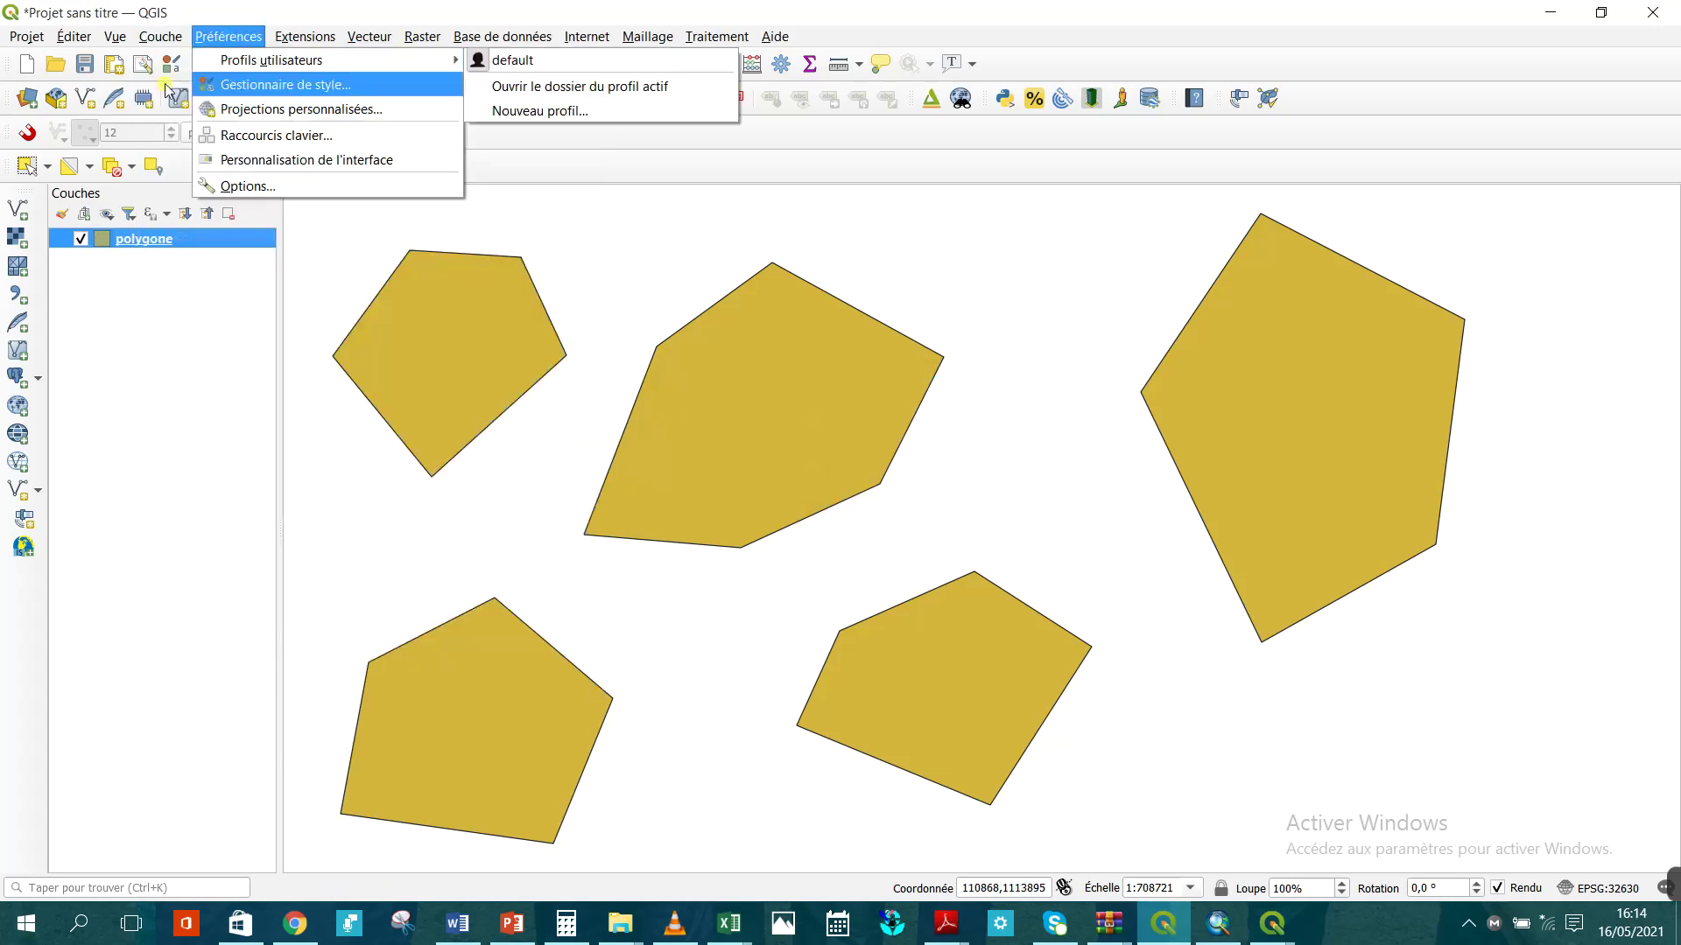
mouse_move(161, 36)
mouse_move(438, 84)
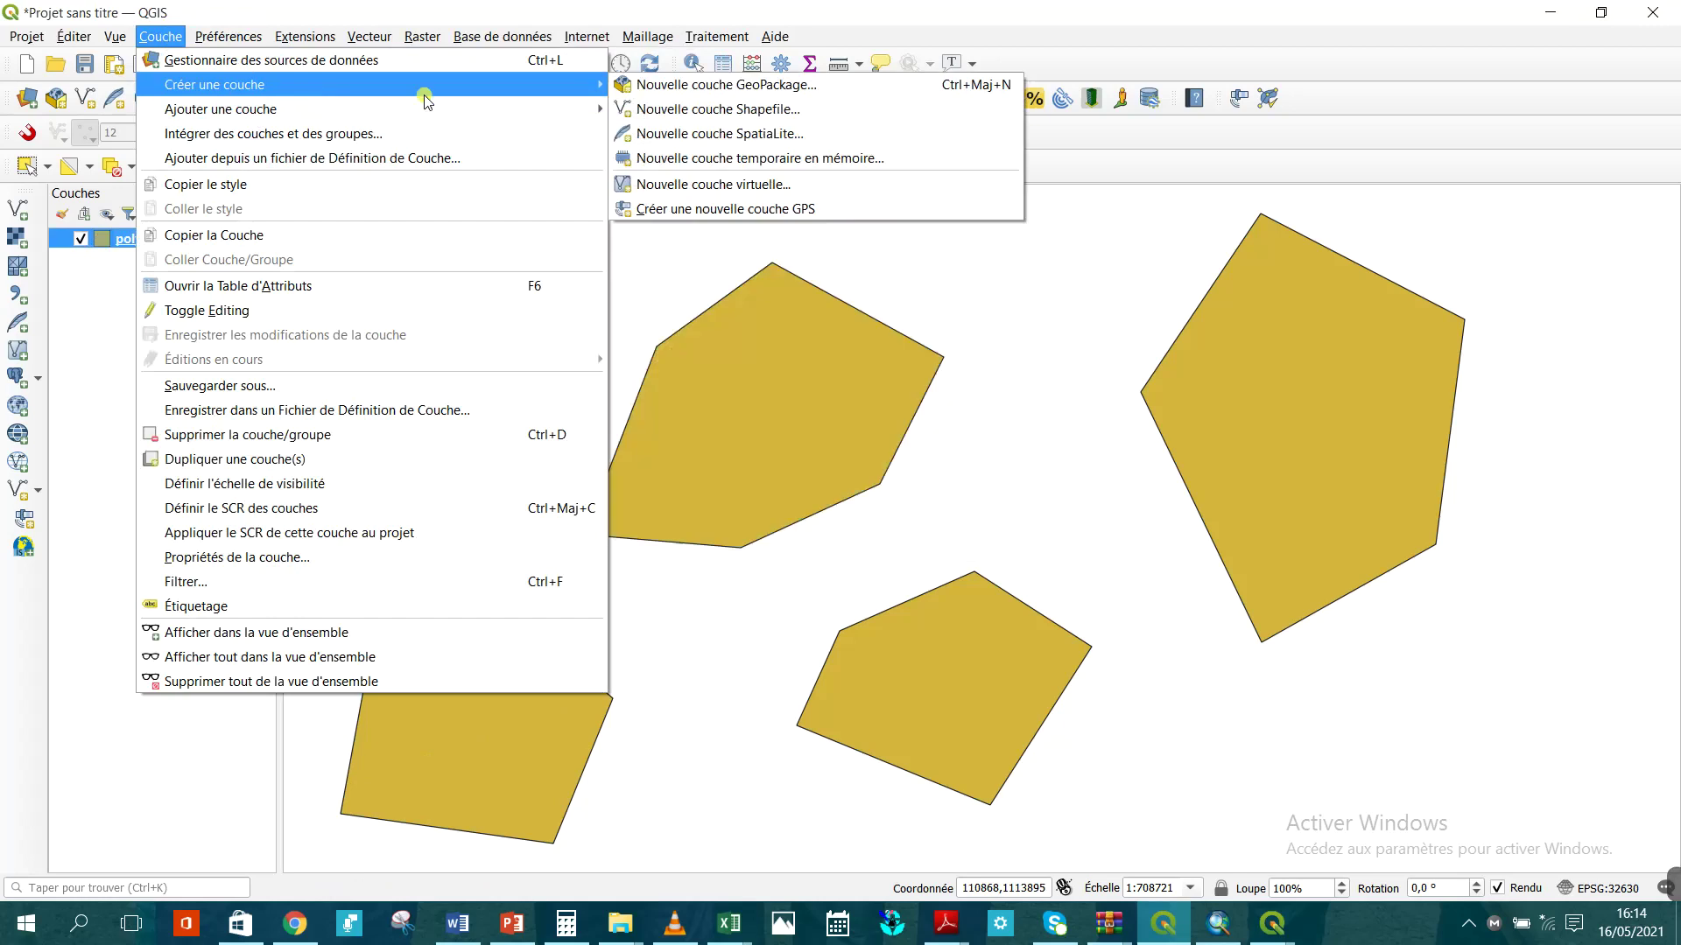
left_click(650, 112)
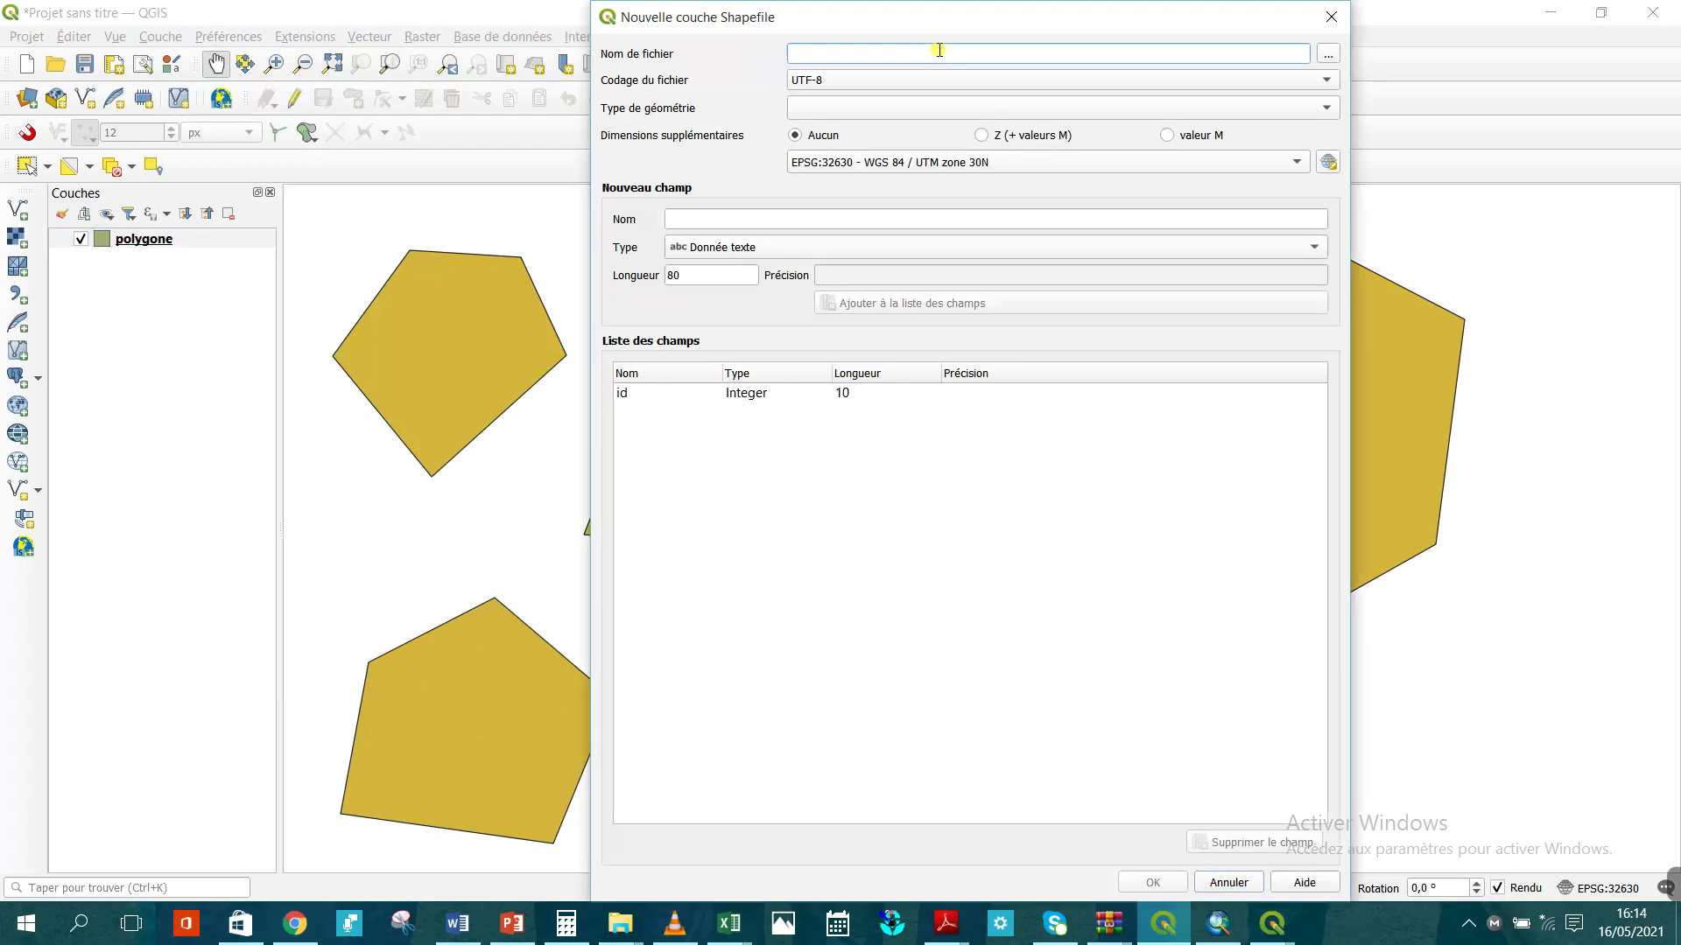
type("point")
left_click(1328, 56)
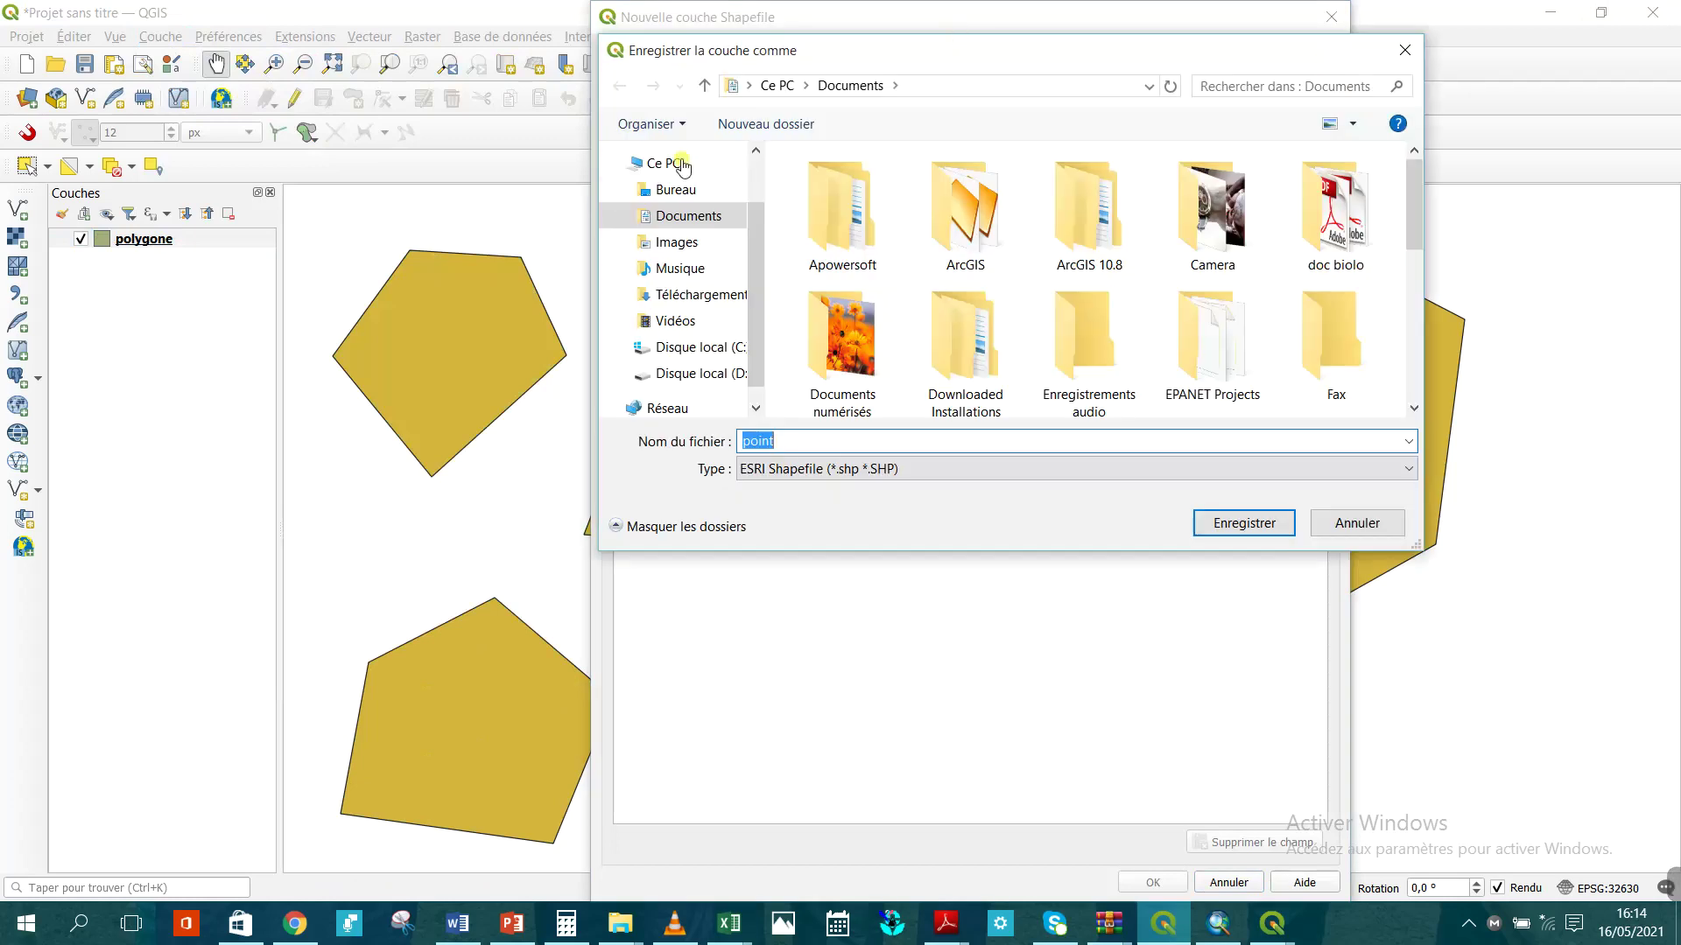
left_click(682, 197)
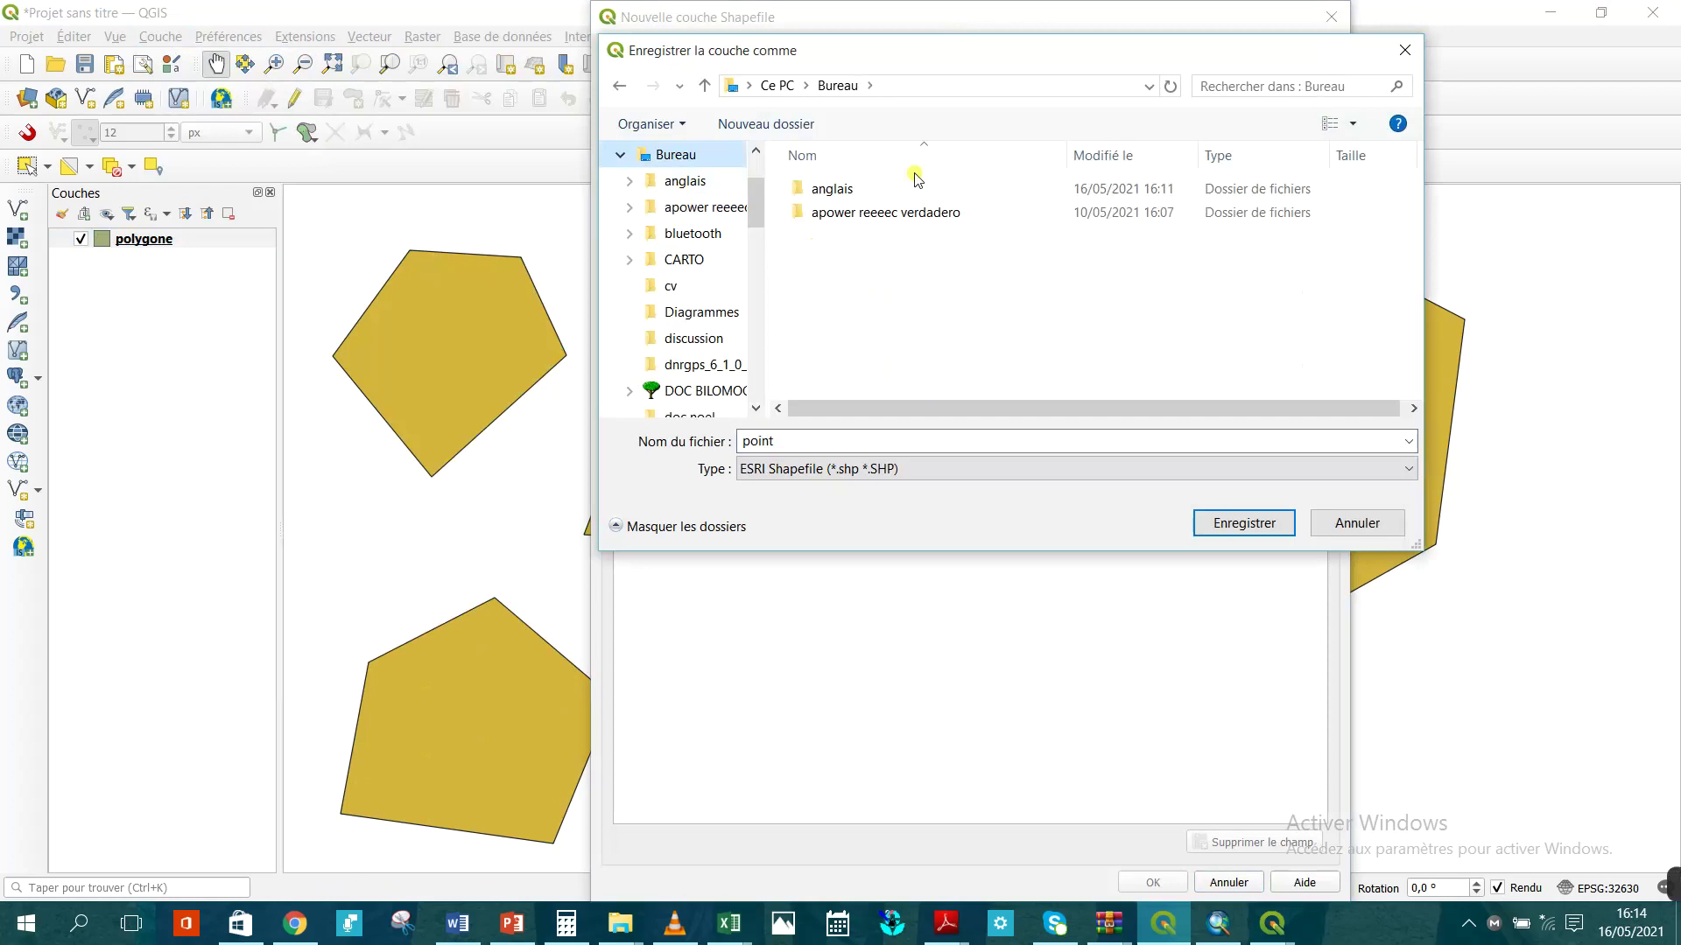
double_click(914, 191)
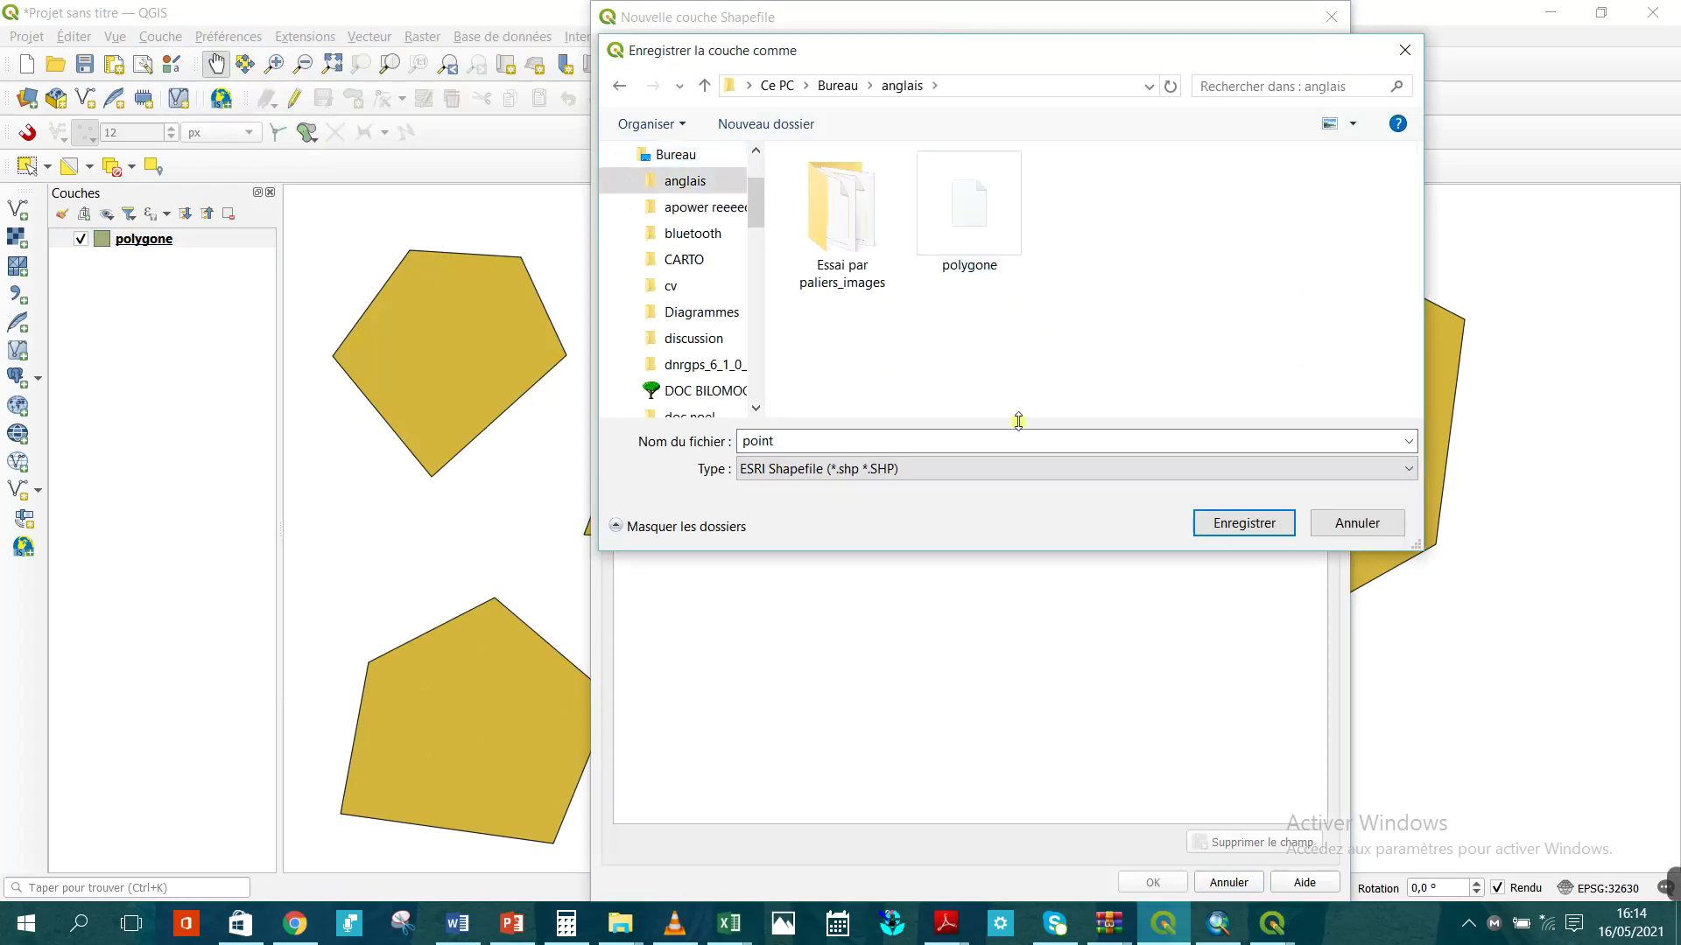
left_click(1231, 526)
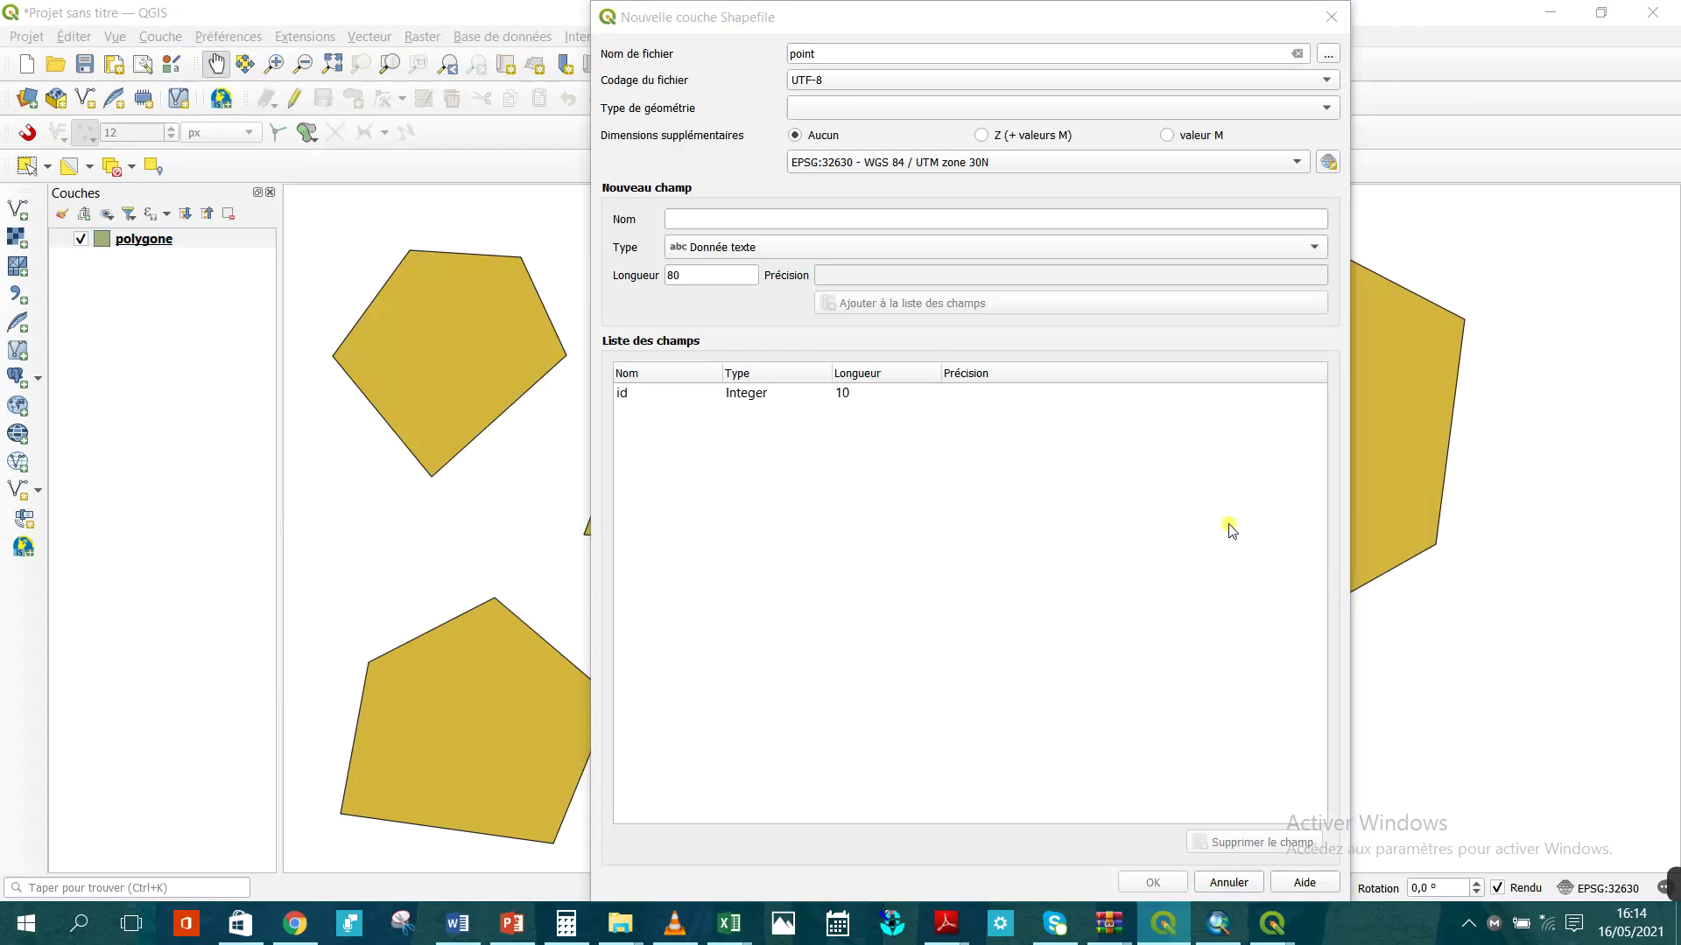
Set the geometry type to Point and create the layer in EPSG:32630 - WGS 84 / UTM zone 30N.
left_click(1157, 108)
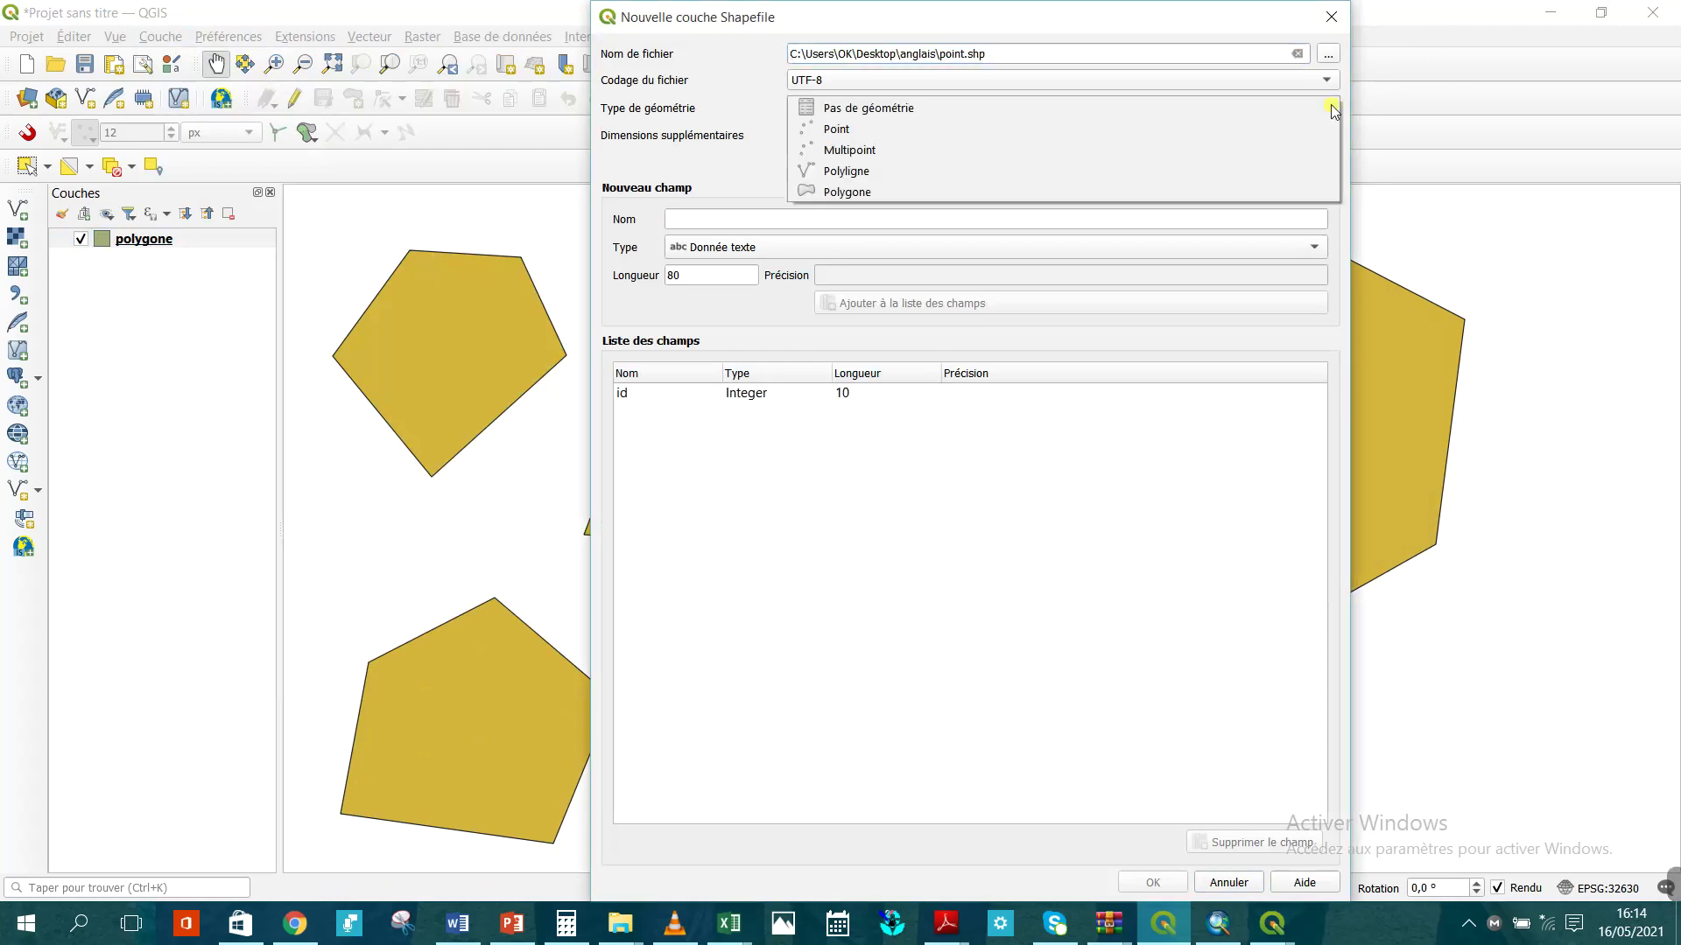
left_click(1151, 131)
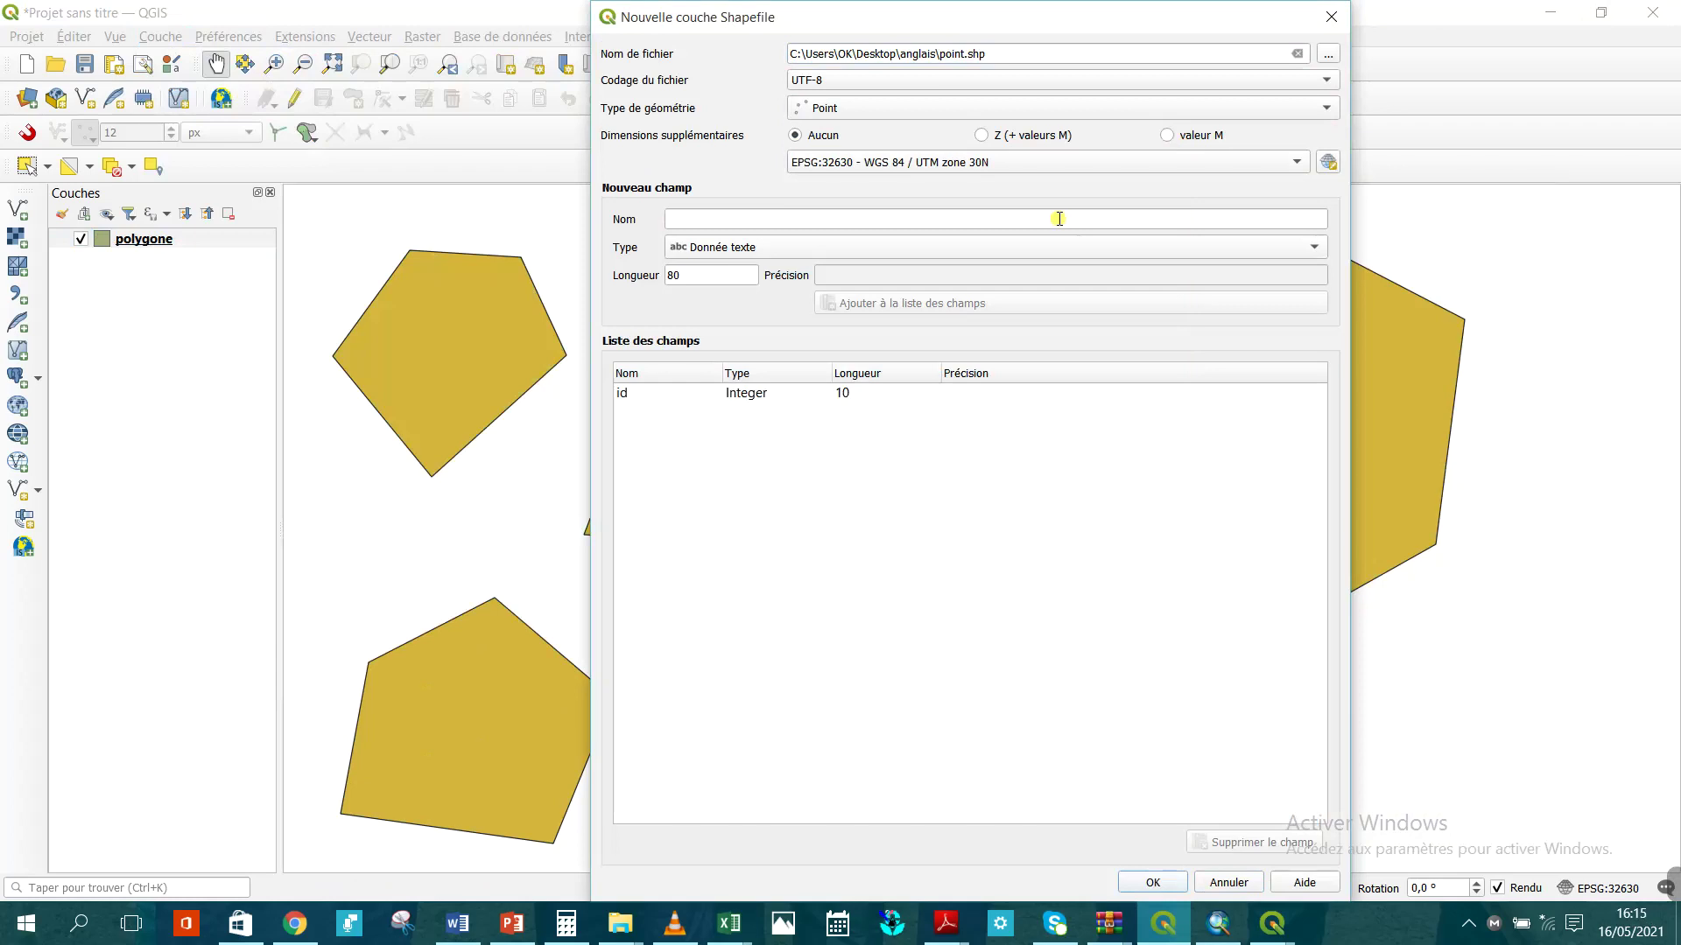
left_click(1152, 884)
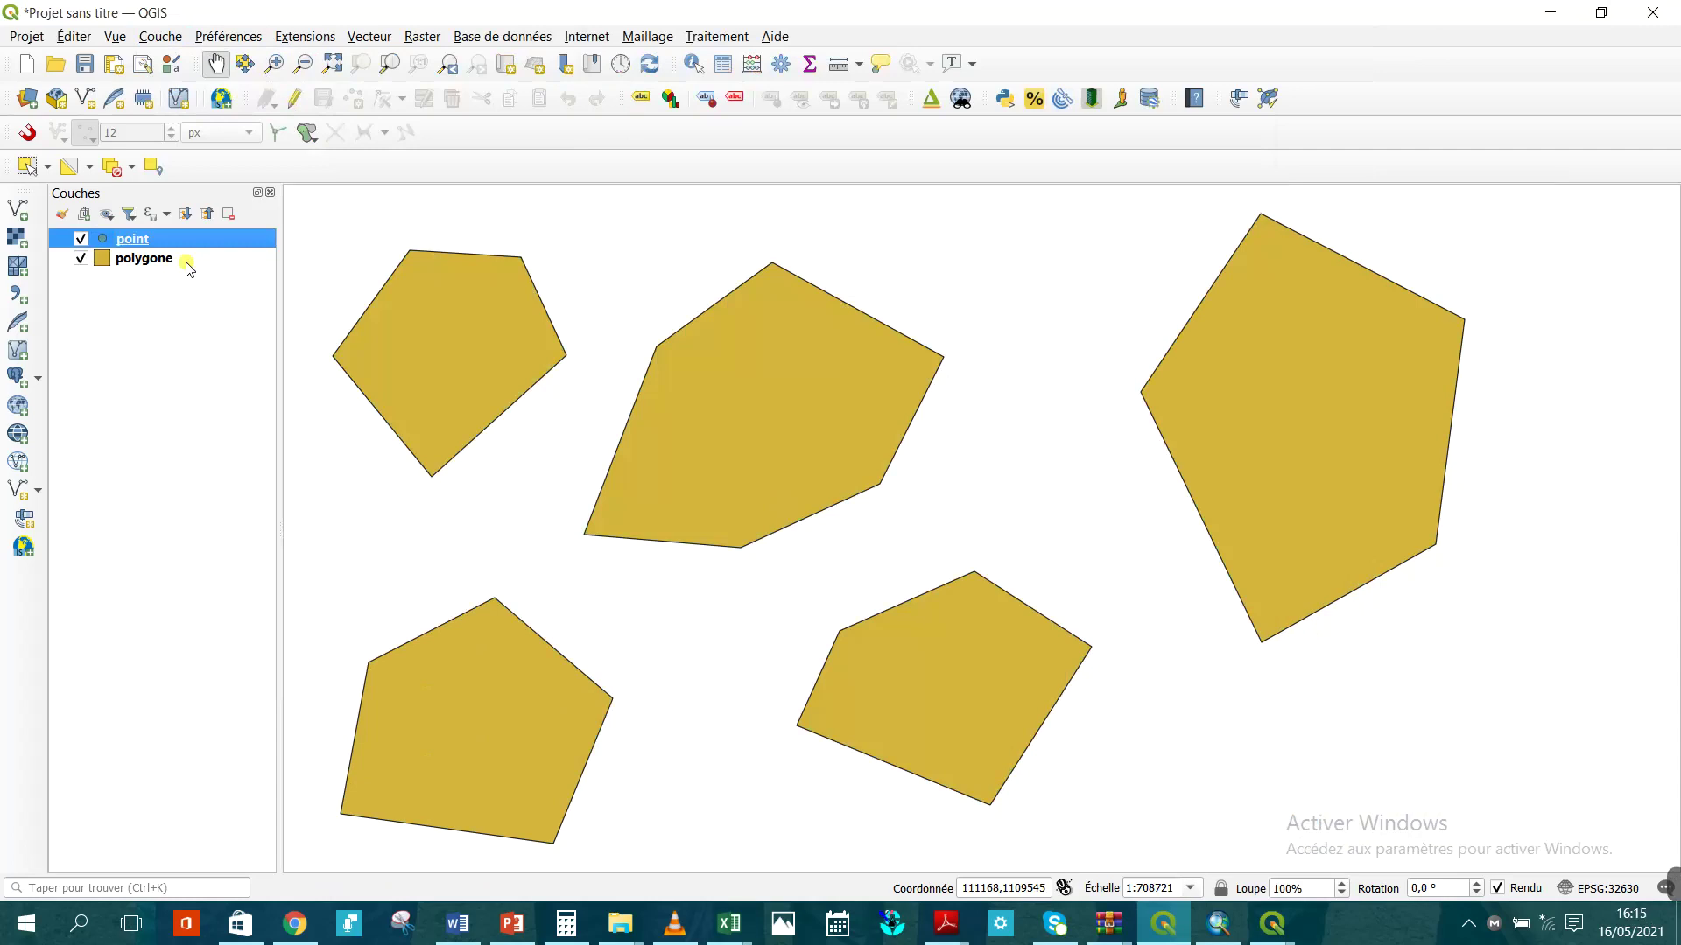
Start editing the point layer and add a point with id 1 between the two westernmost polygons.
left_click(297, 99)
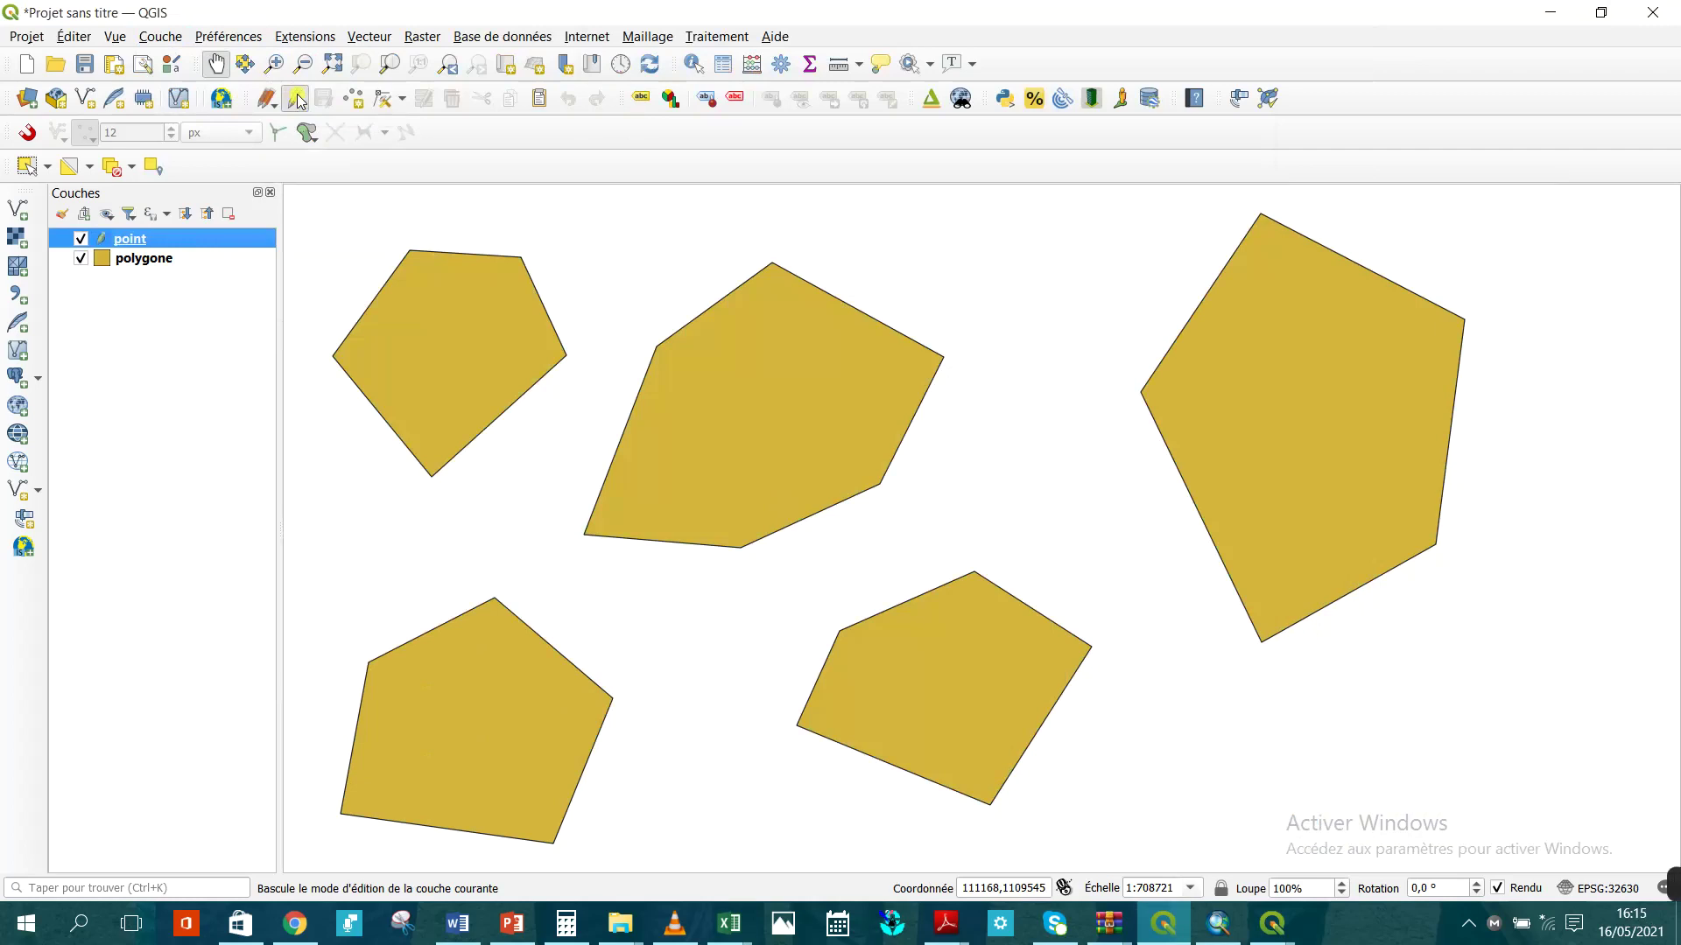
left_click(355, 107)
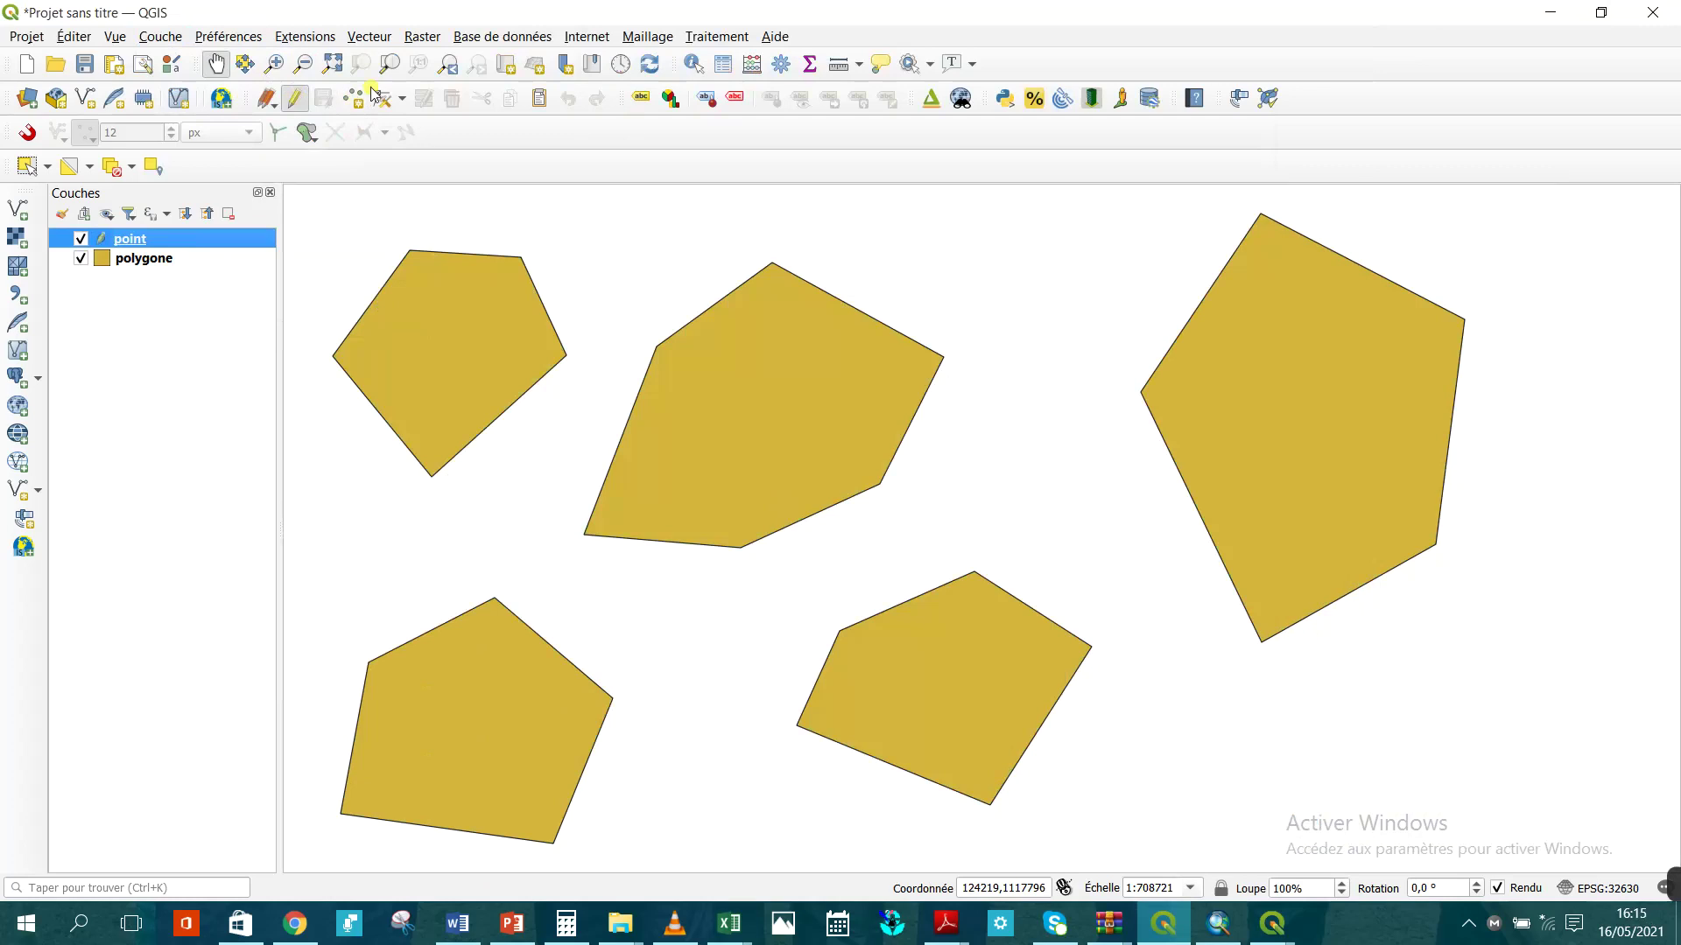
left_click(357, 109)
left_click(360, 515)
type("1")
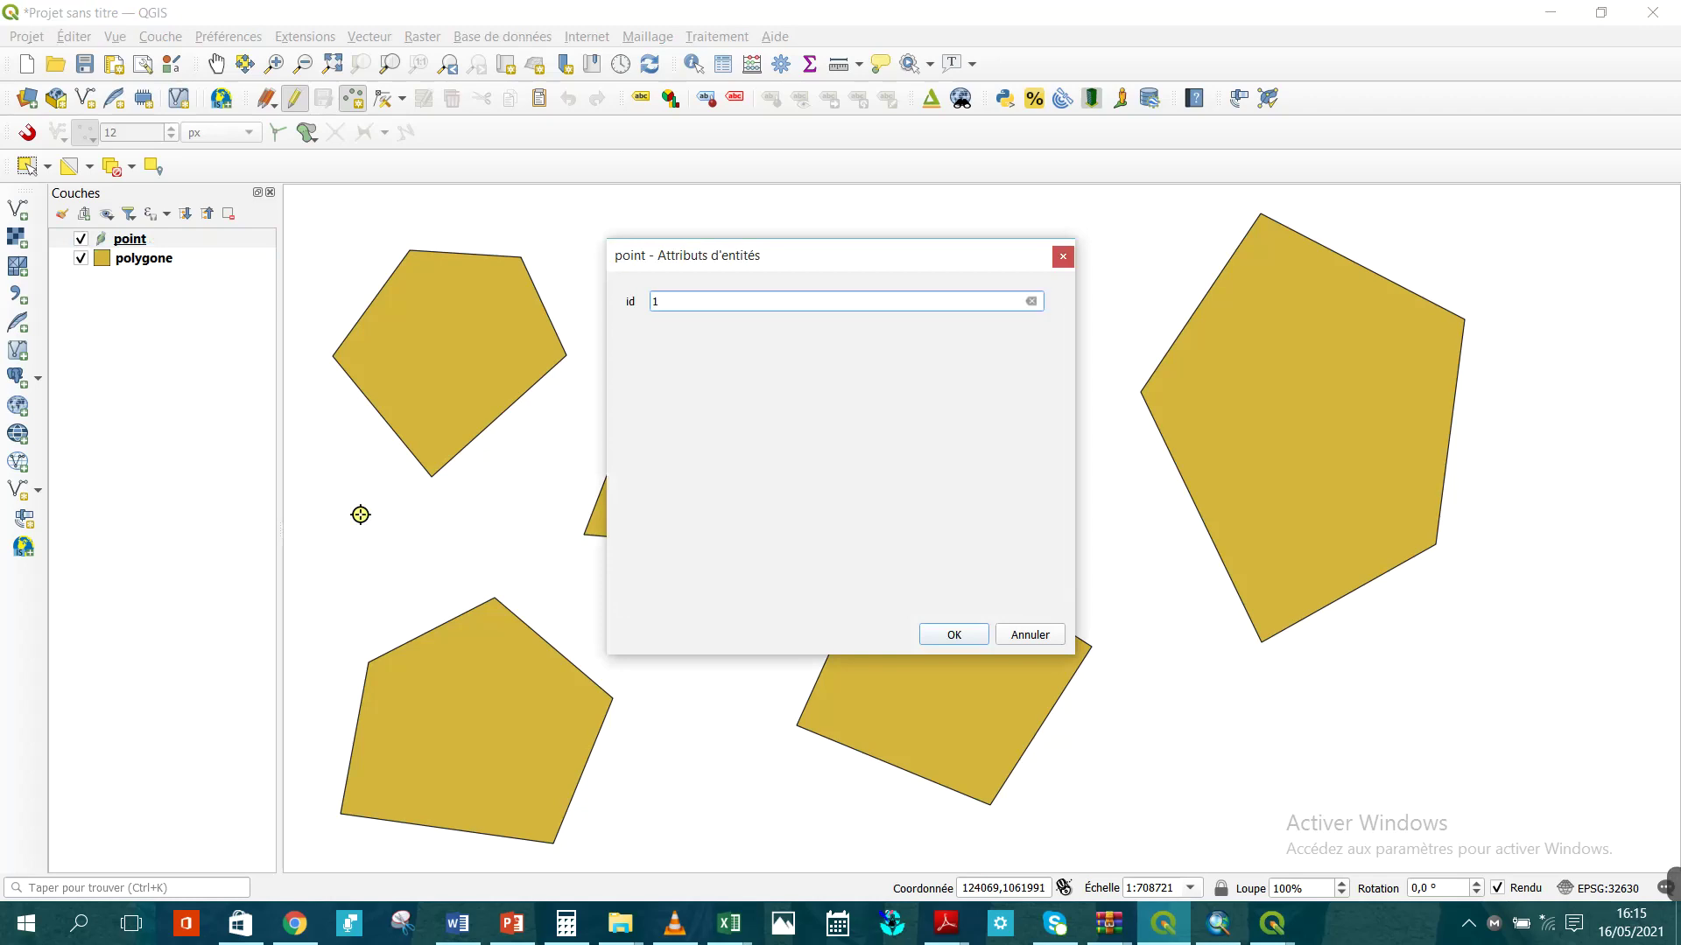
key("Return")
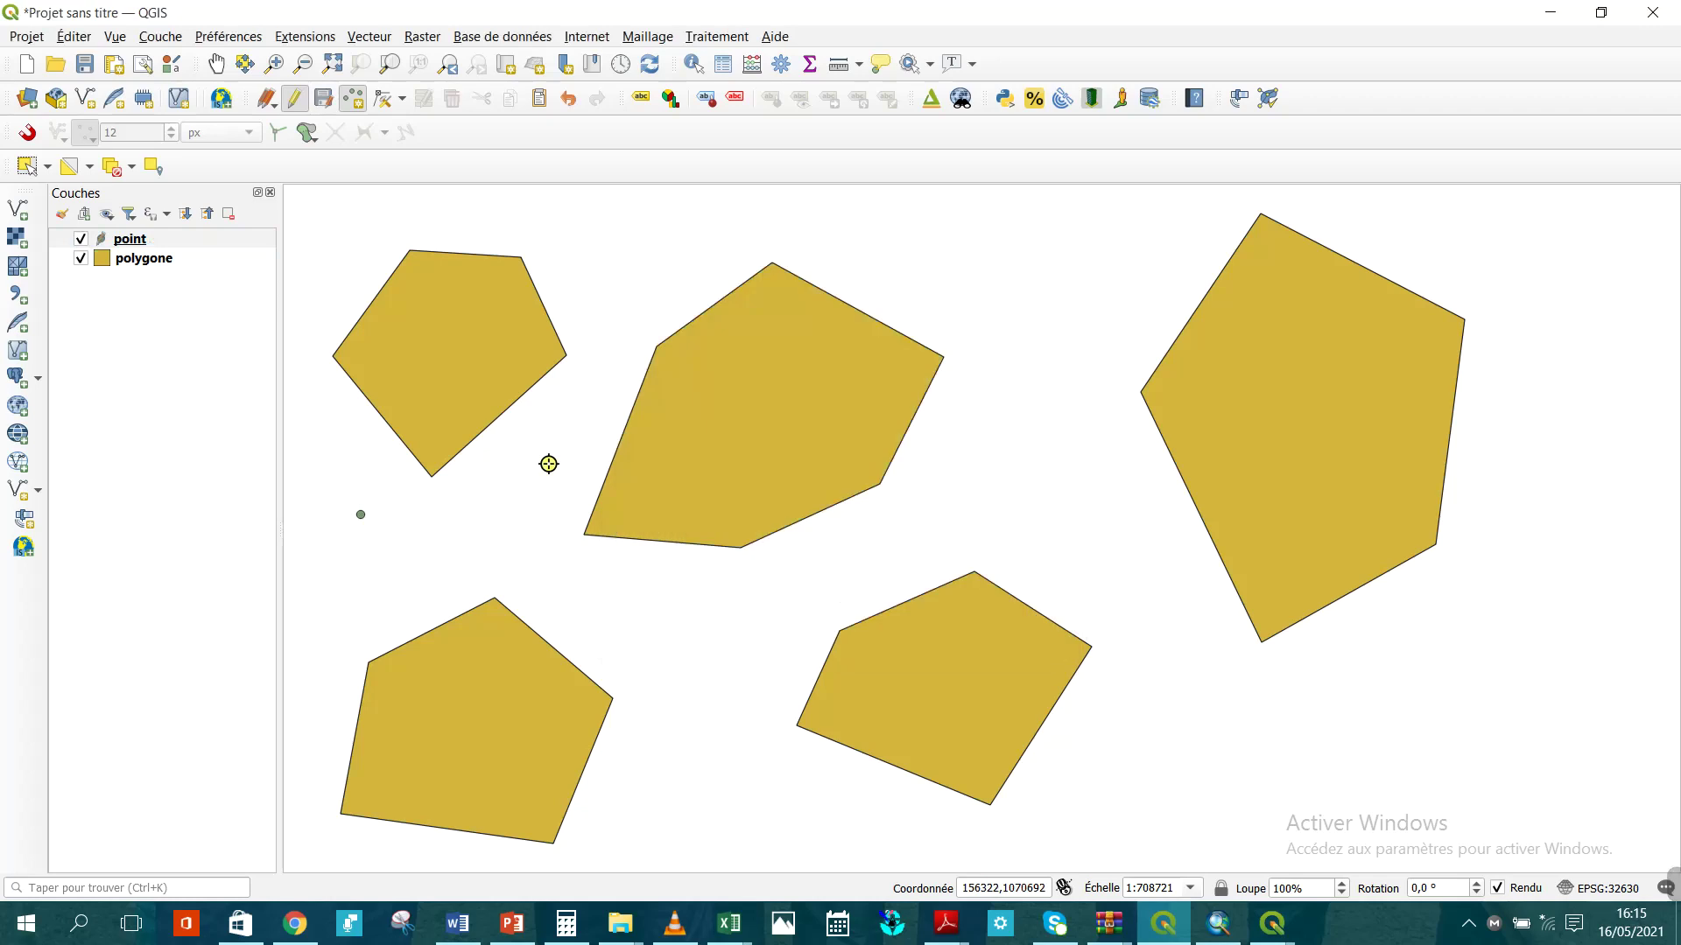
Add a point with id 2 northwest of the upper middle polygon and one with id 3 northwest of the easternmost polygon.
left_click(688, 266)
type("2")
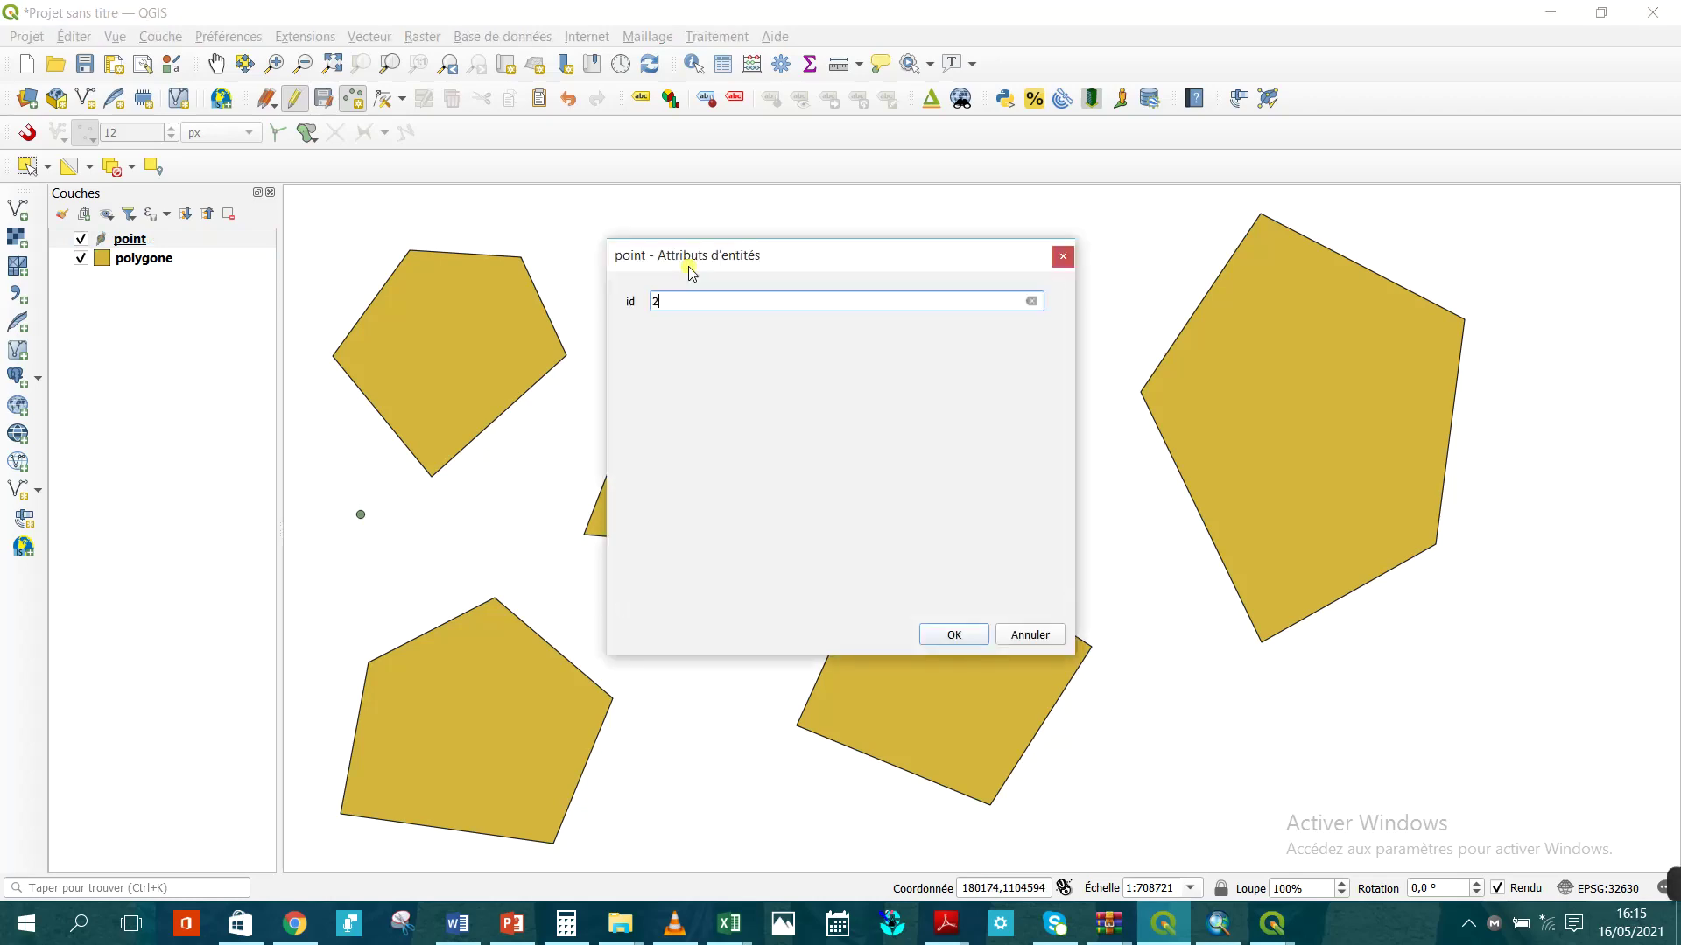
key("Return")
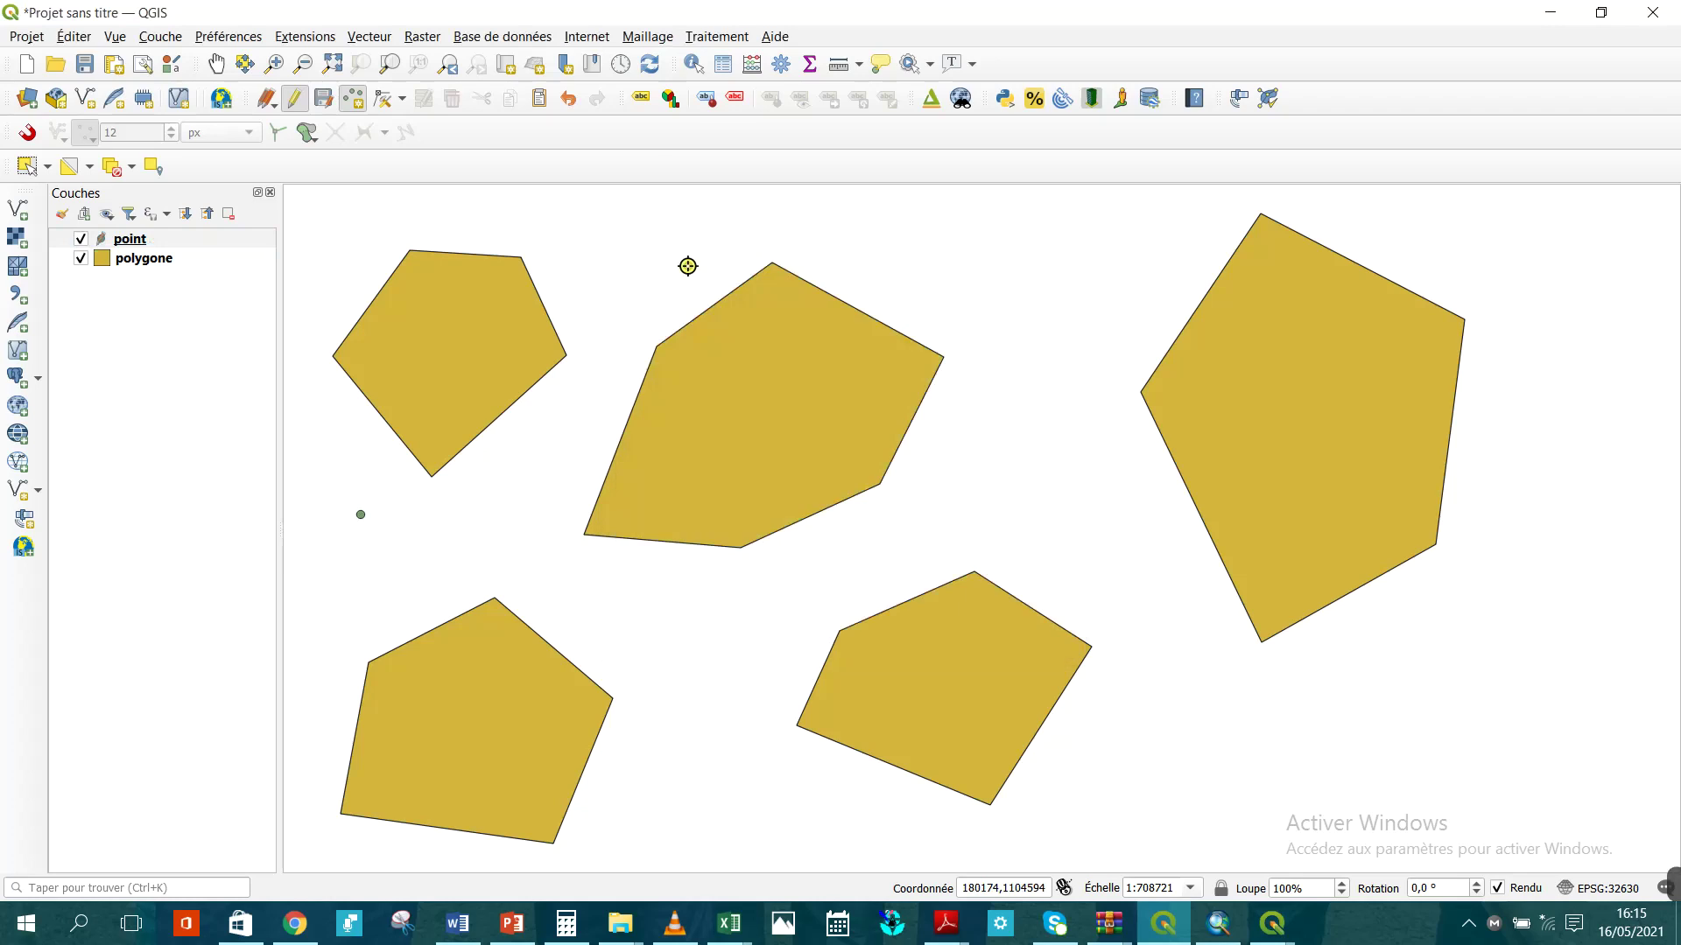
left_click(1173, 265)
type("3")
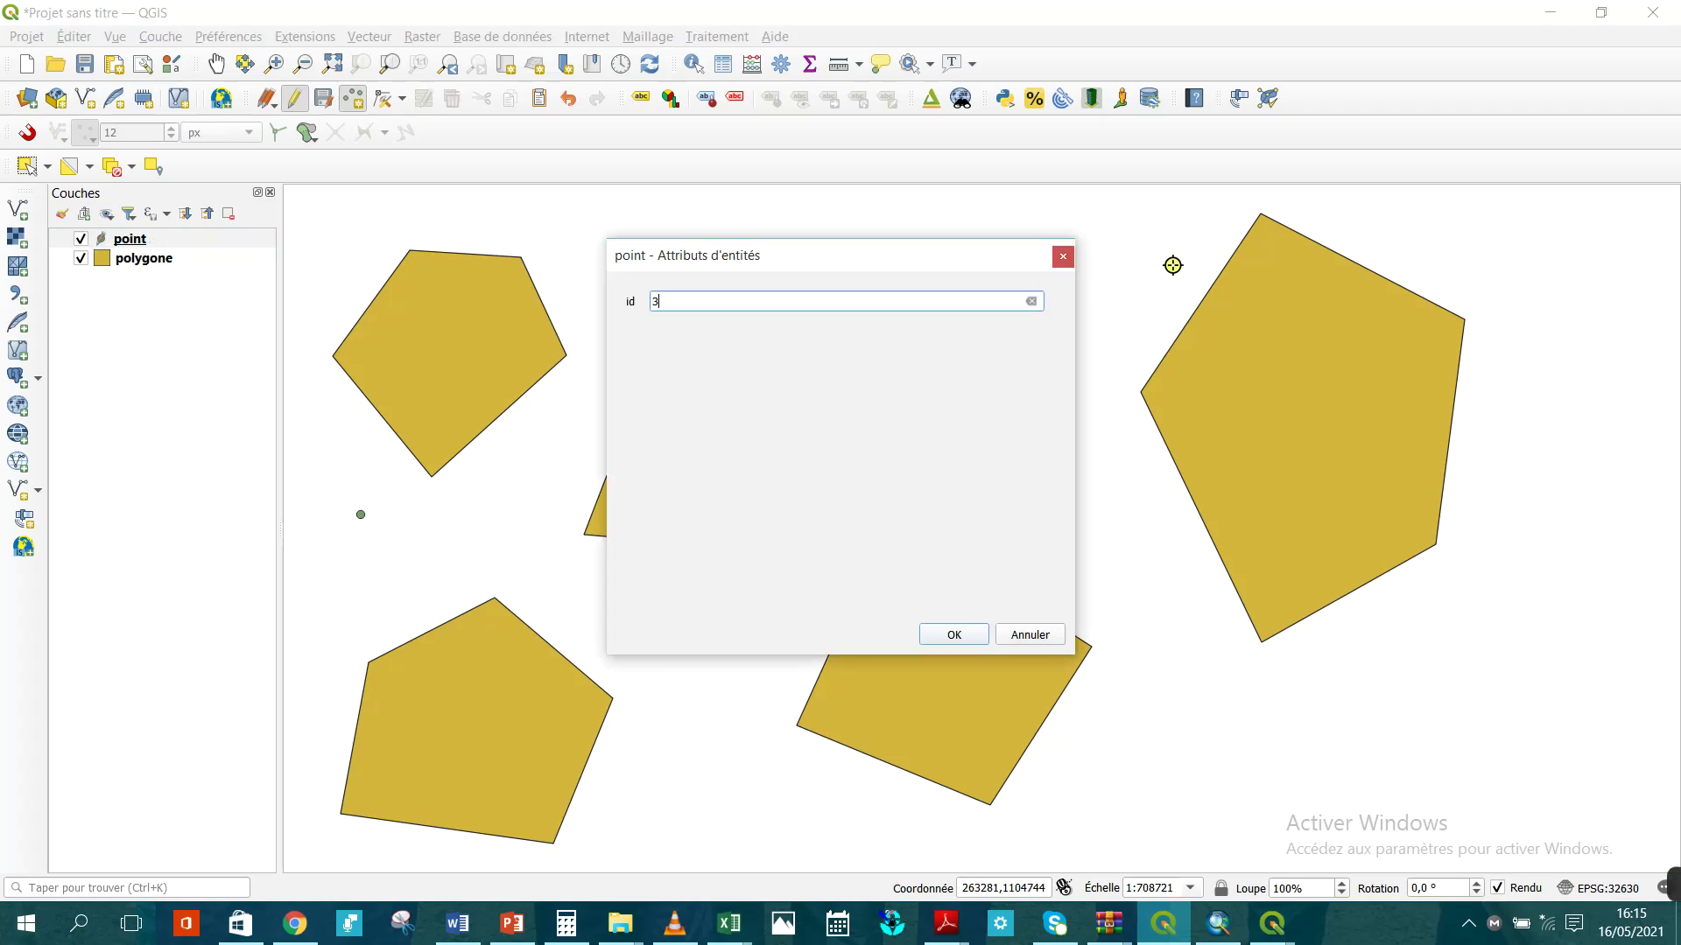
key("Return")
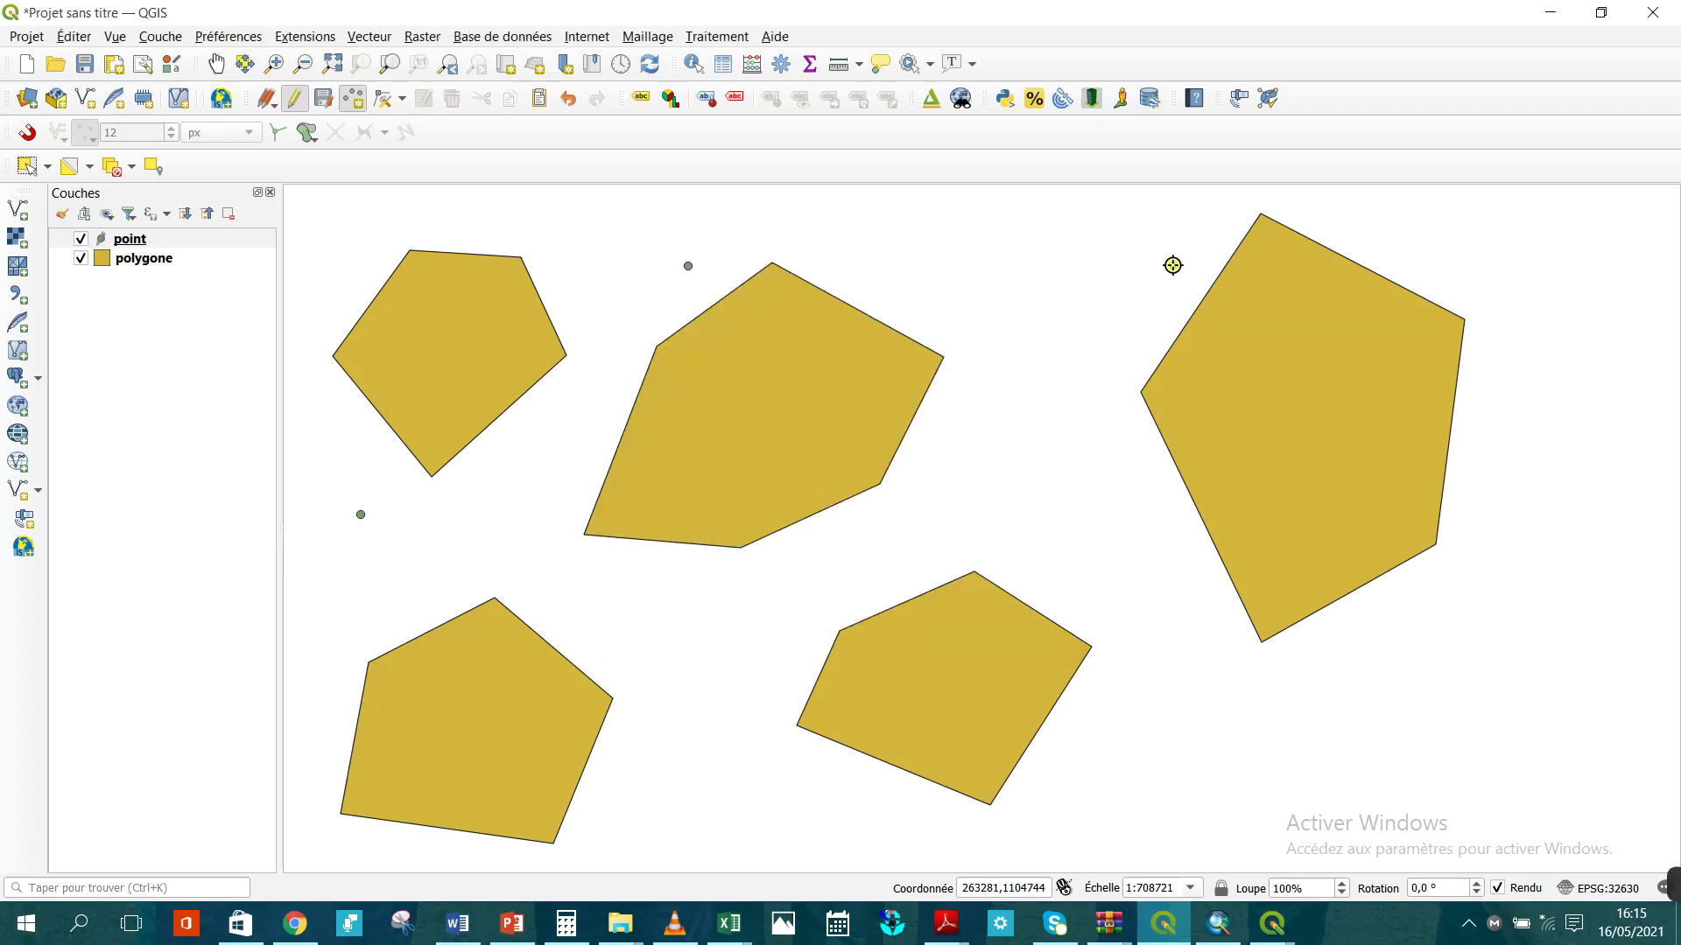
Add points with id 4 northeast of the southwestern polygon and id 5 east of the lower middle polygon, and stop editing, saving the point layer.
left_click(594, 615)
type("4")
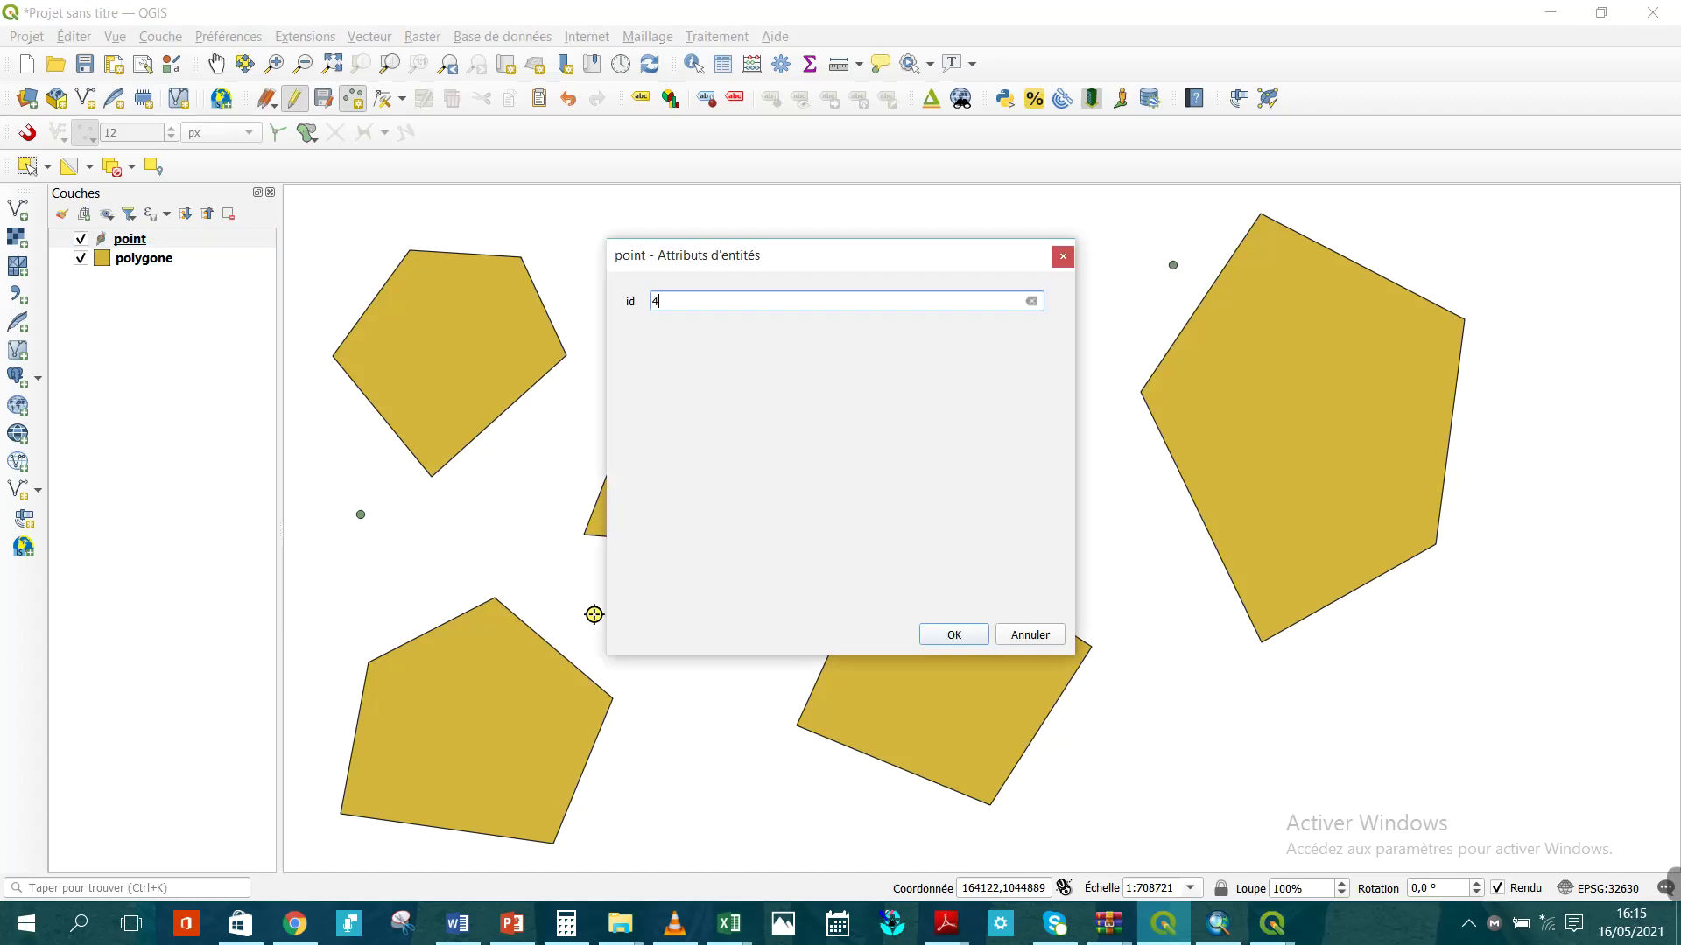
key("Return")
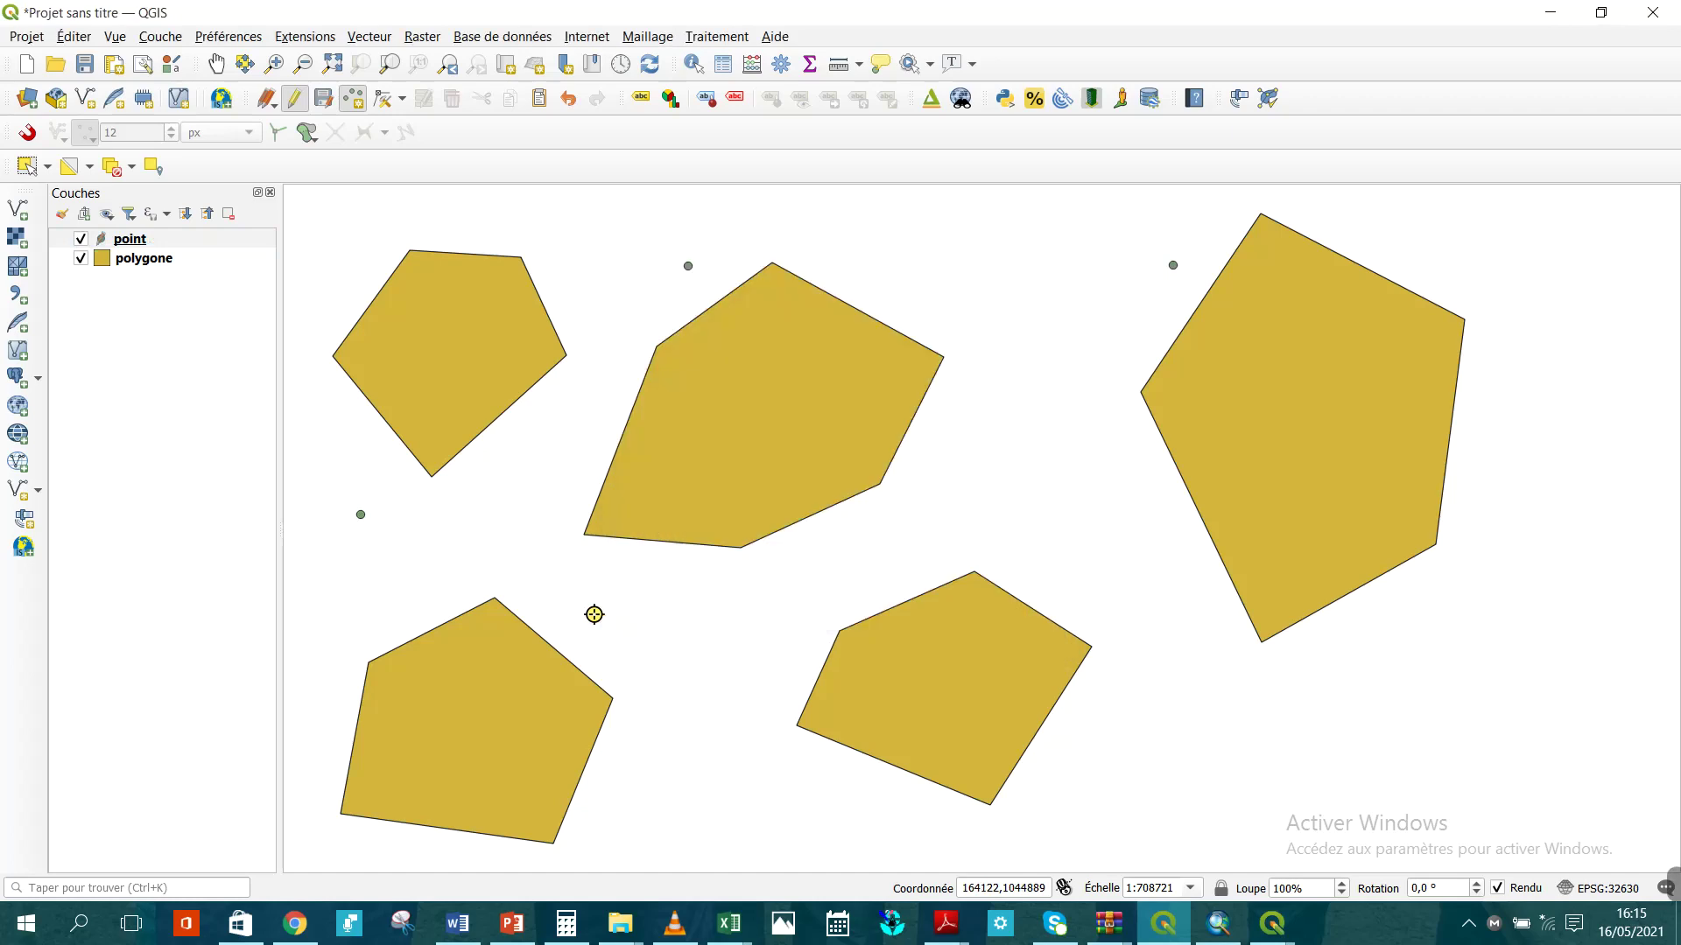
left_click(1089, 733)
type("5")
key("Return")
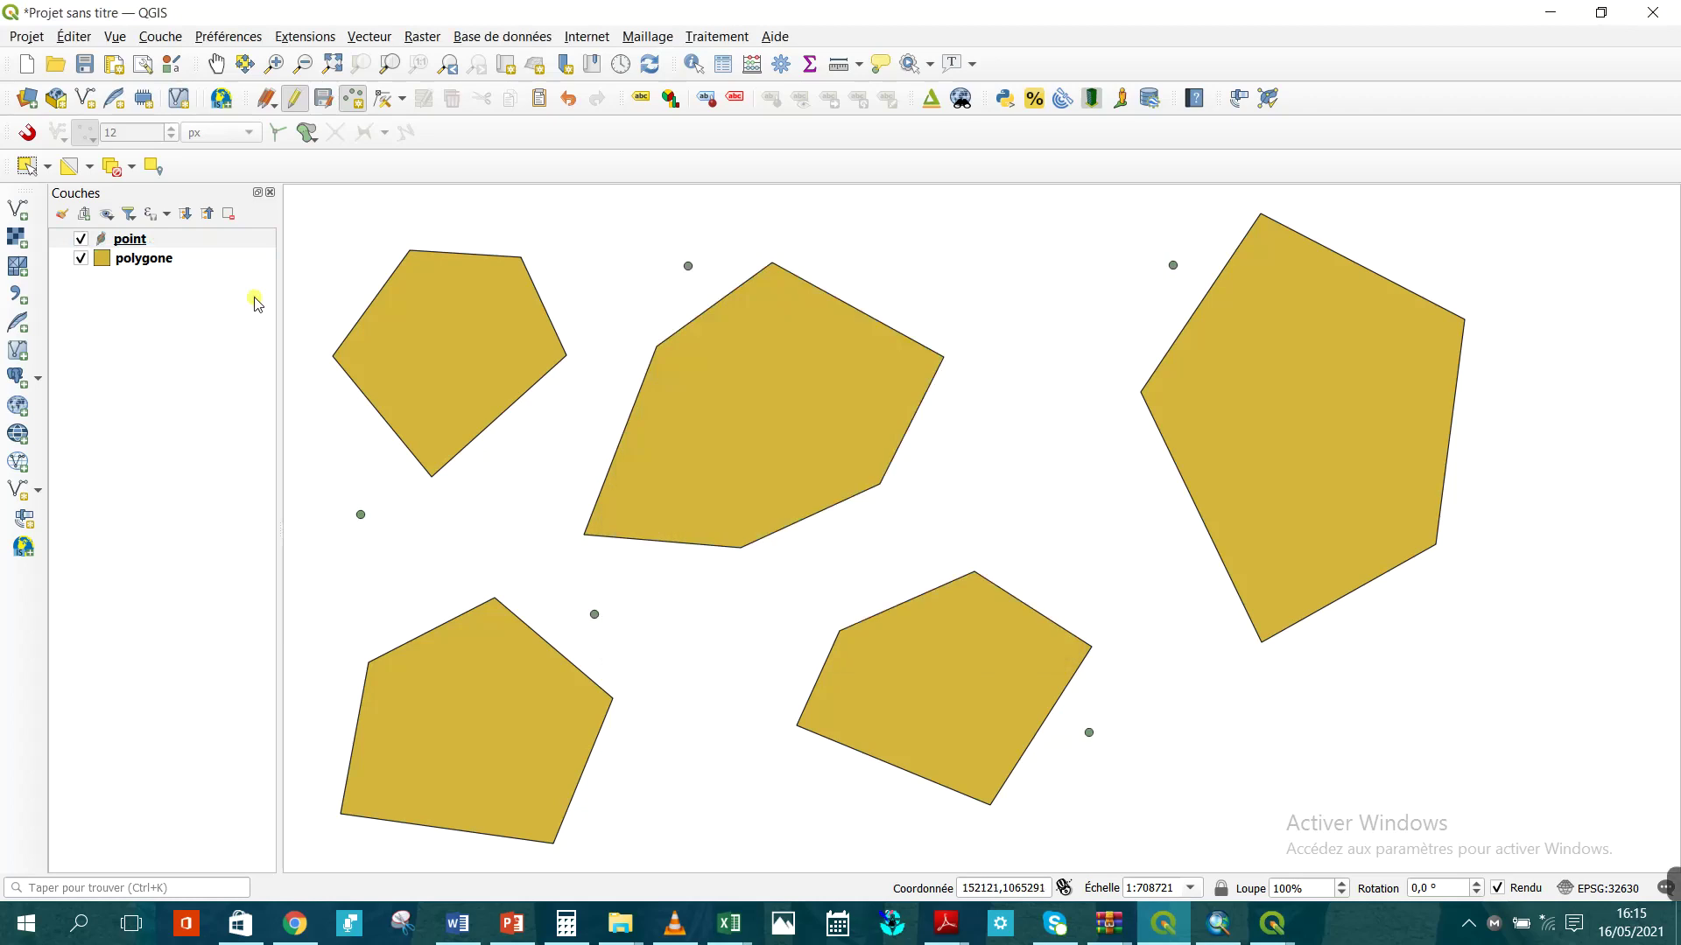
left_click(295, 98)
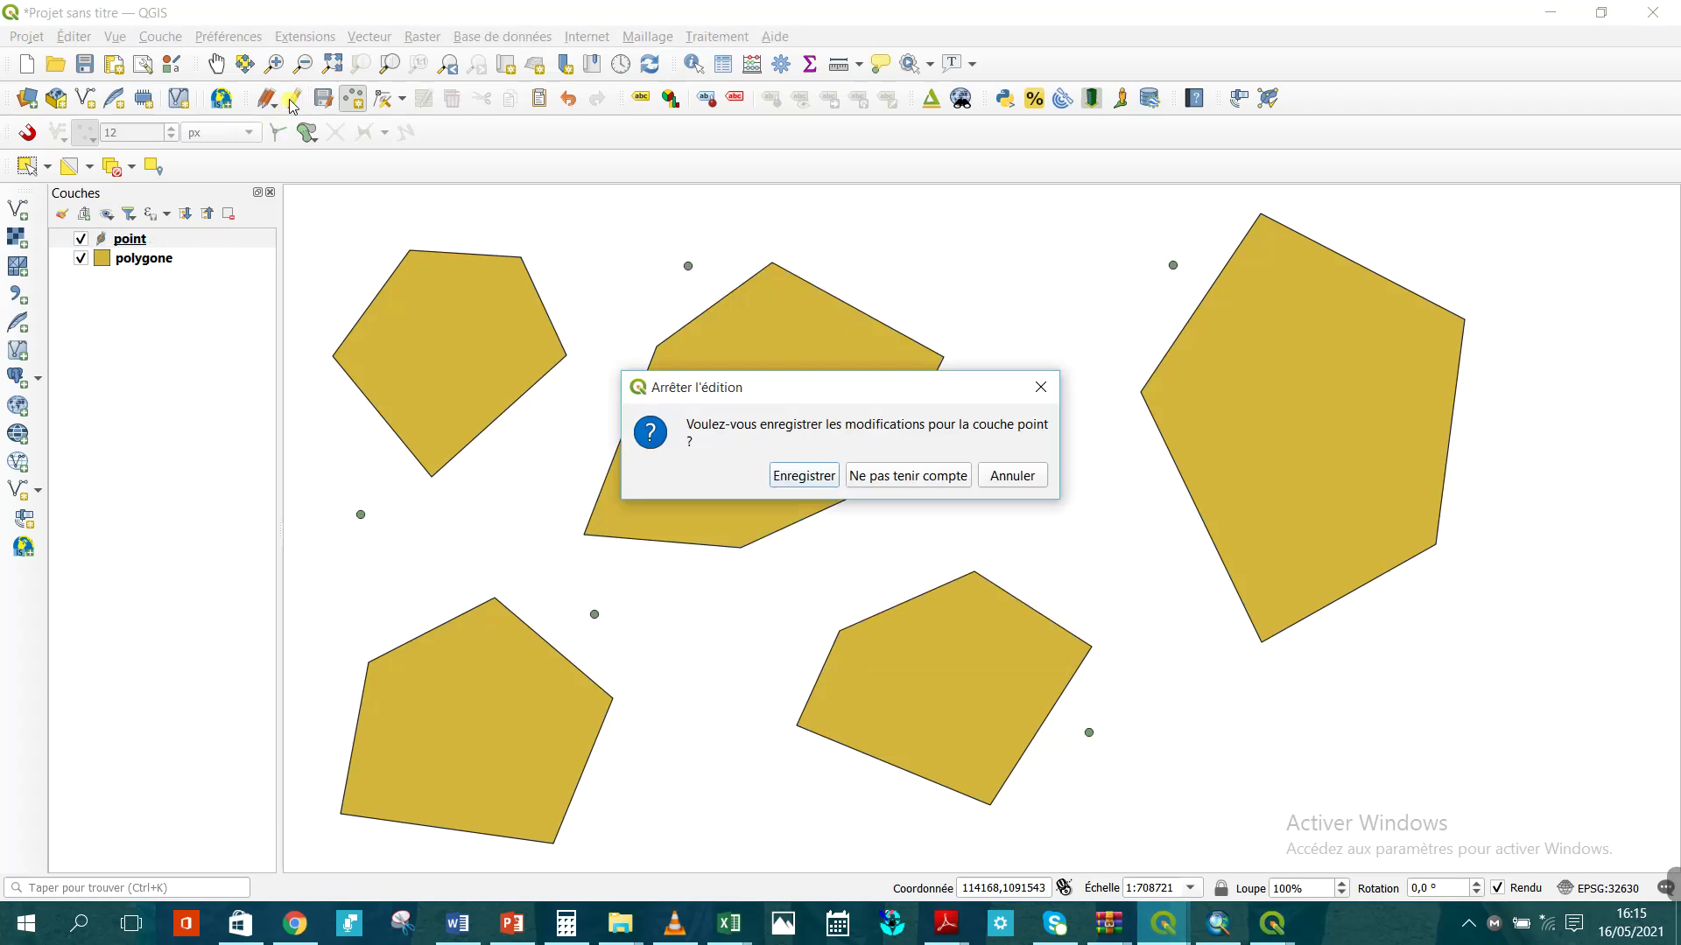
left_click(788, 472)
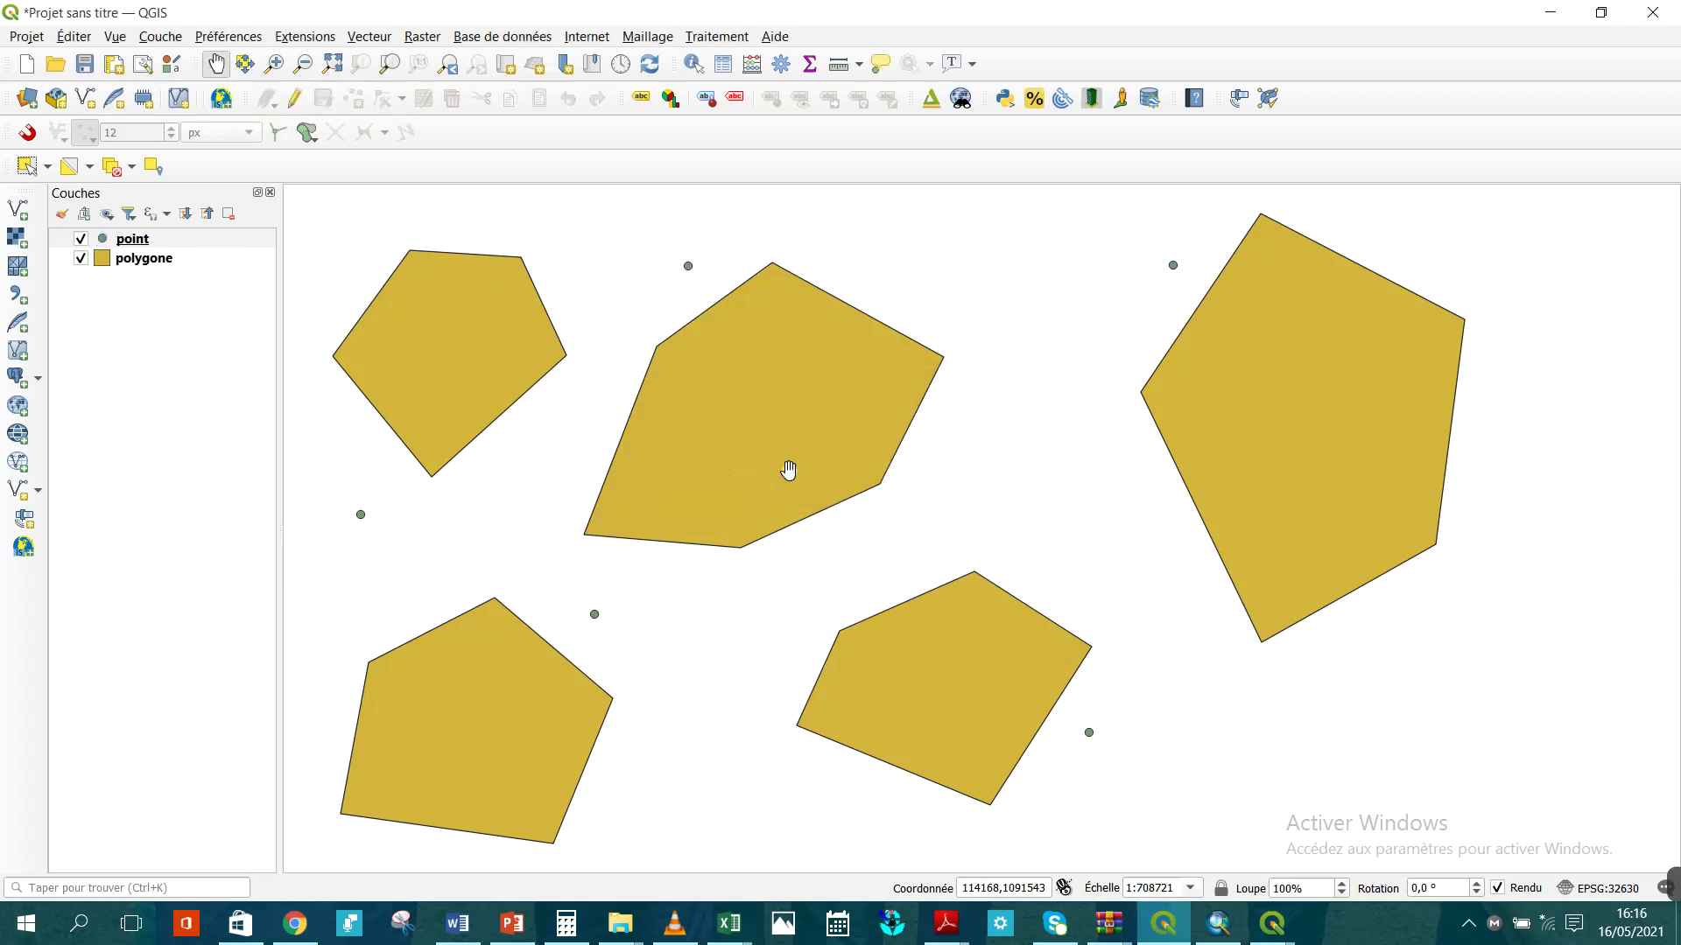
Start a new shapefile layer with the file name ligne, stored in the anglais folder on the Bureau.
left_click(160, 36)
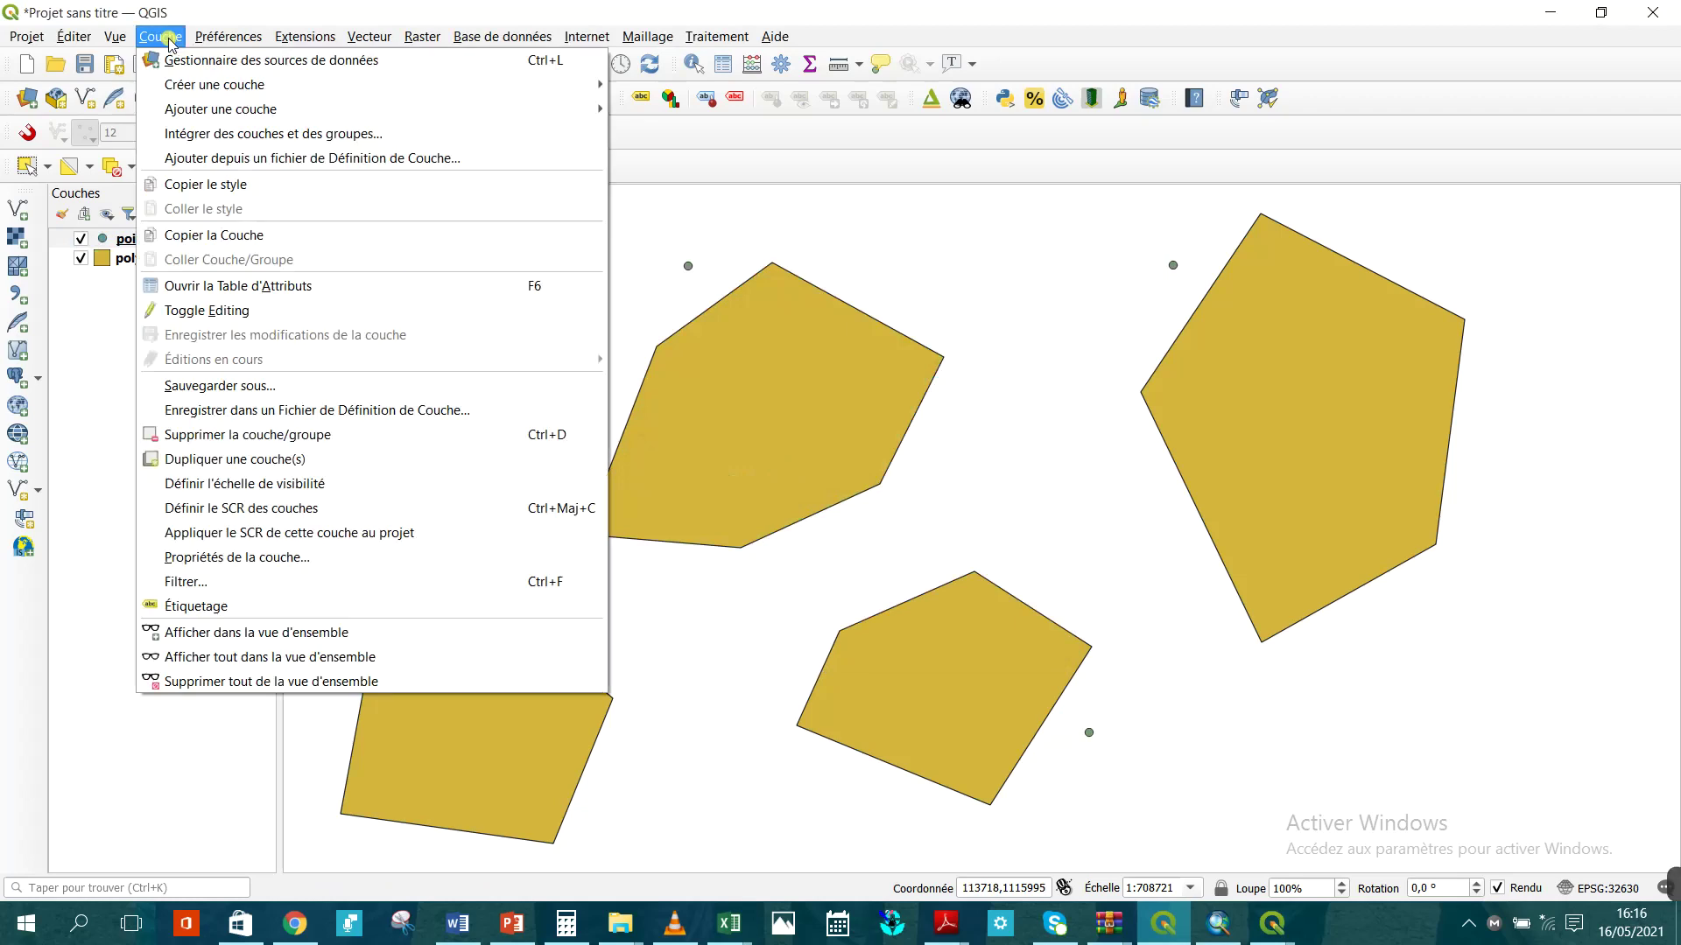
mouse_move(535, 85)
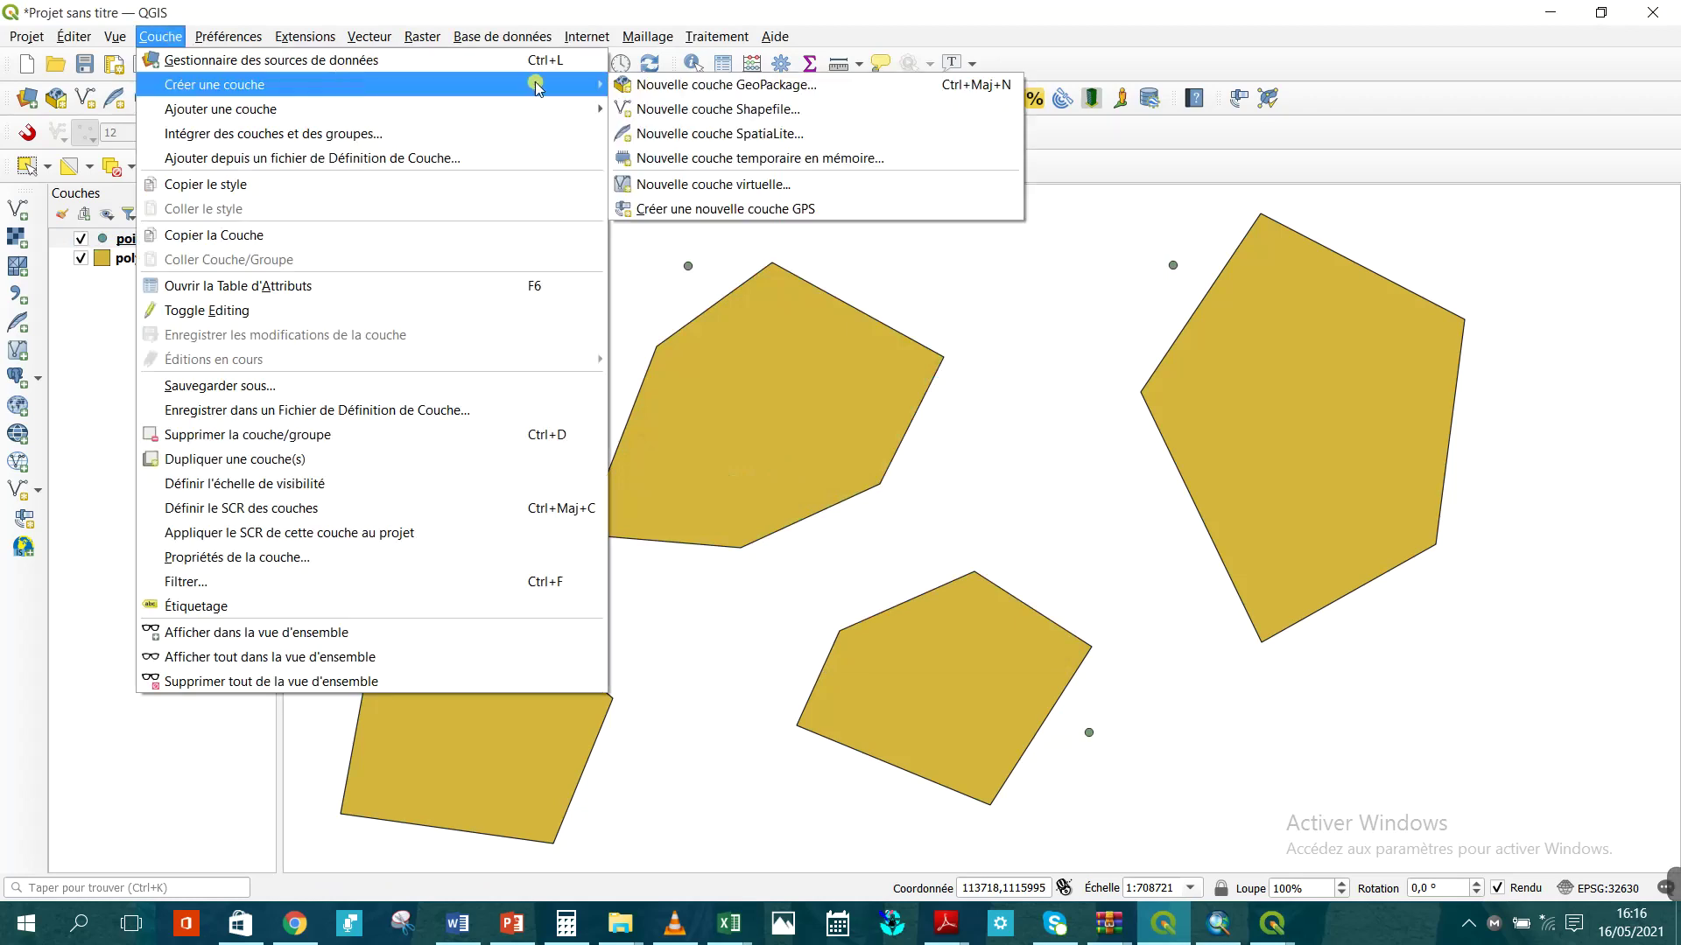
left_click(652, 108)
left_click(865, 52)
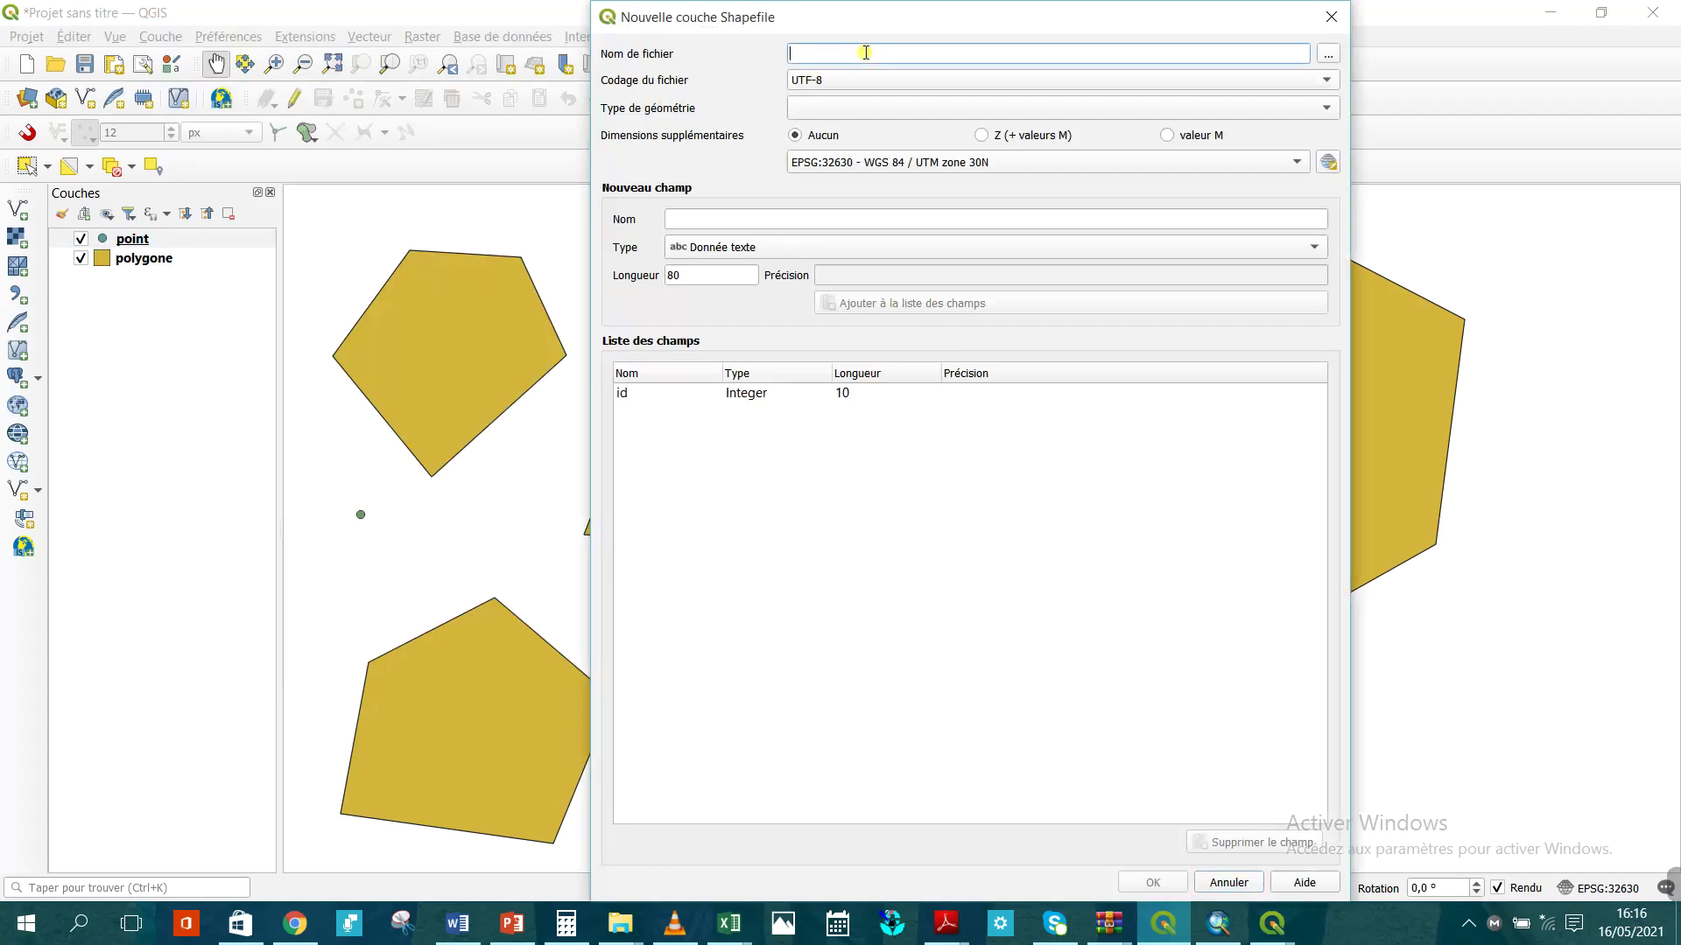
type("ligne")
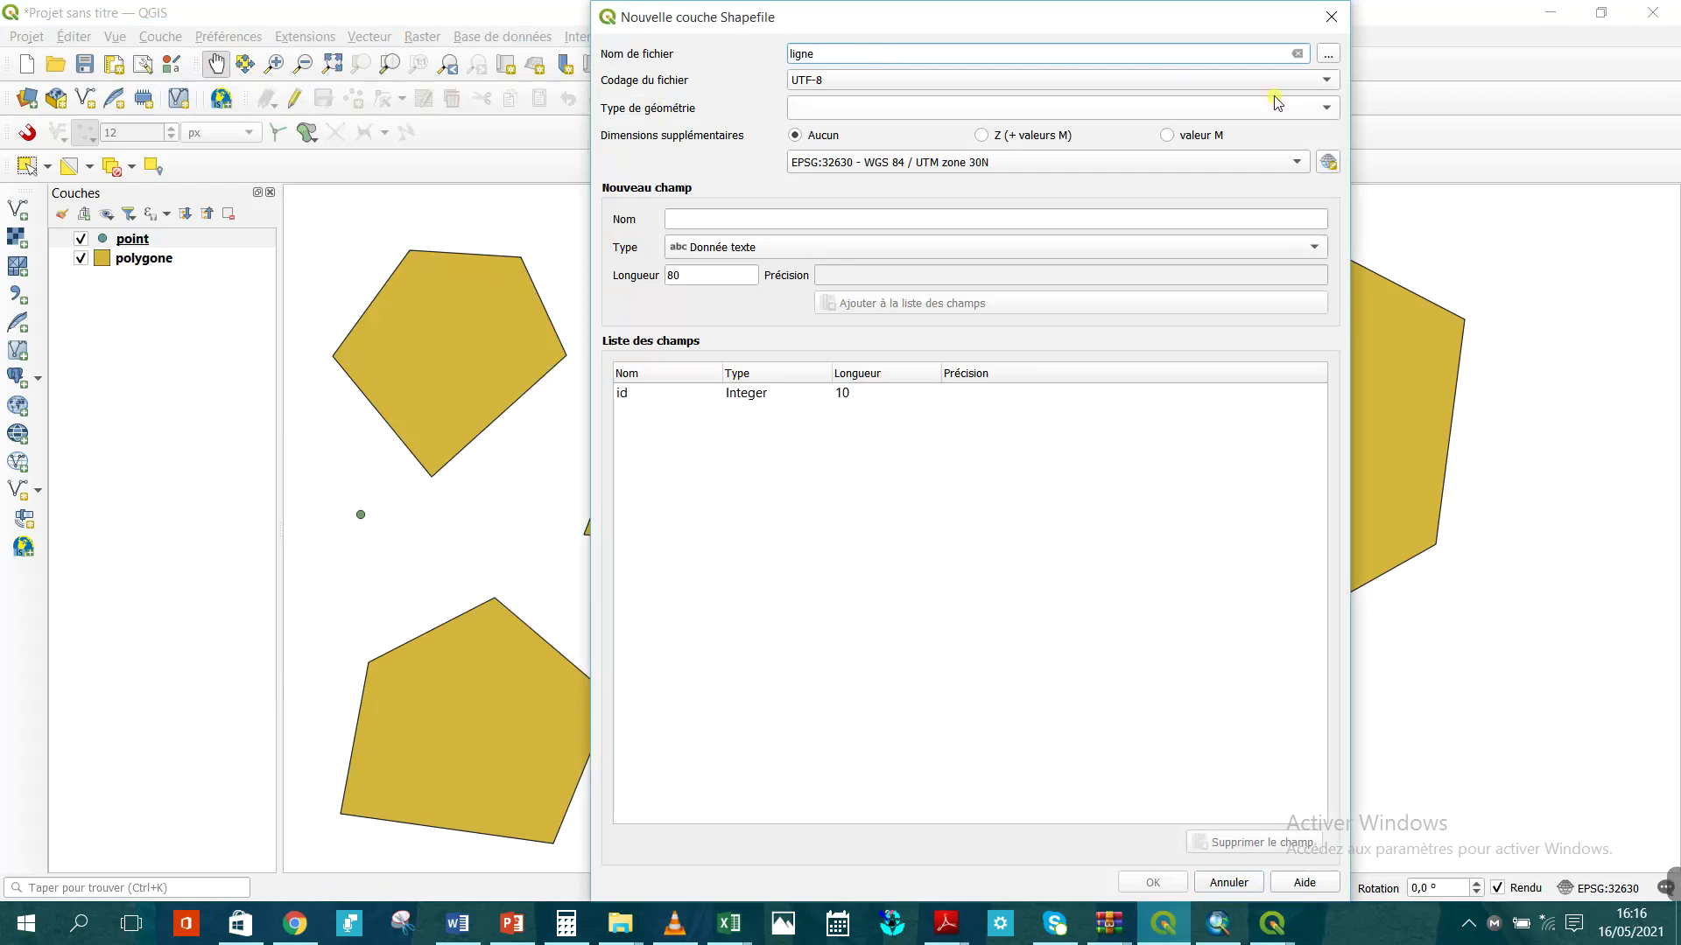
left_click(1329, 60)
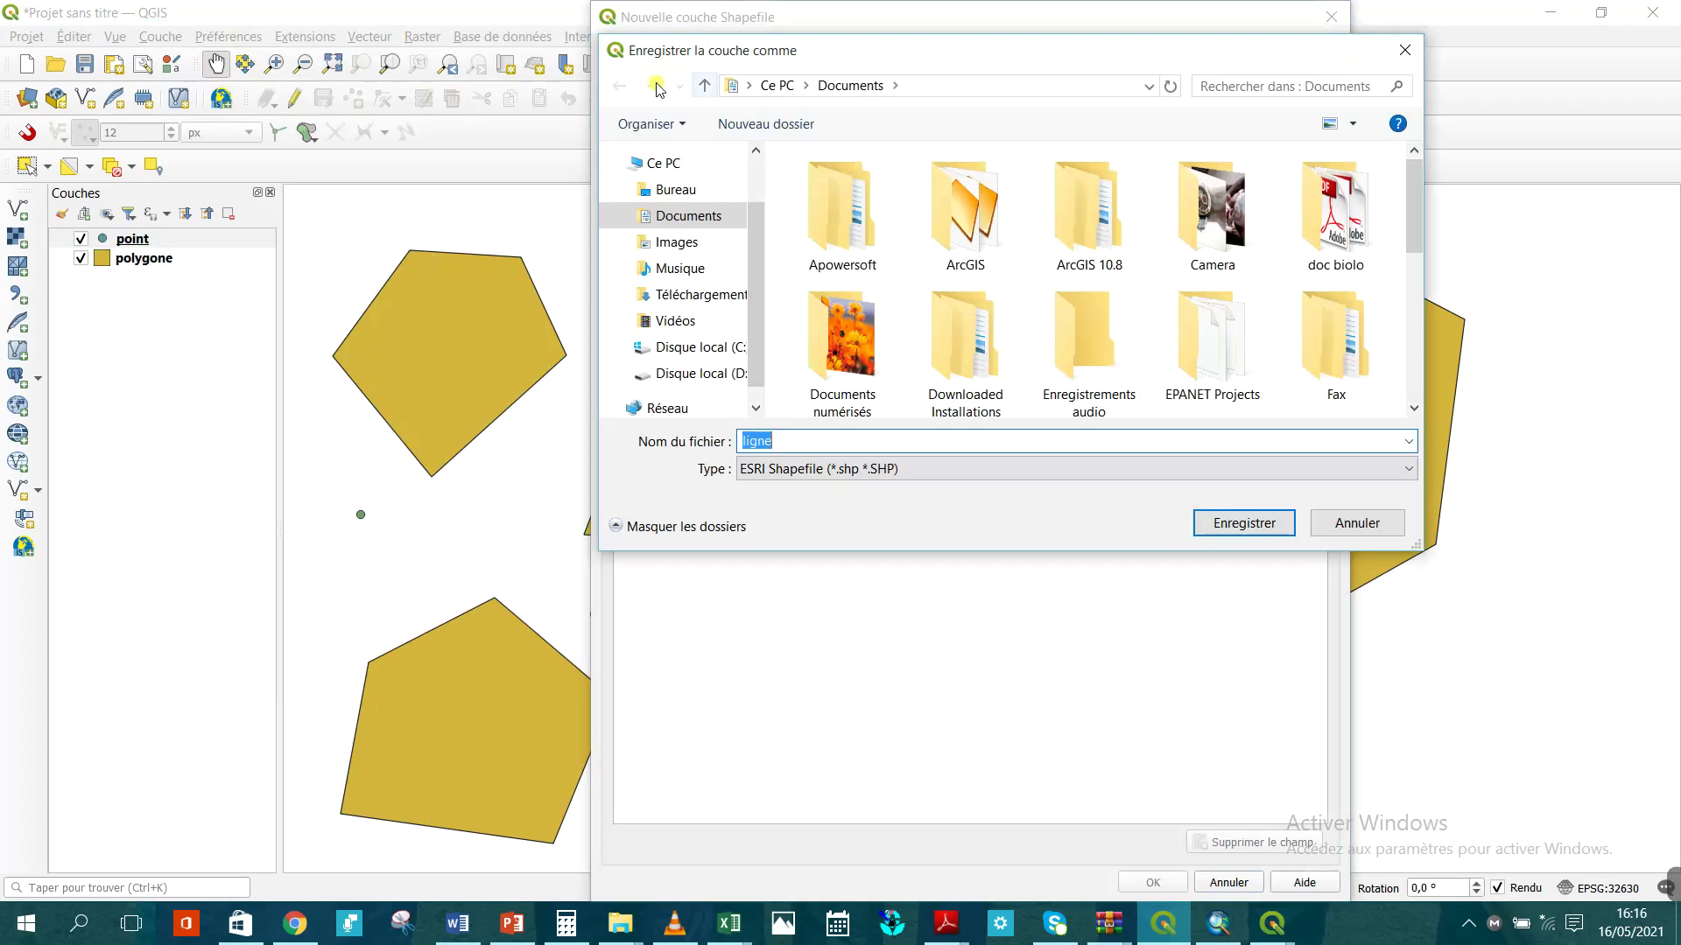
left_click(668, 191)
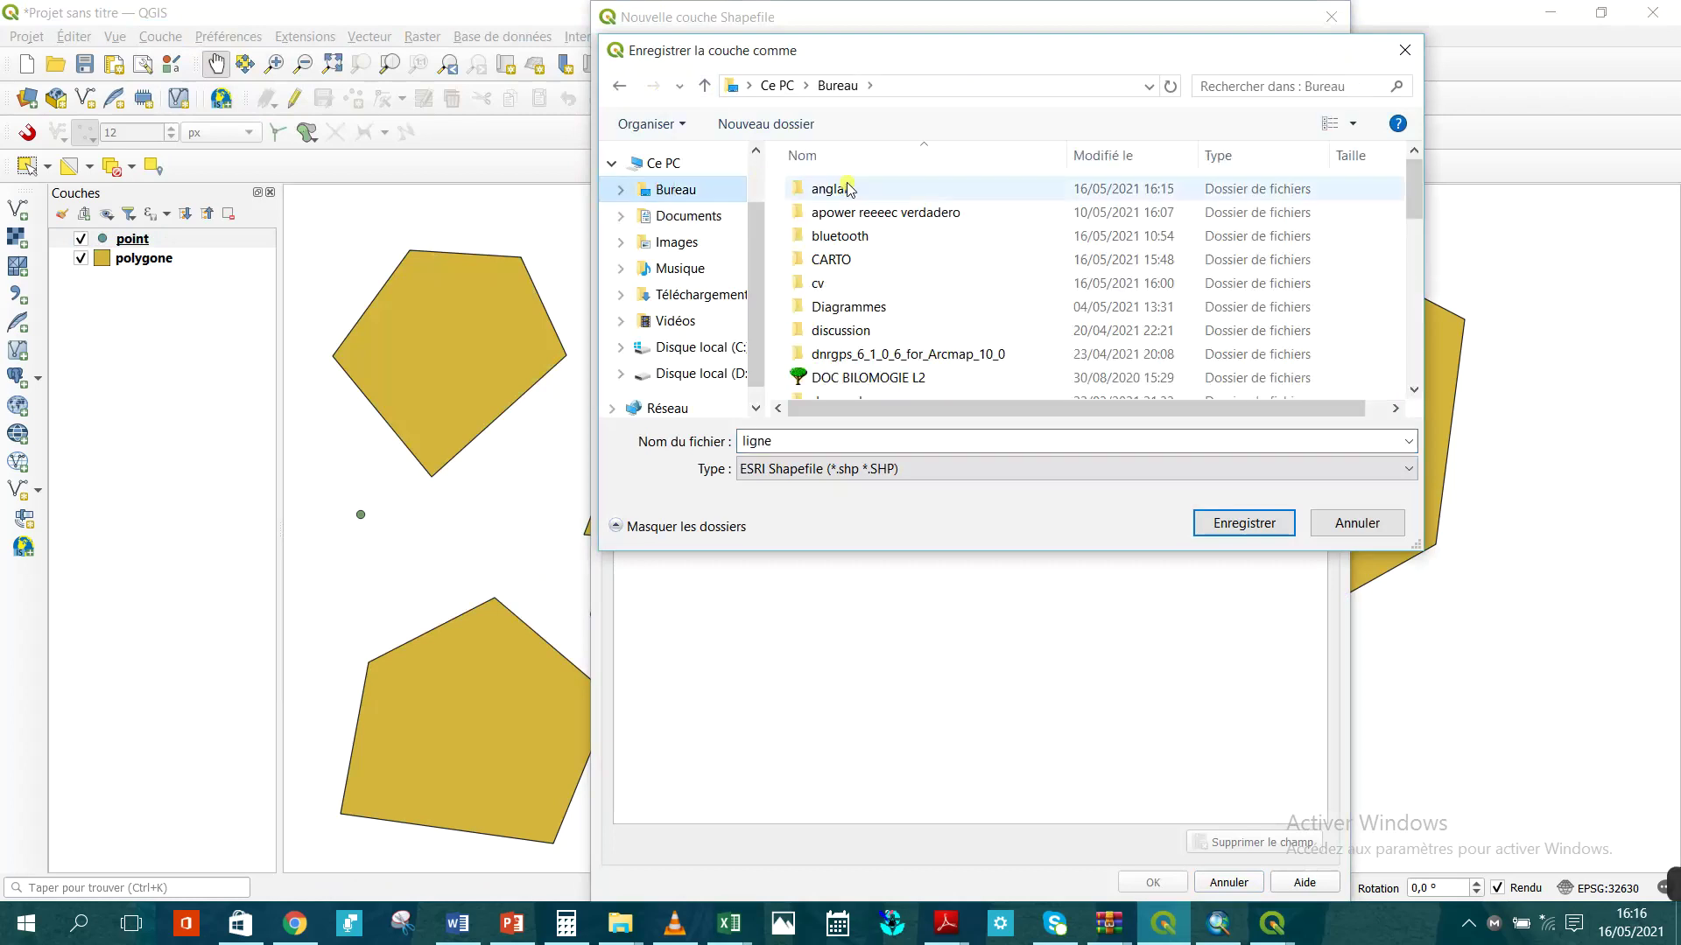
left_click(849, 189)
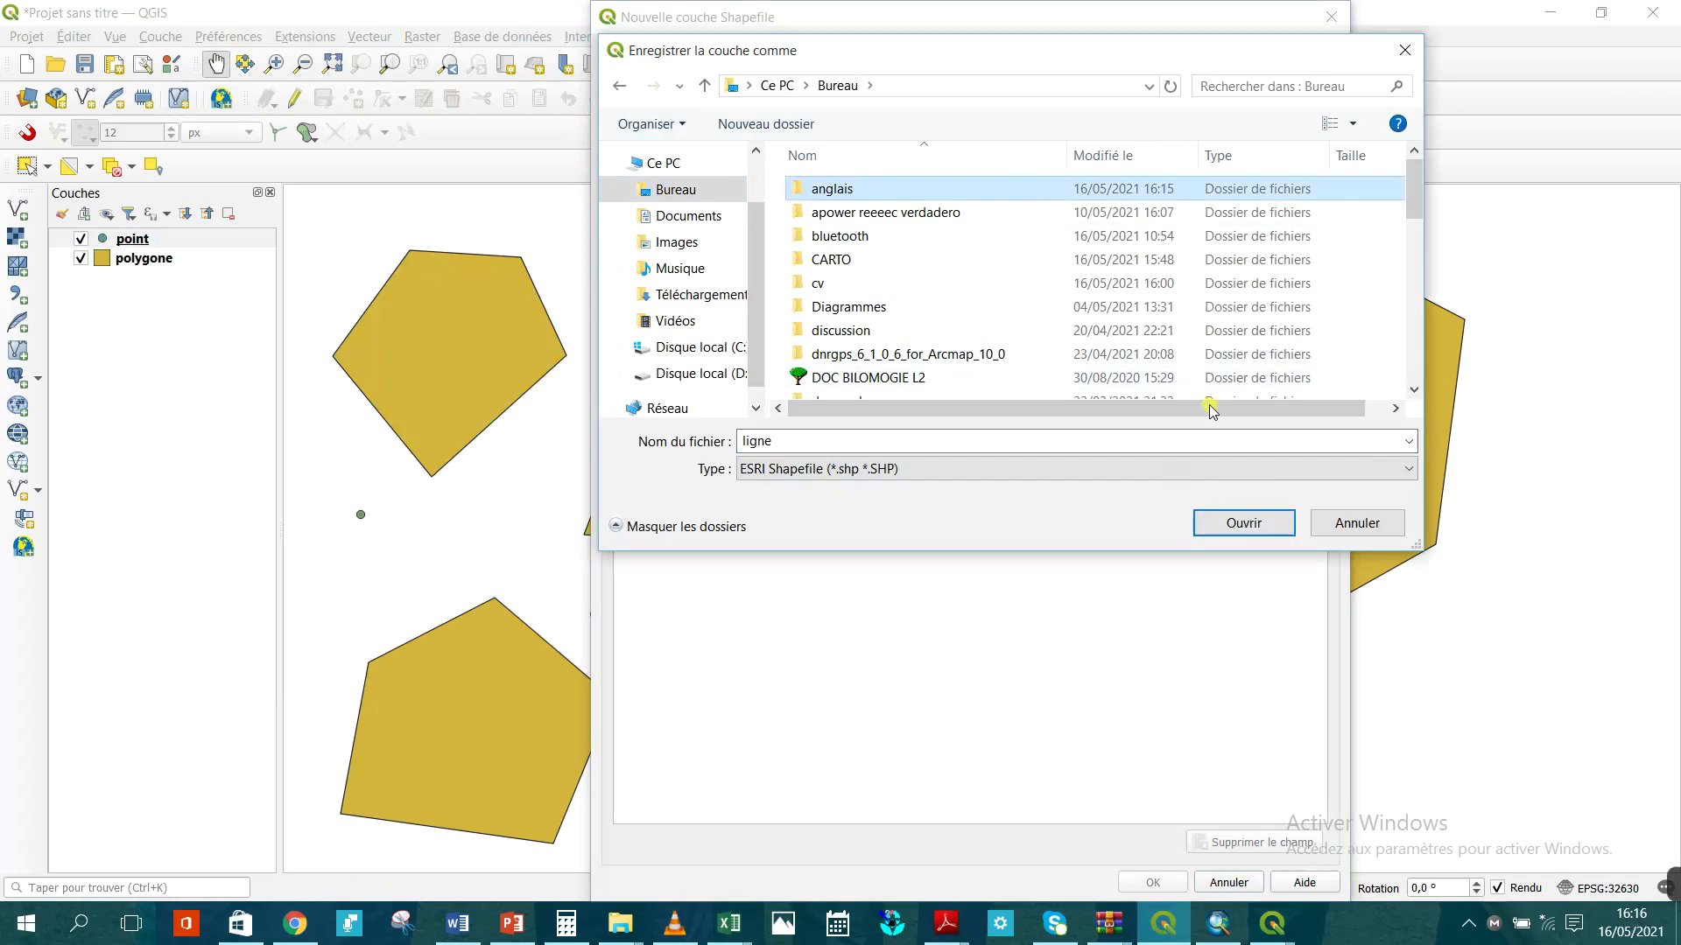
left_click(1247, 523)
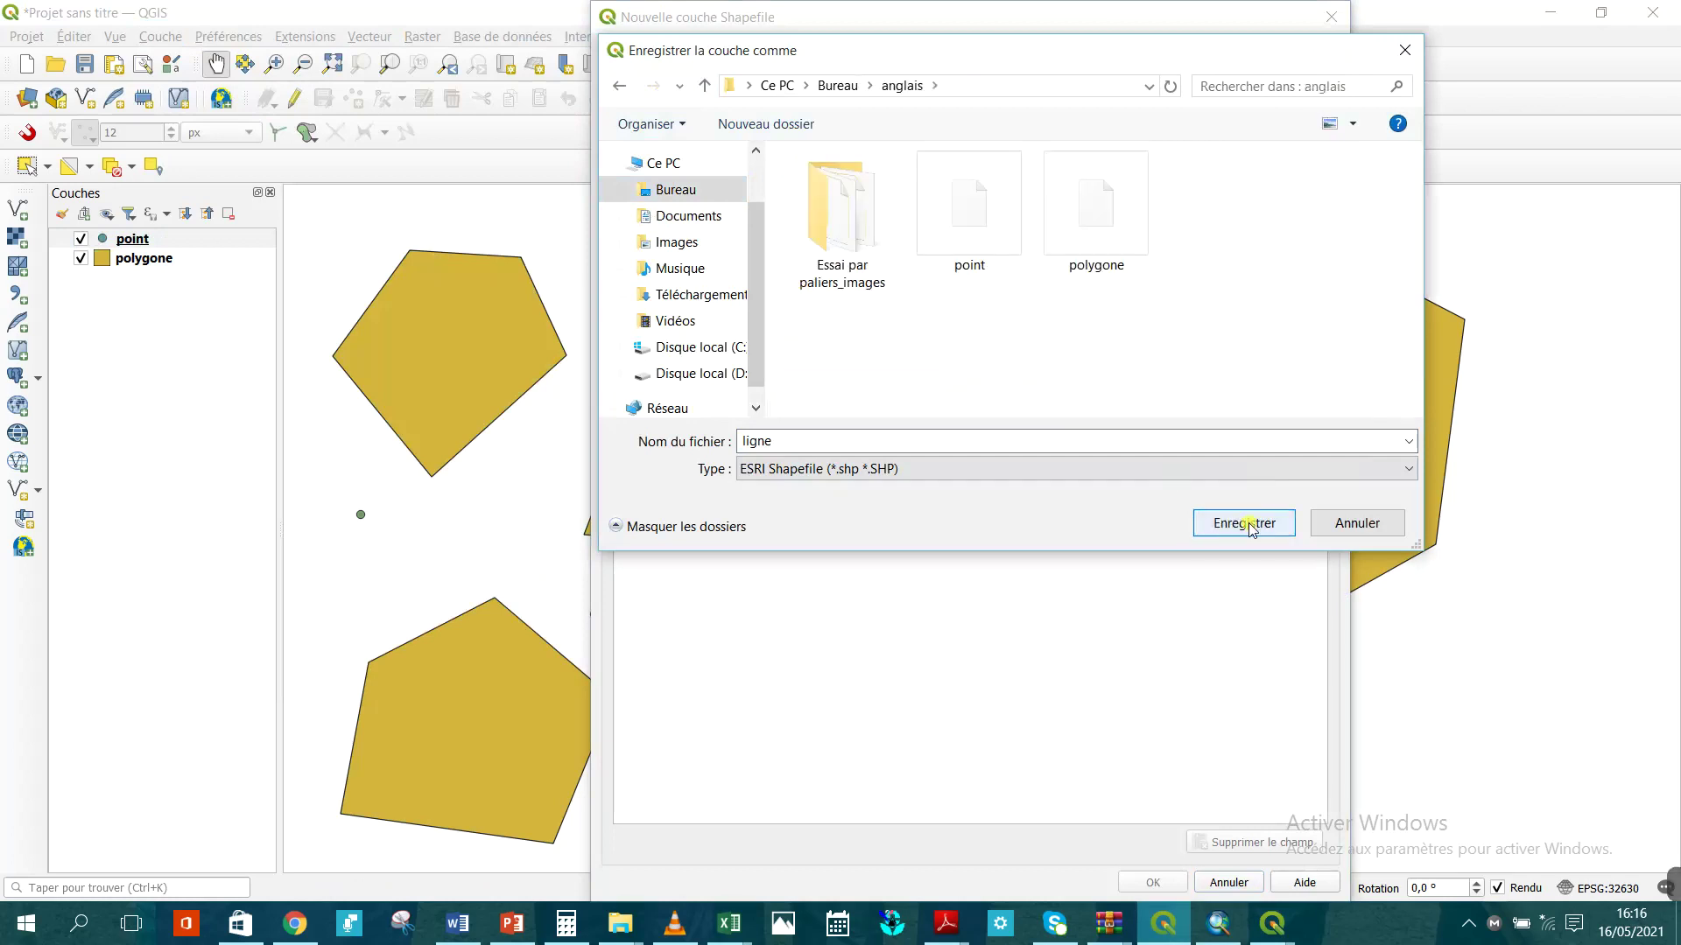
left_click(1250, 525)
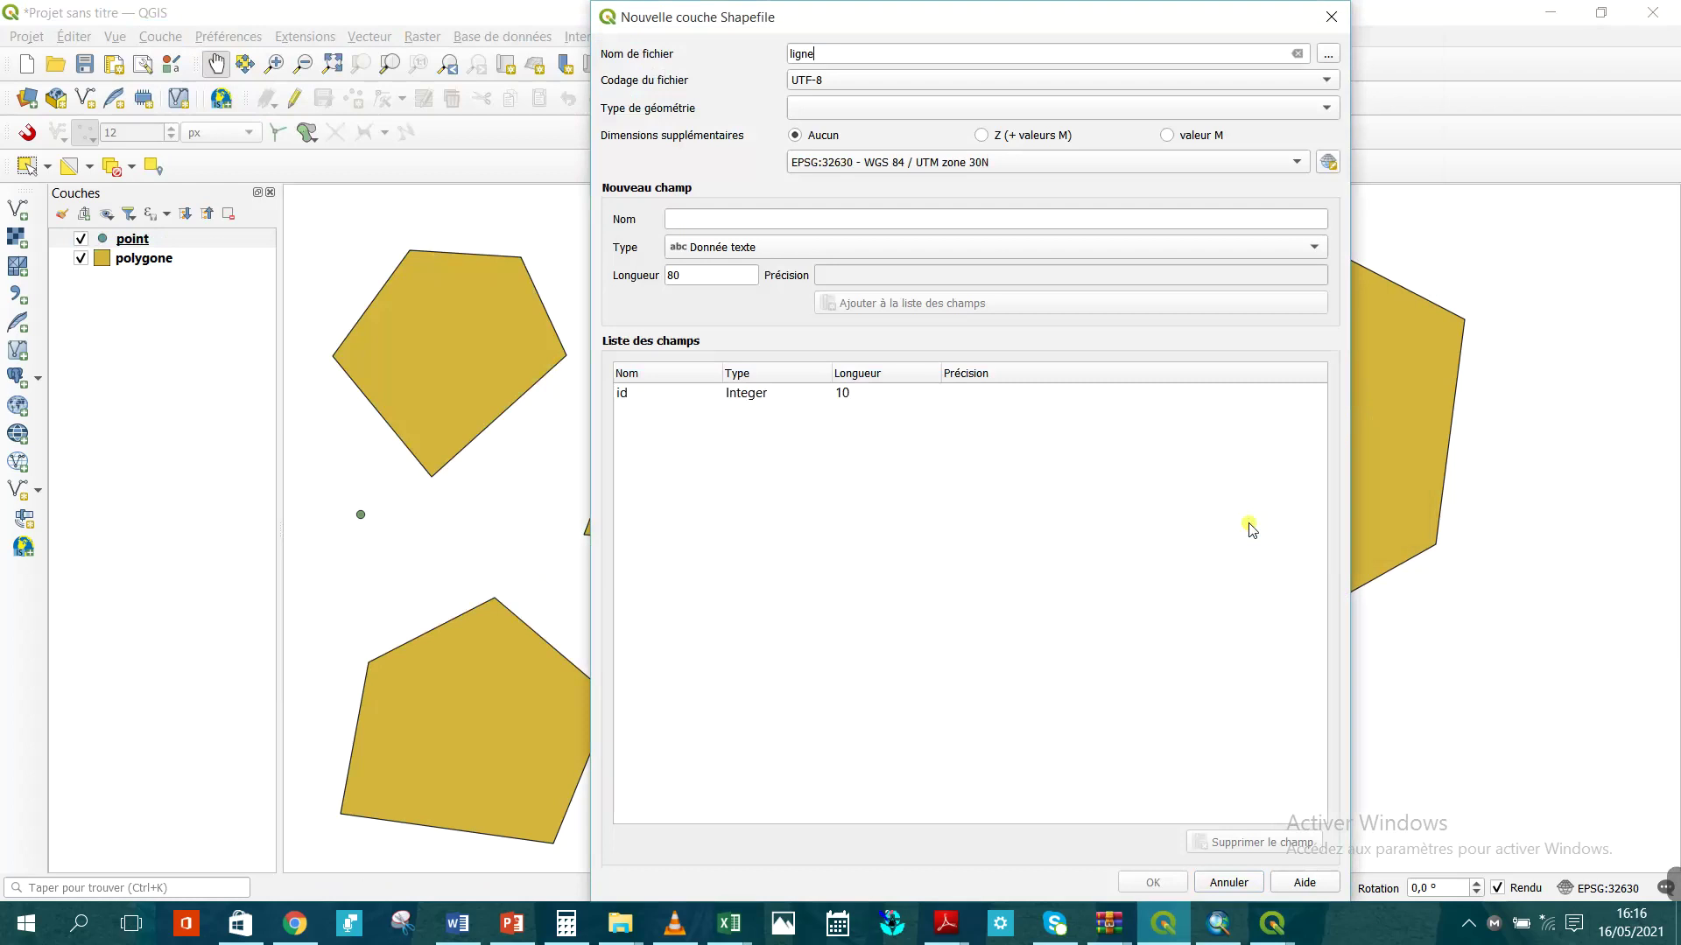
Set the geometry type to Polyligne, add a Nombre entier field named longueur with length 10, and create the layer.
left_click(1328, 108)
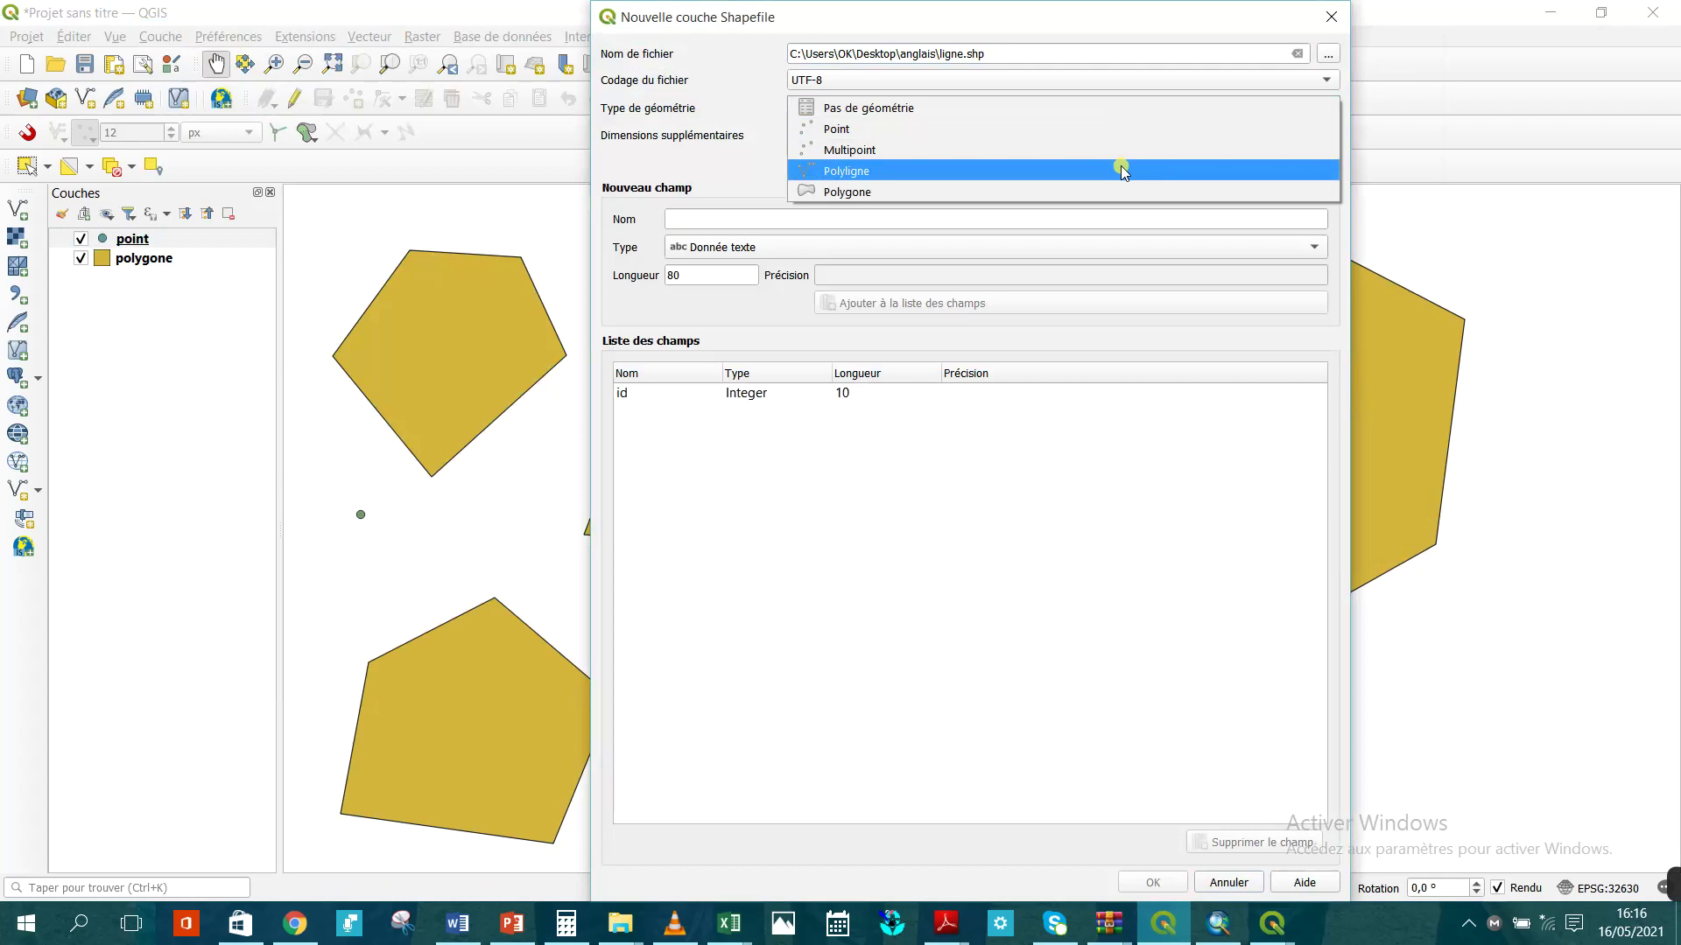
left_click(1122, 170)
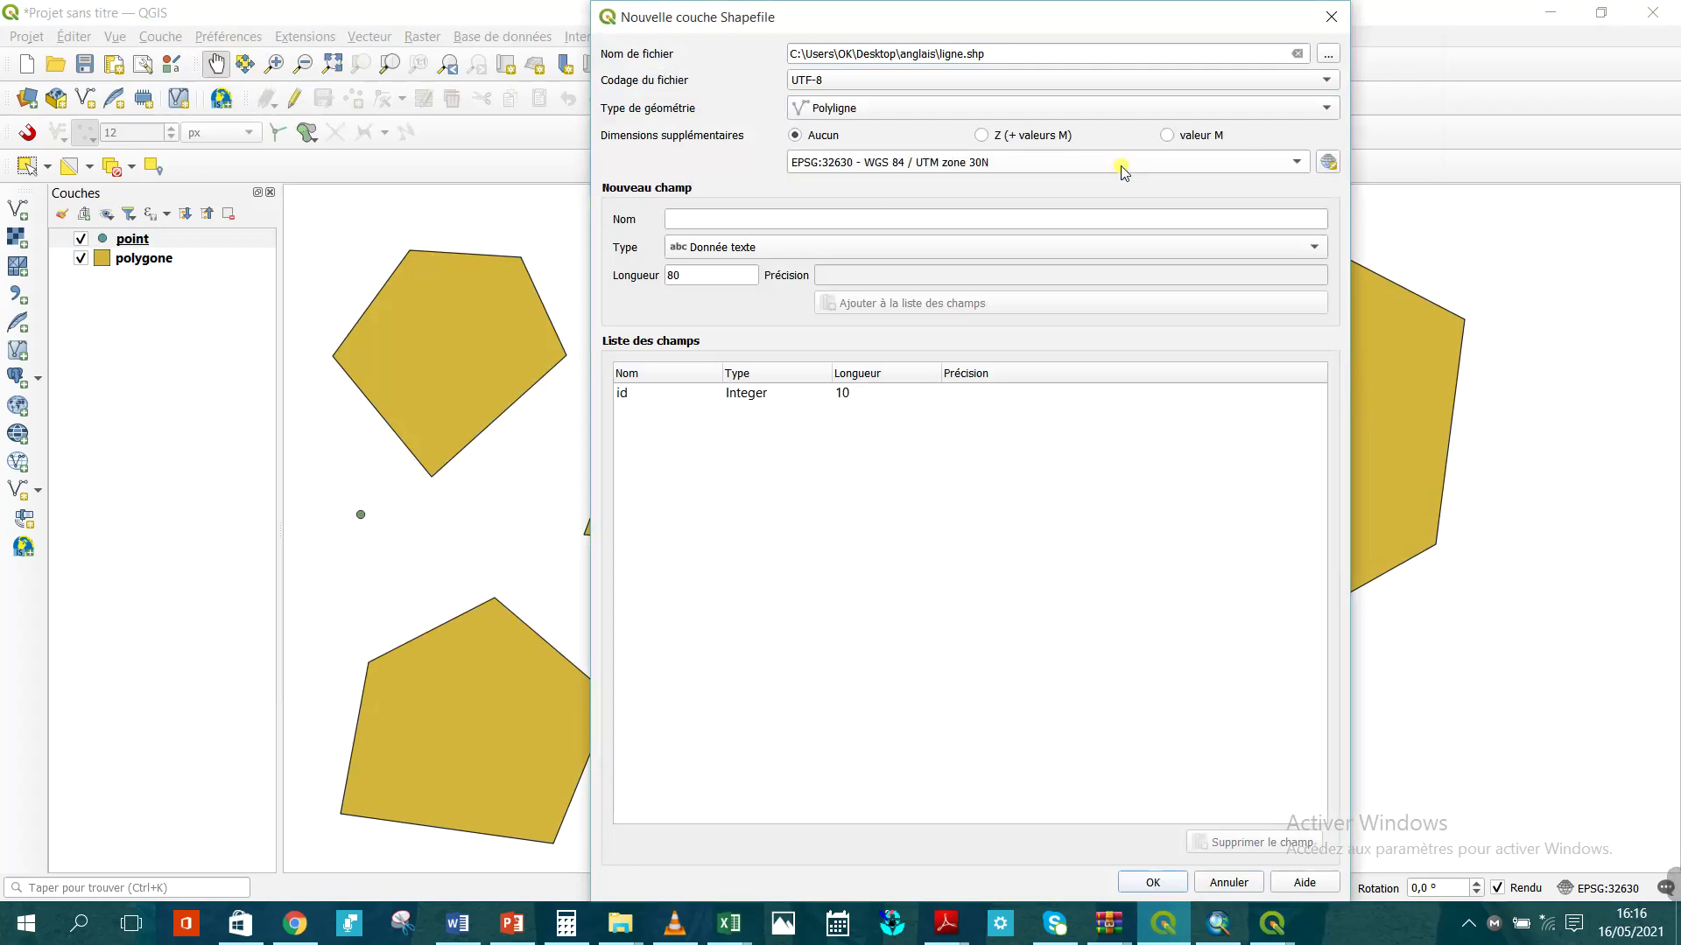
left_click(1052, 224)
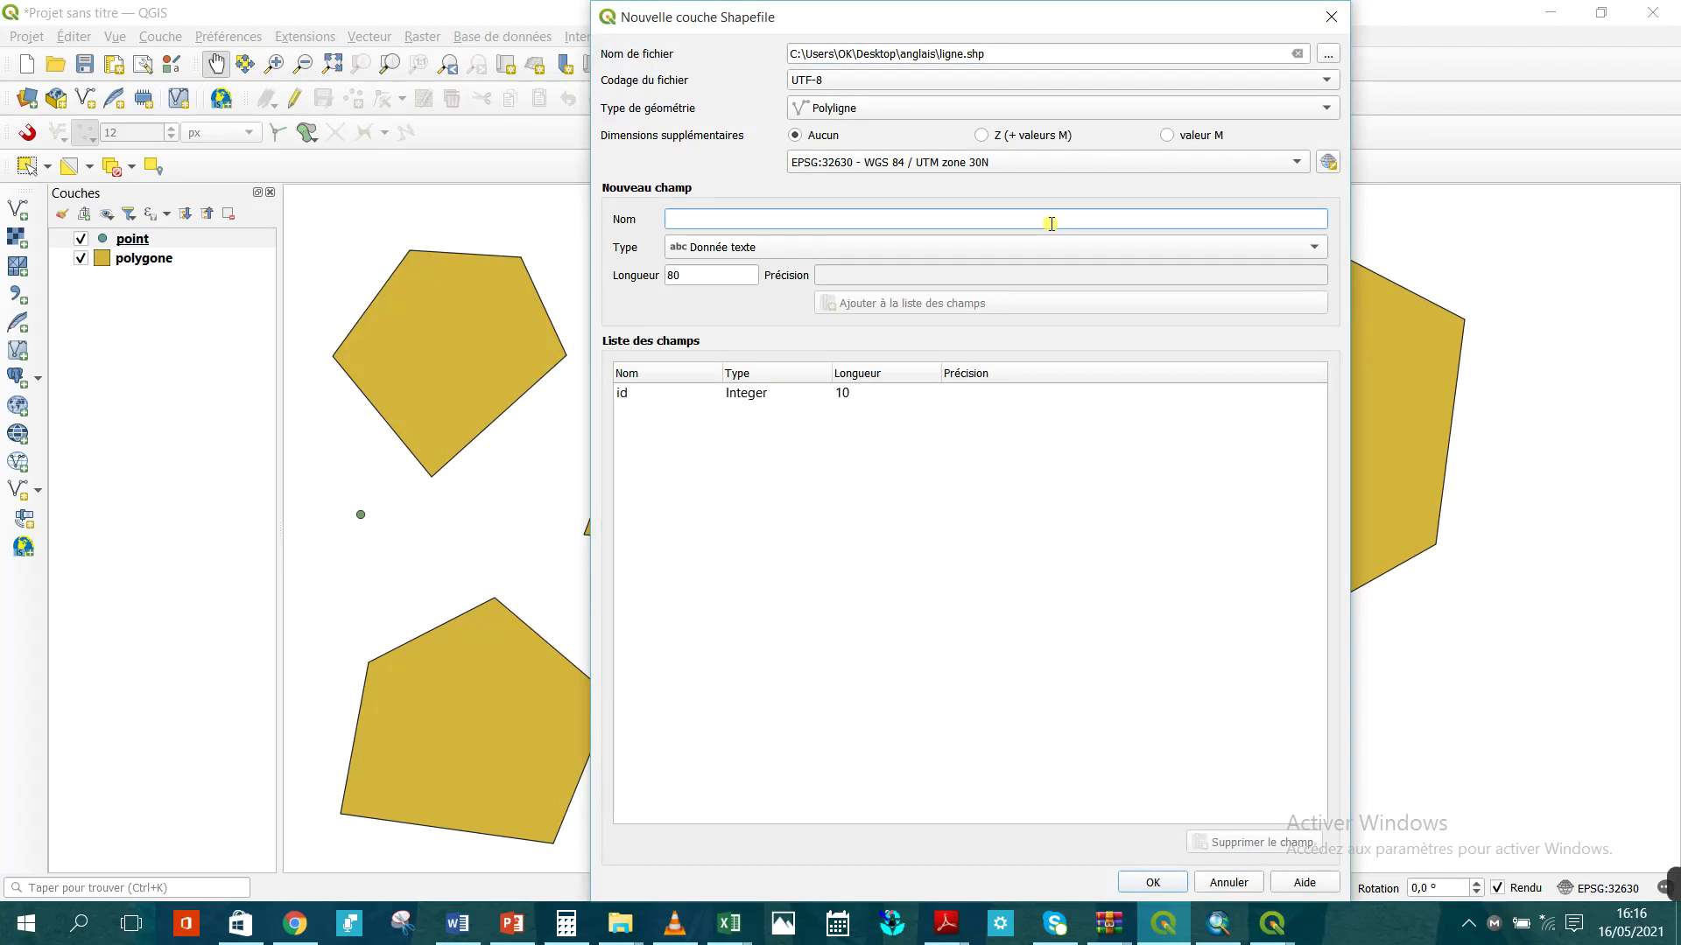
type("lo")
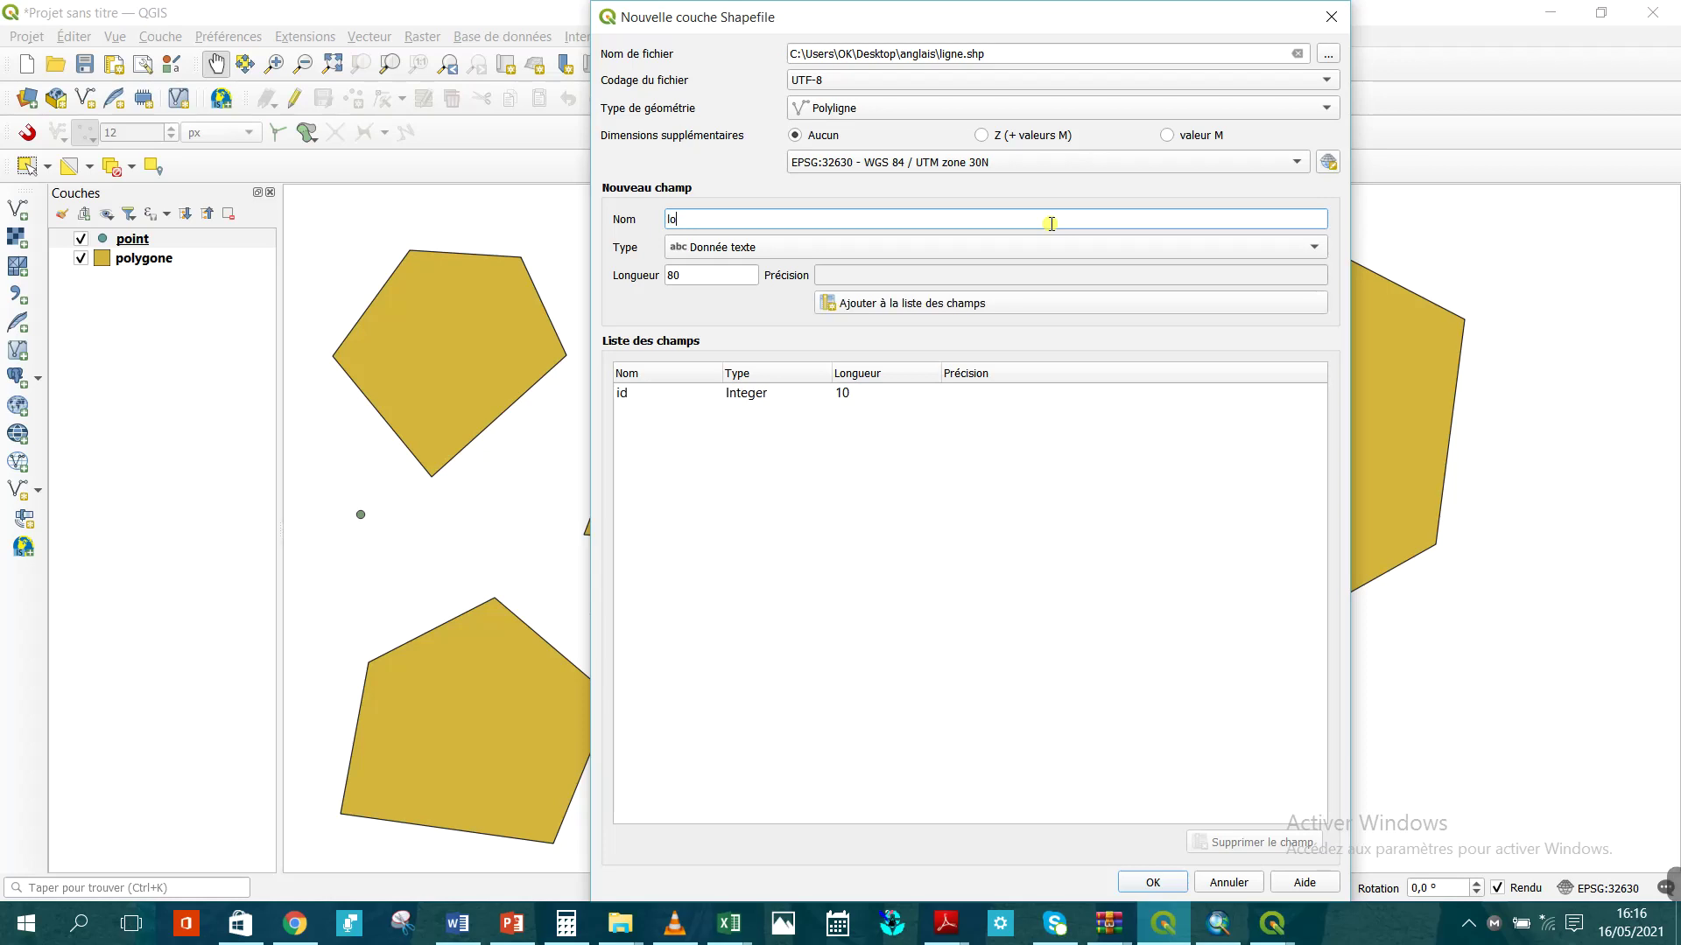
type("ngueur")
left_click(1318, 247)
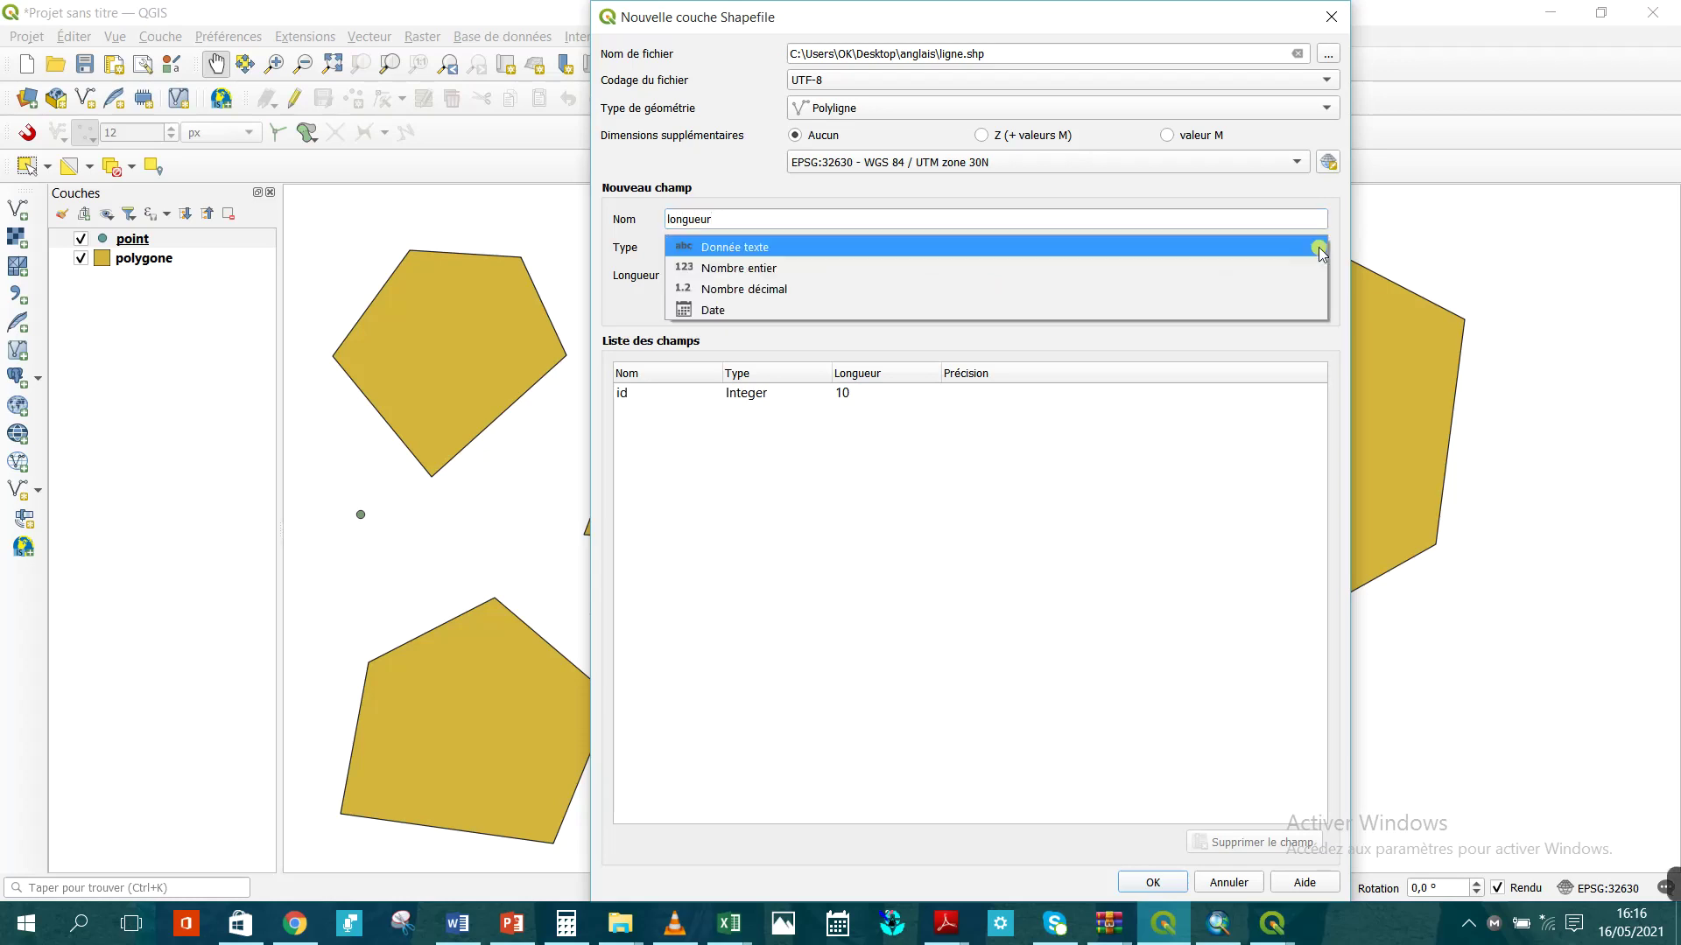
left_click(1141, 267)
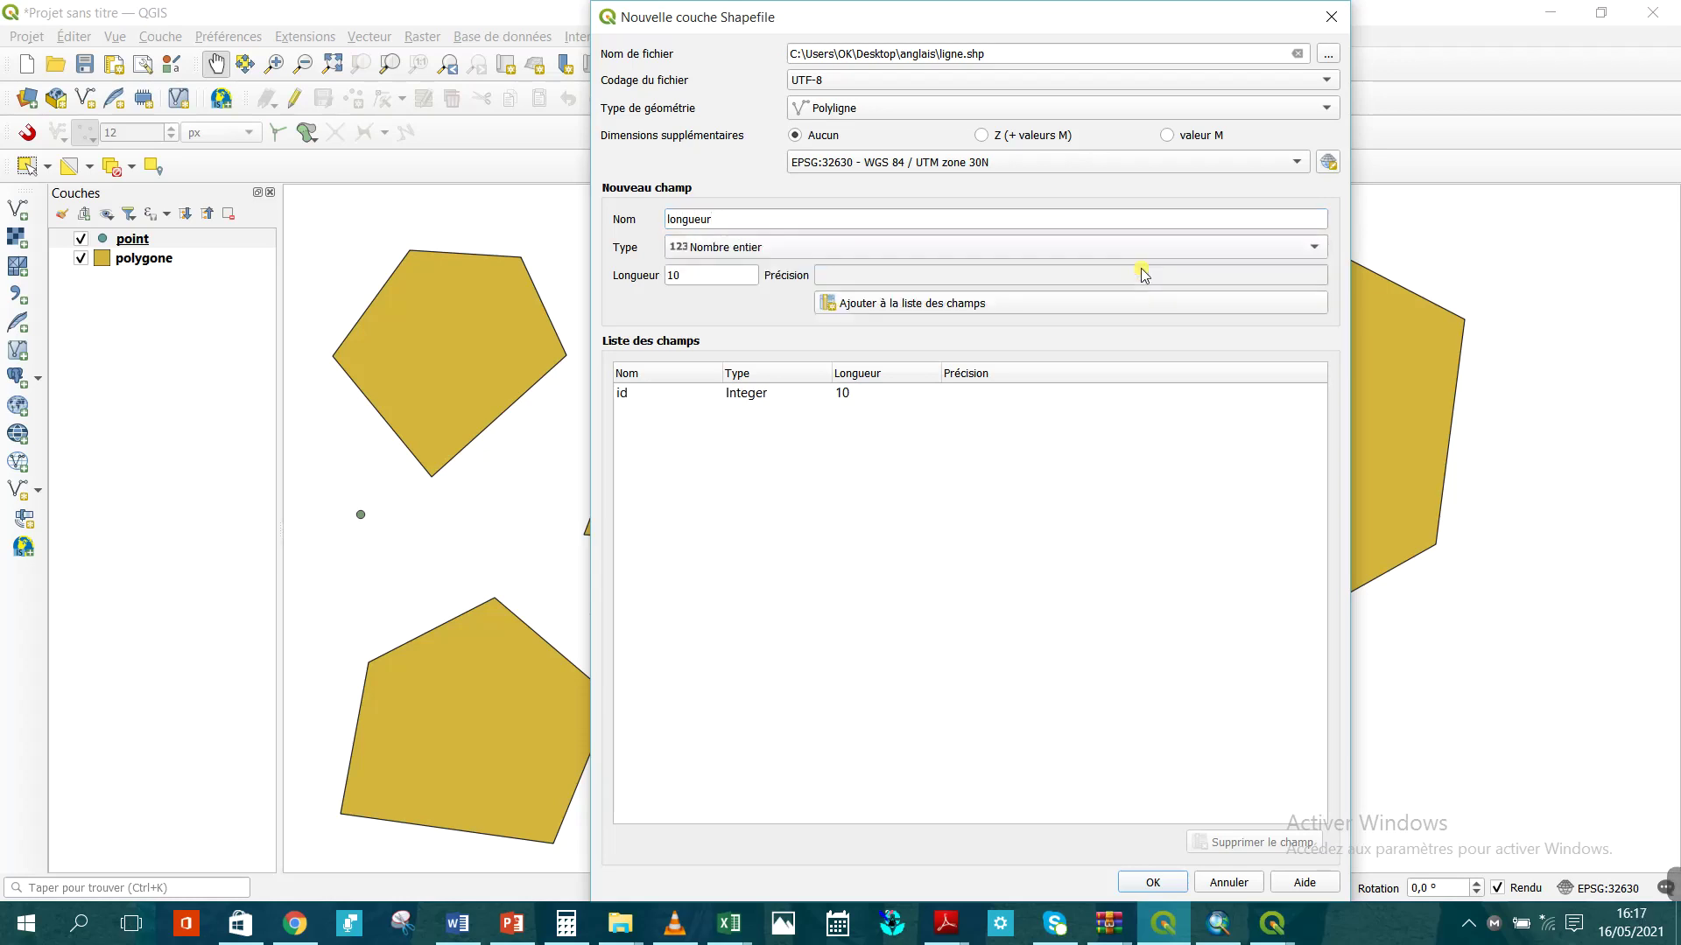
left_click(1033, 303)
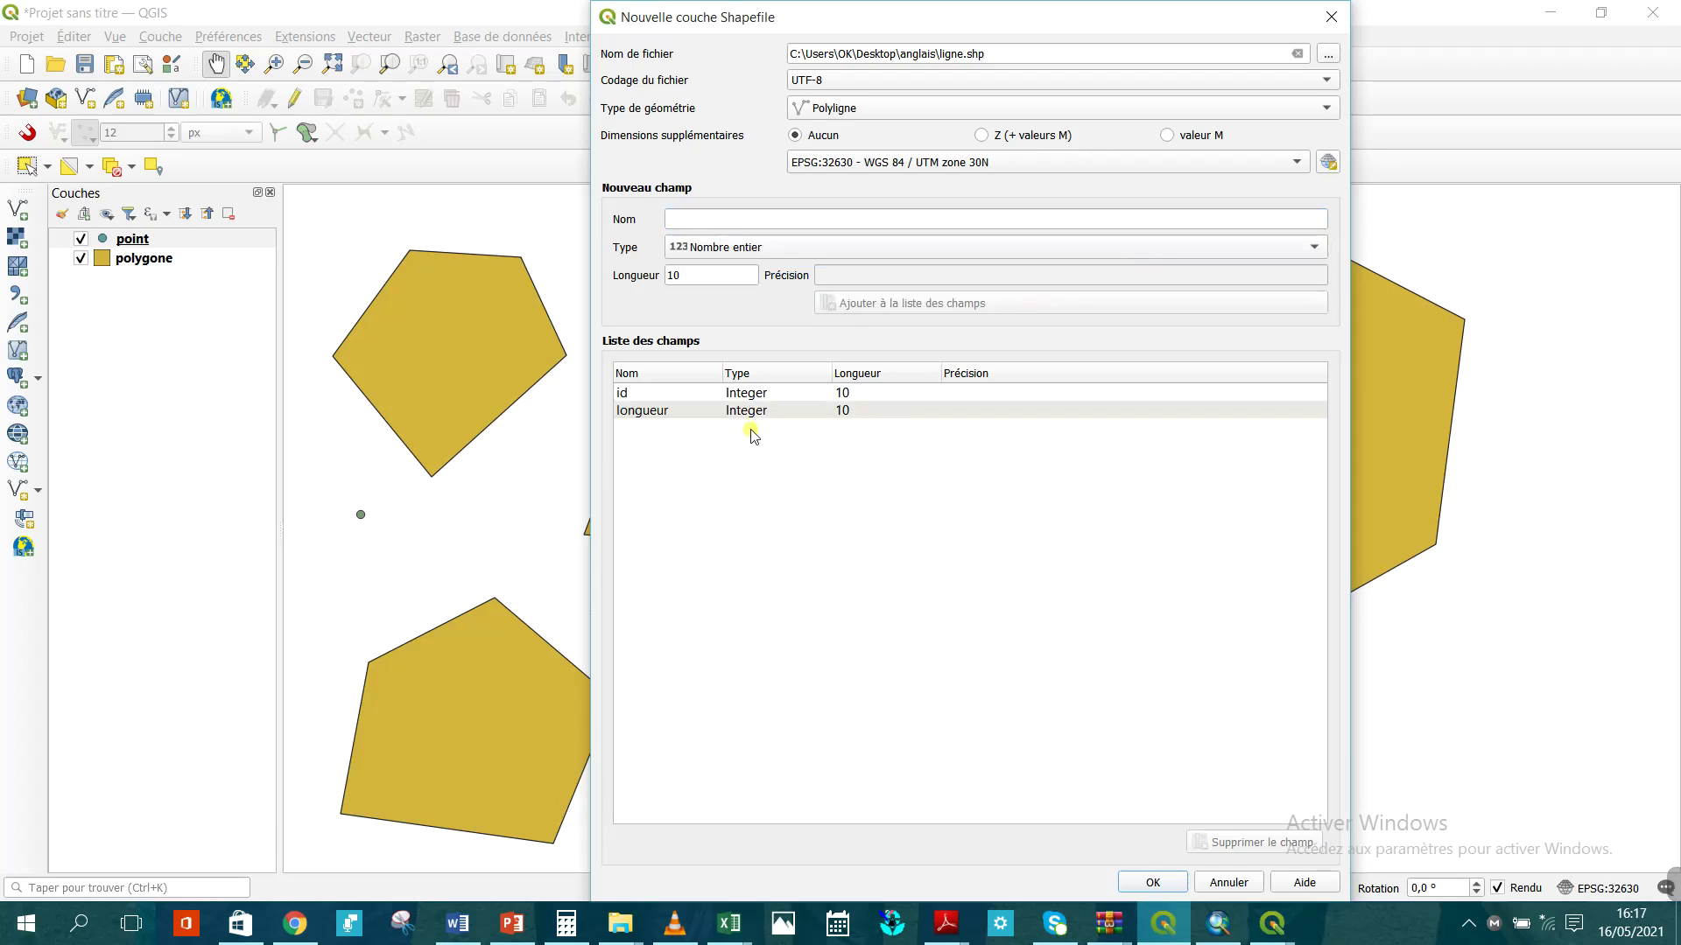
left_click(1155, 885)
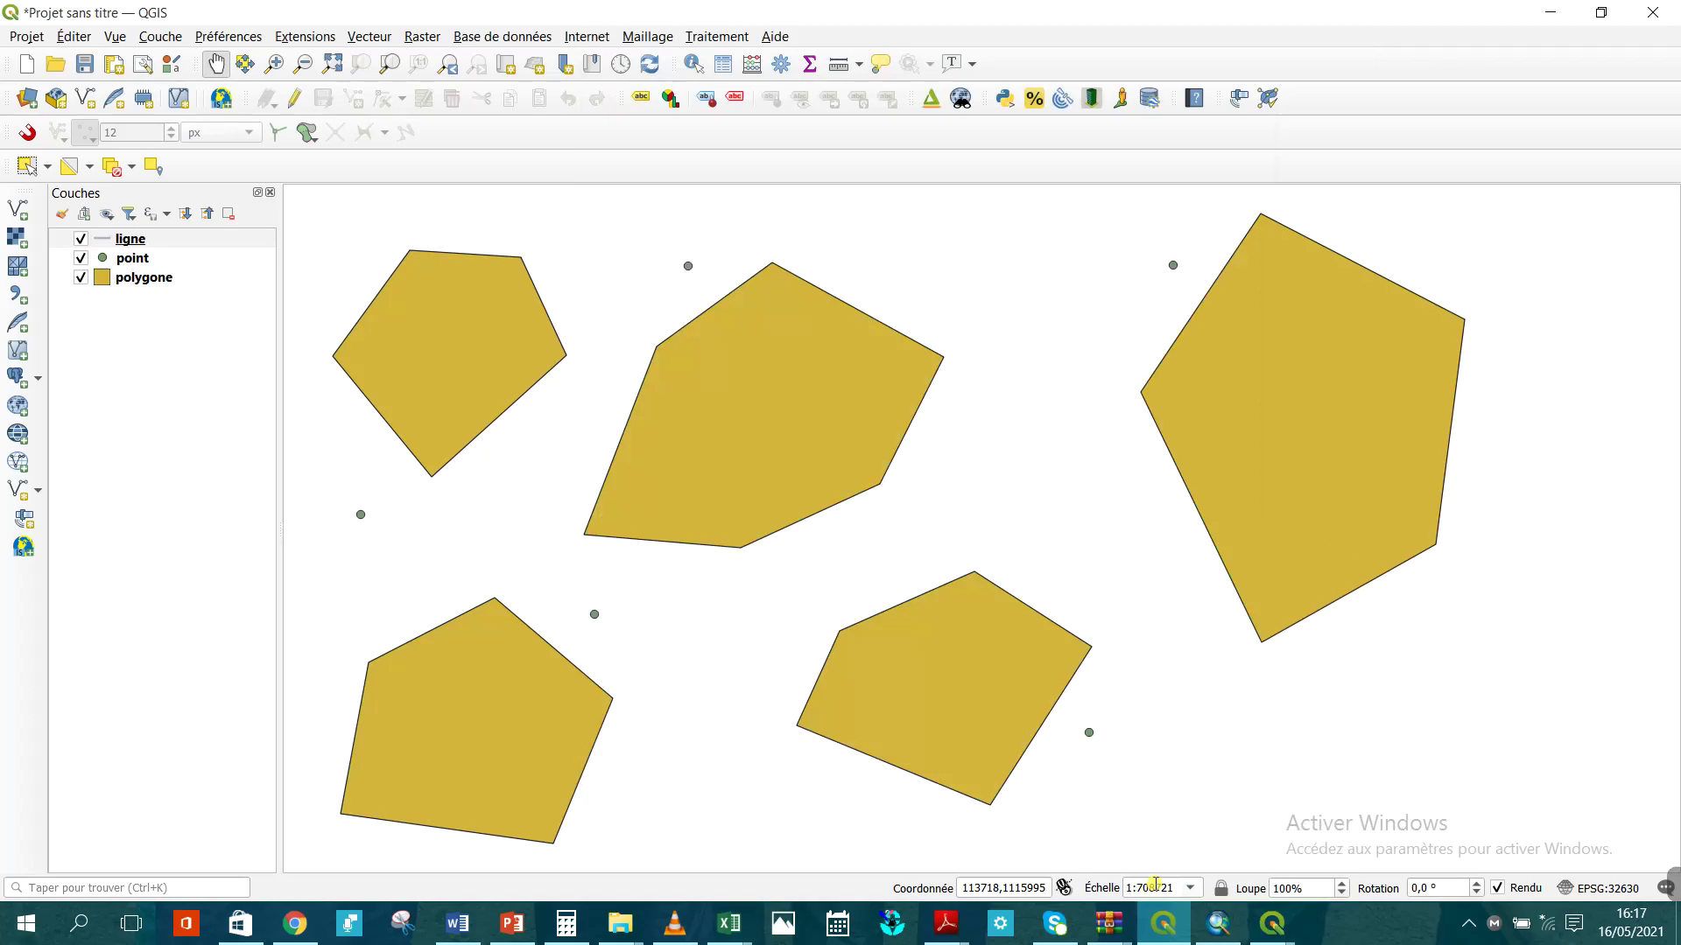
Start editing the ligne layer and digitize a bent line with id 1 between the two westernmost polygons.
left_click(181, 239)
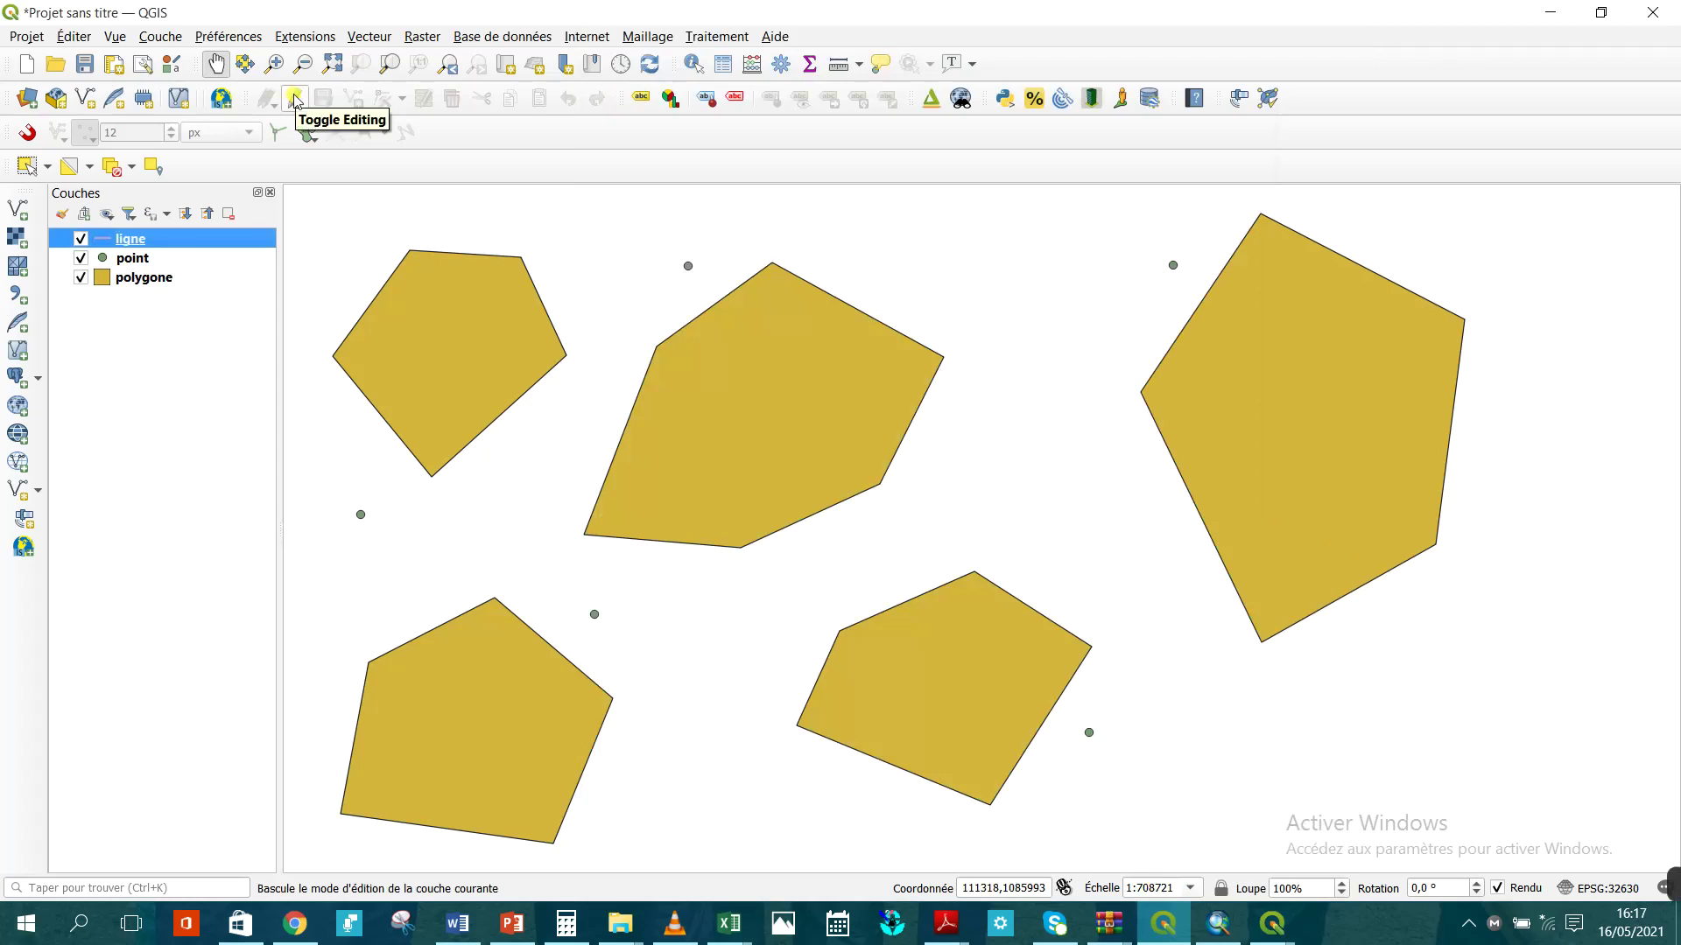
left_click(295, 99)
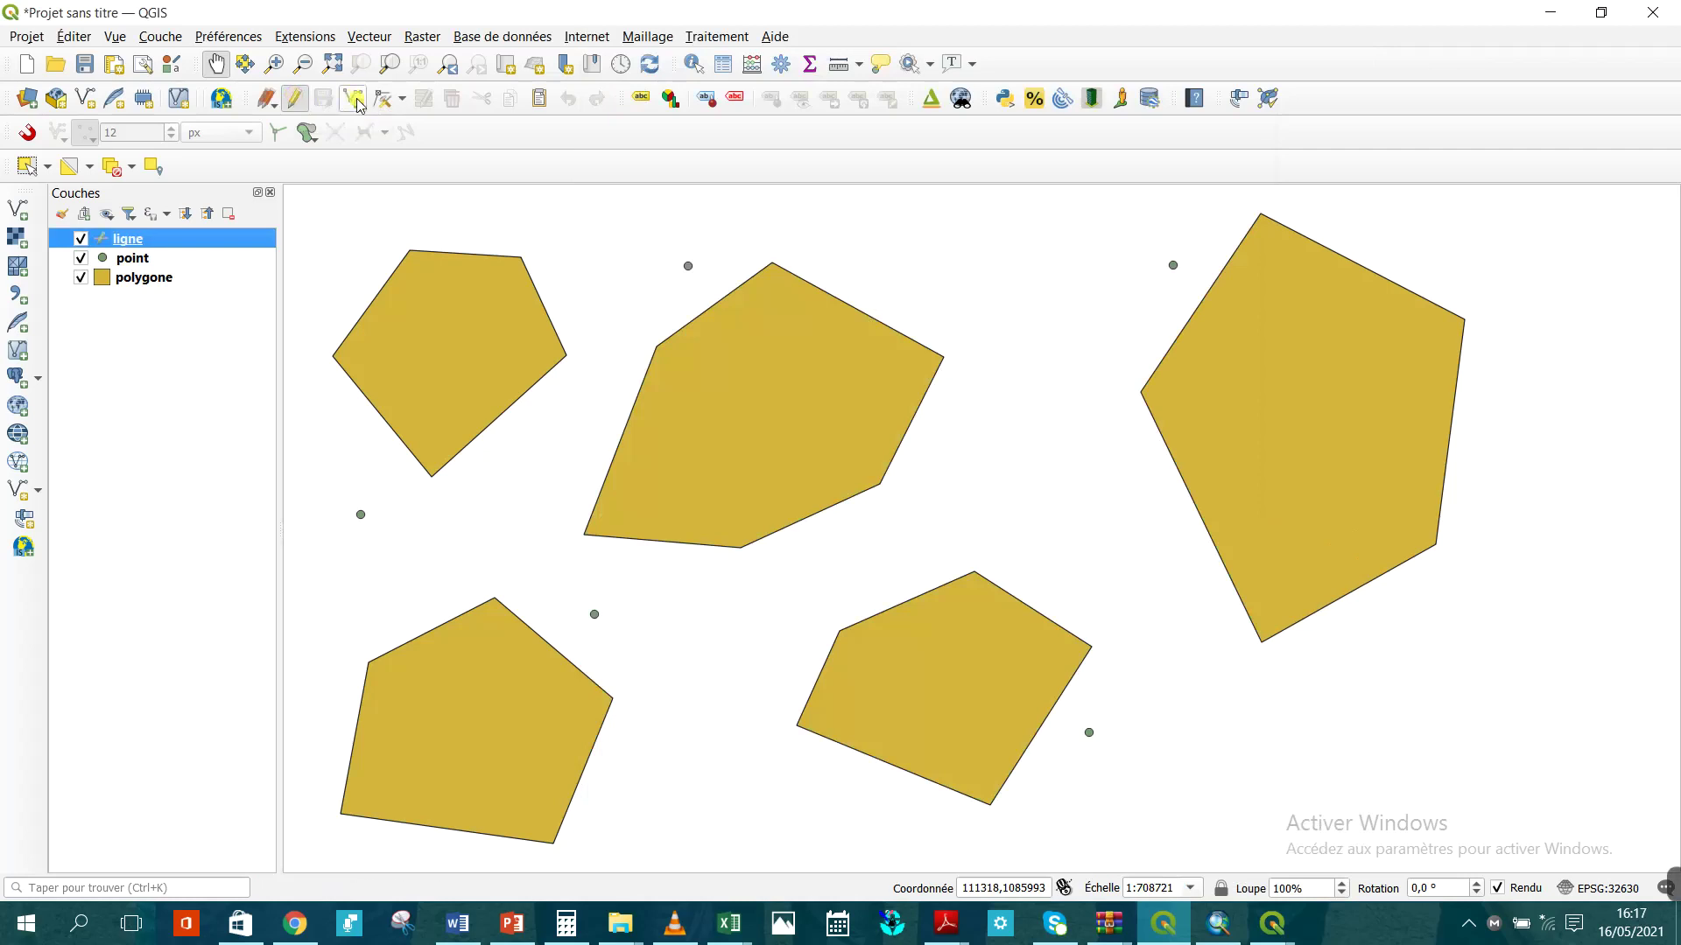
left_click(355, 99)
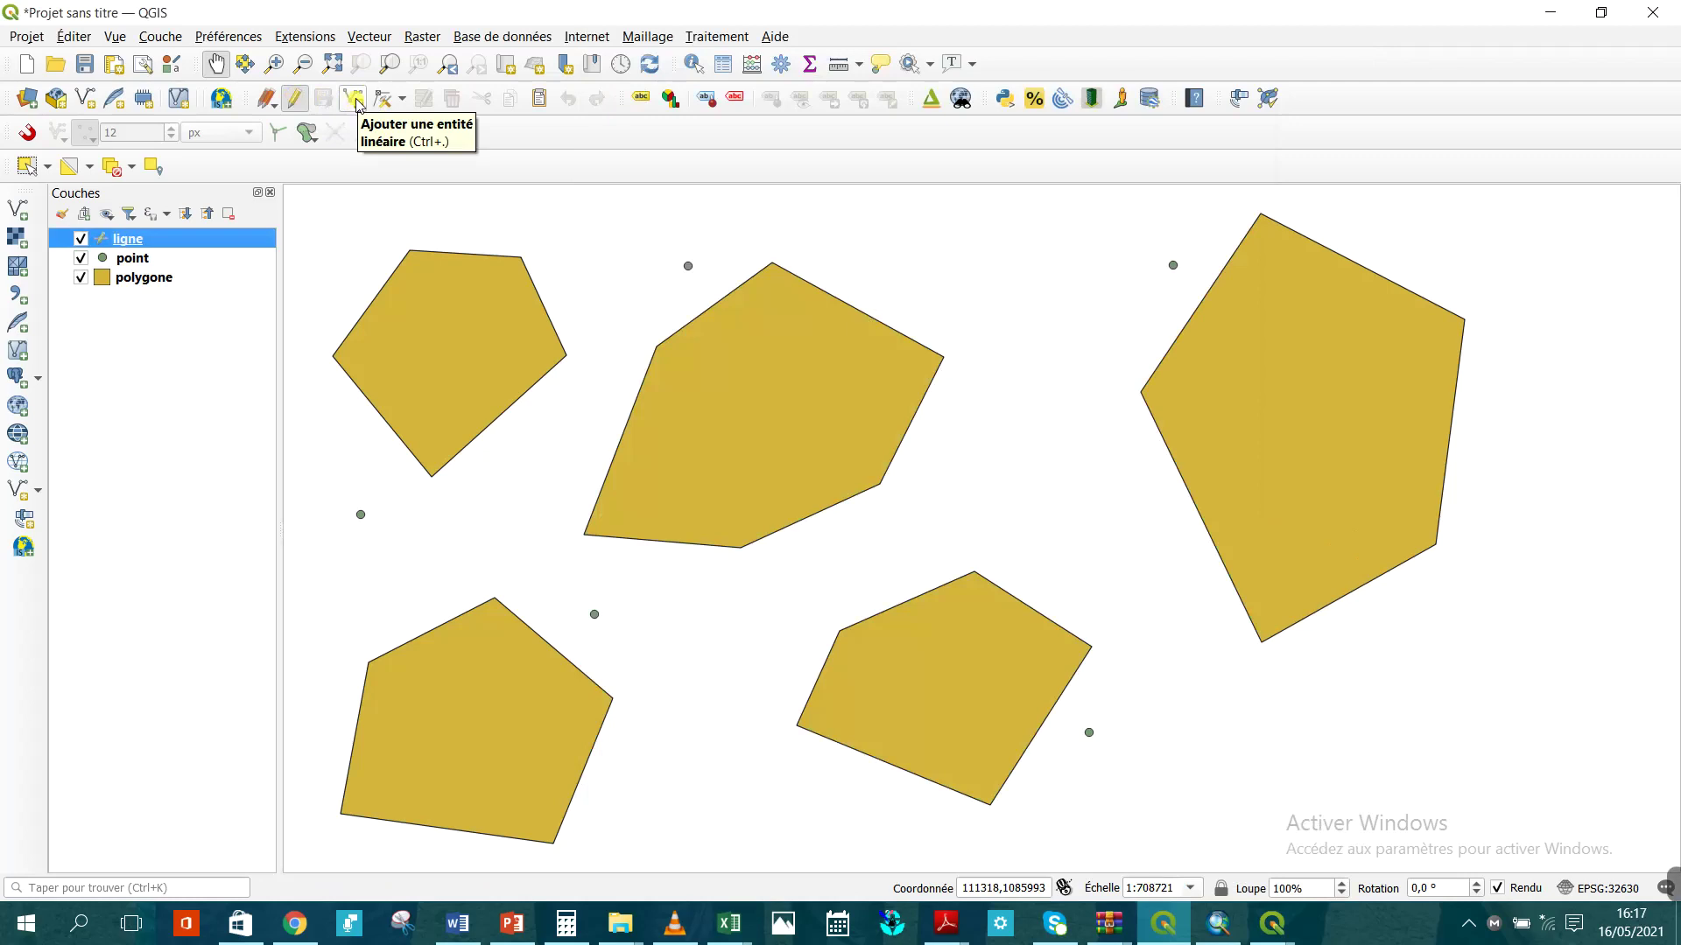
left_click(356, 100)
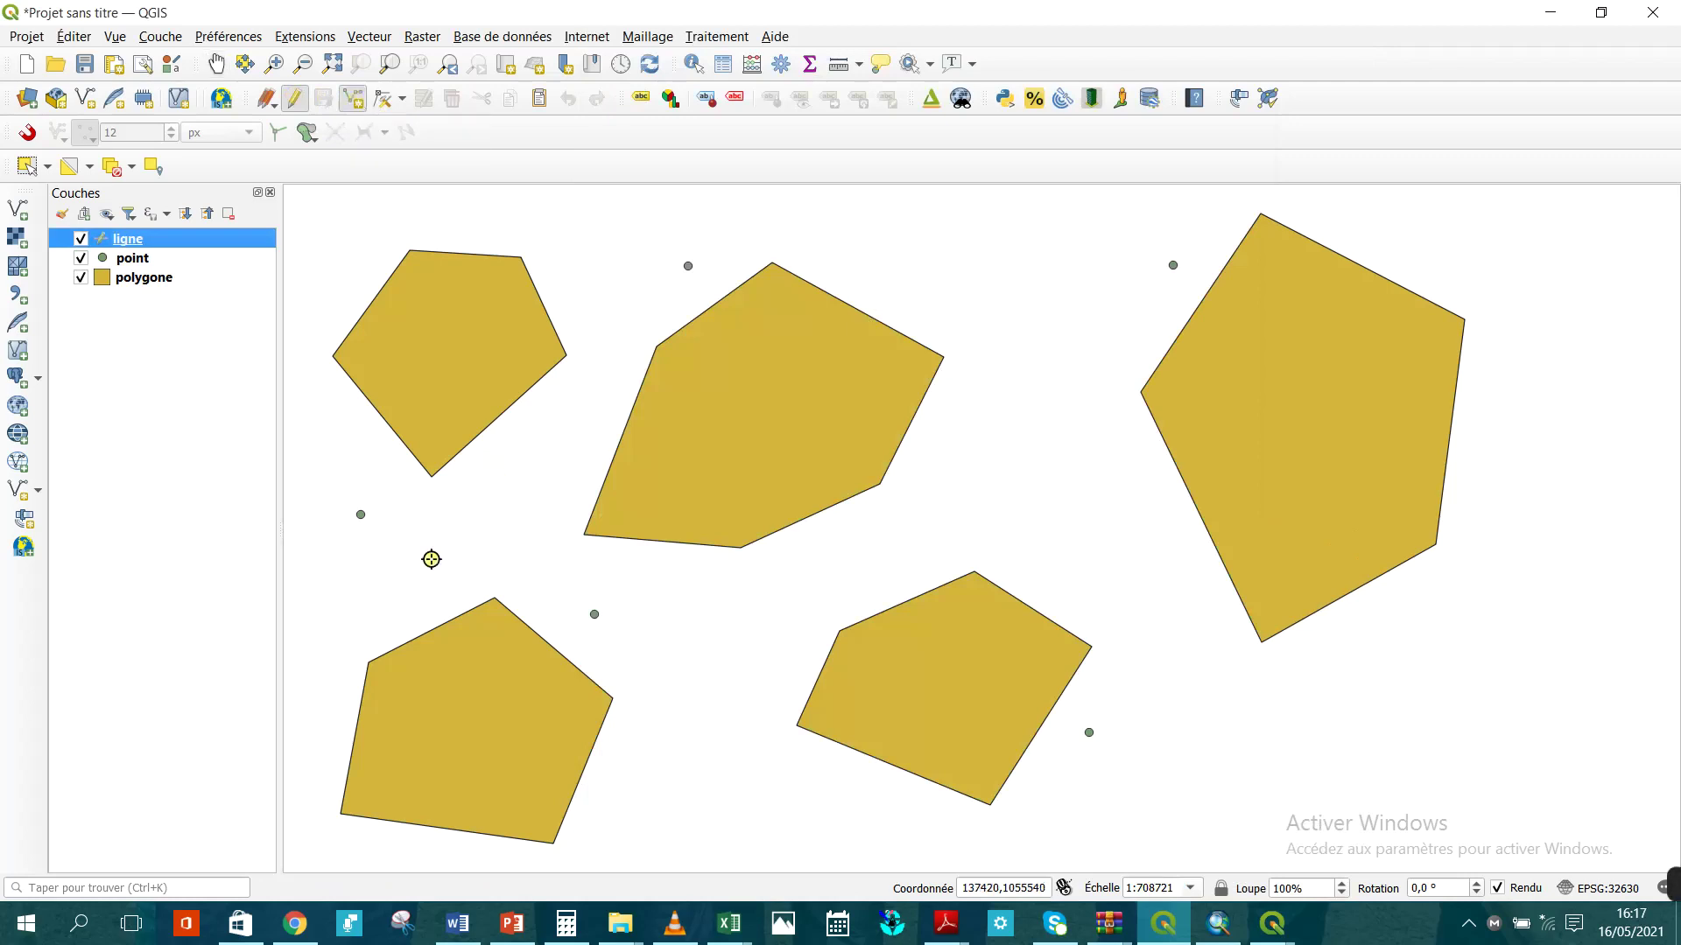
left_click(332, 594)
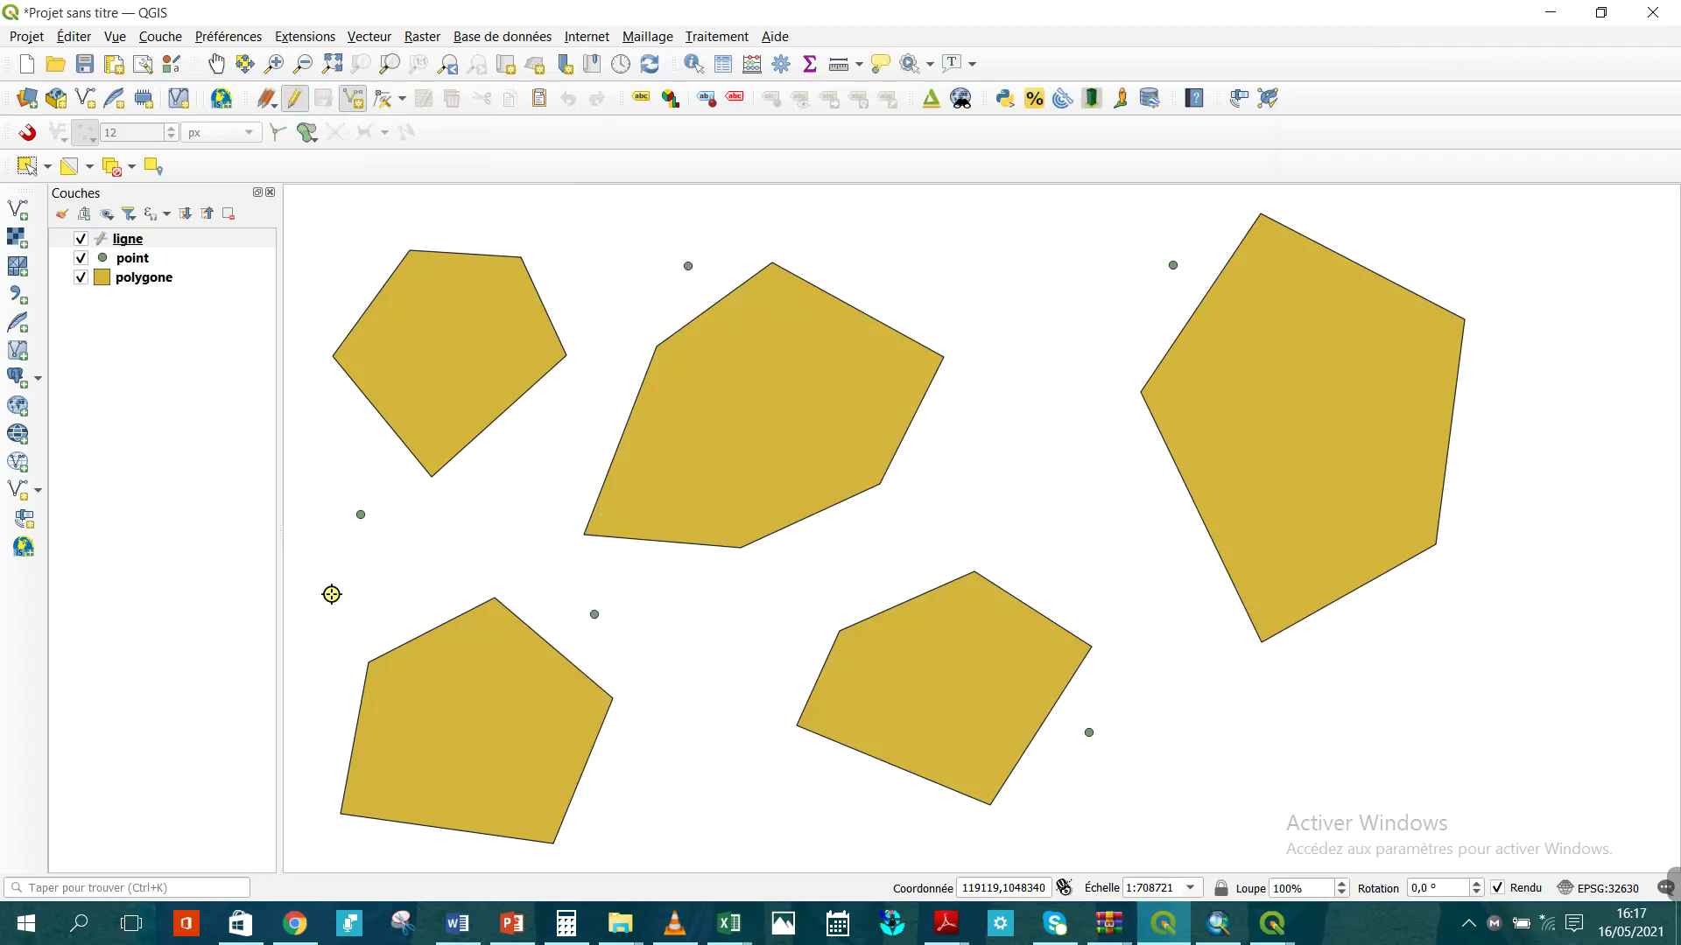
left_click(428, 548)
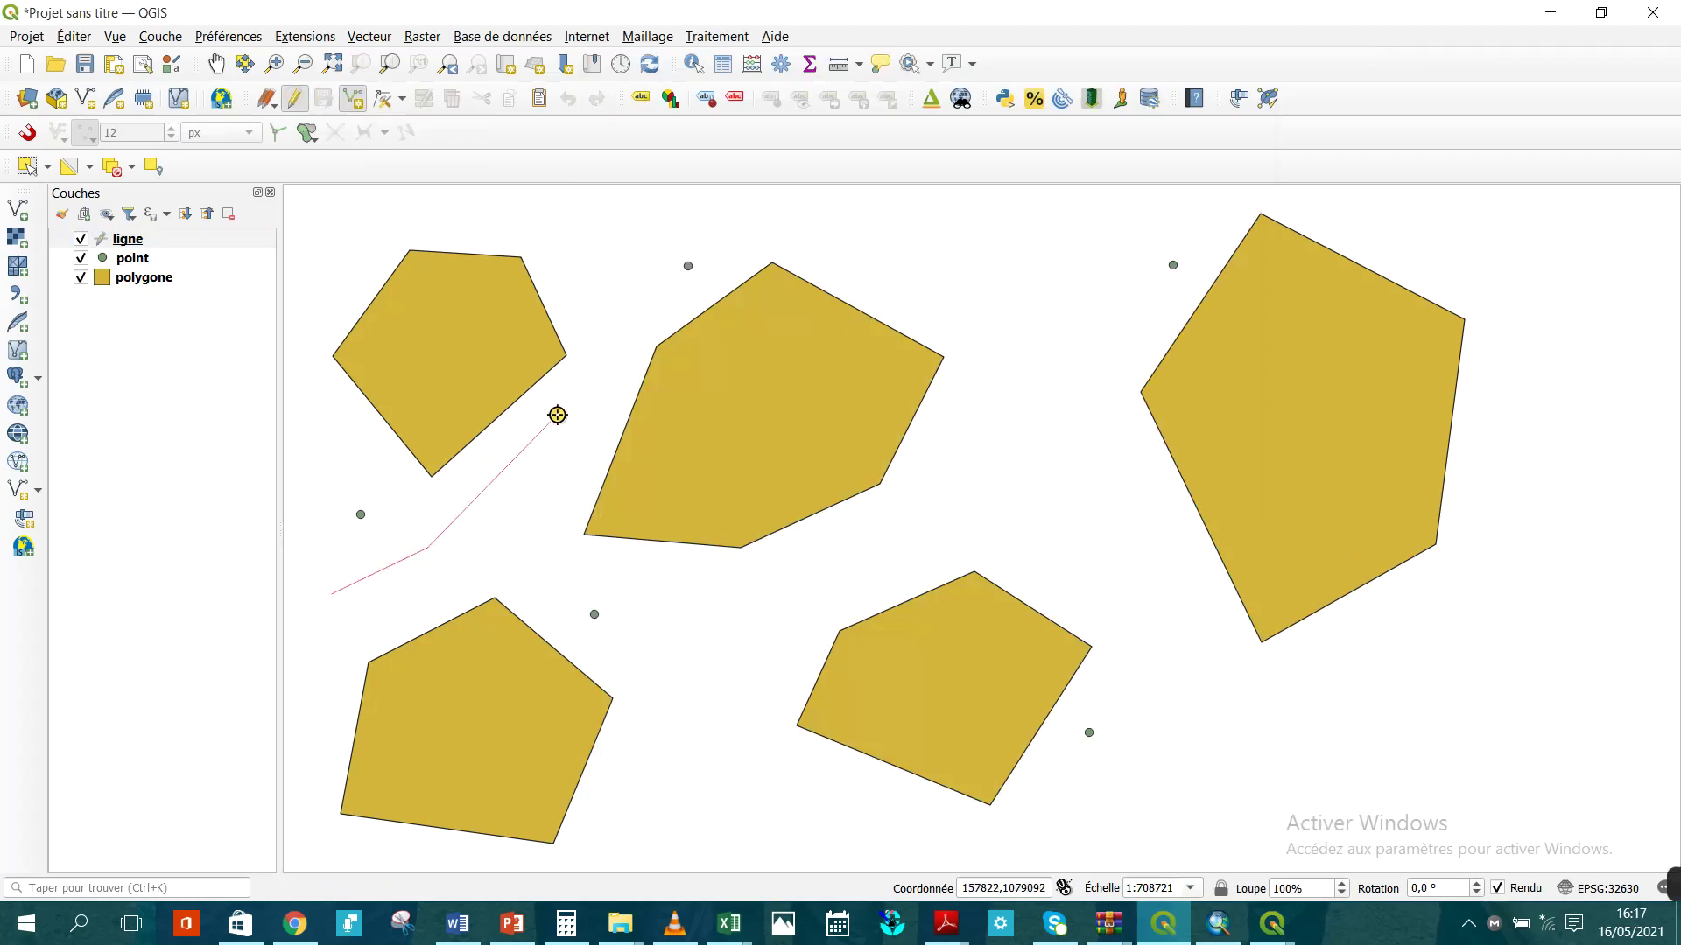
right_click(558, 415)
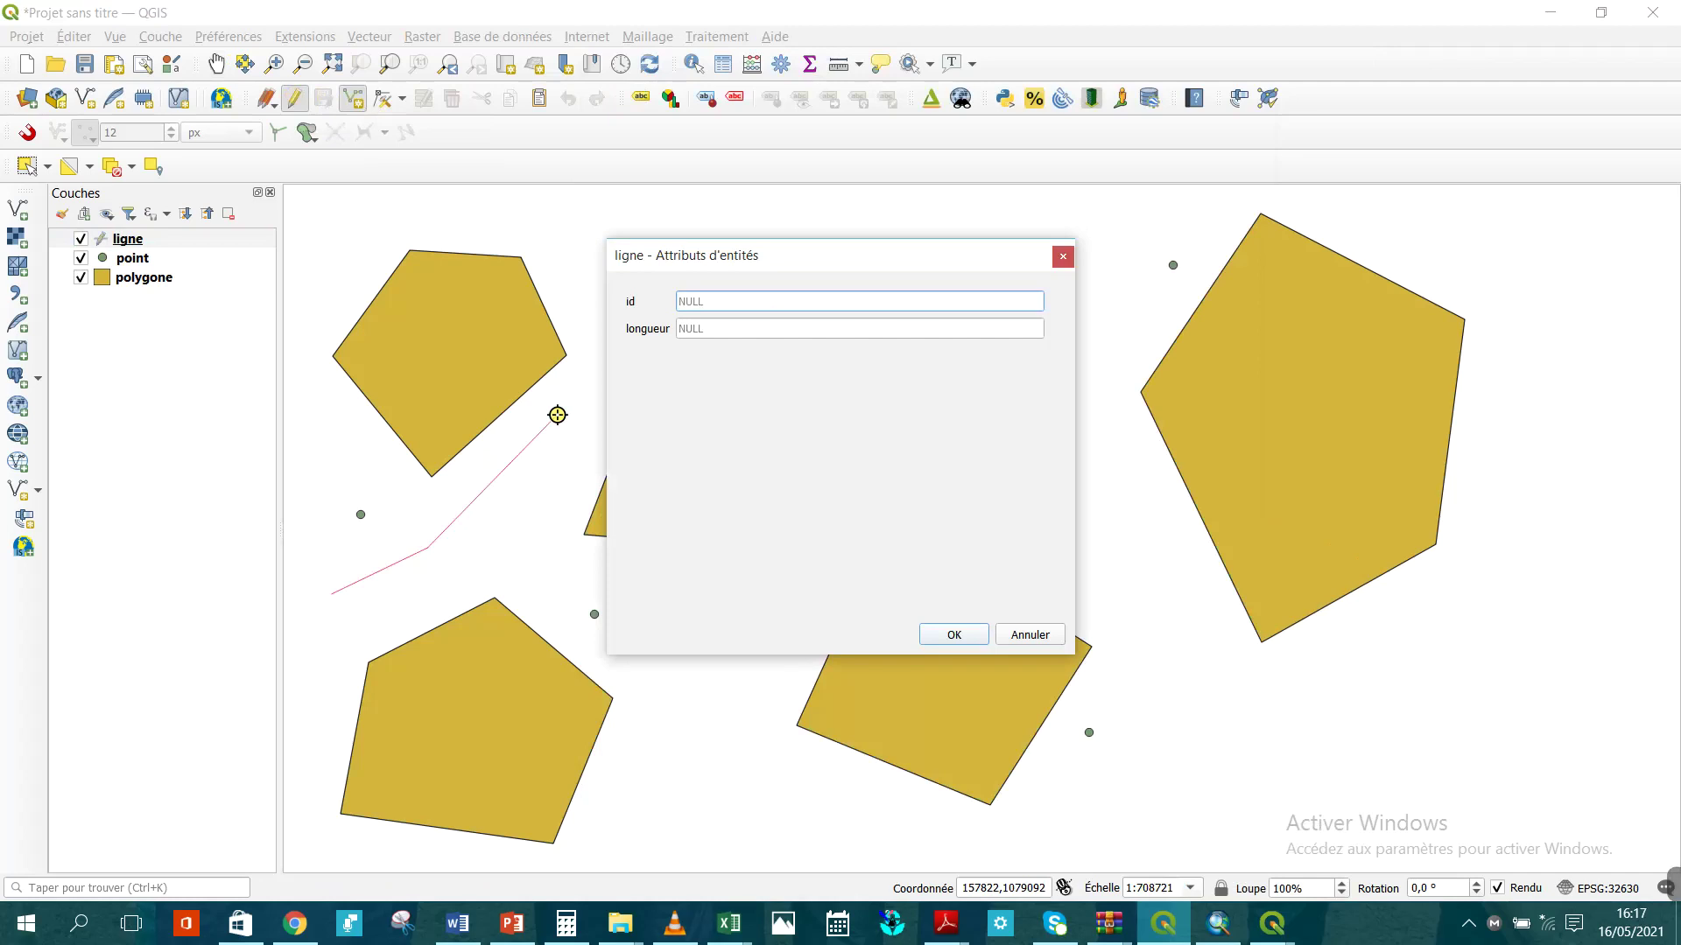
type("1")
key("Return")
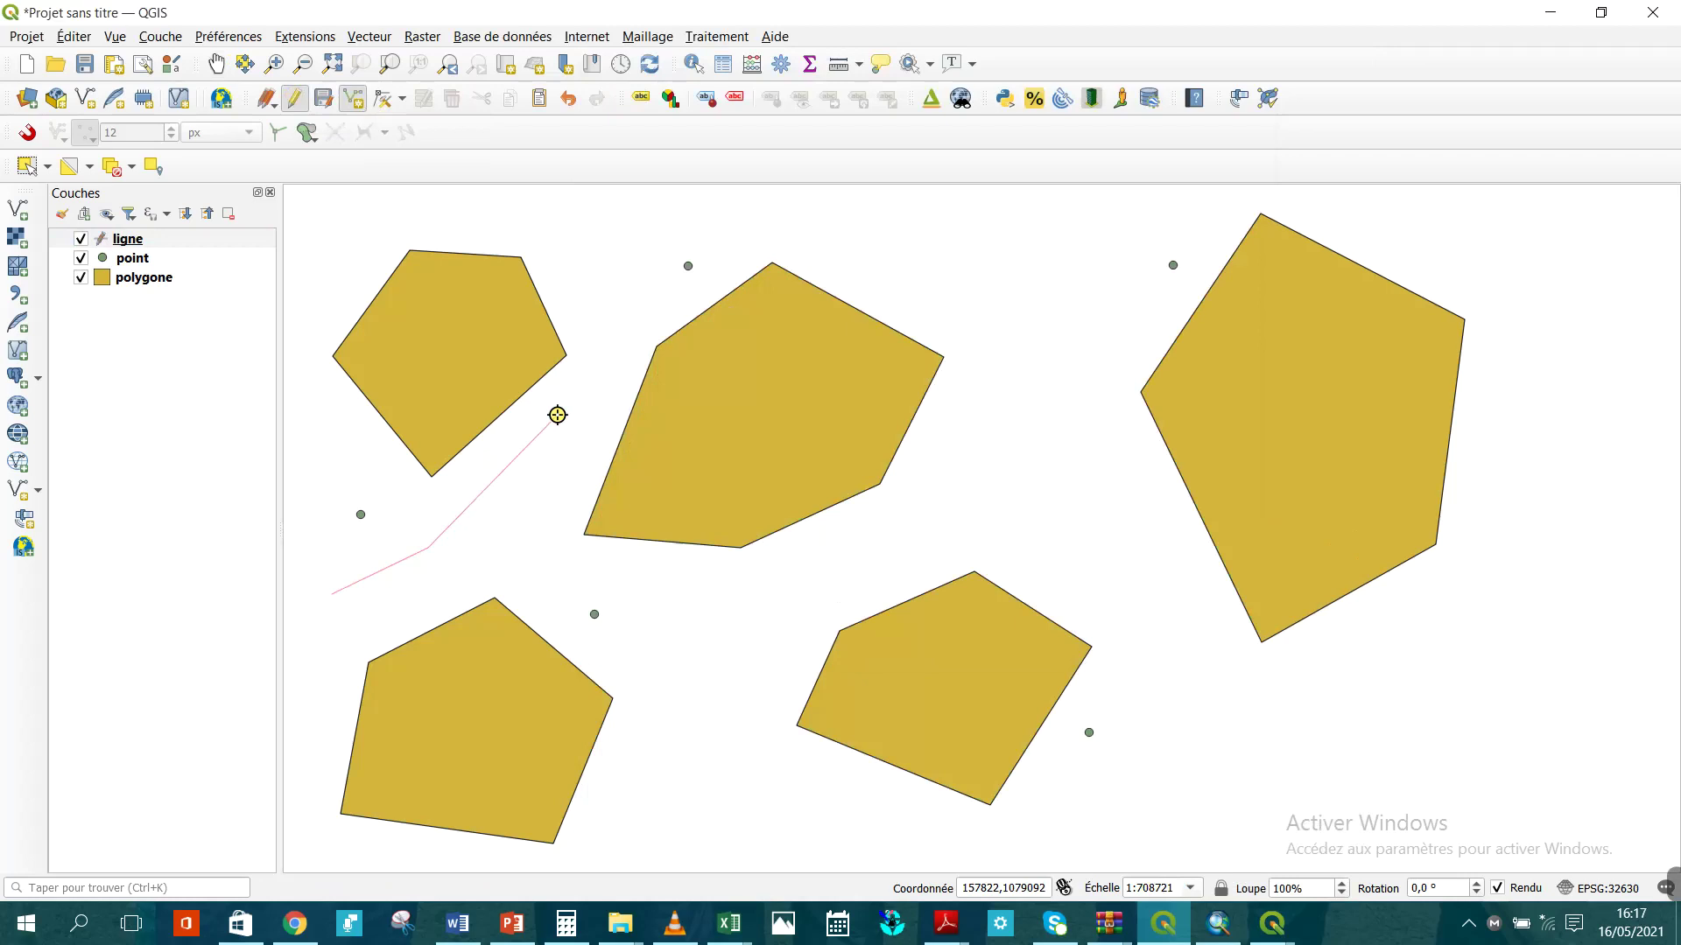
Digitize a two-segment line with id 2 around the northeastern side of the upper middle polygon.
left_click(786, 239)
left_click(984, 307)
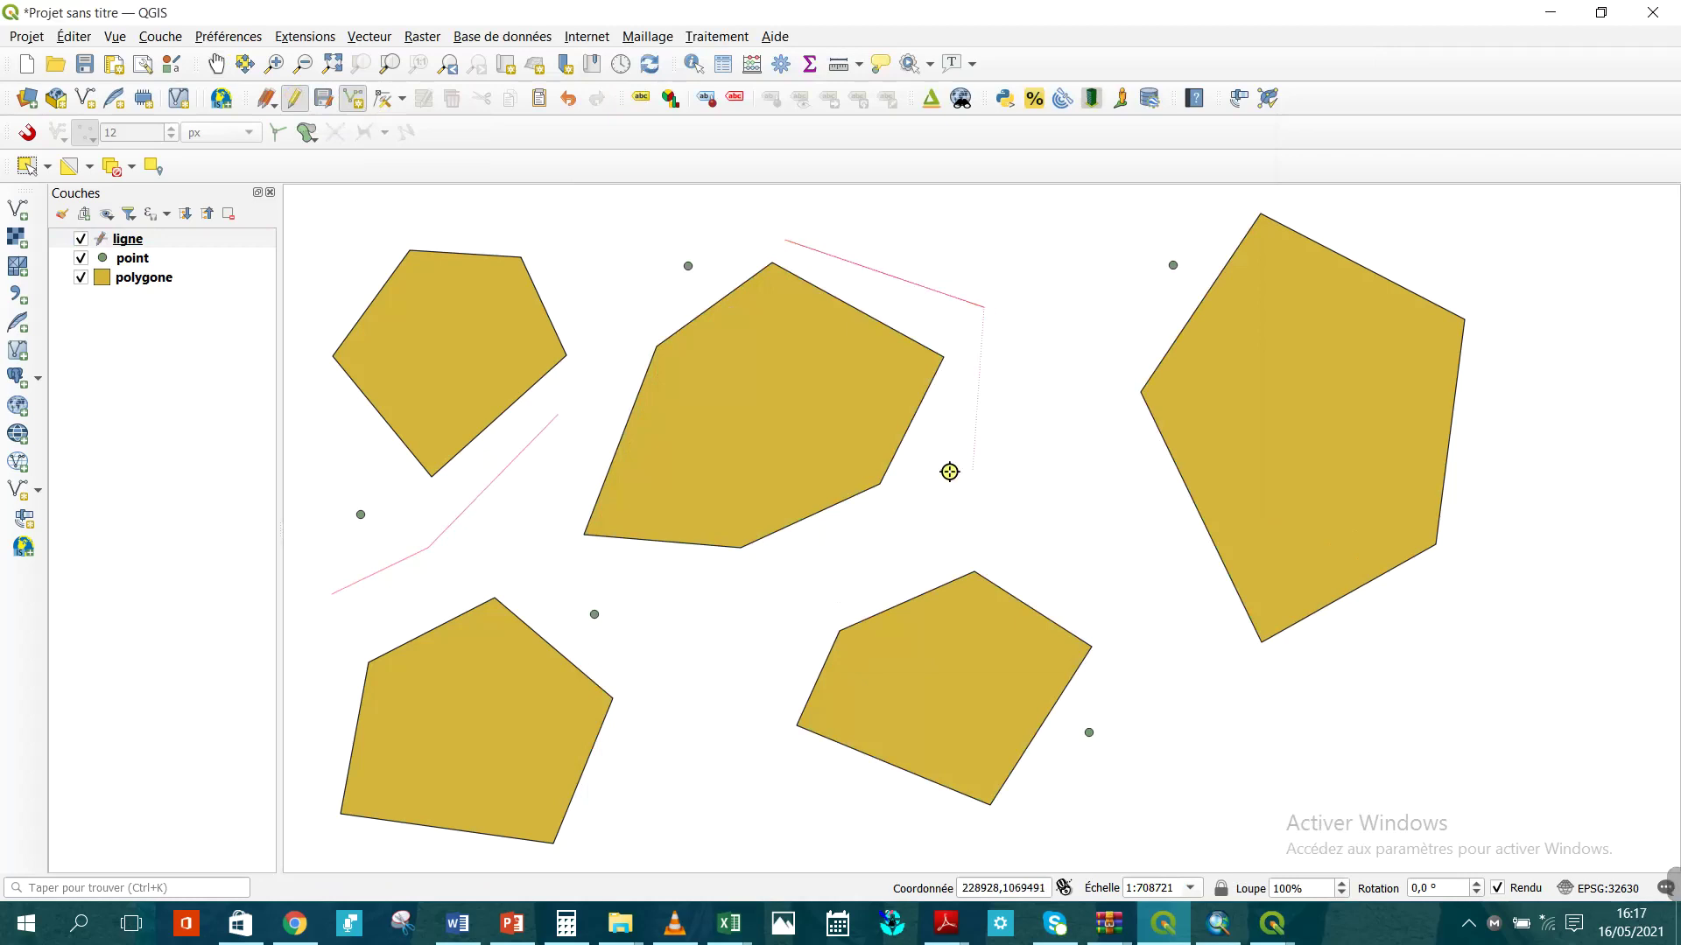
left_click(950, 472)
right_click(951, 473)
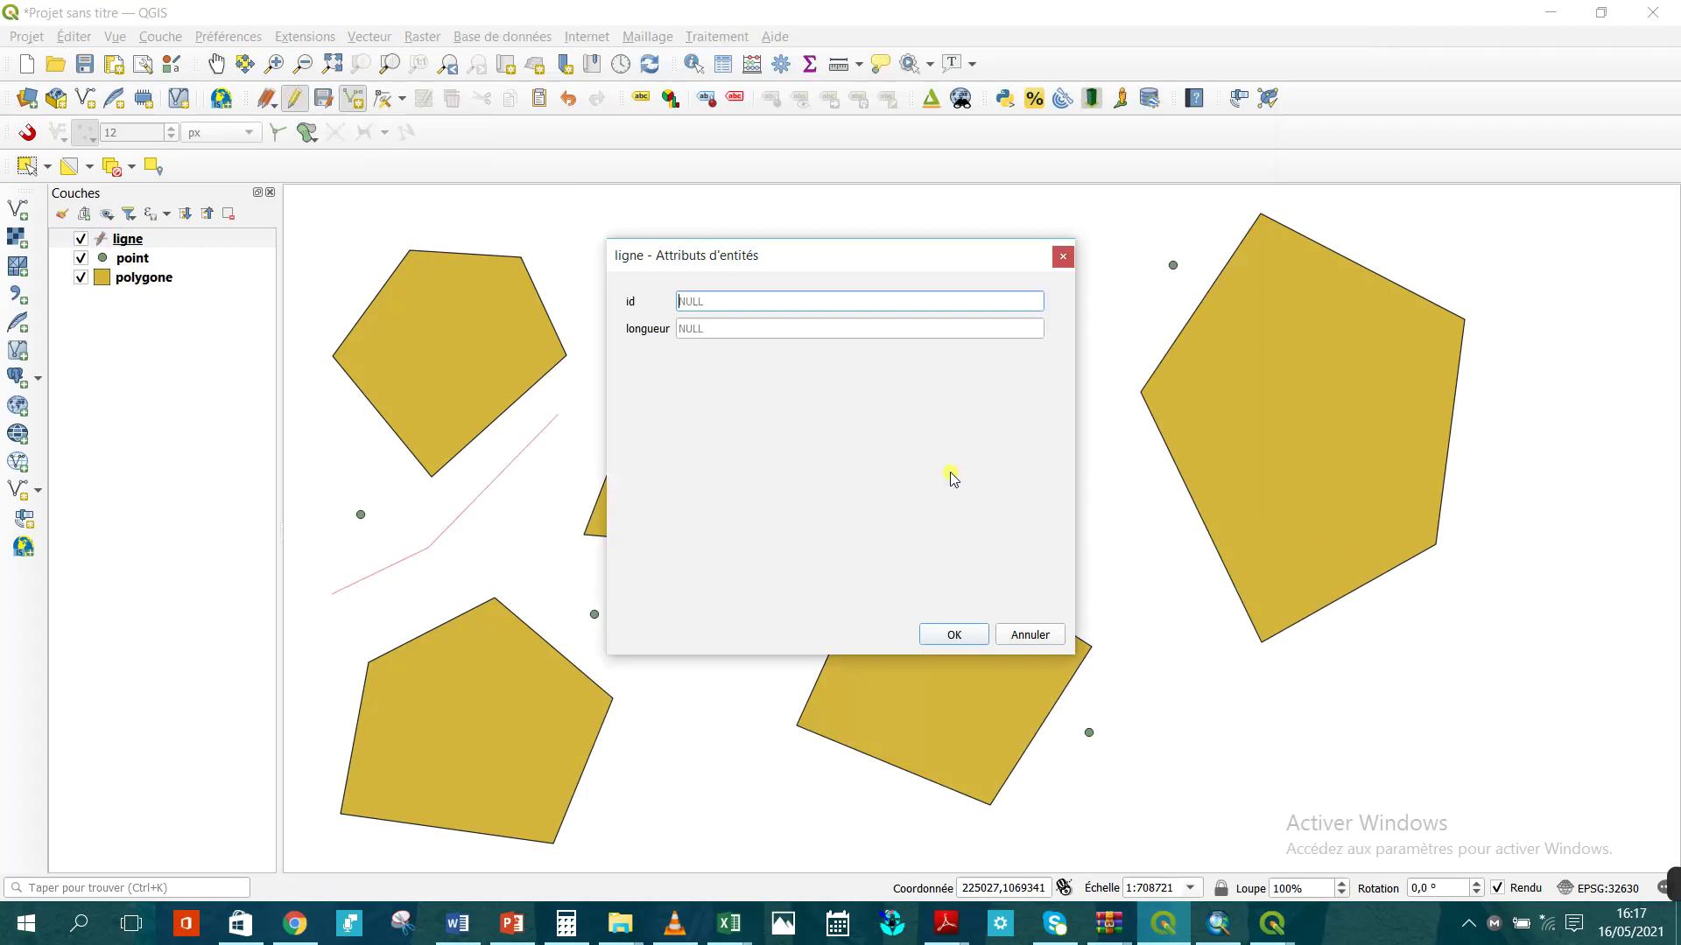
type("2")
key("Return")
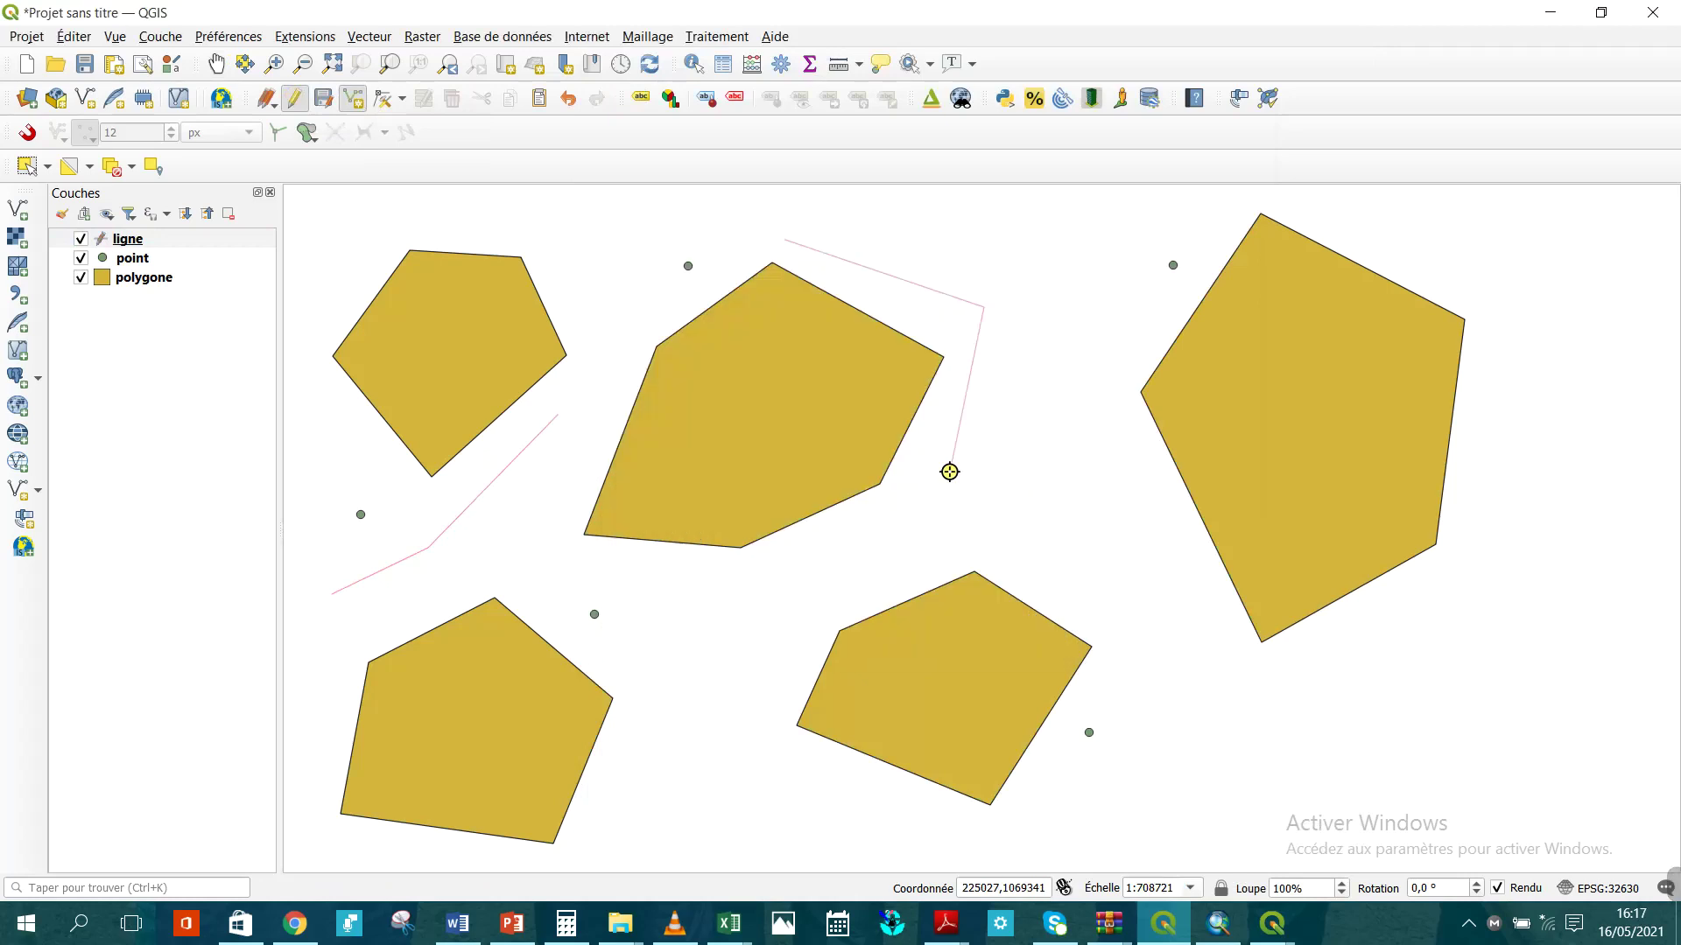
Digitize a three-segment line with id 3 around the northern side of the easternmost polygon.
left_click(1124, 342)
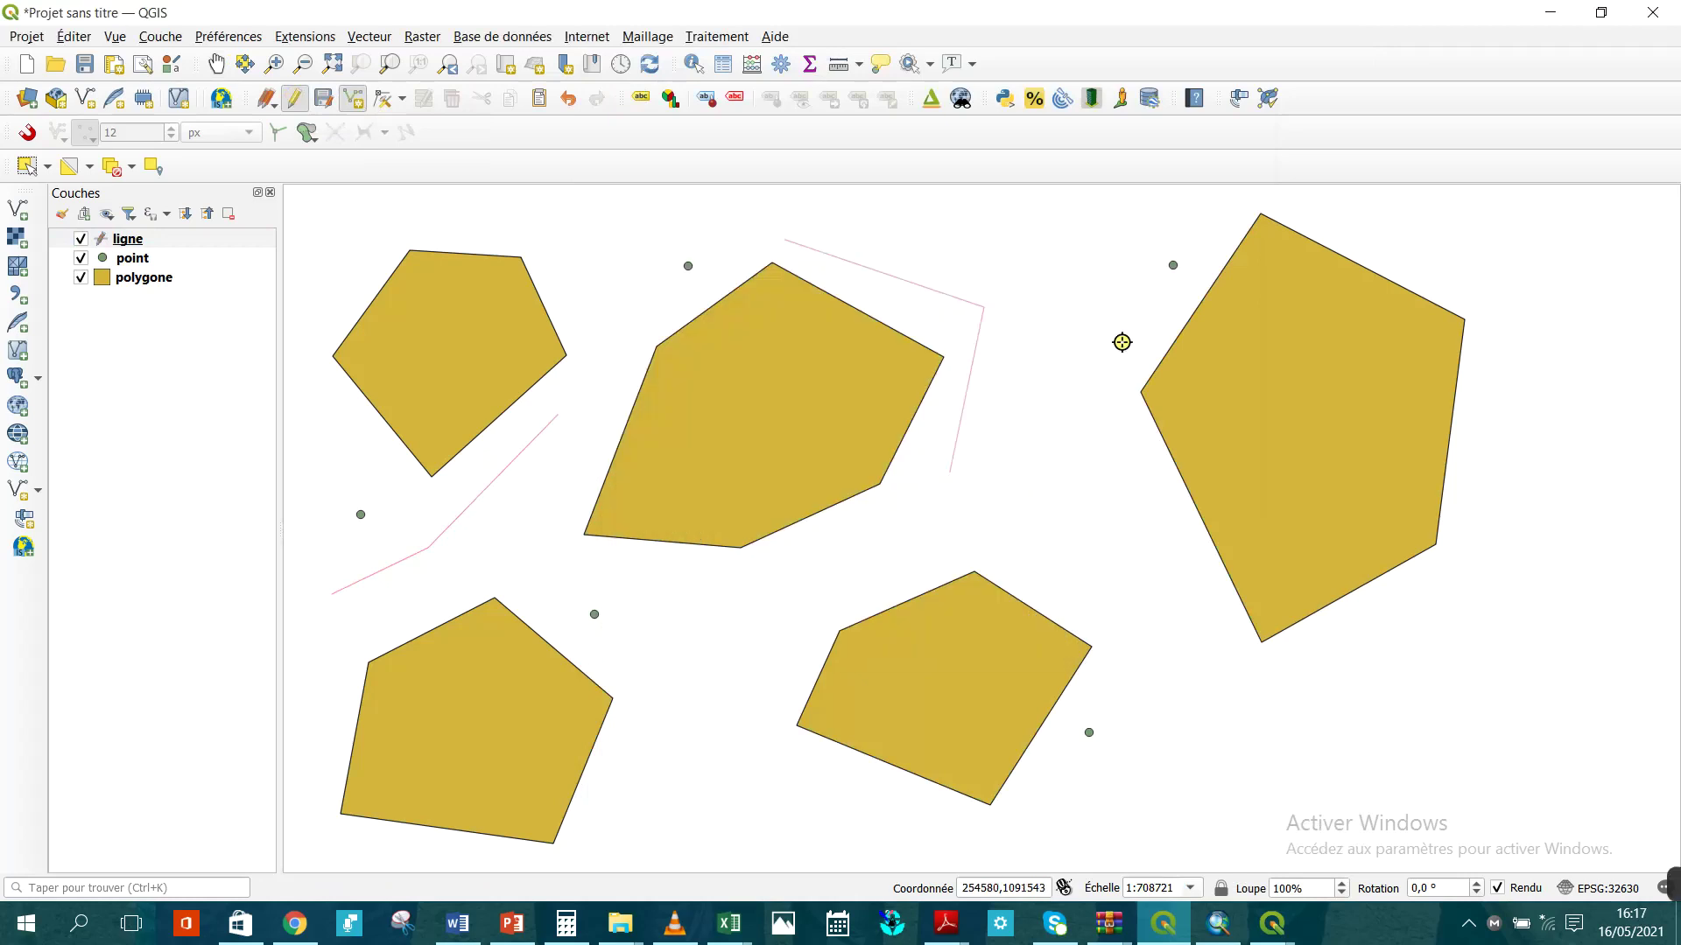
left_click(1238, 202)
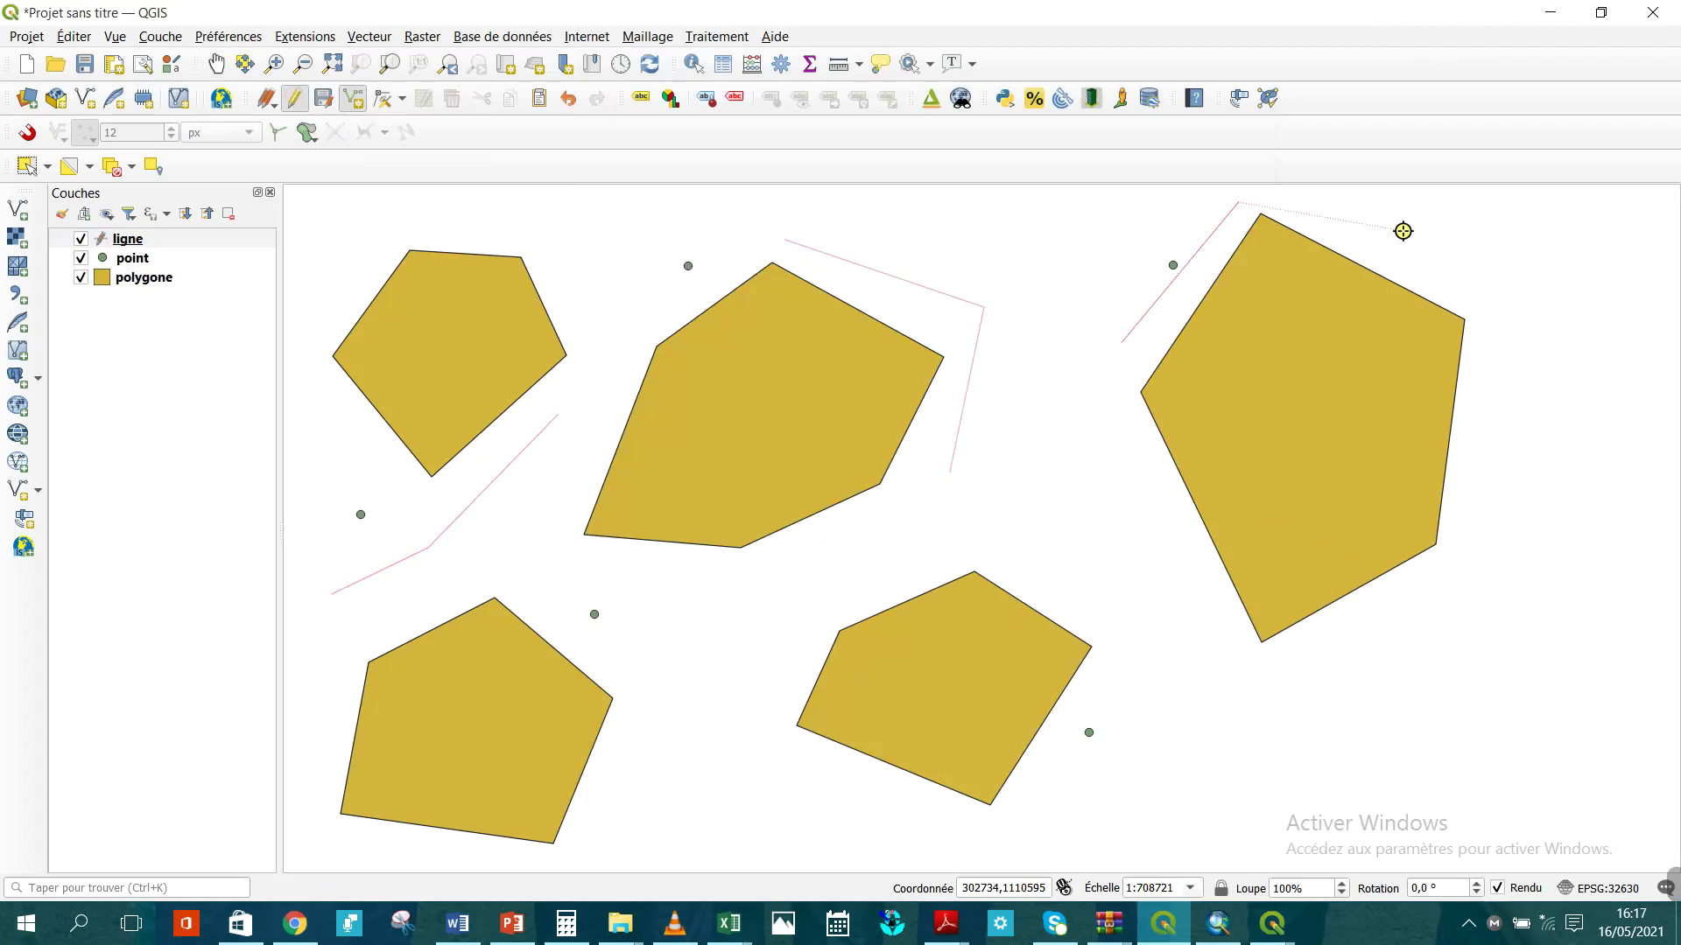
left_click(1403, 231)
left_click(1583, 351)
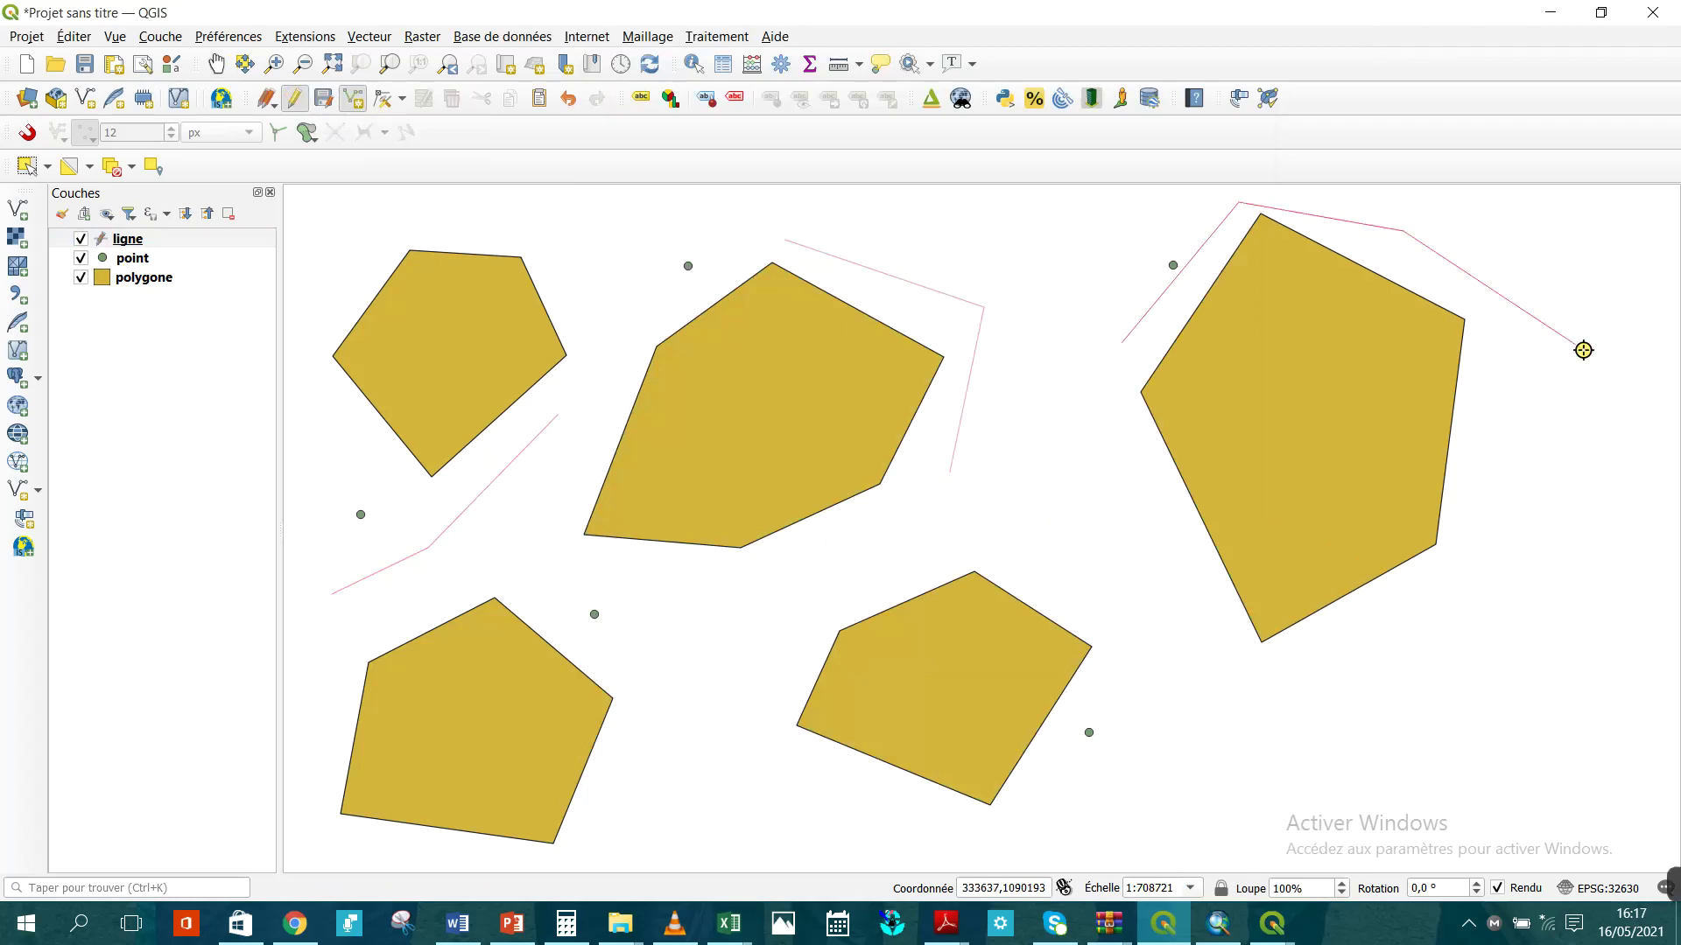
right_click(1584, 350)
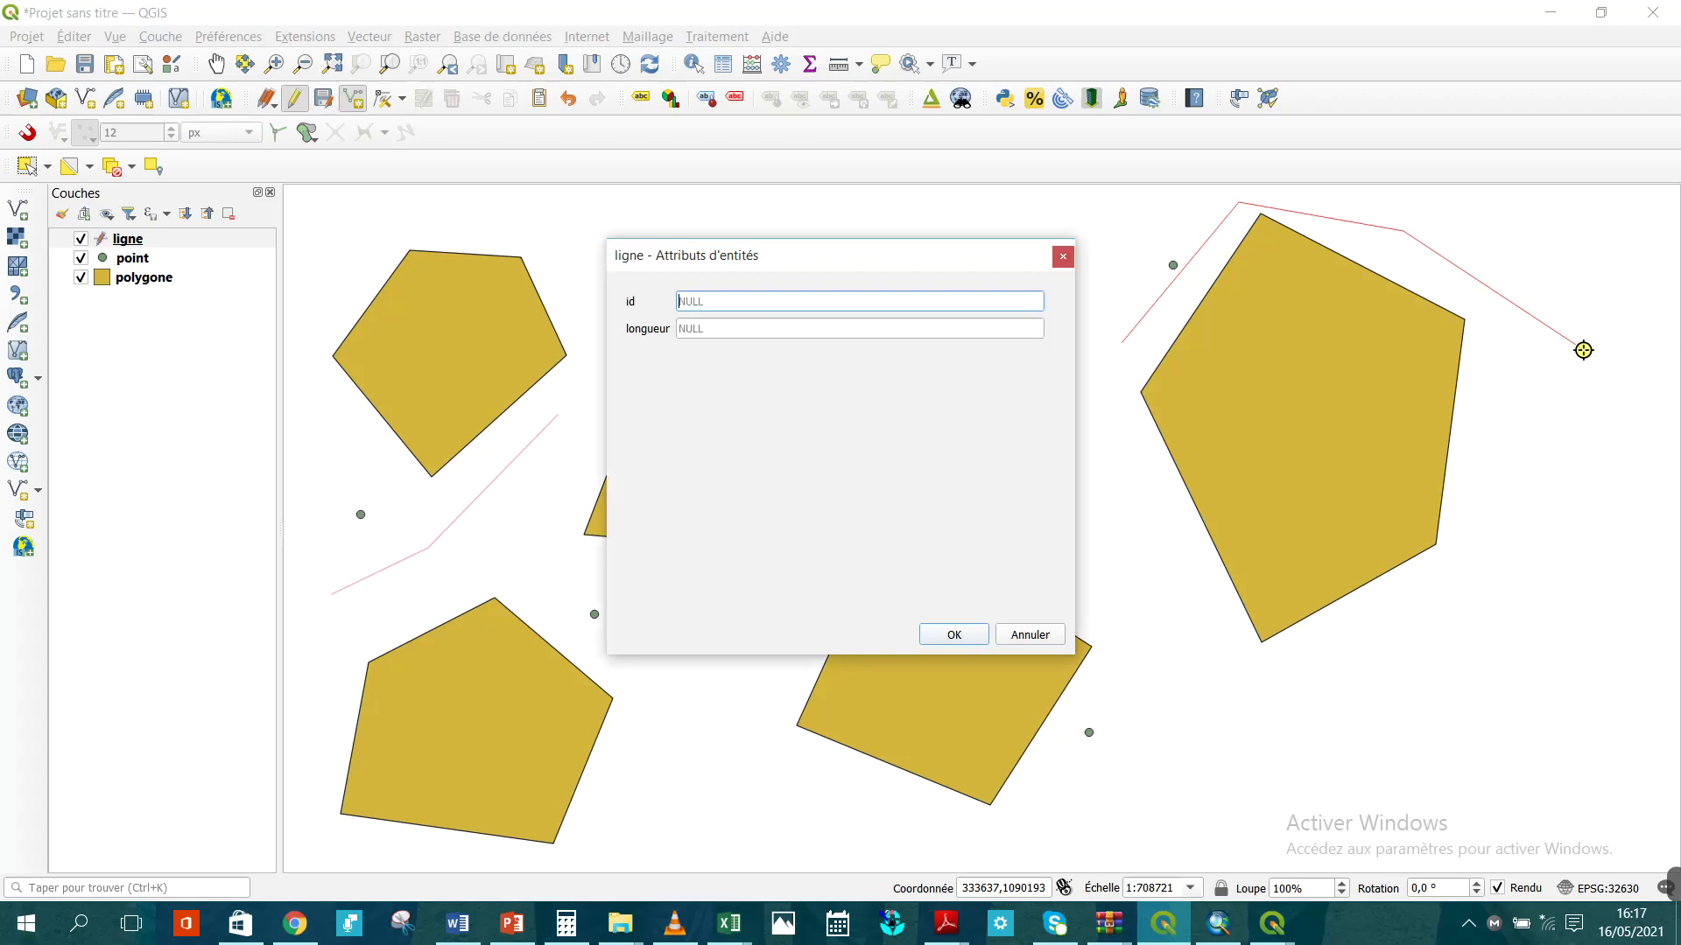
type("3")
key("Return")
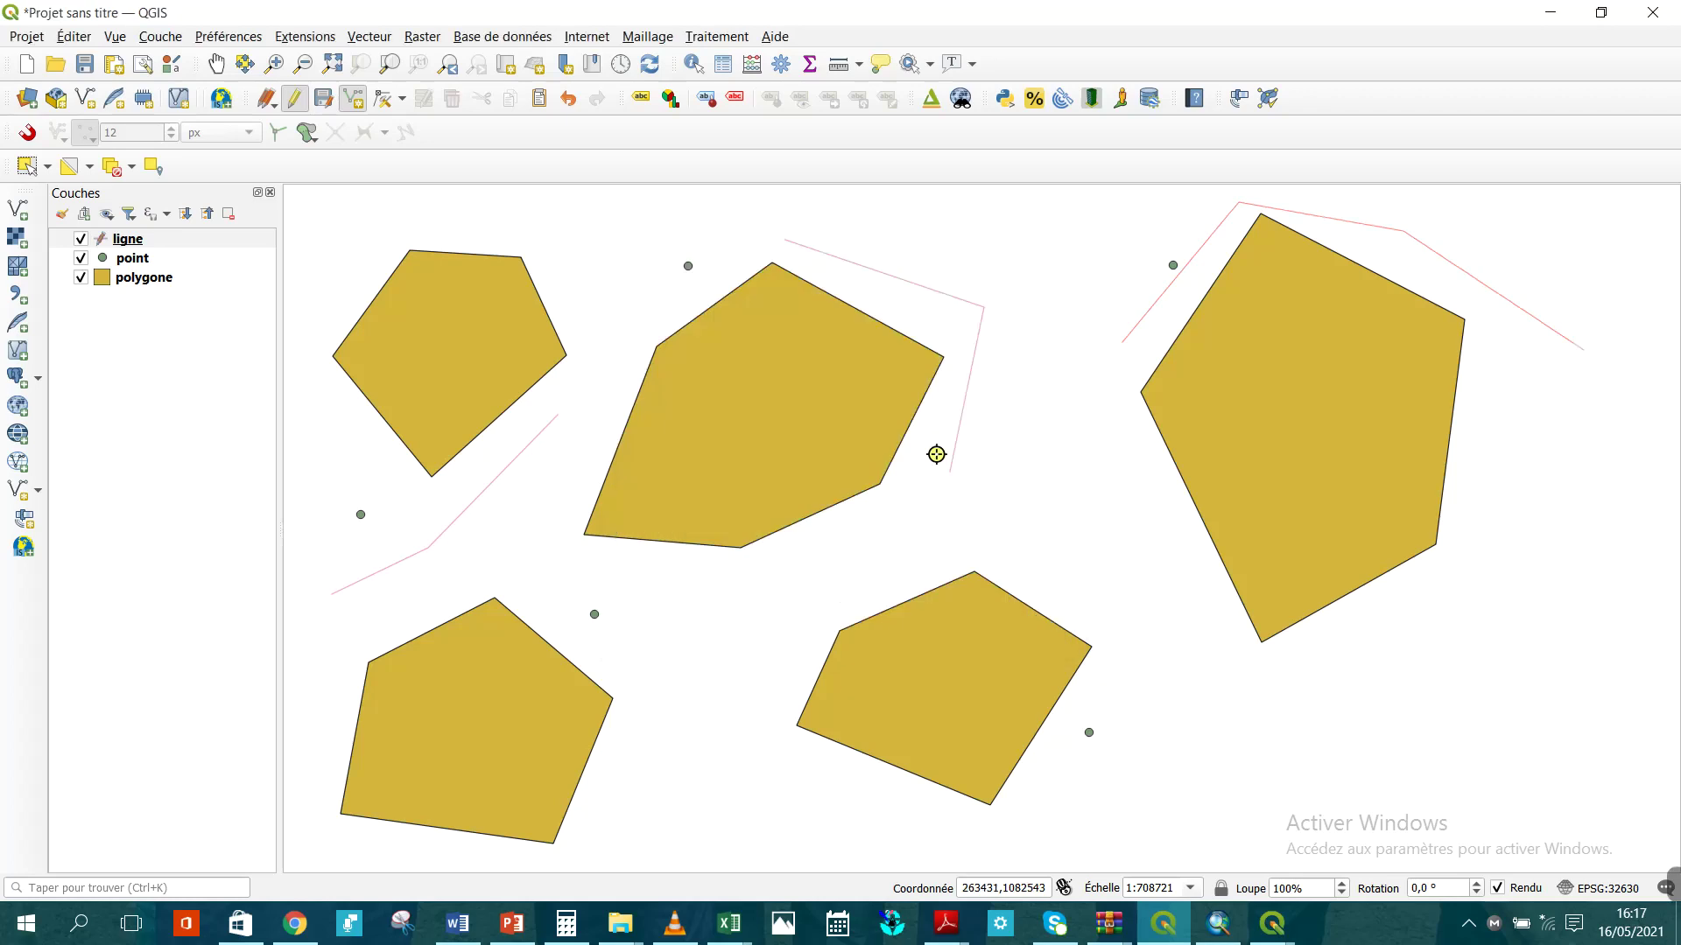
Digitize a two-segment line with id 4 around the southeastern side of the southwestern polygon.
left_click(671, 731)
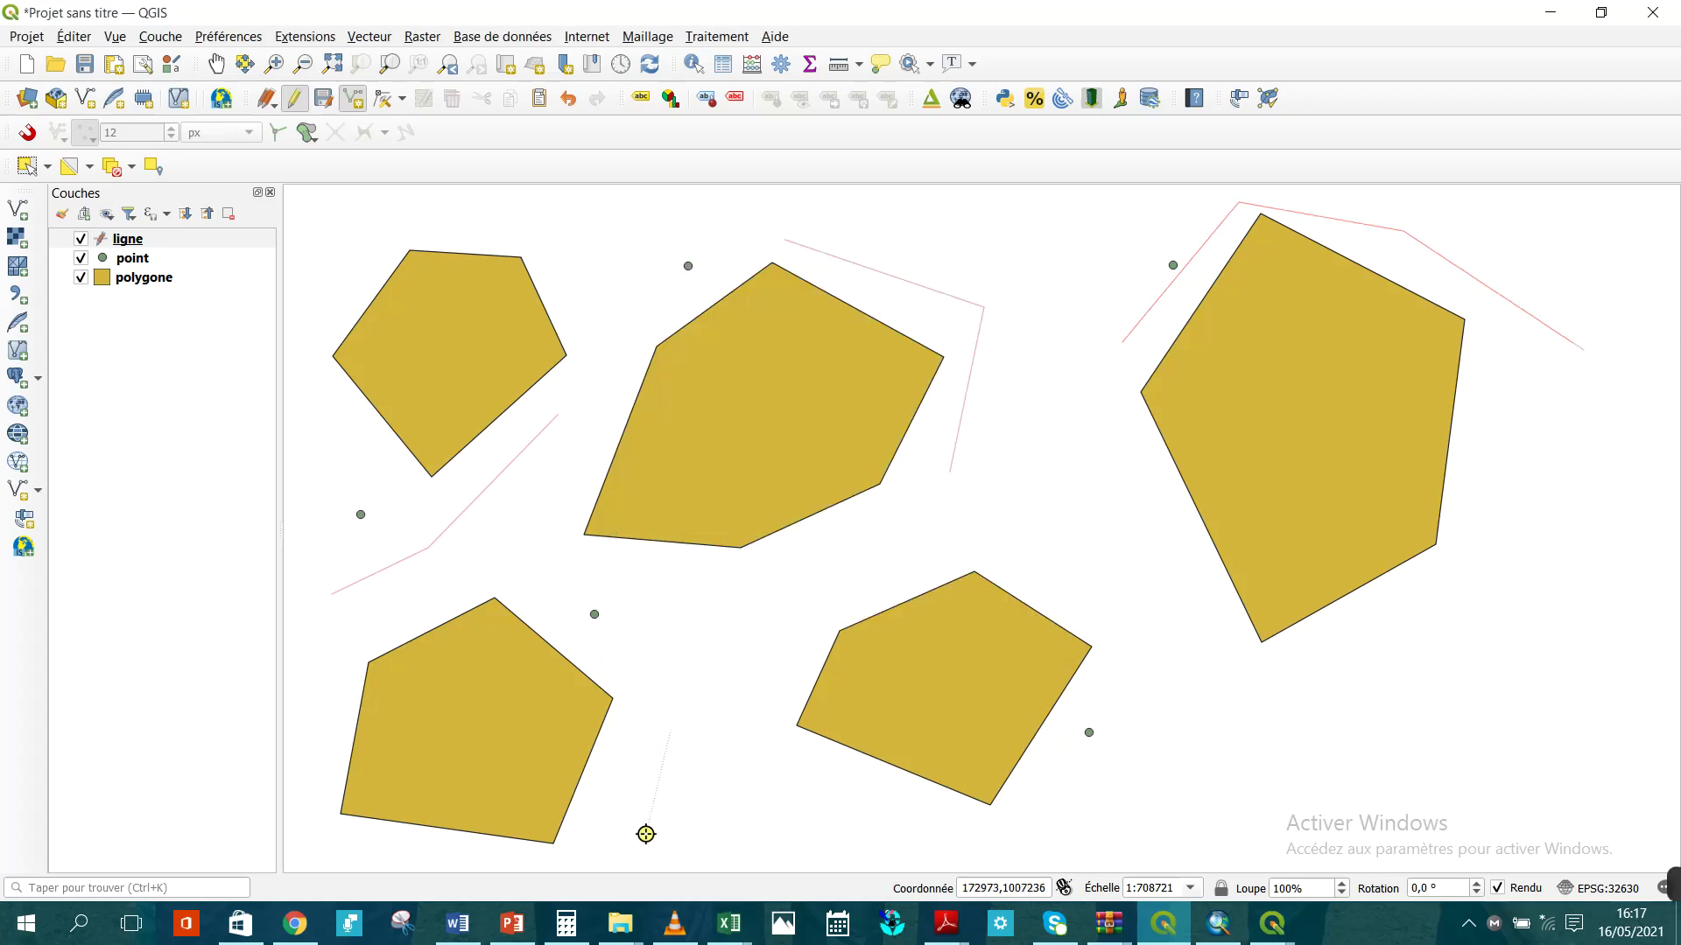
left_click(598, 854)
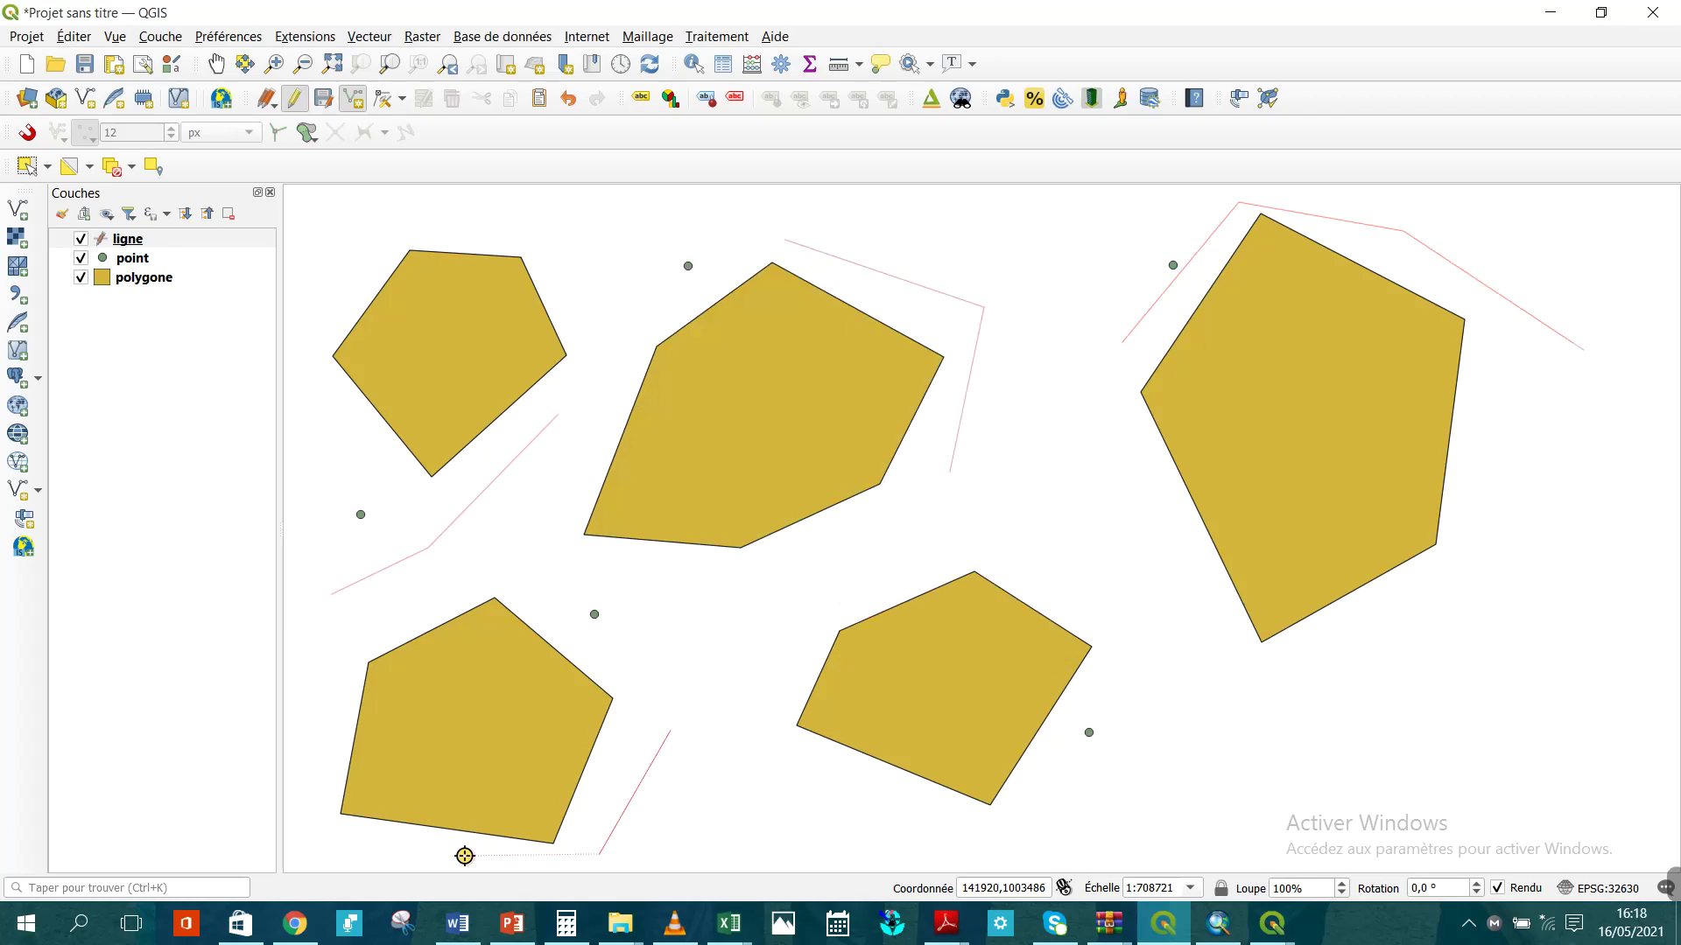
left_click(463, 856)
right_click(464, 856)
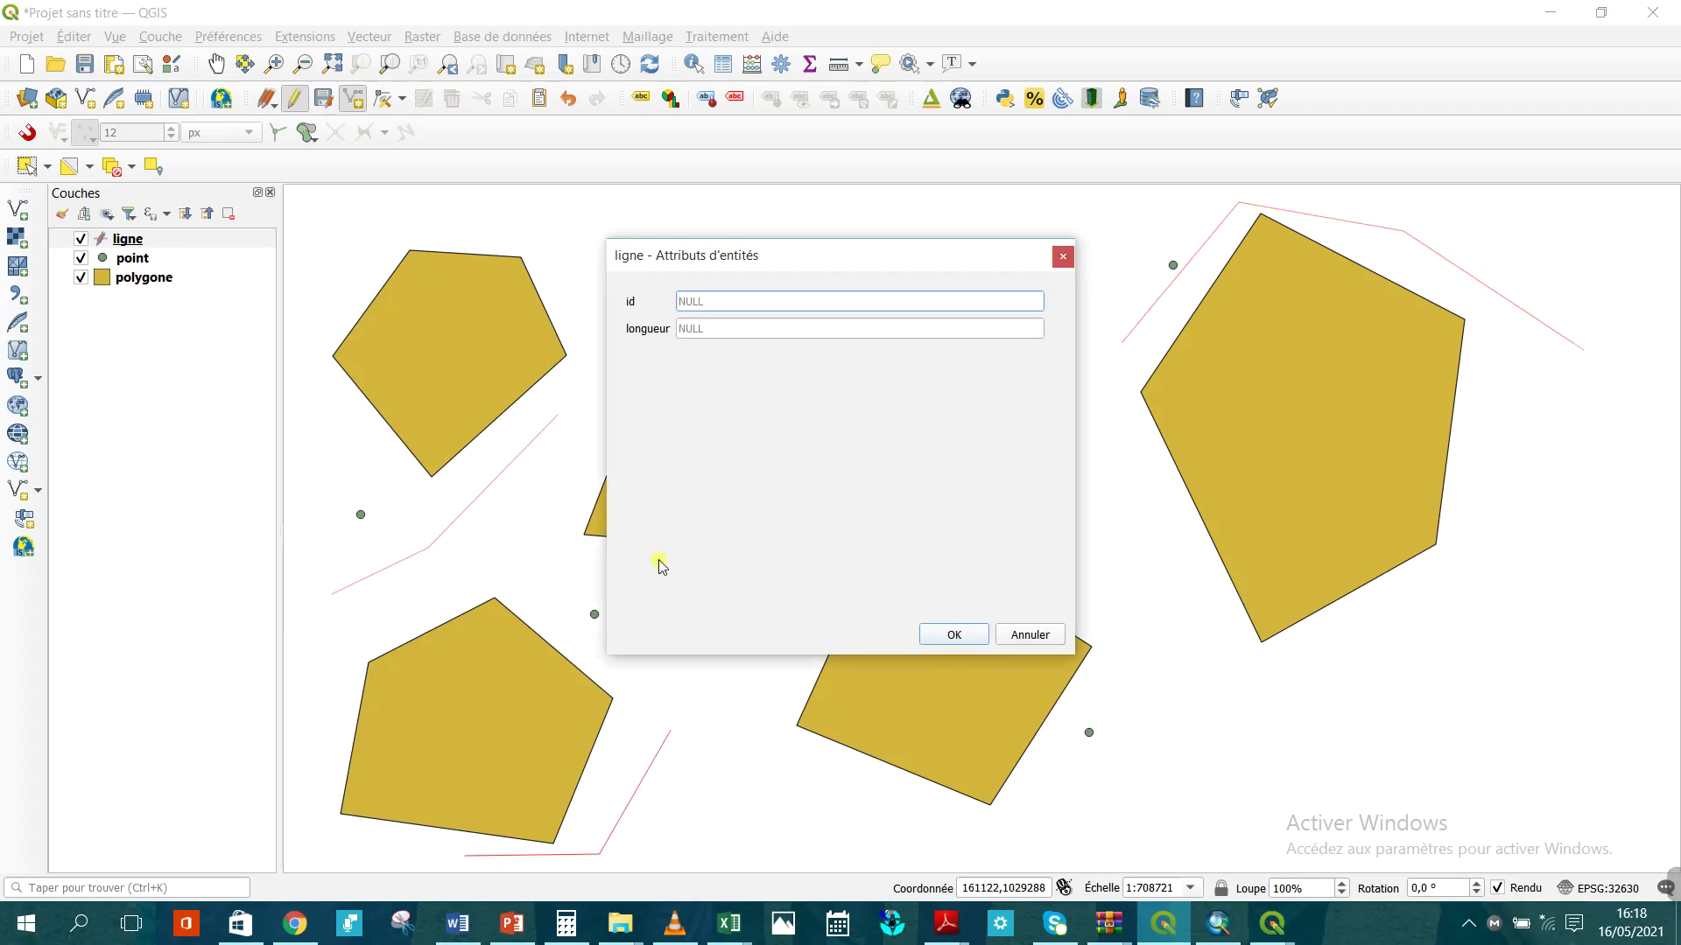
type("4")
key("Return")
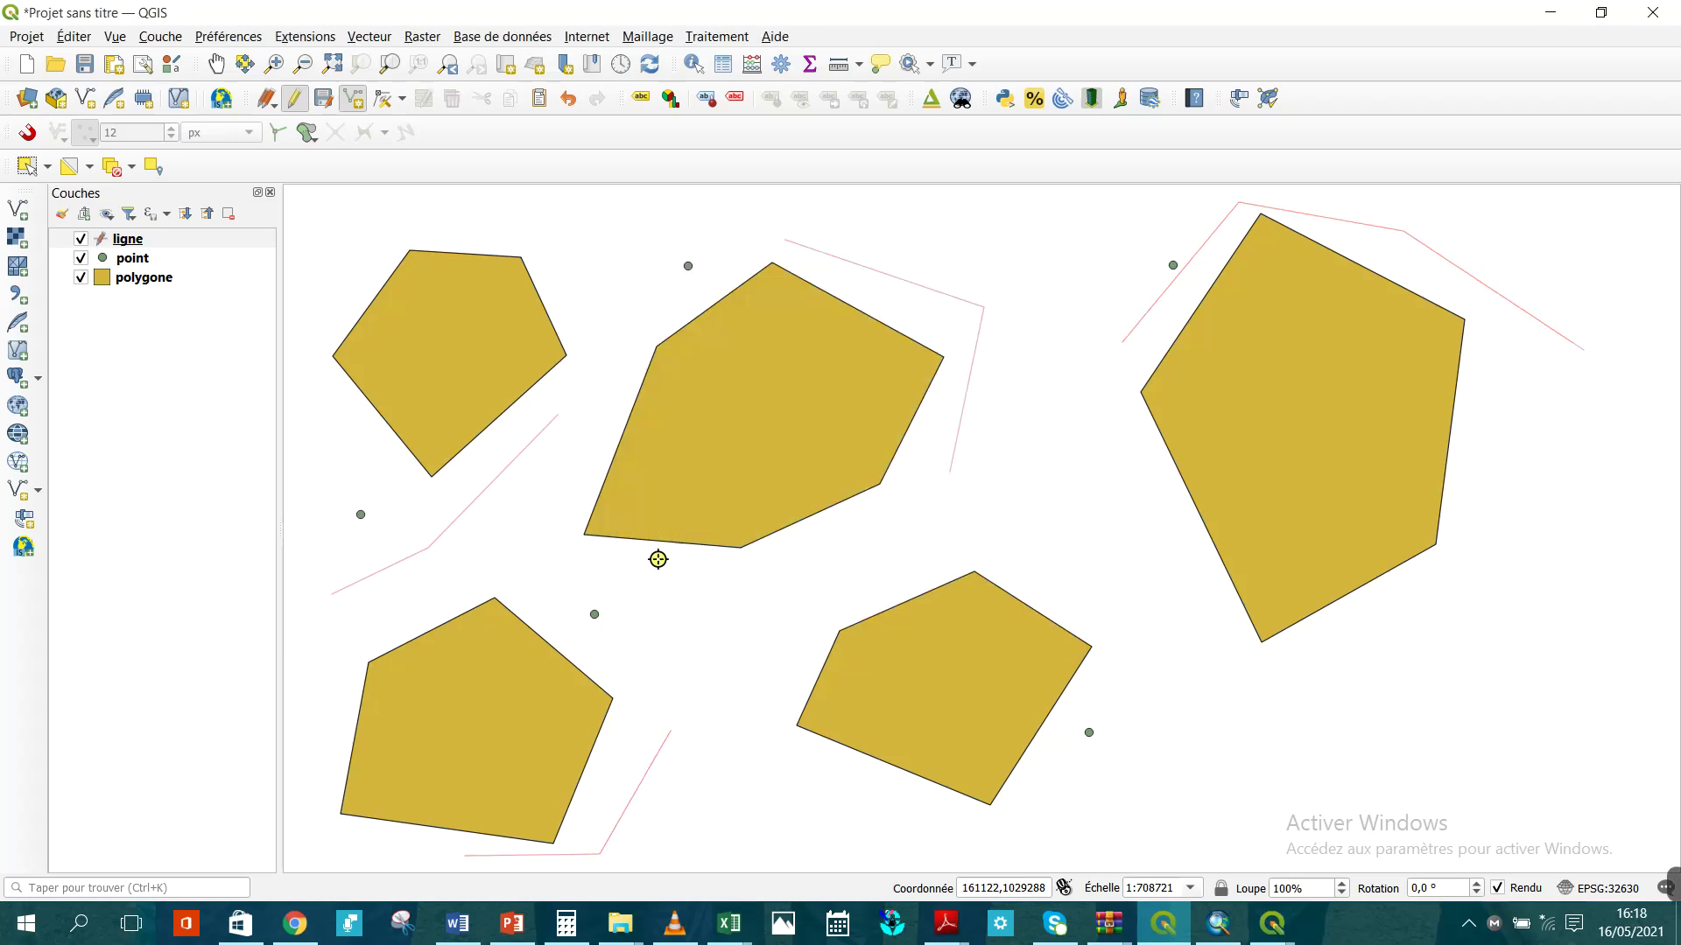
Digitize a straight line with id 5 running east from just southeast of the lower middle polygon.
left_click(1081, 766)
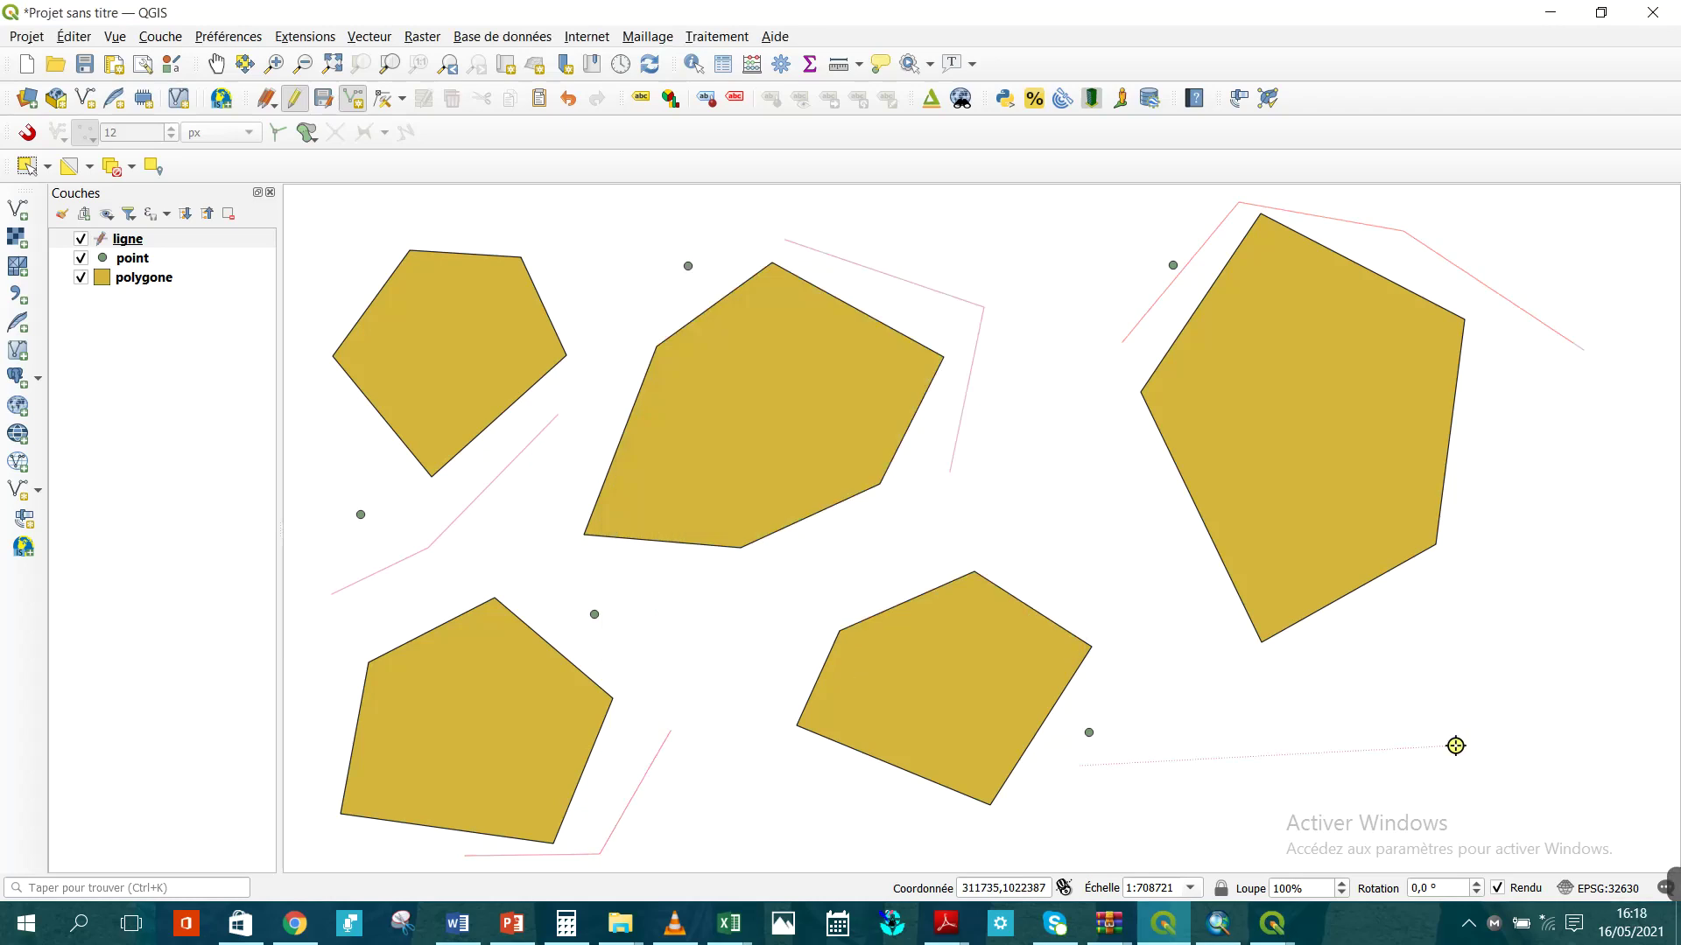
left_click(1504, 746)
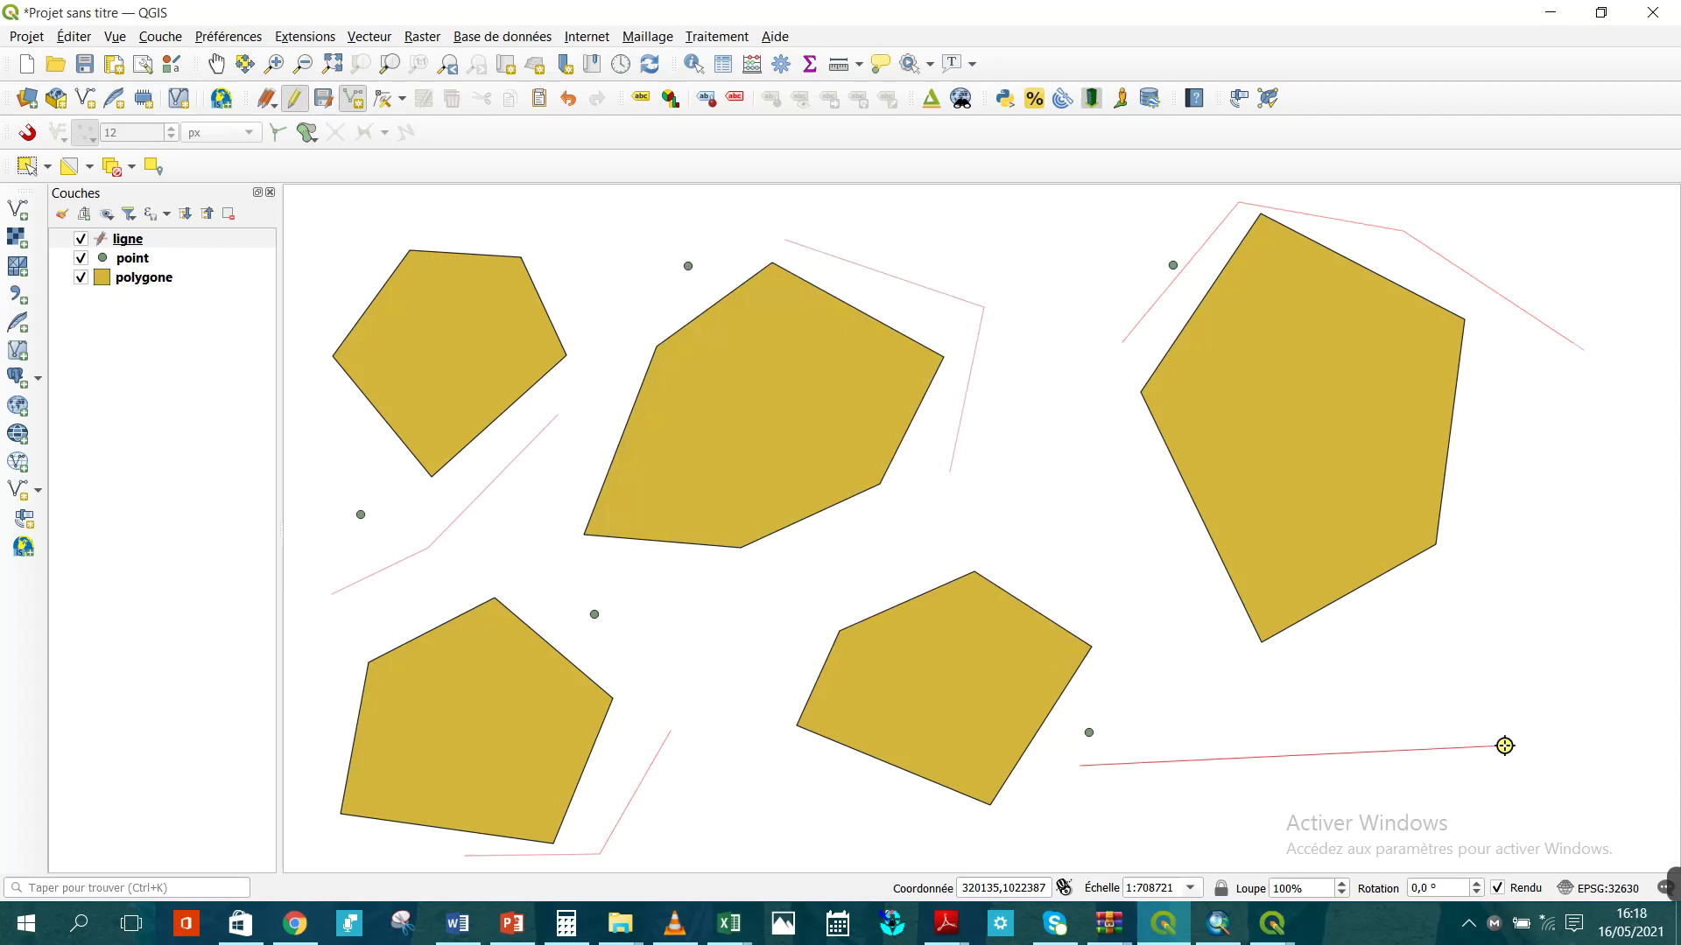
right_click(1504, 746)
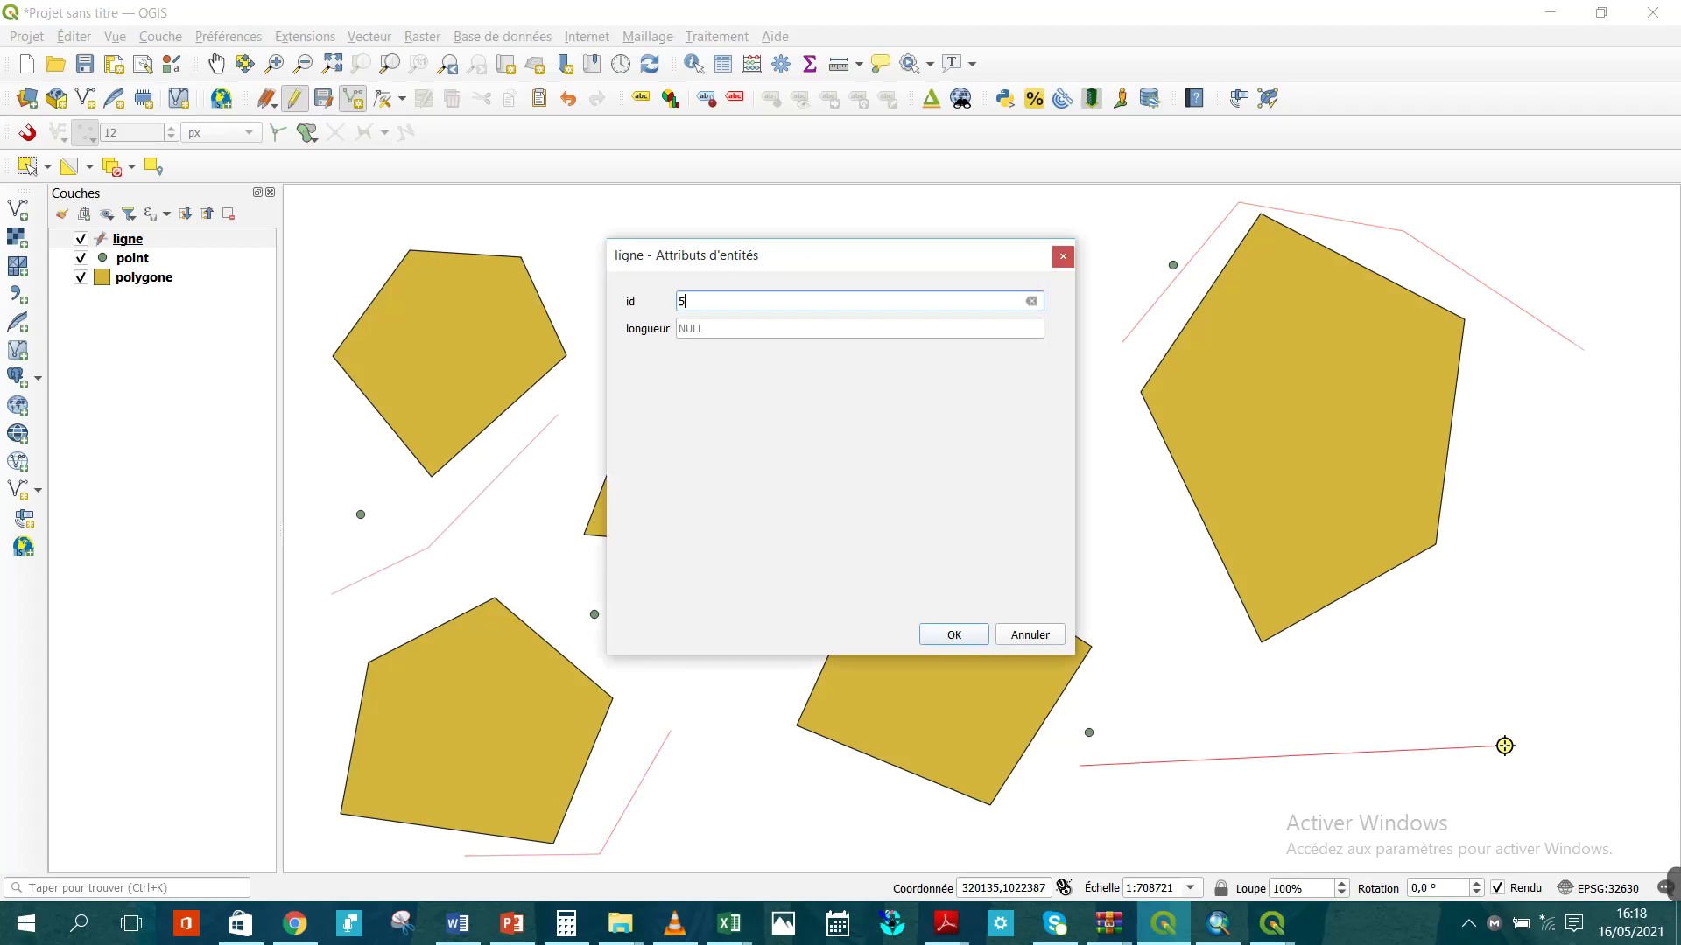
key("Escape")
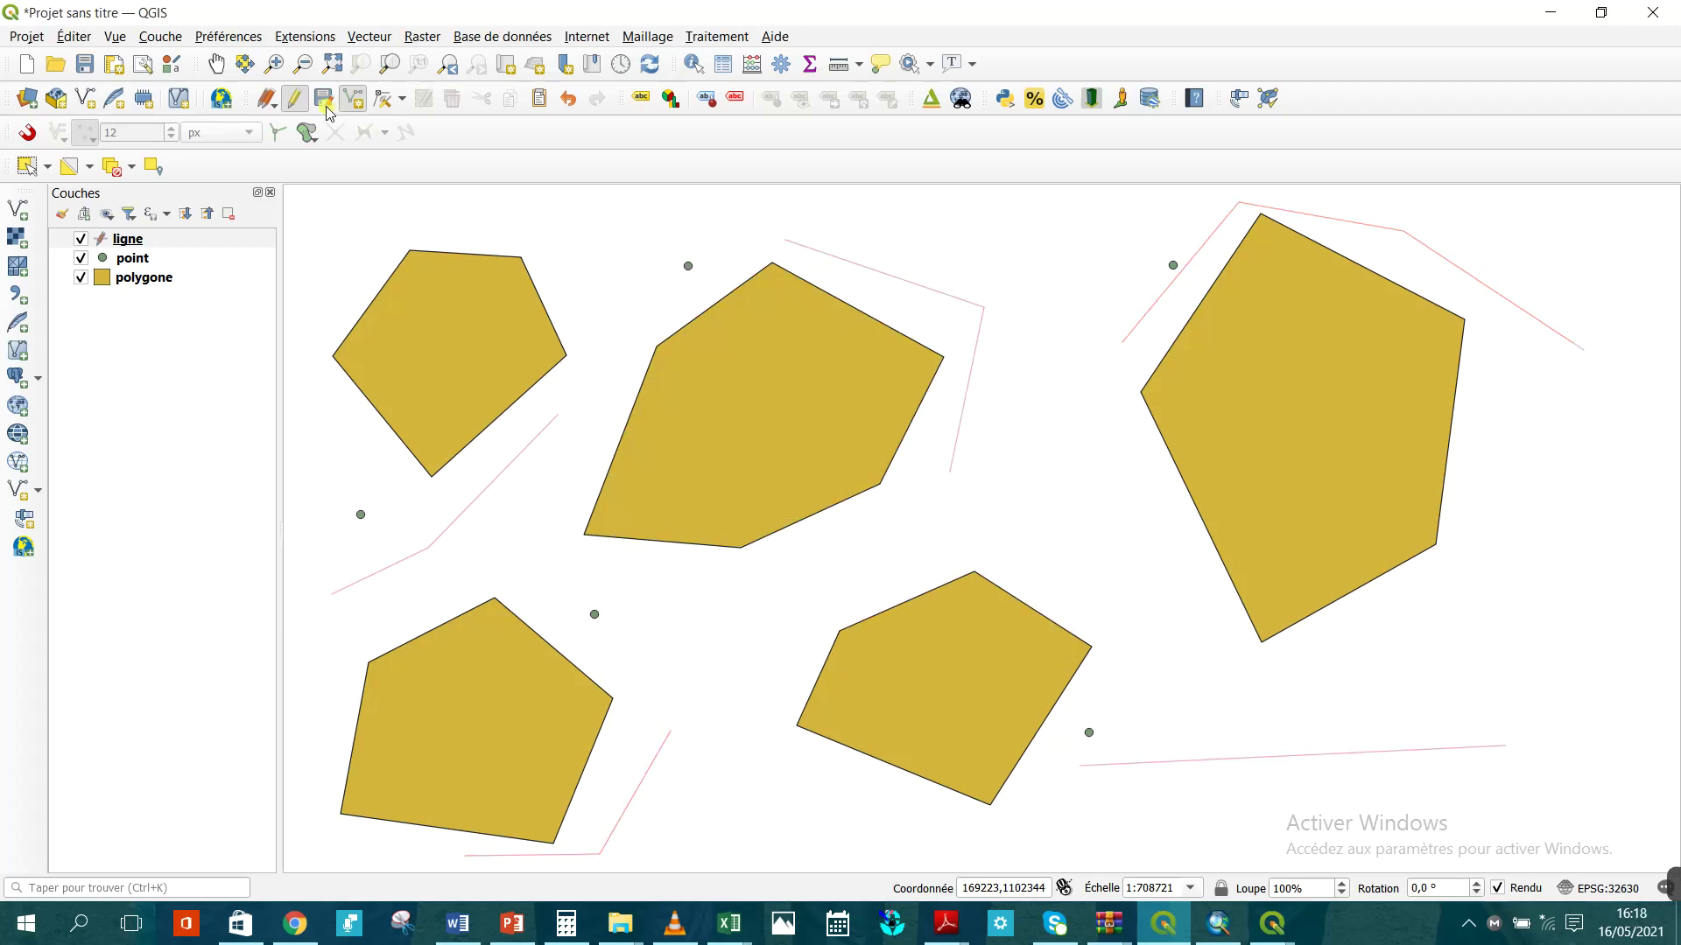
Stop editing the ligne layer, saving its changes, and select the layer again.
left_click(294, 99)
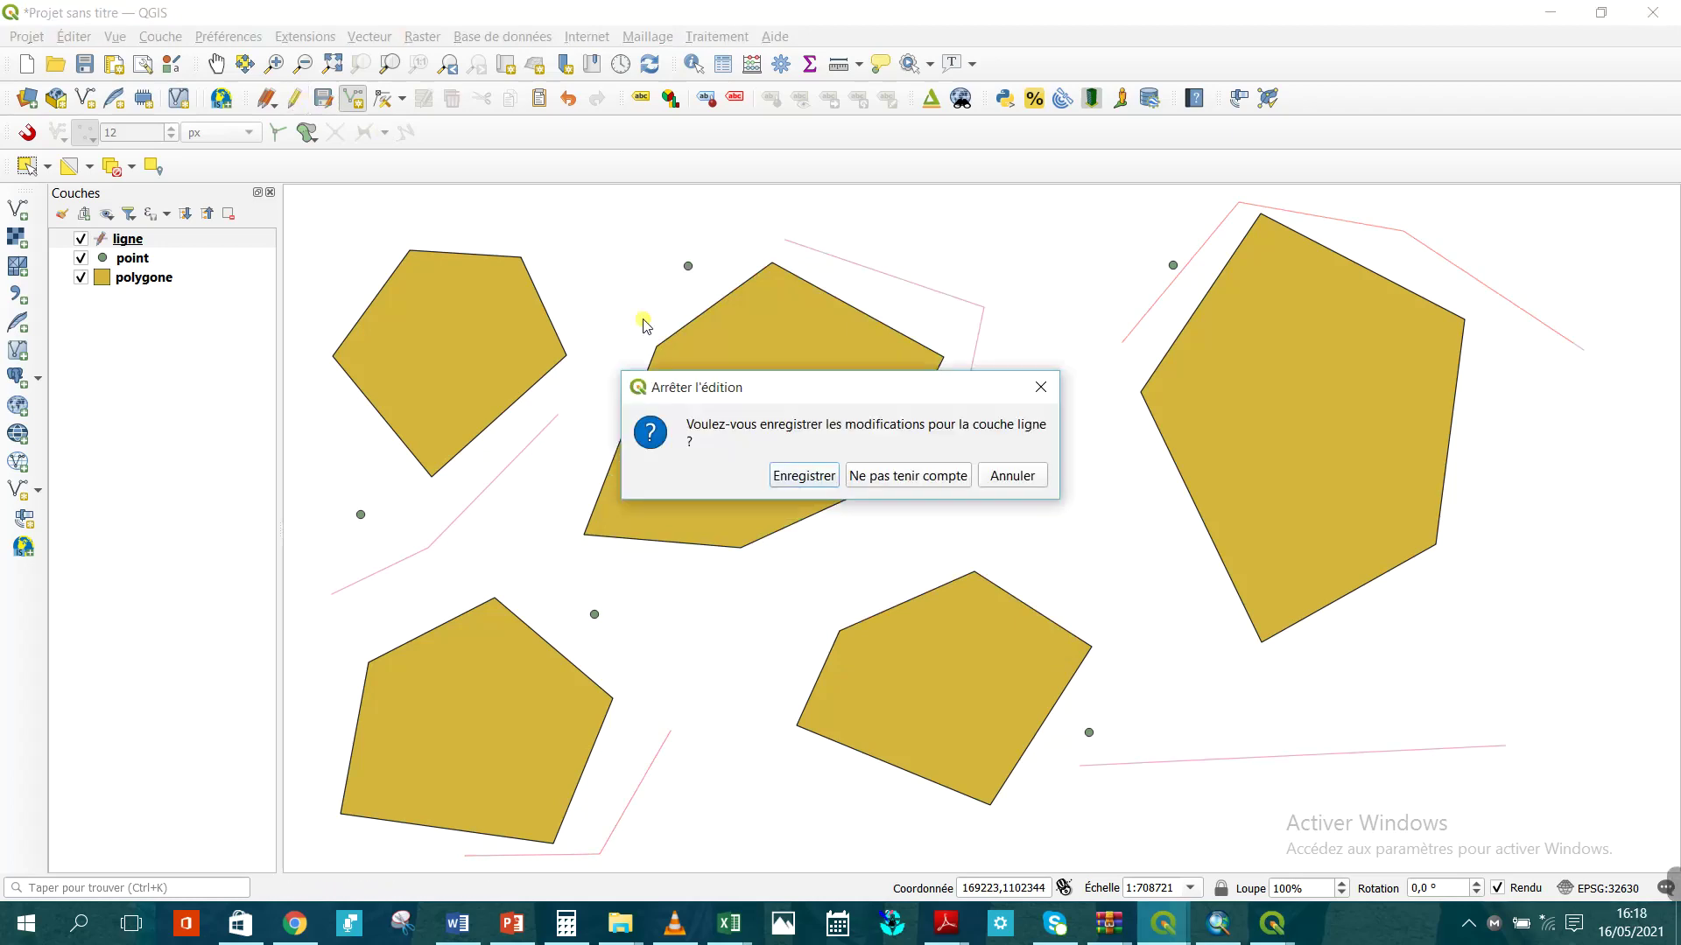
left_click(804, 478)
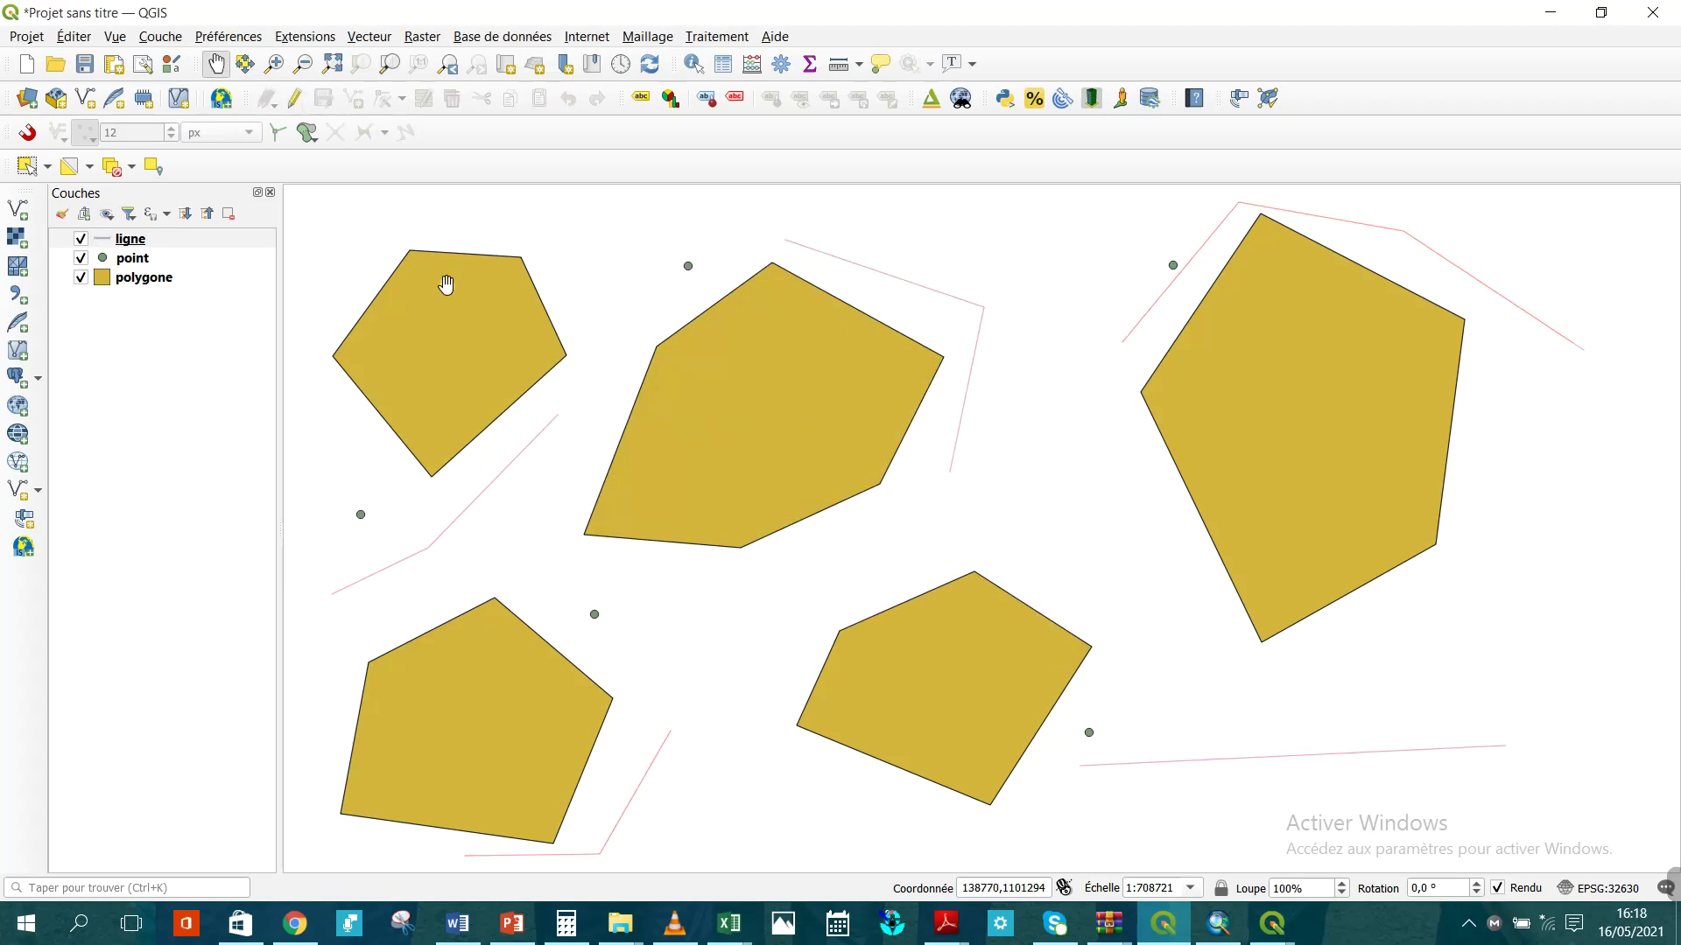
left_click(190, 243)
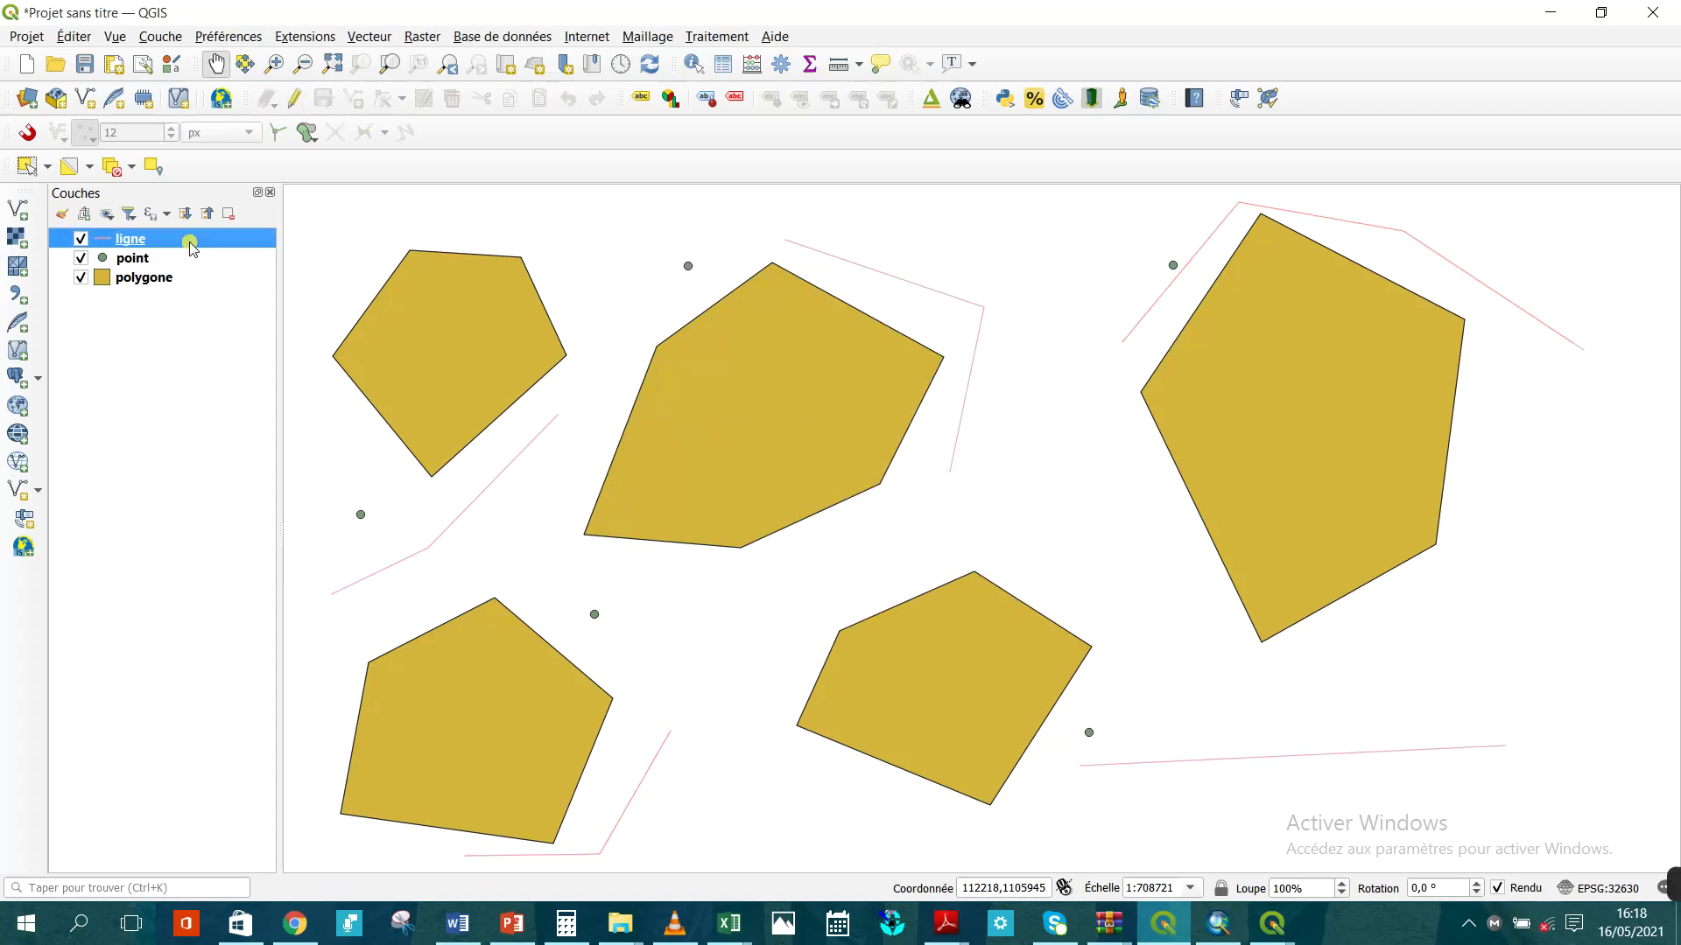
Update the existing longueur field in the ligne attribute table with the field calculator, using the expression $length.
right_click(190, 244)
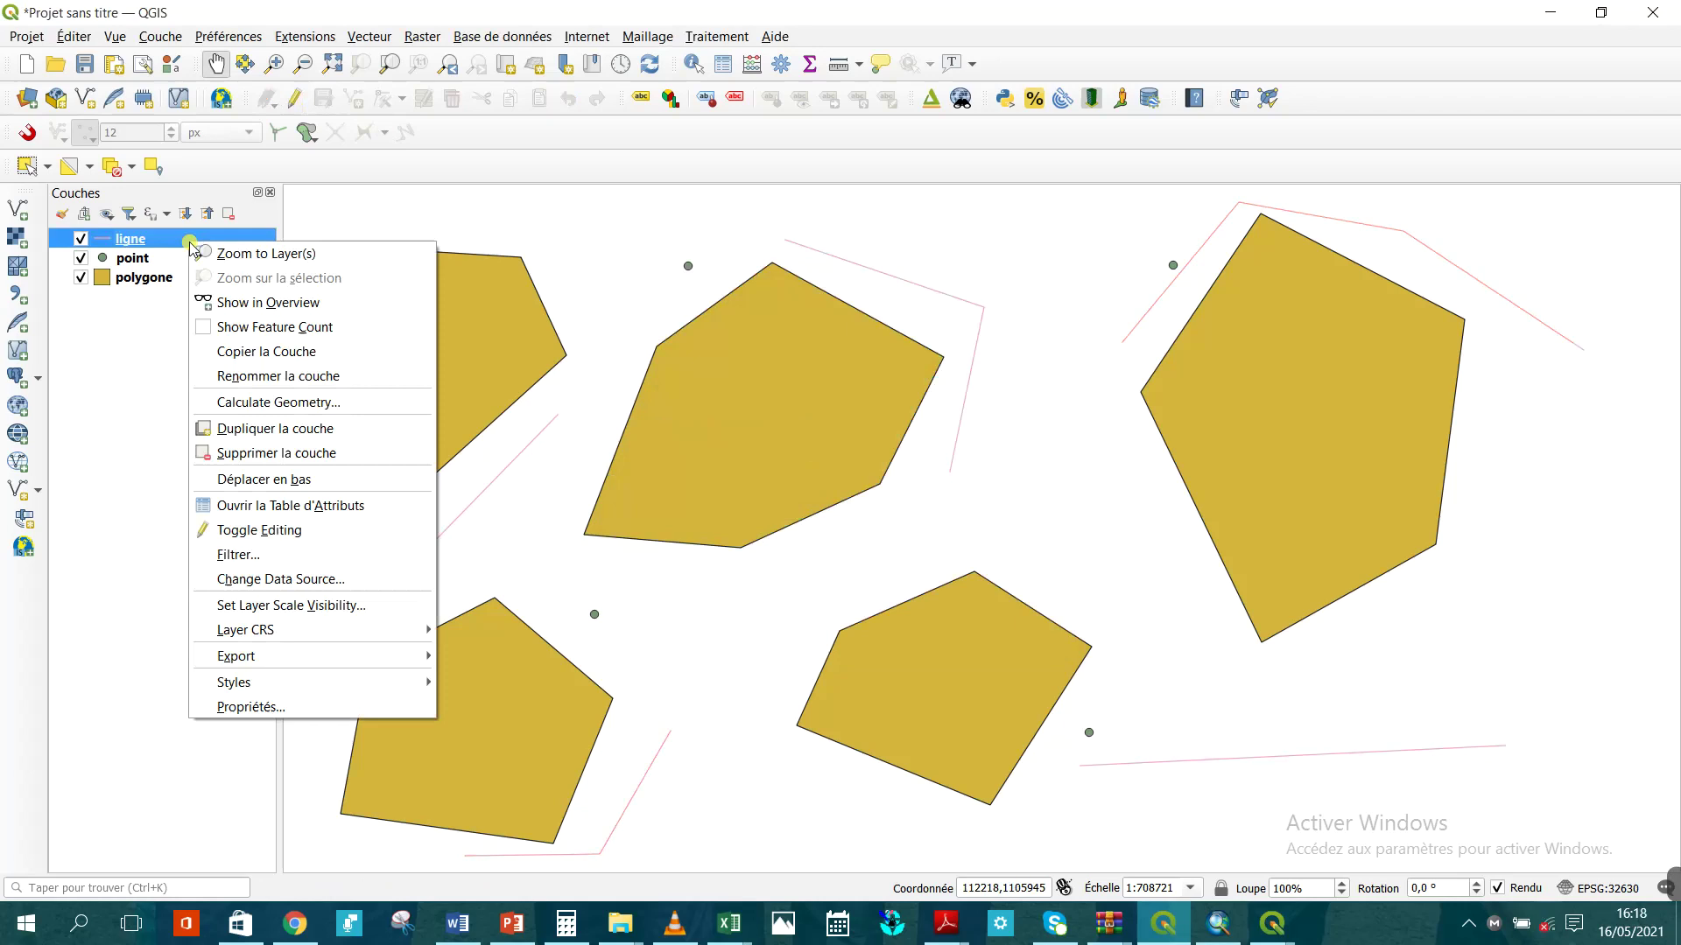
left_click(333, 511)
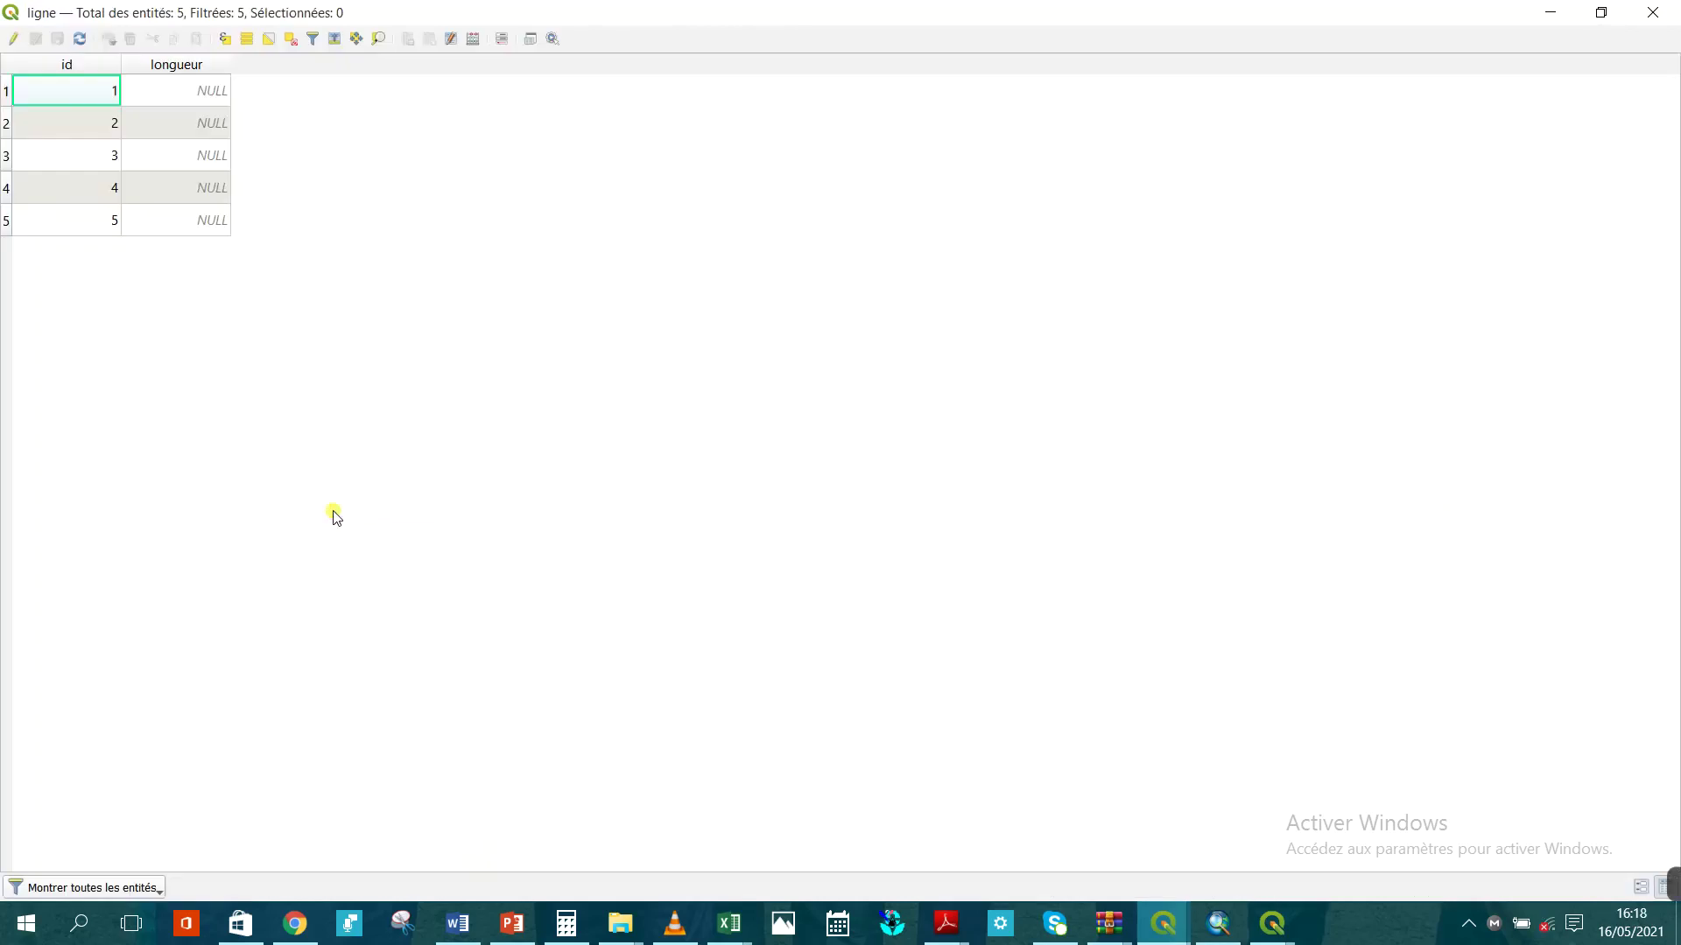
left_click(474, 39)
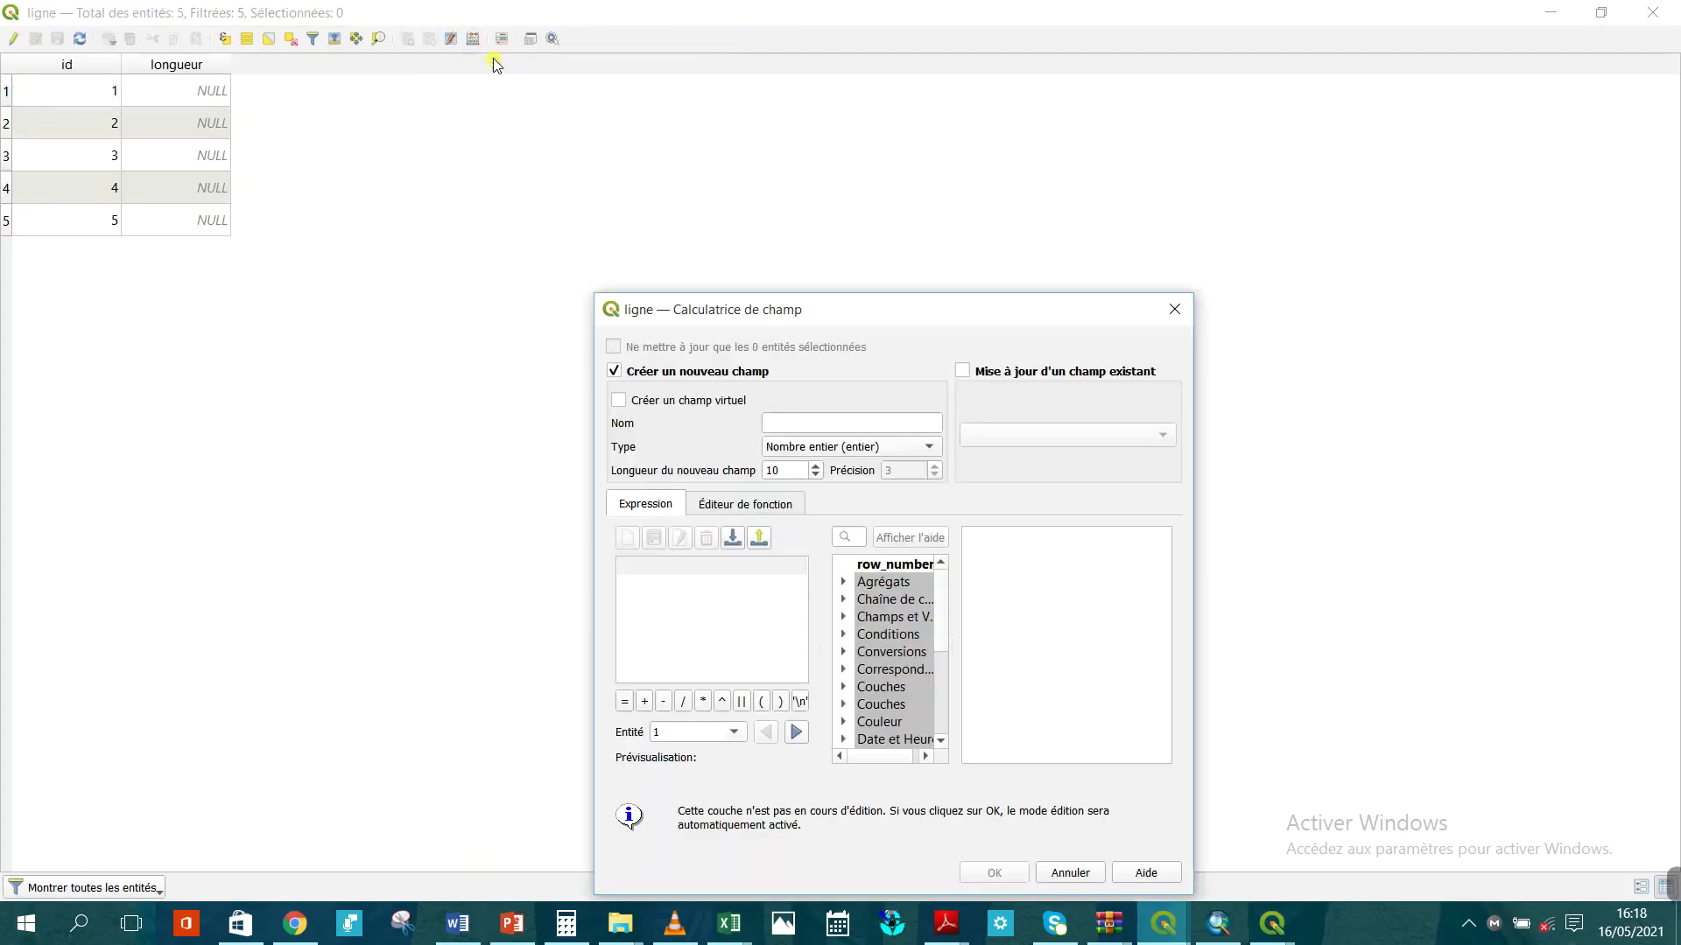
left_click(963, 372)
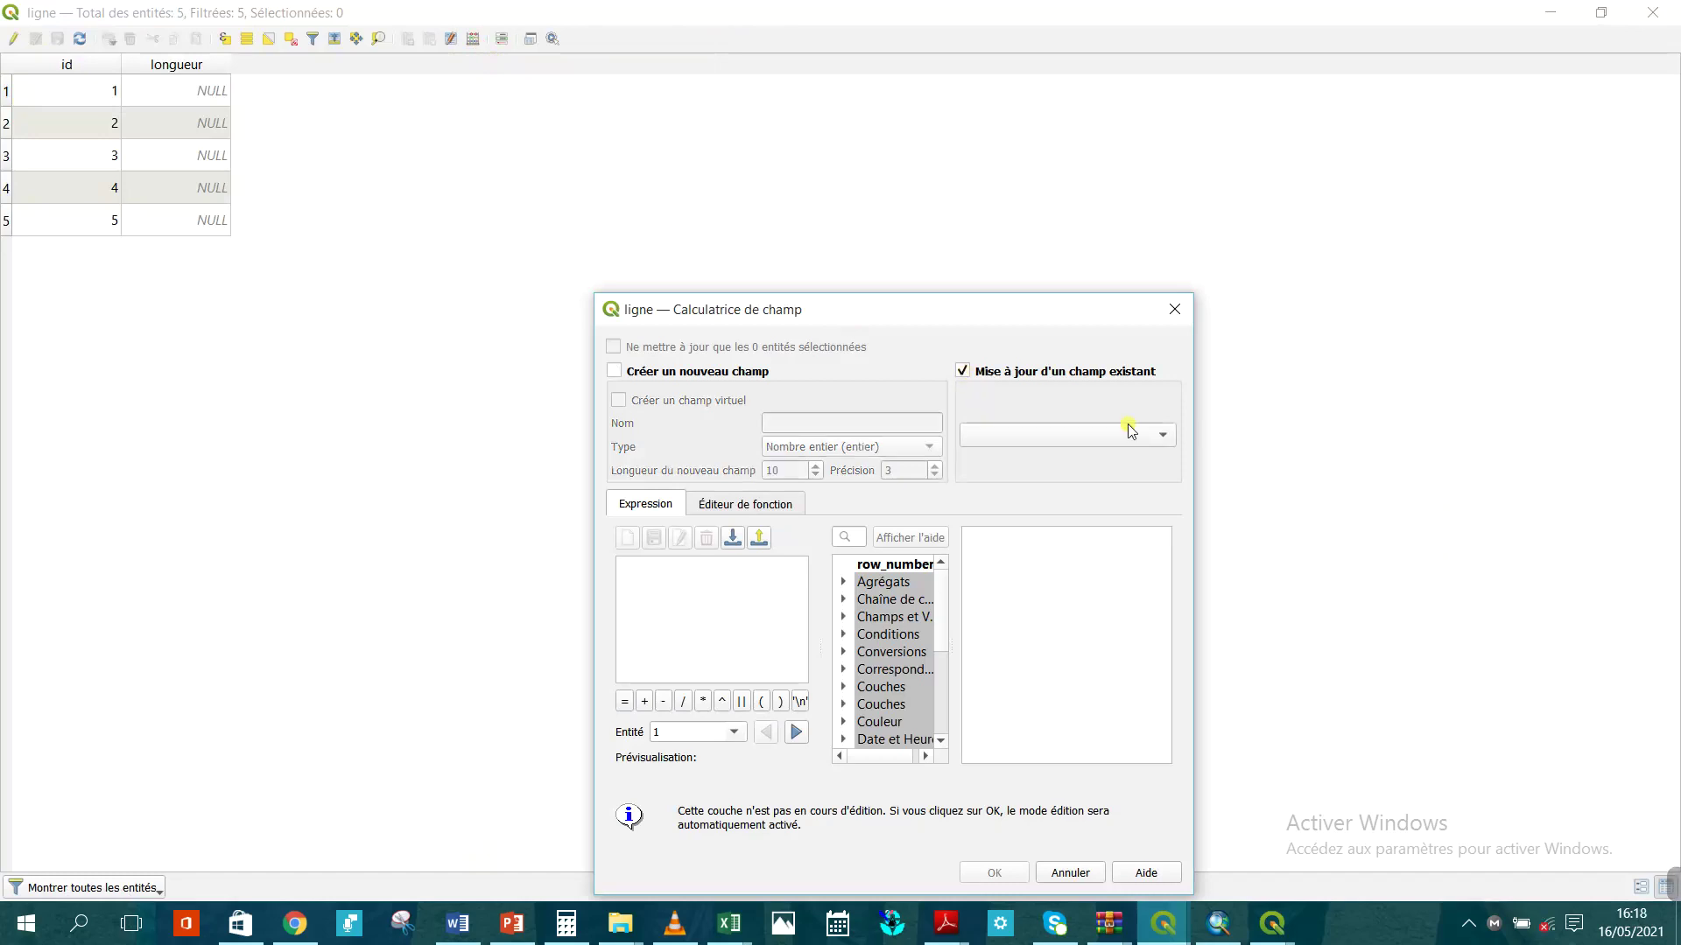
left_click(1160, 435)
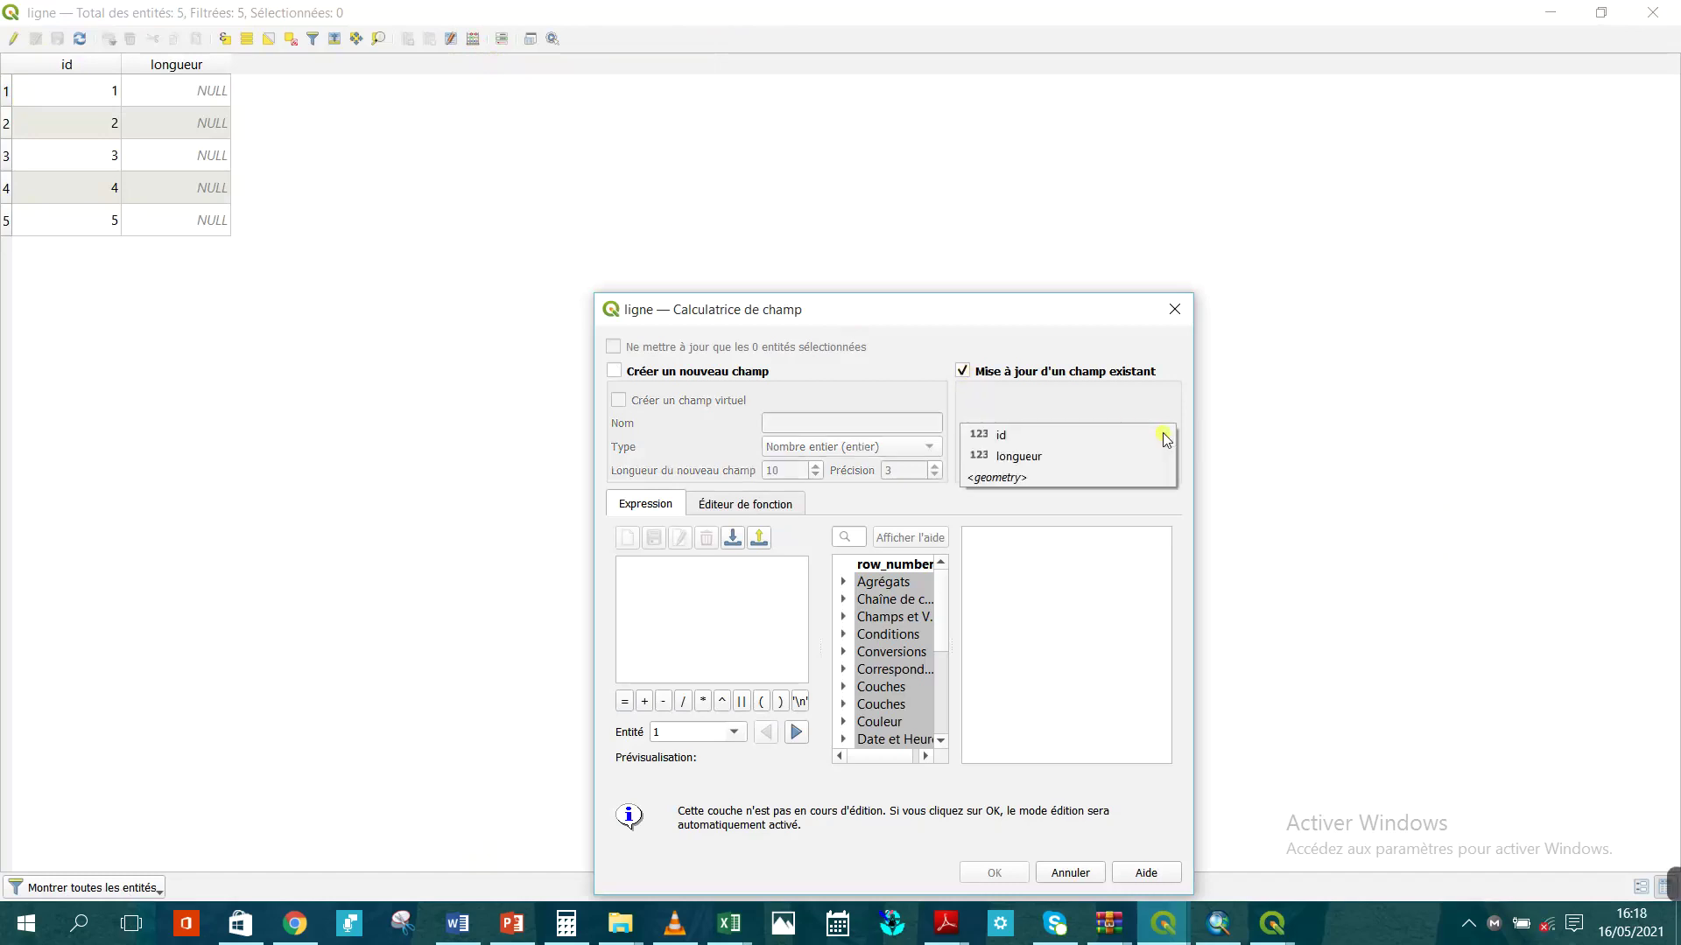
left_click(1100, 459)
left_click(691, 577)
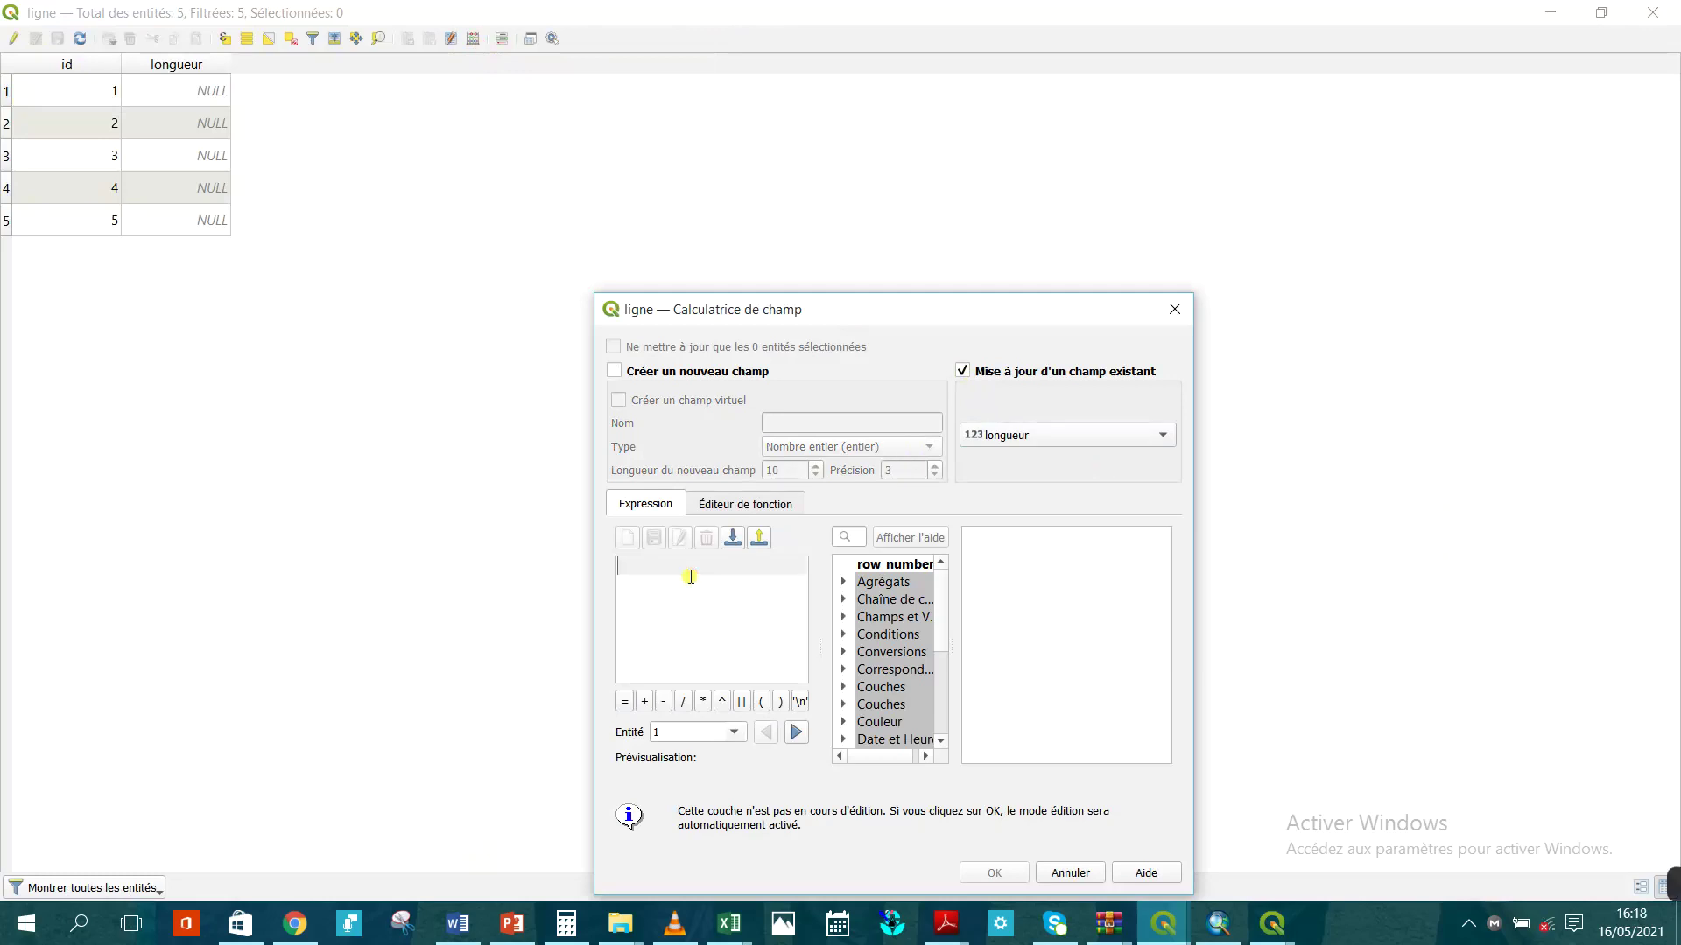
type("$len")
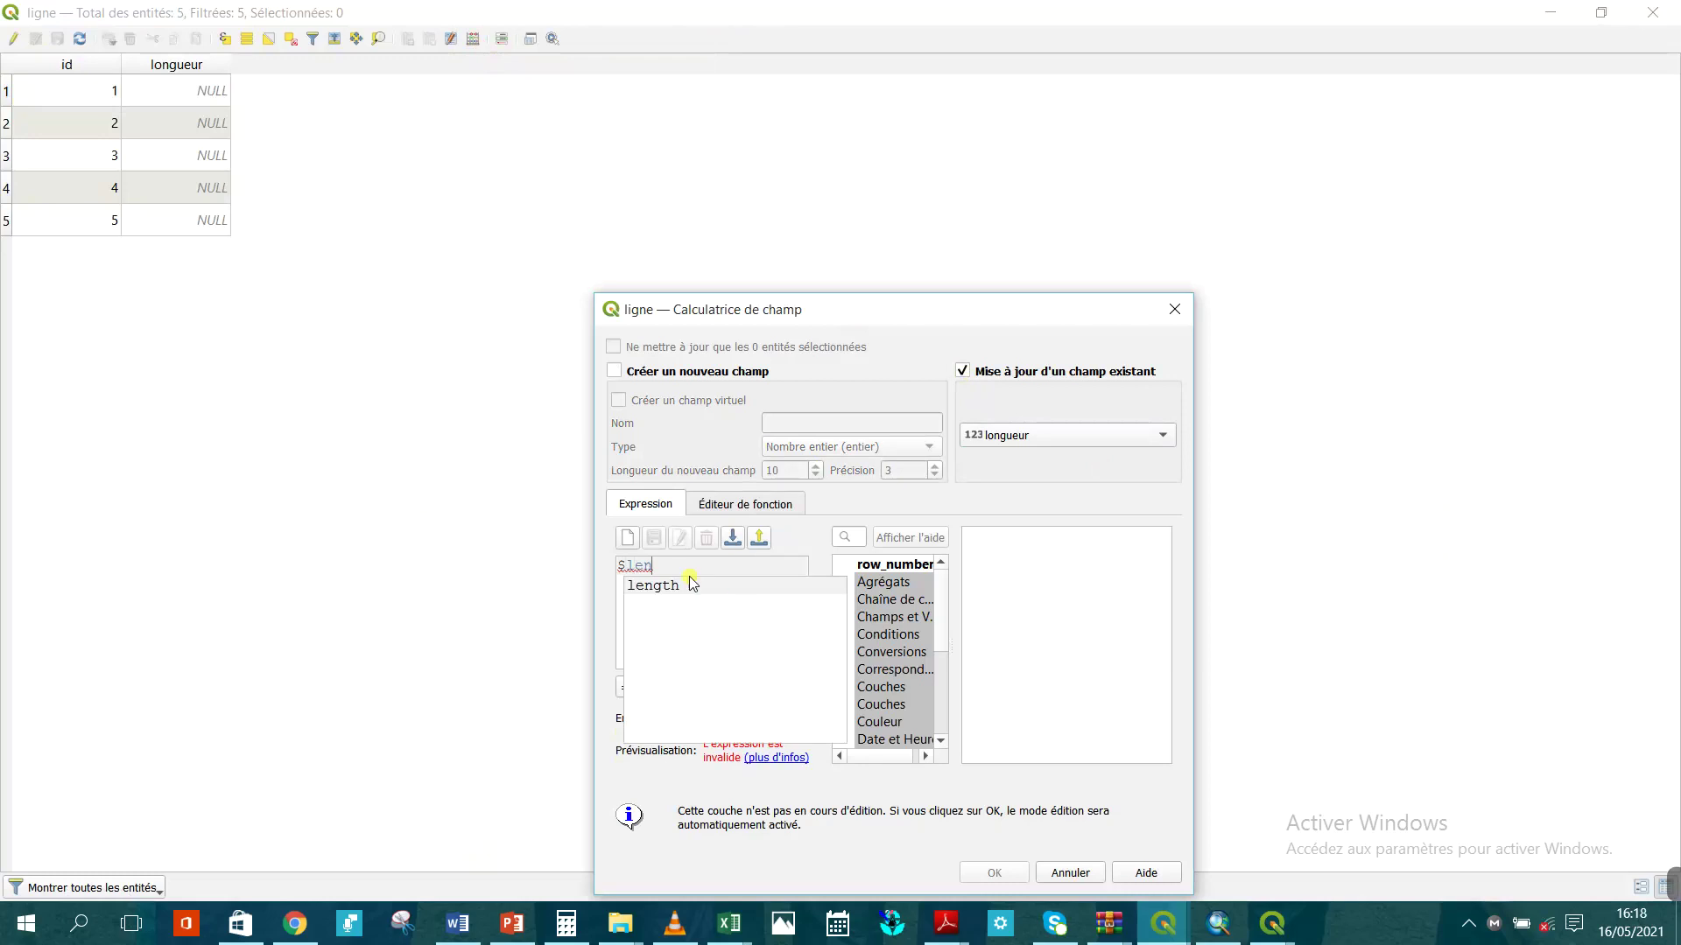
double_click(686, 586)
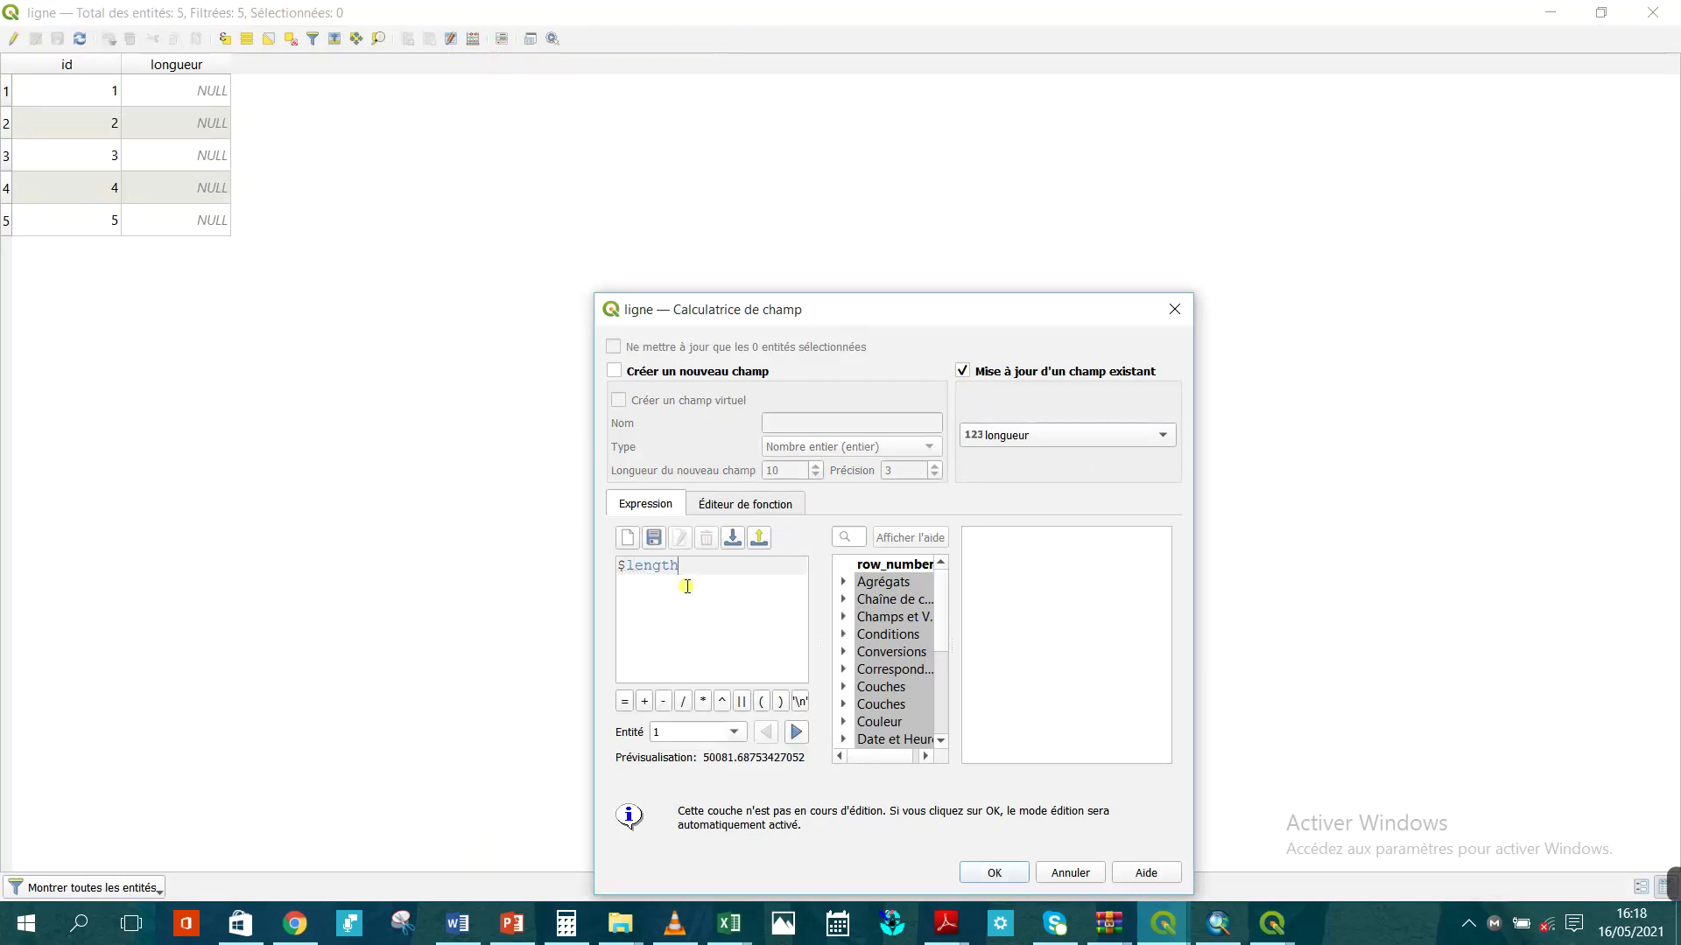
left_click(1004, 876)
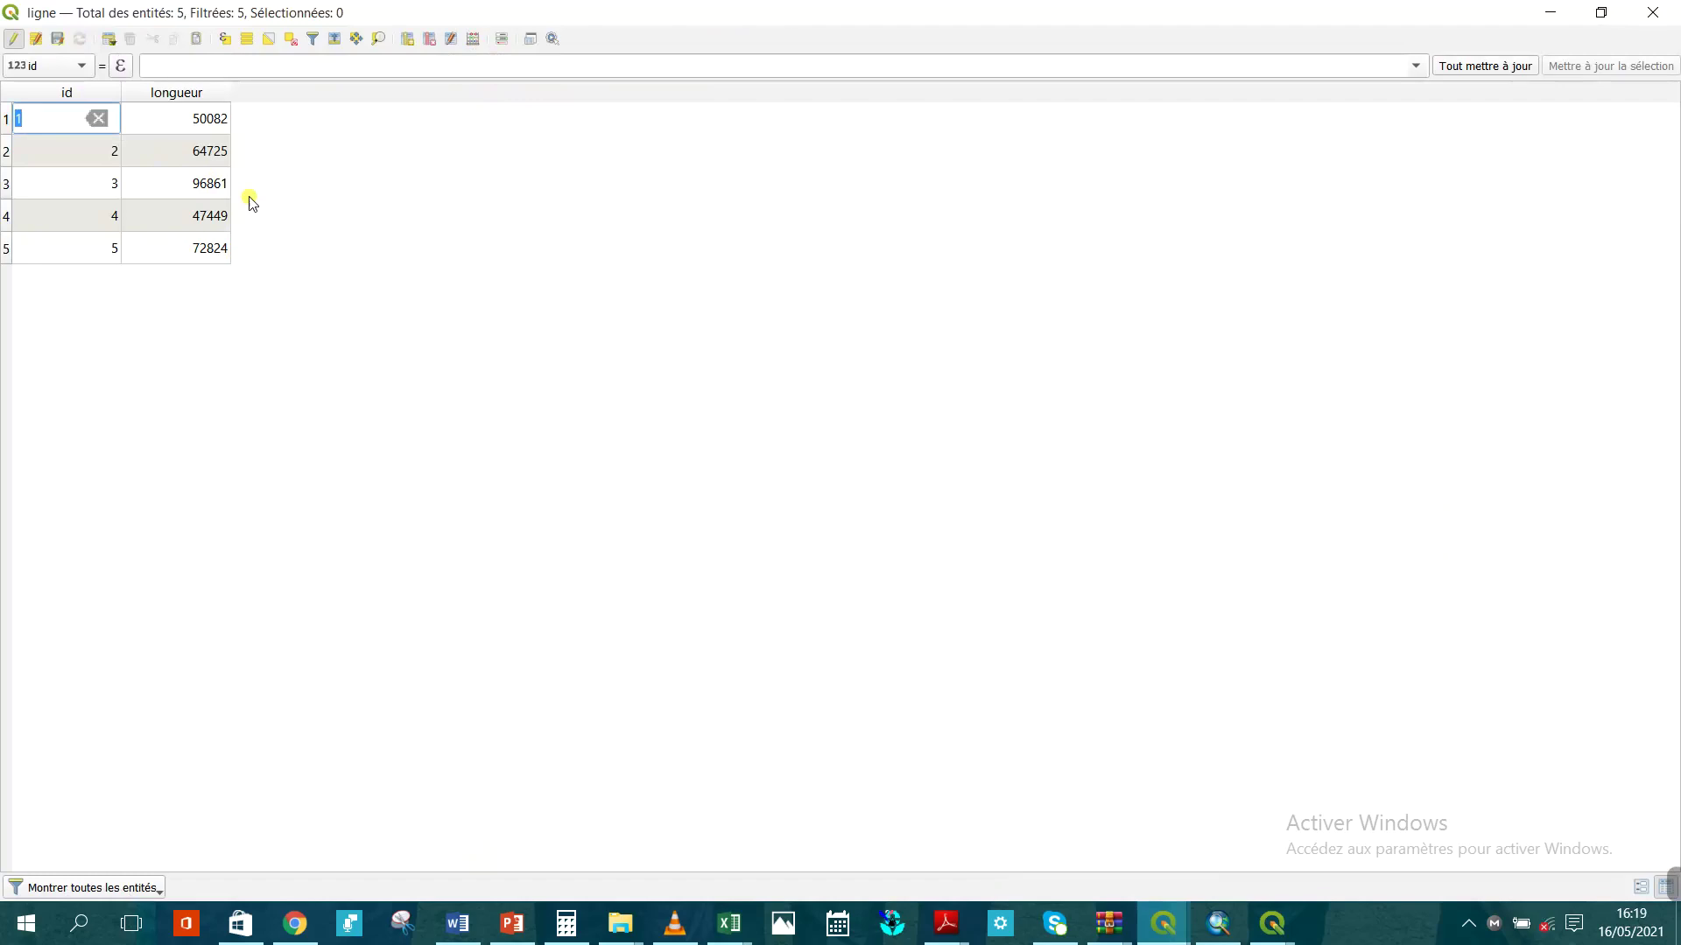
Close the ligne attribute table and stop editing the layer, saving its changes.
left_click(1646, 15)
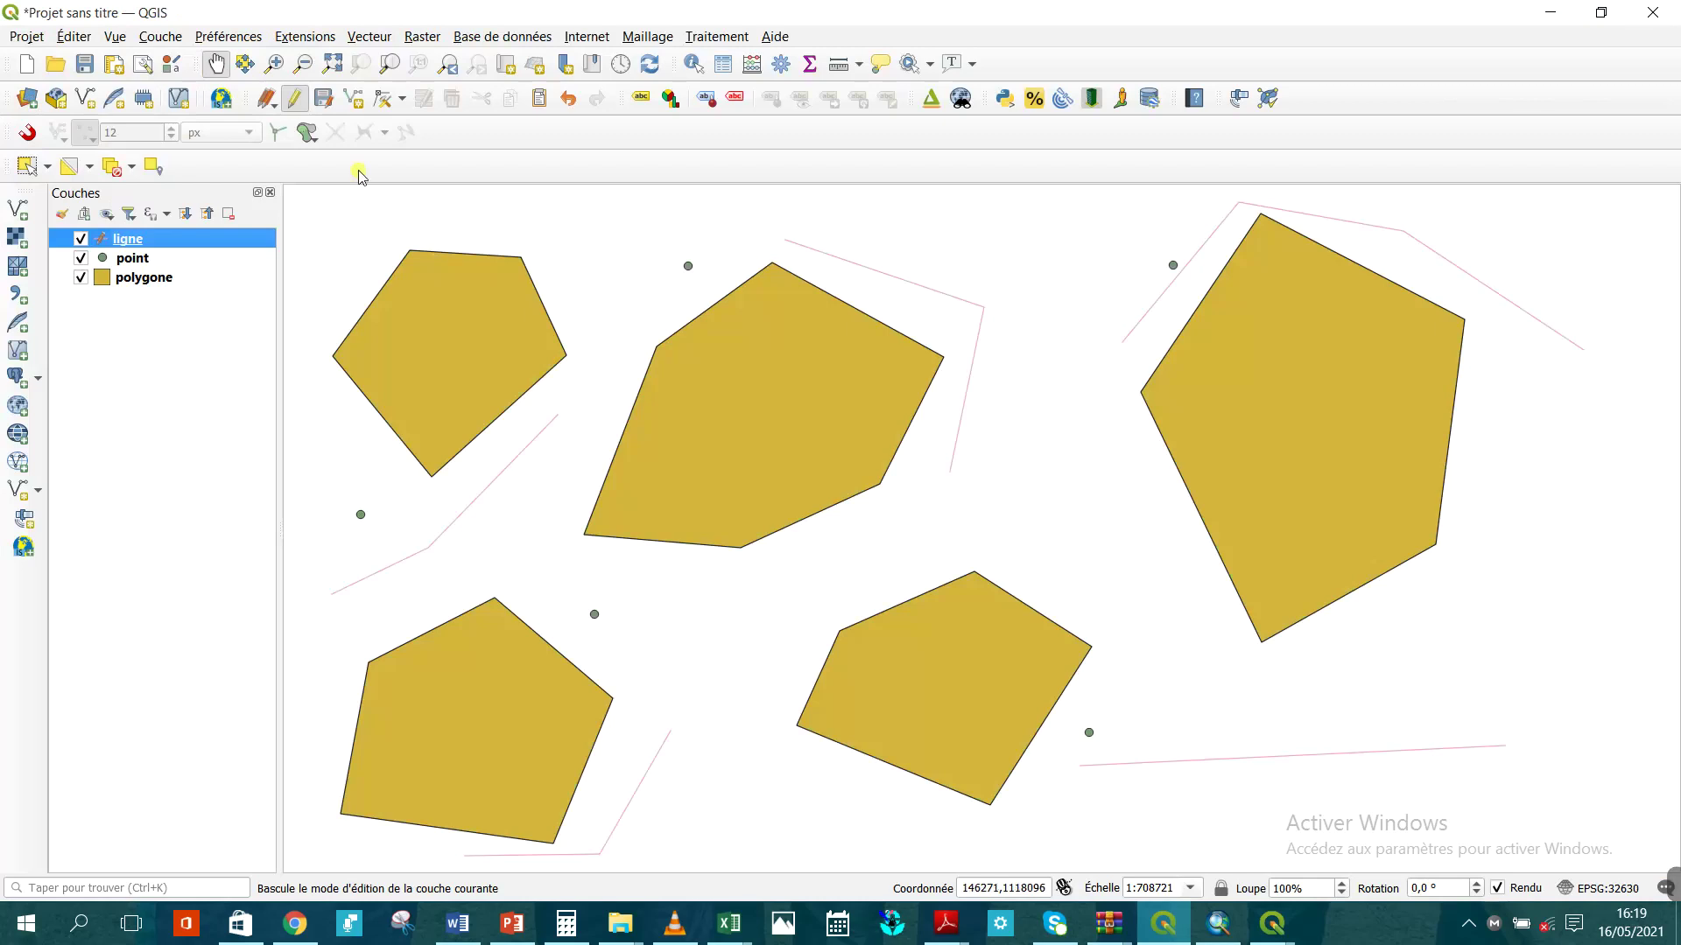
left_click(295, 103)
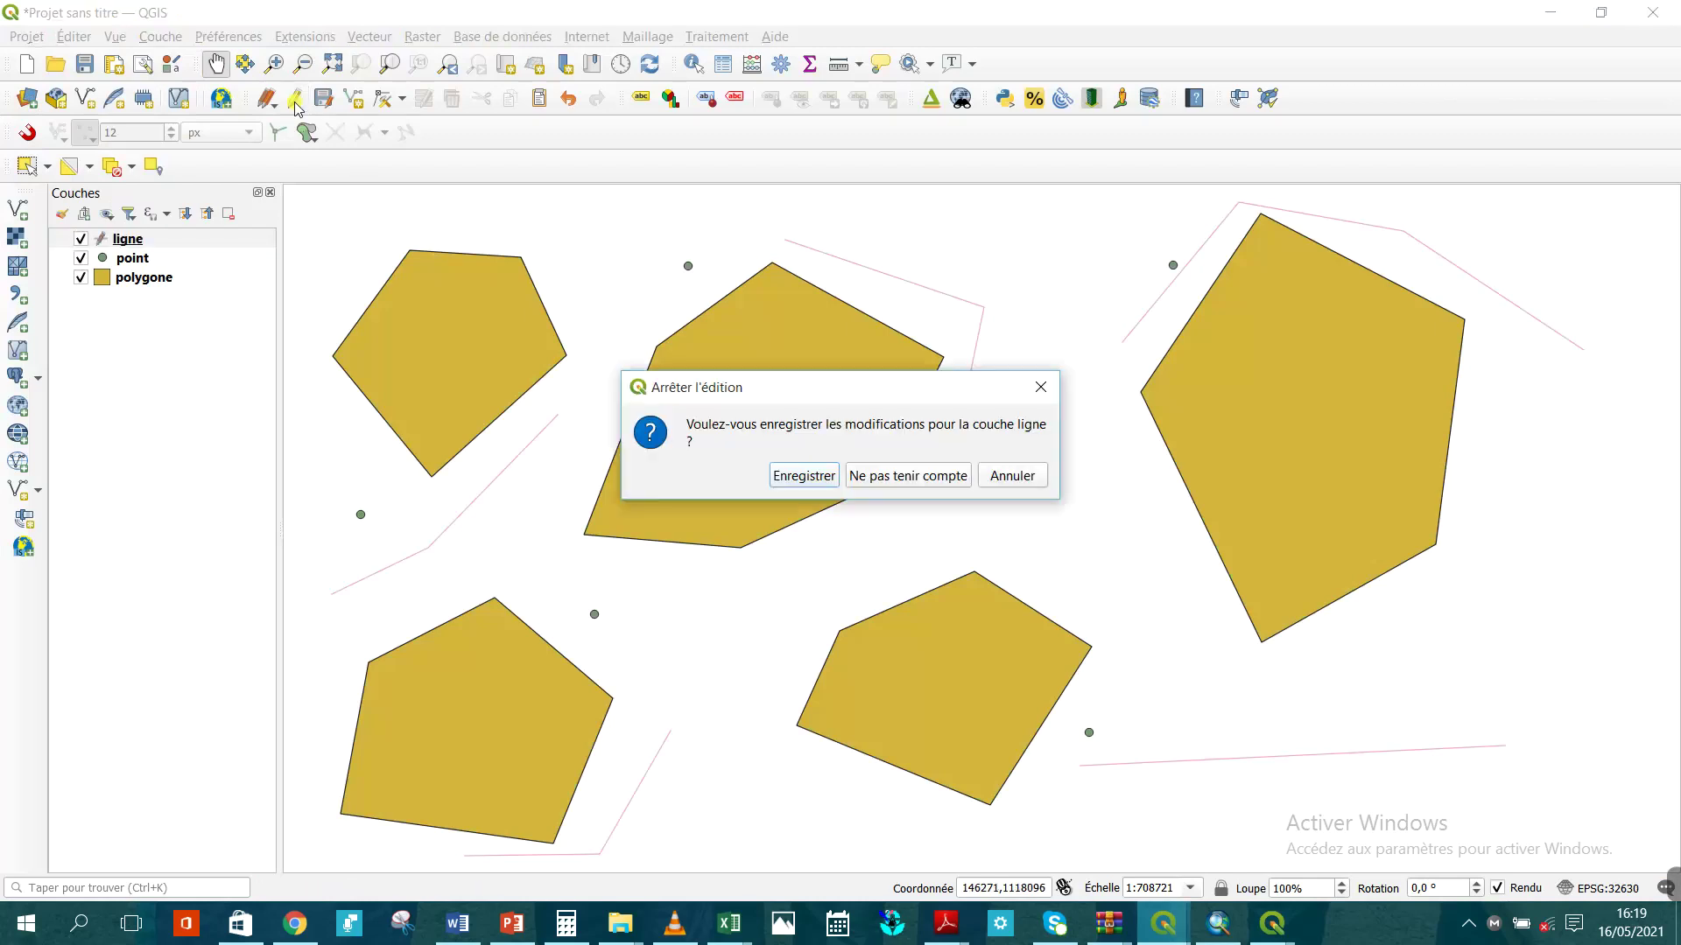
left_click(806, 472)
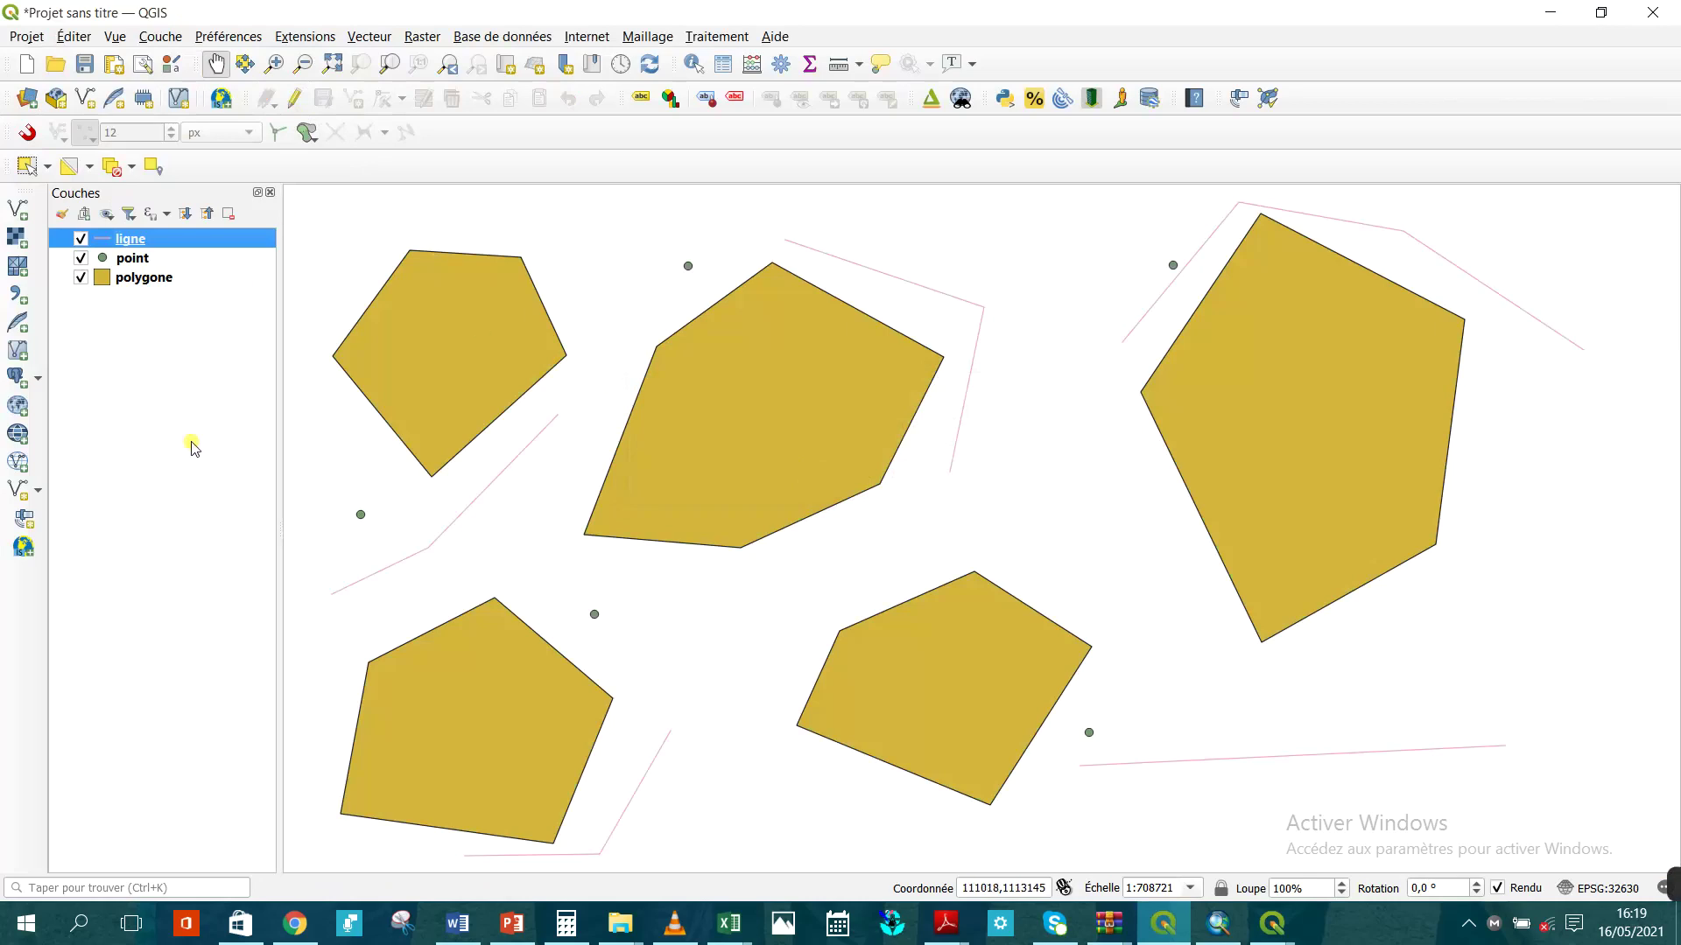
Save the project in the Bureau folder as a QGZ file named "travail de docteur" followed by the doctor's name.
left_click(85, 70)
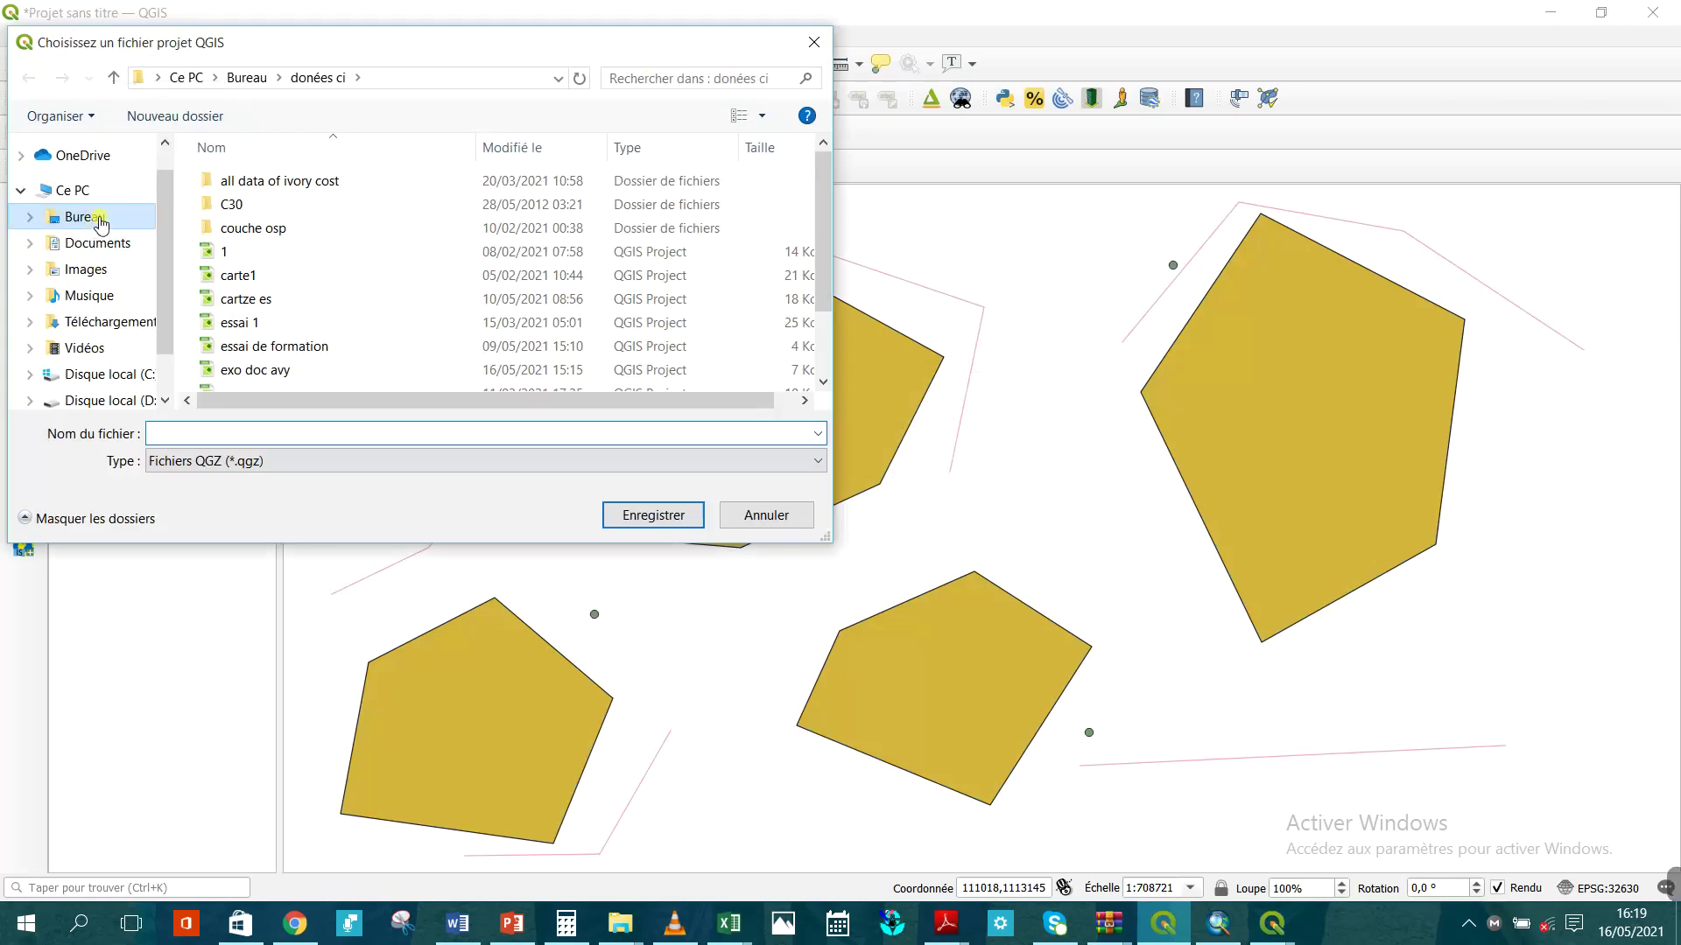
left_click(101, 224)
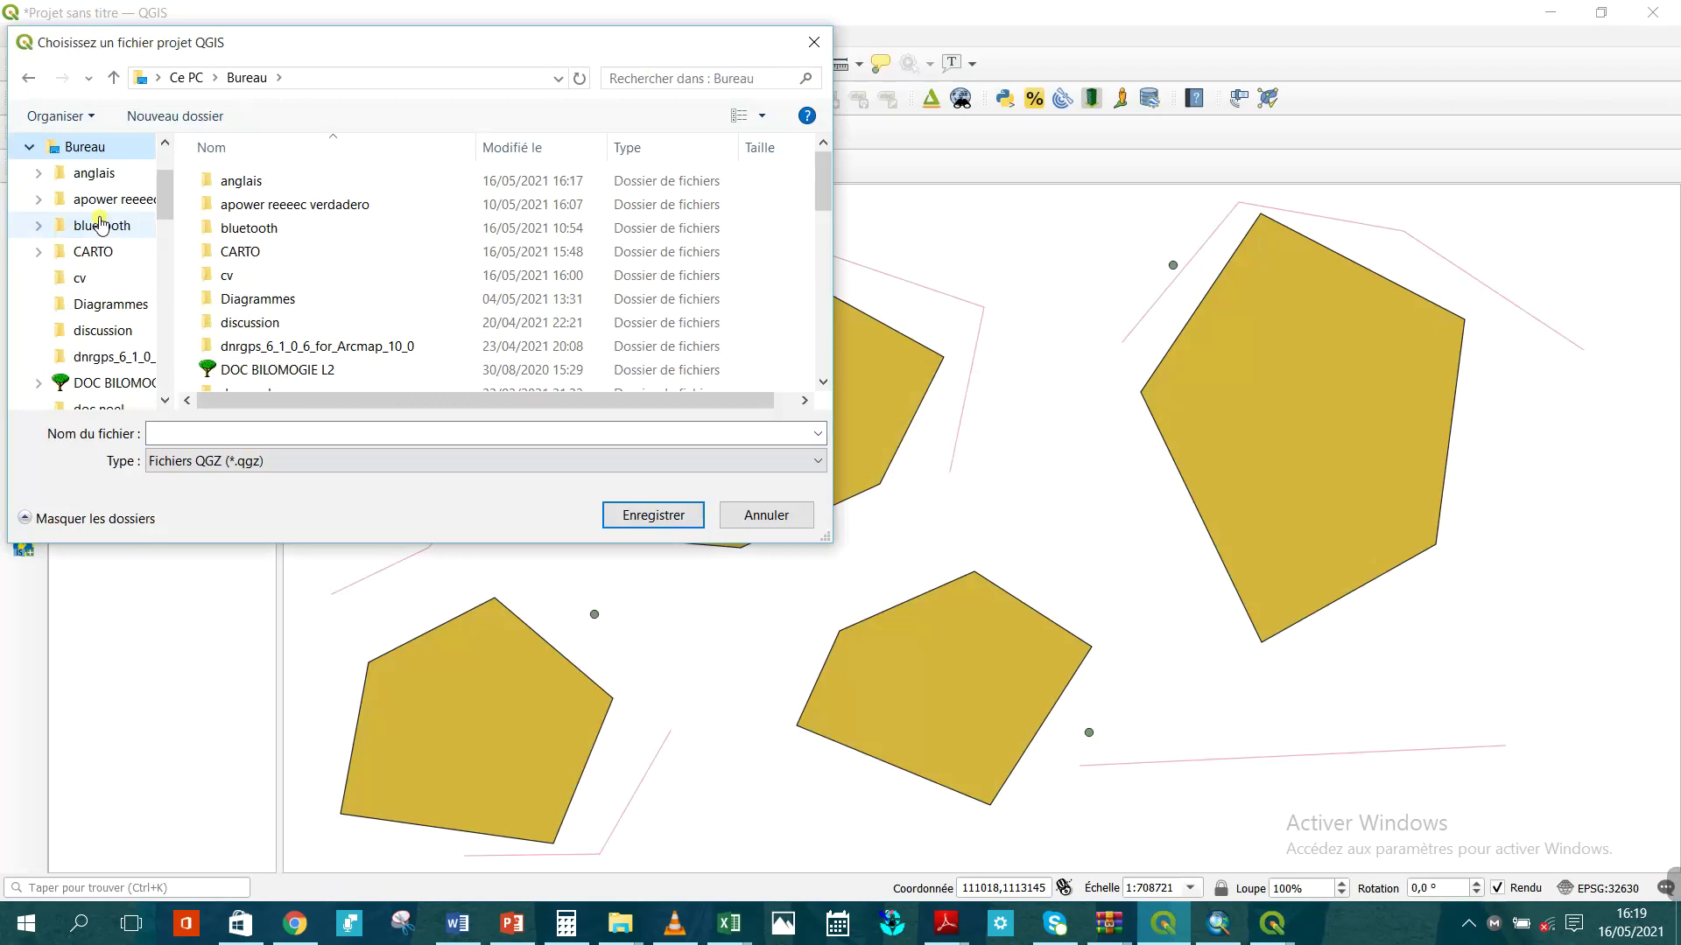
left_click(282, 180)
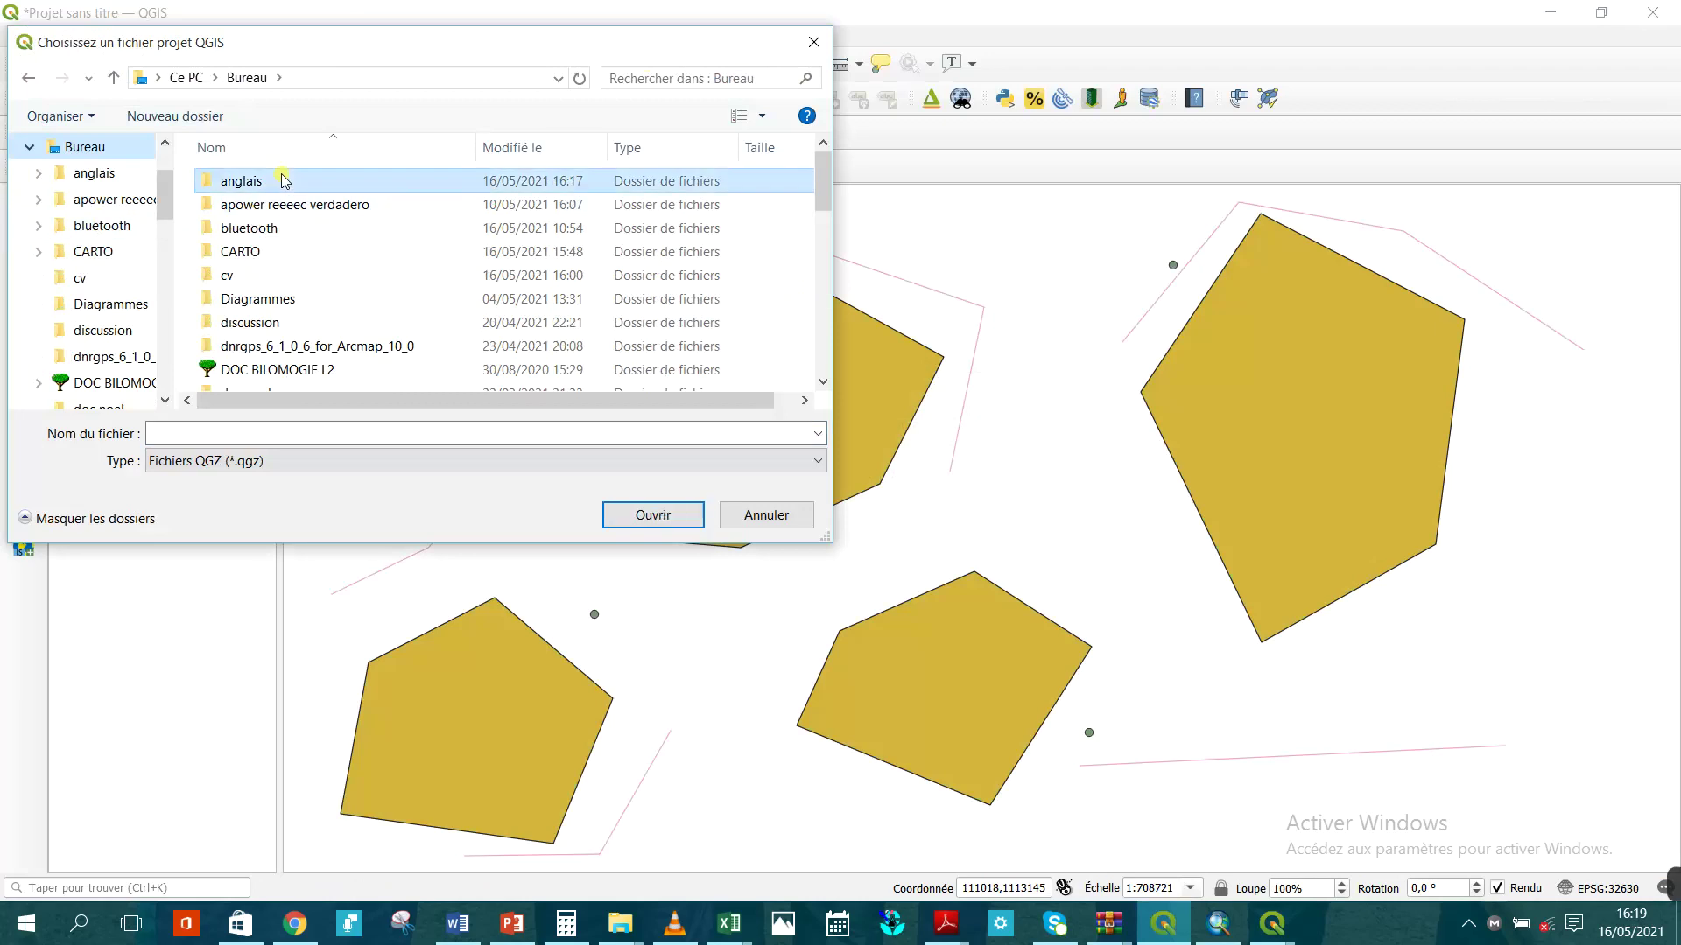
left_click(329, 437)
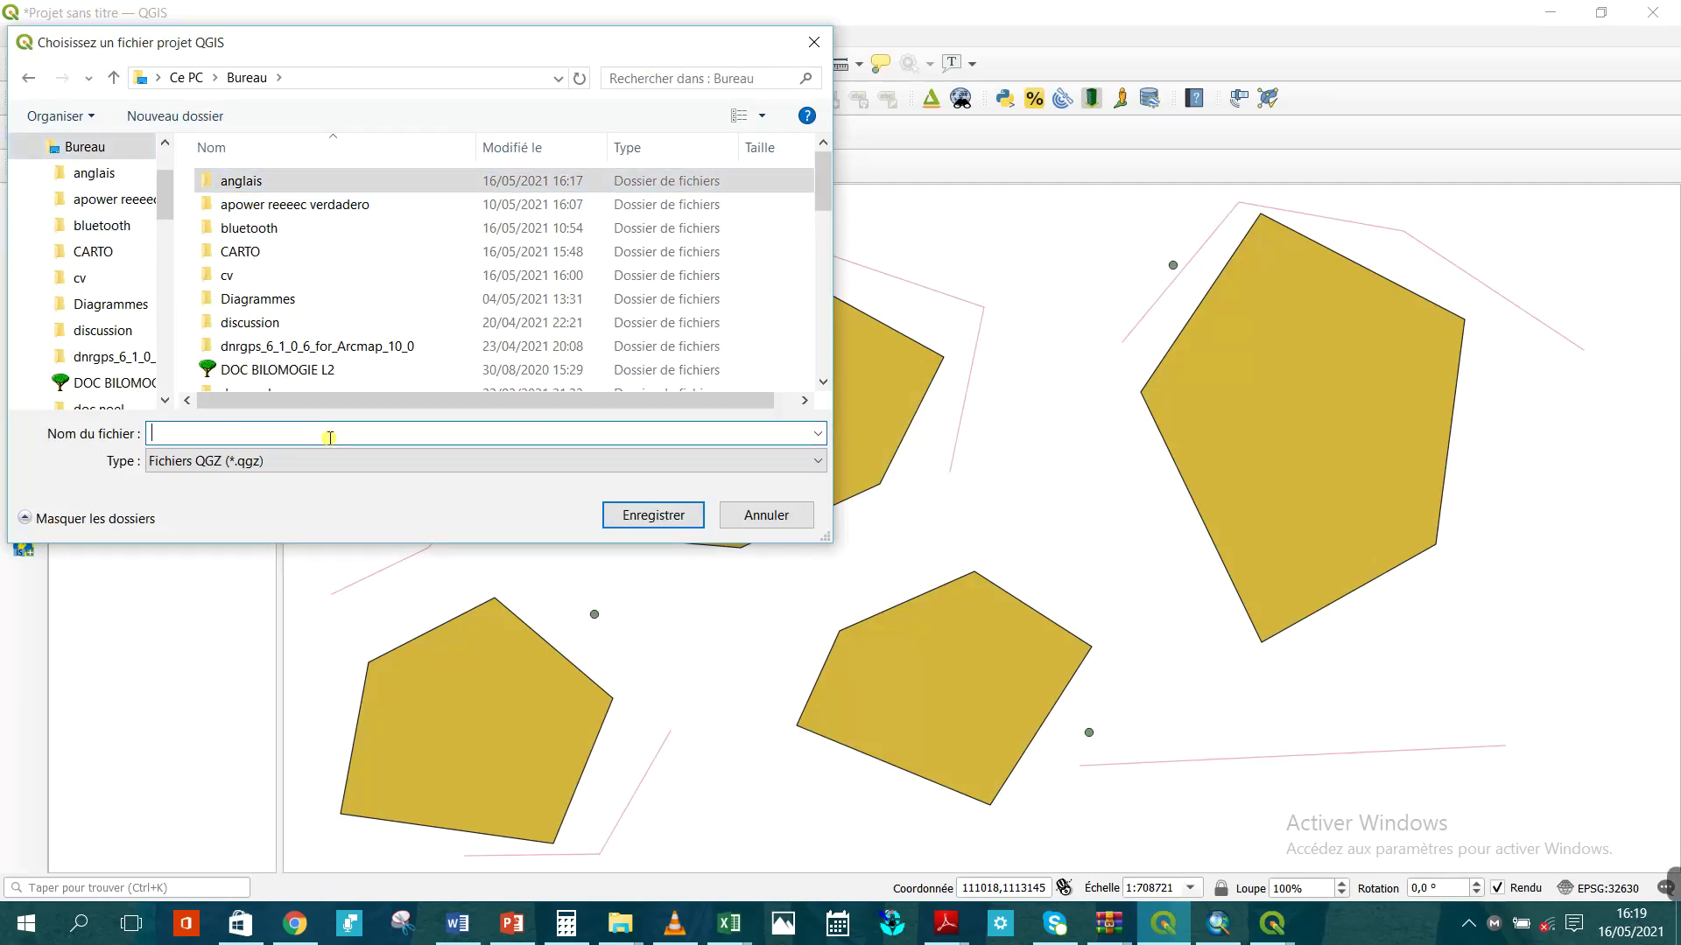
type("travail")
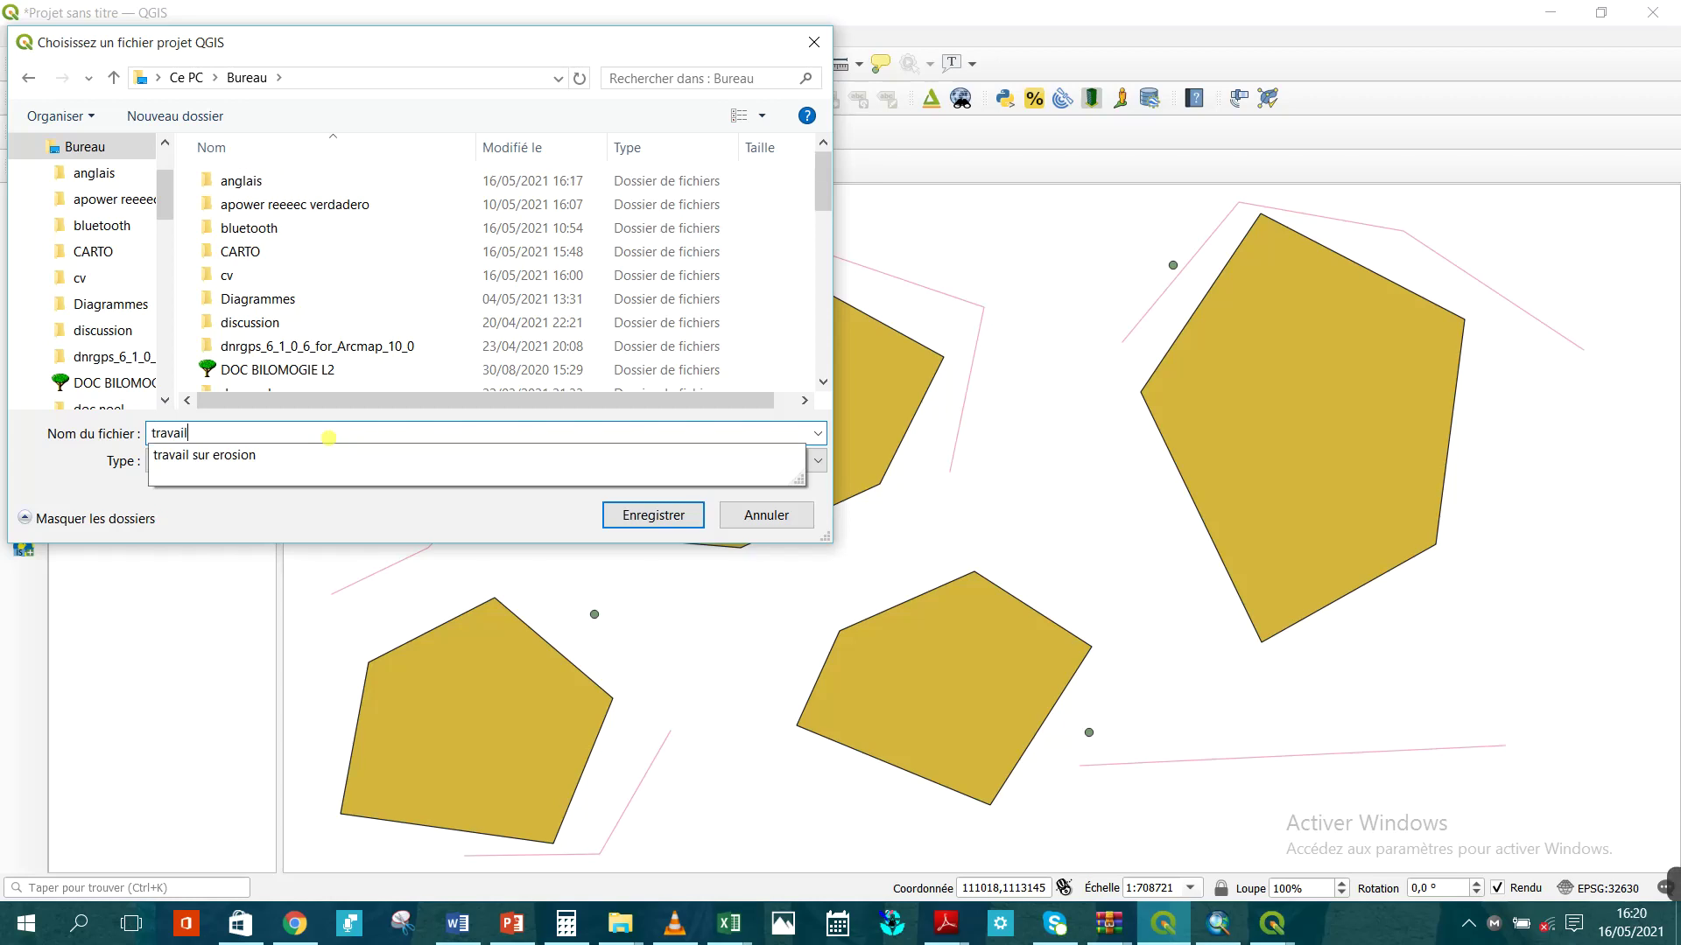
type(" de doct")
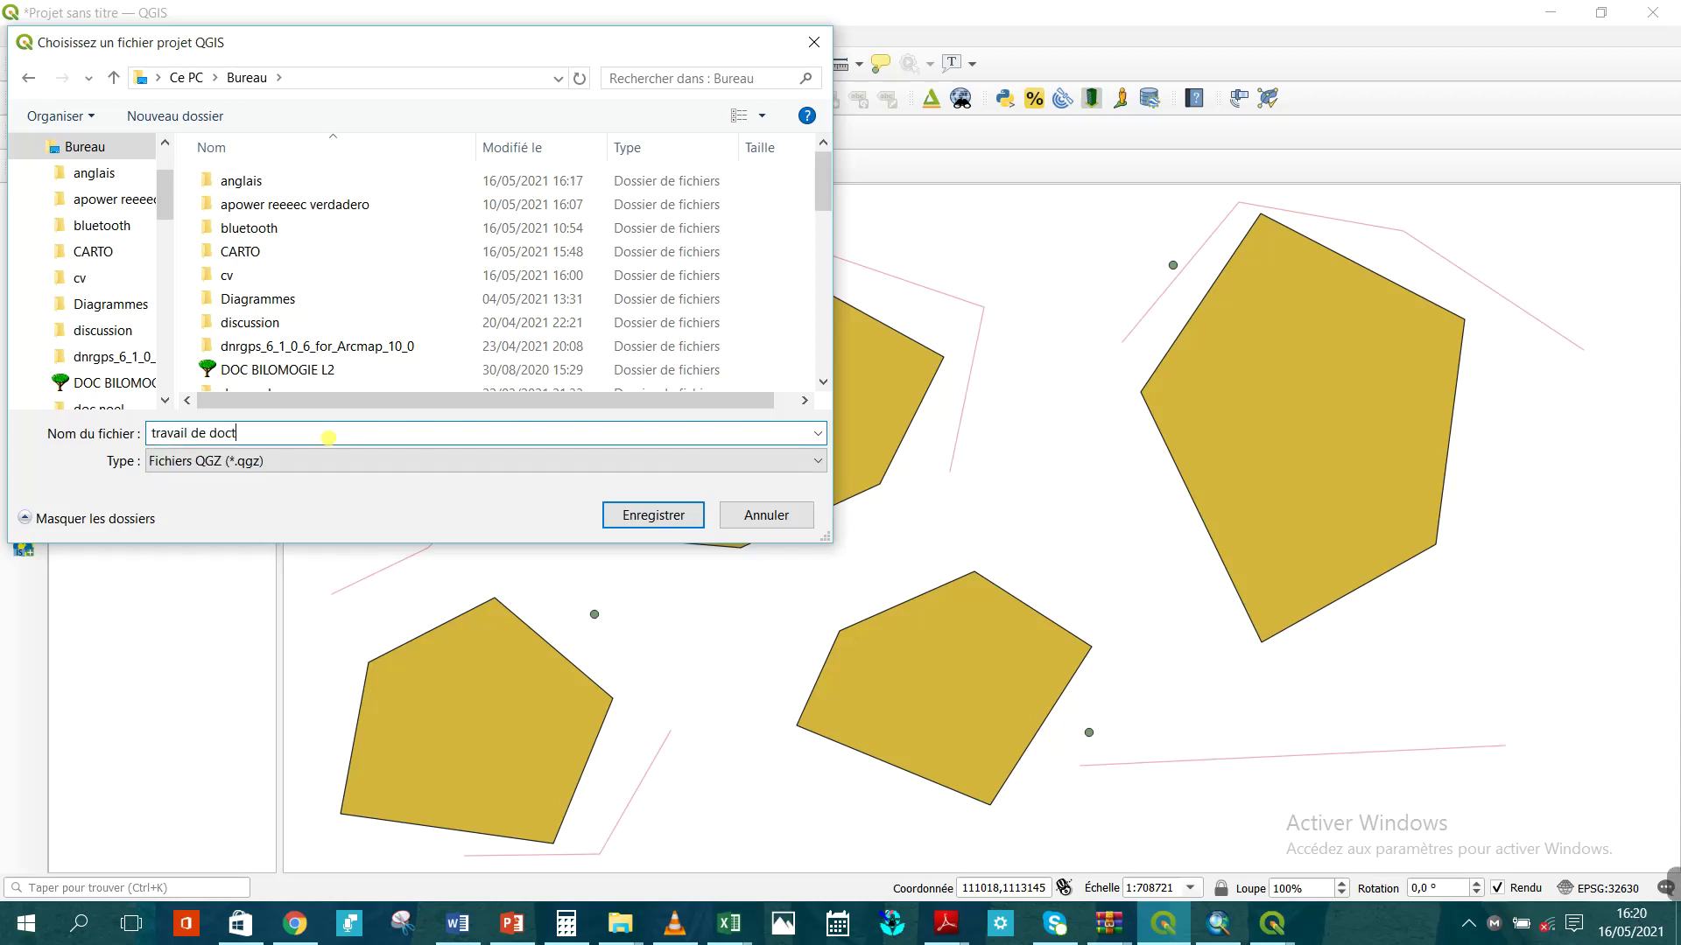
type("eur avy")
left_click(649, 518)
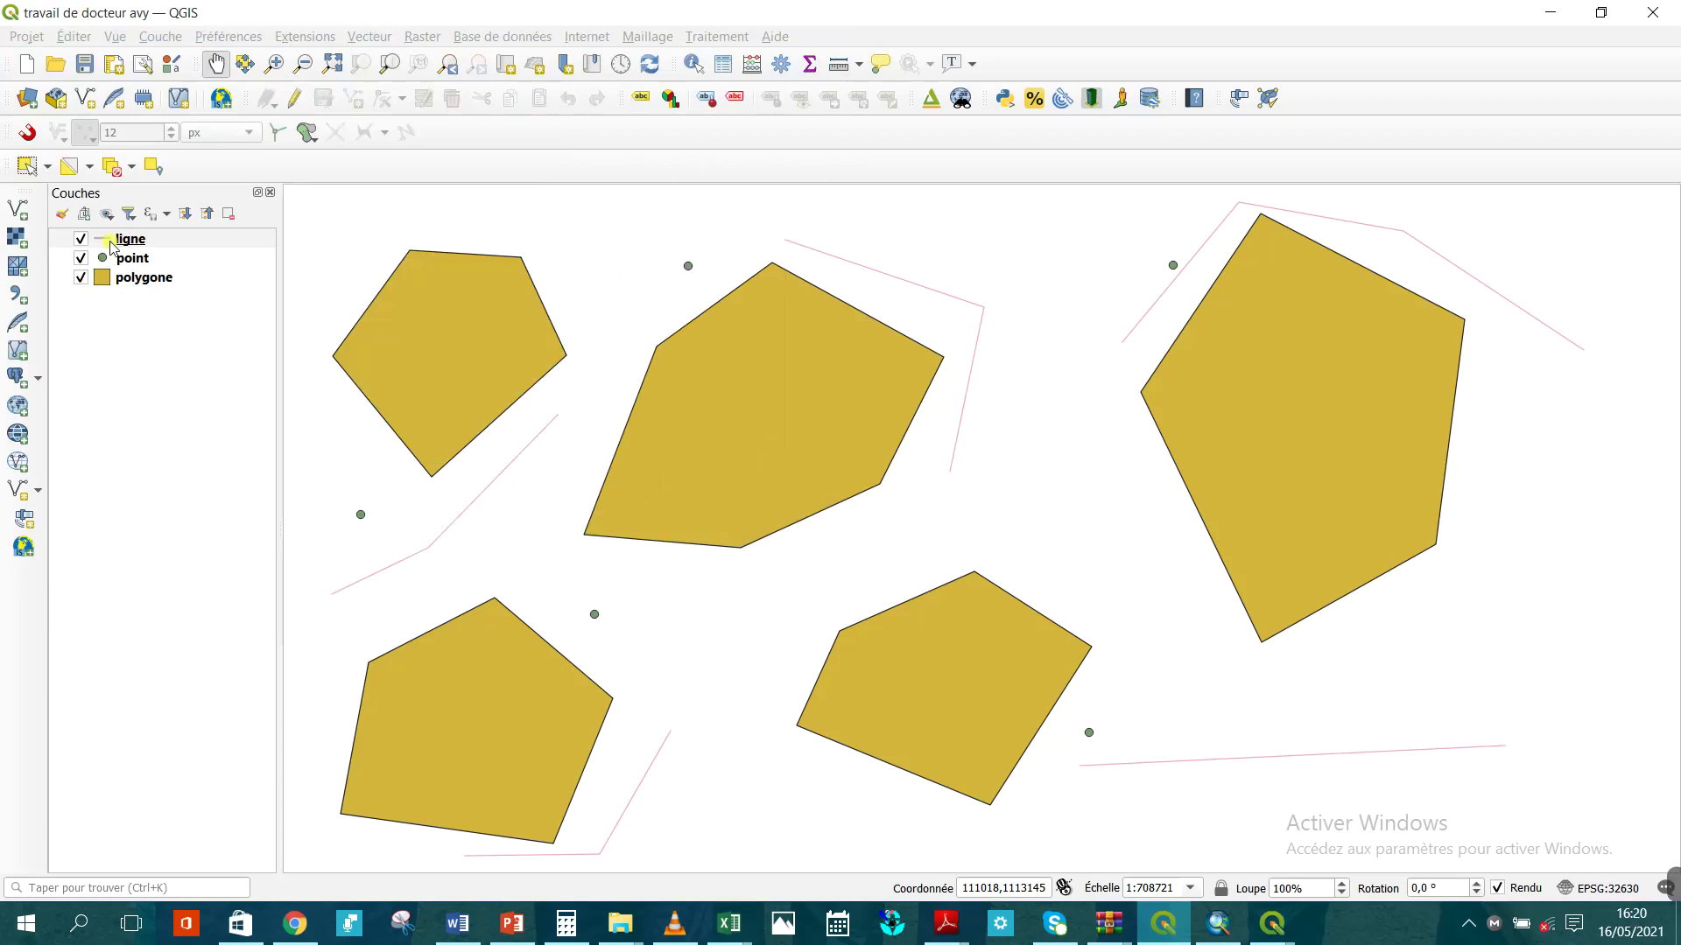
Review the longueur values in the ligne layer's attribute table, closing it when done.
left_click(137, 240)
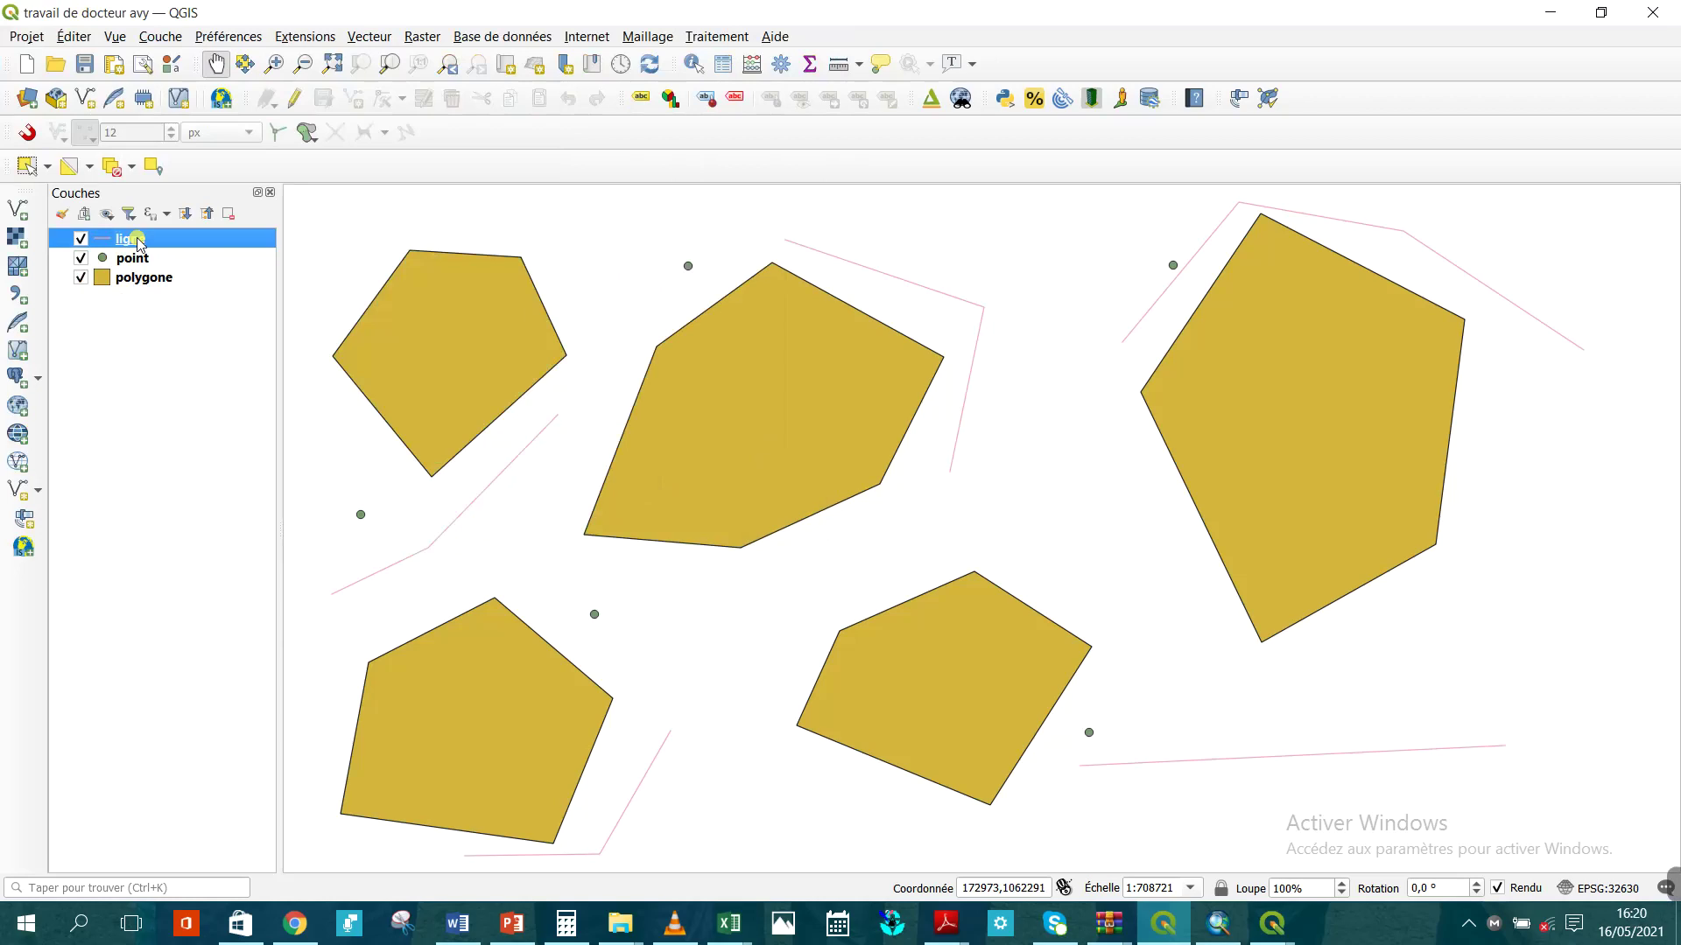
right_click(137, 240)
left_click(253, 503)
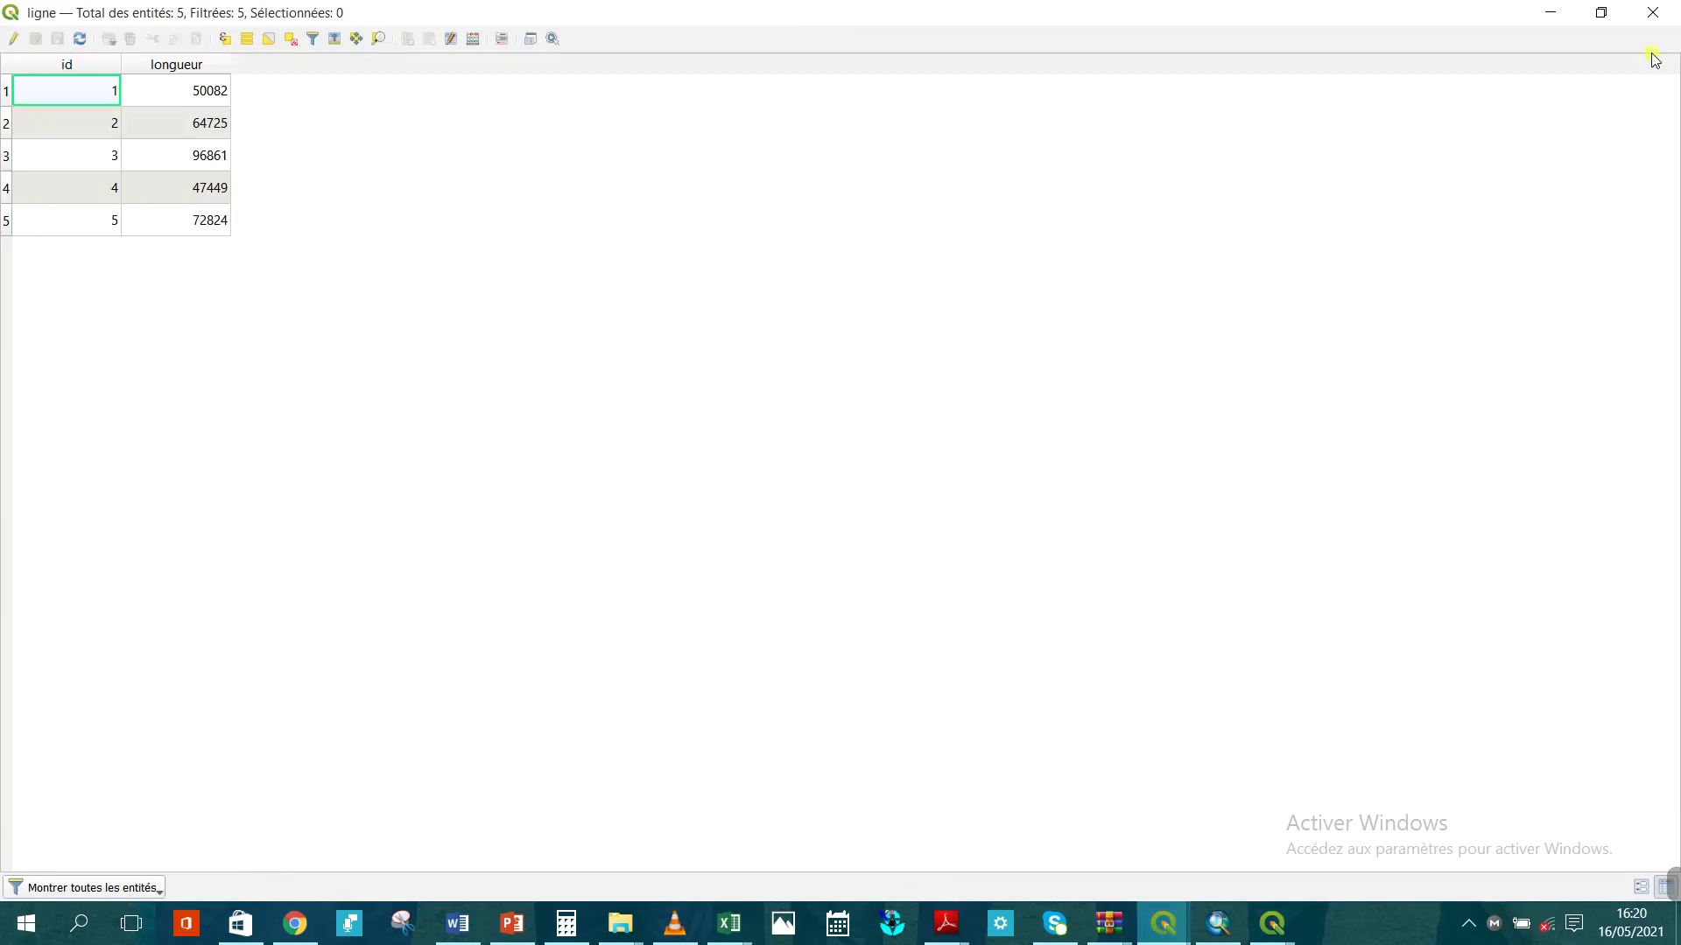
left_click(1653, 12)
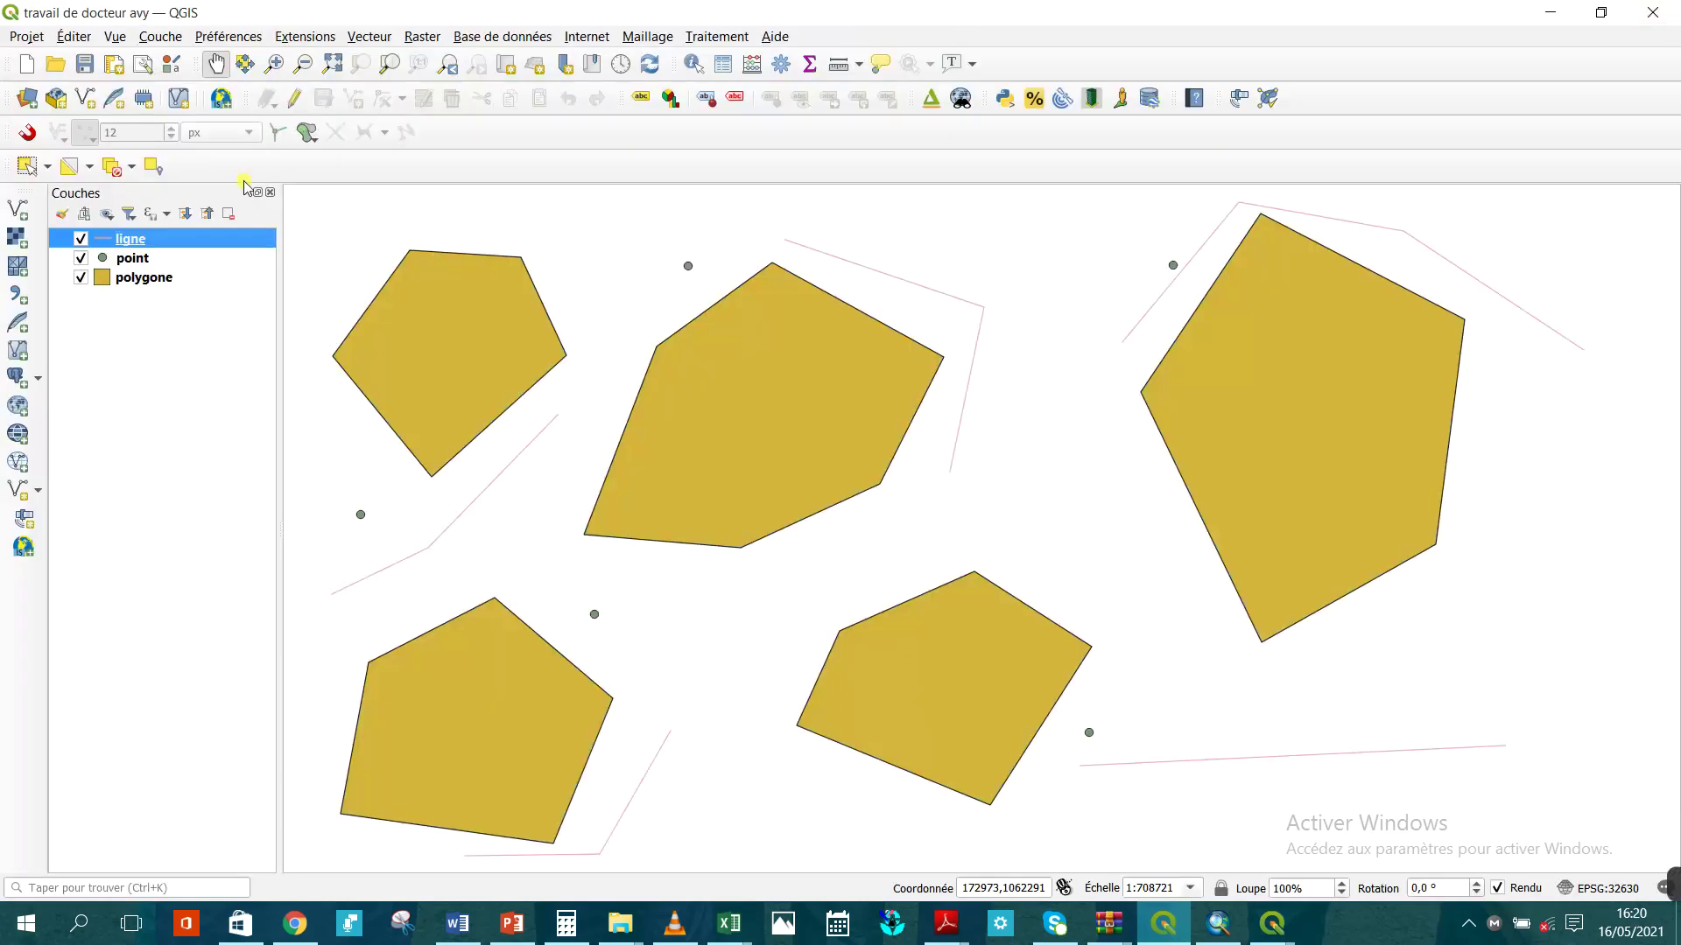
Review the surface values in the polygone layer's attribute table, closing it when done.
left_click(154, 282)
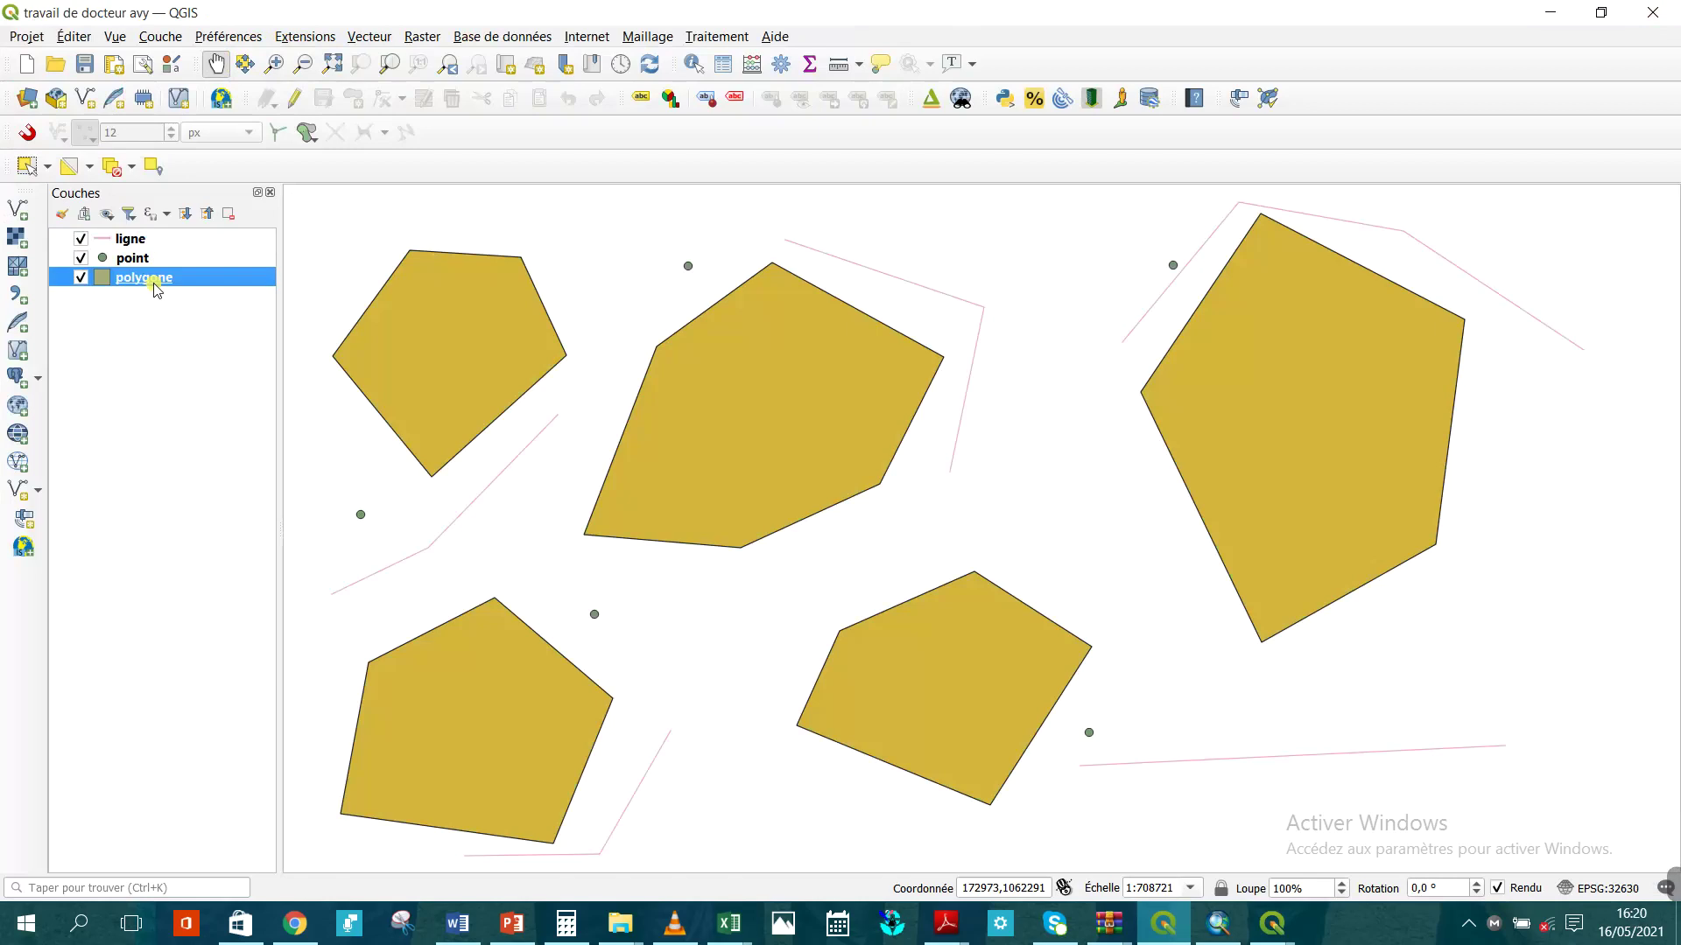
right_click(155, 288)
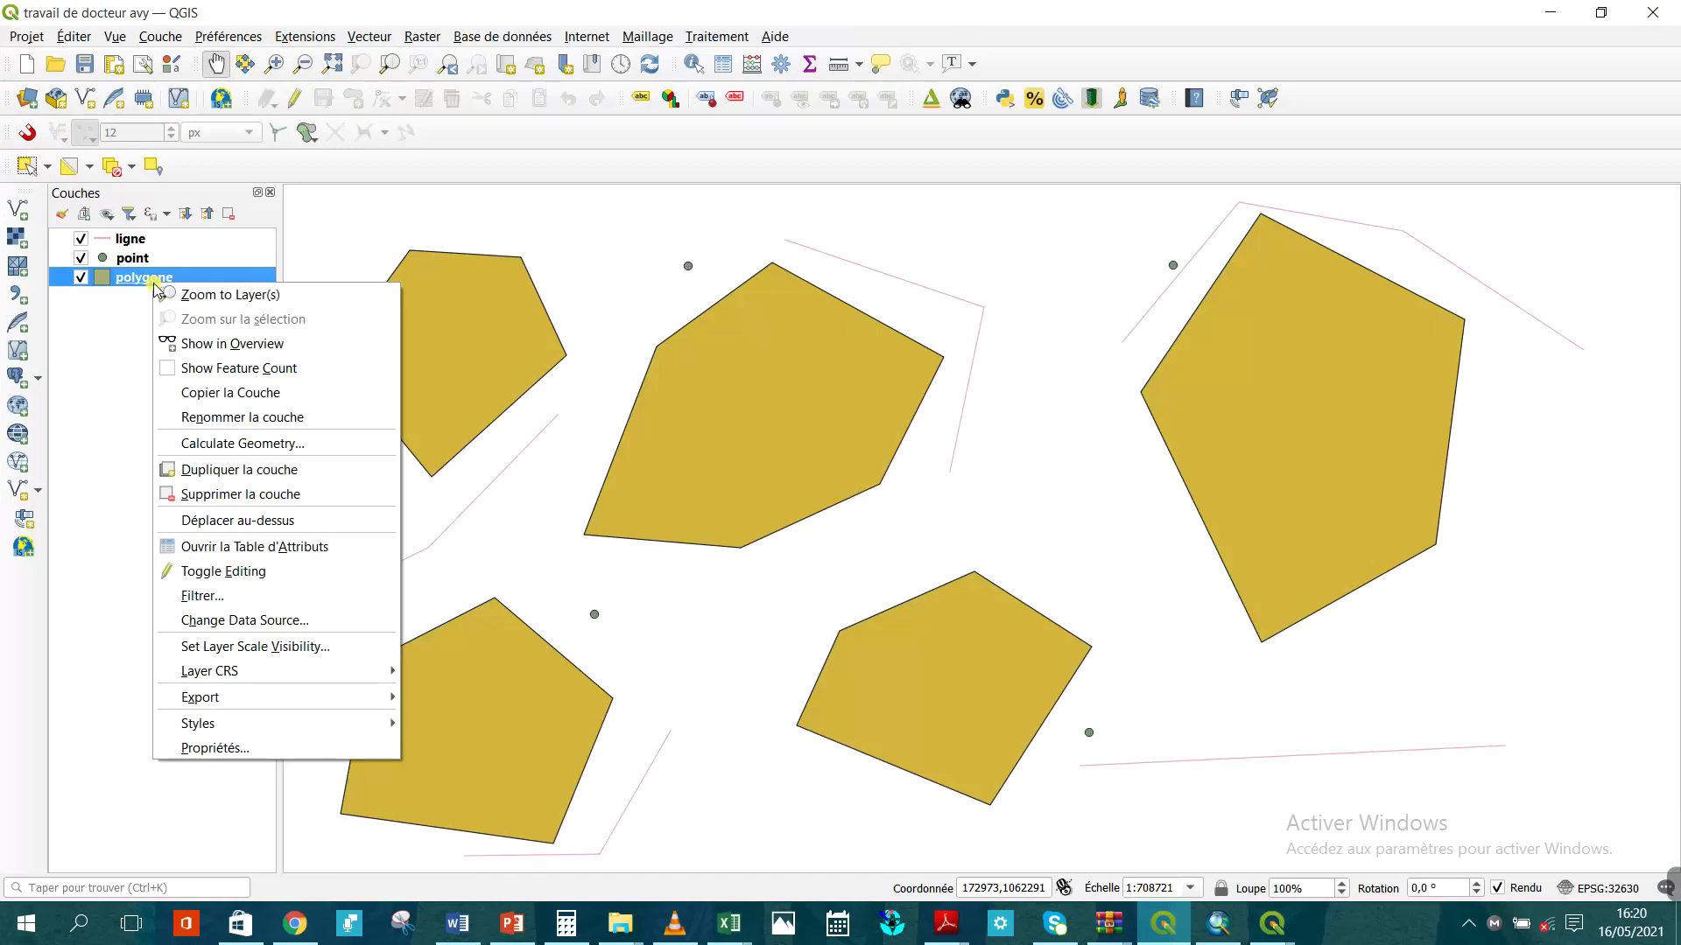
left_click(252, 548)
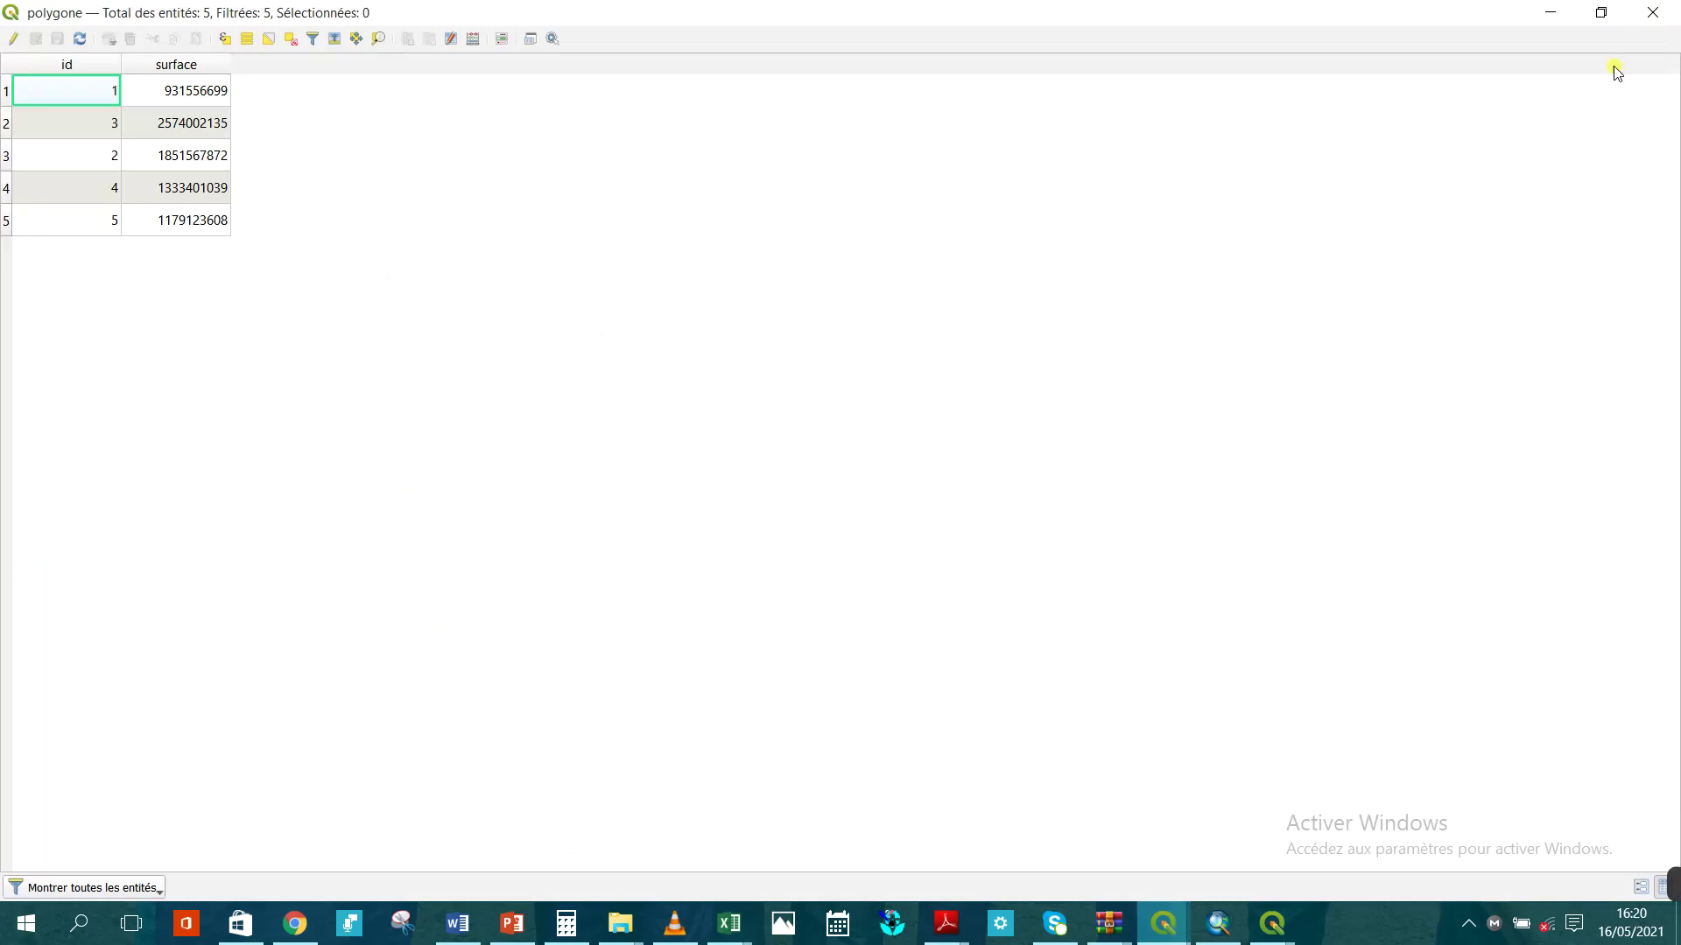
left_click(1652, 11)
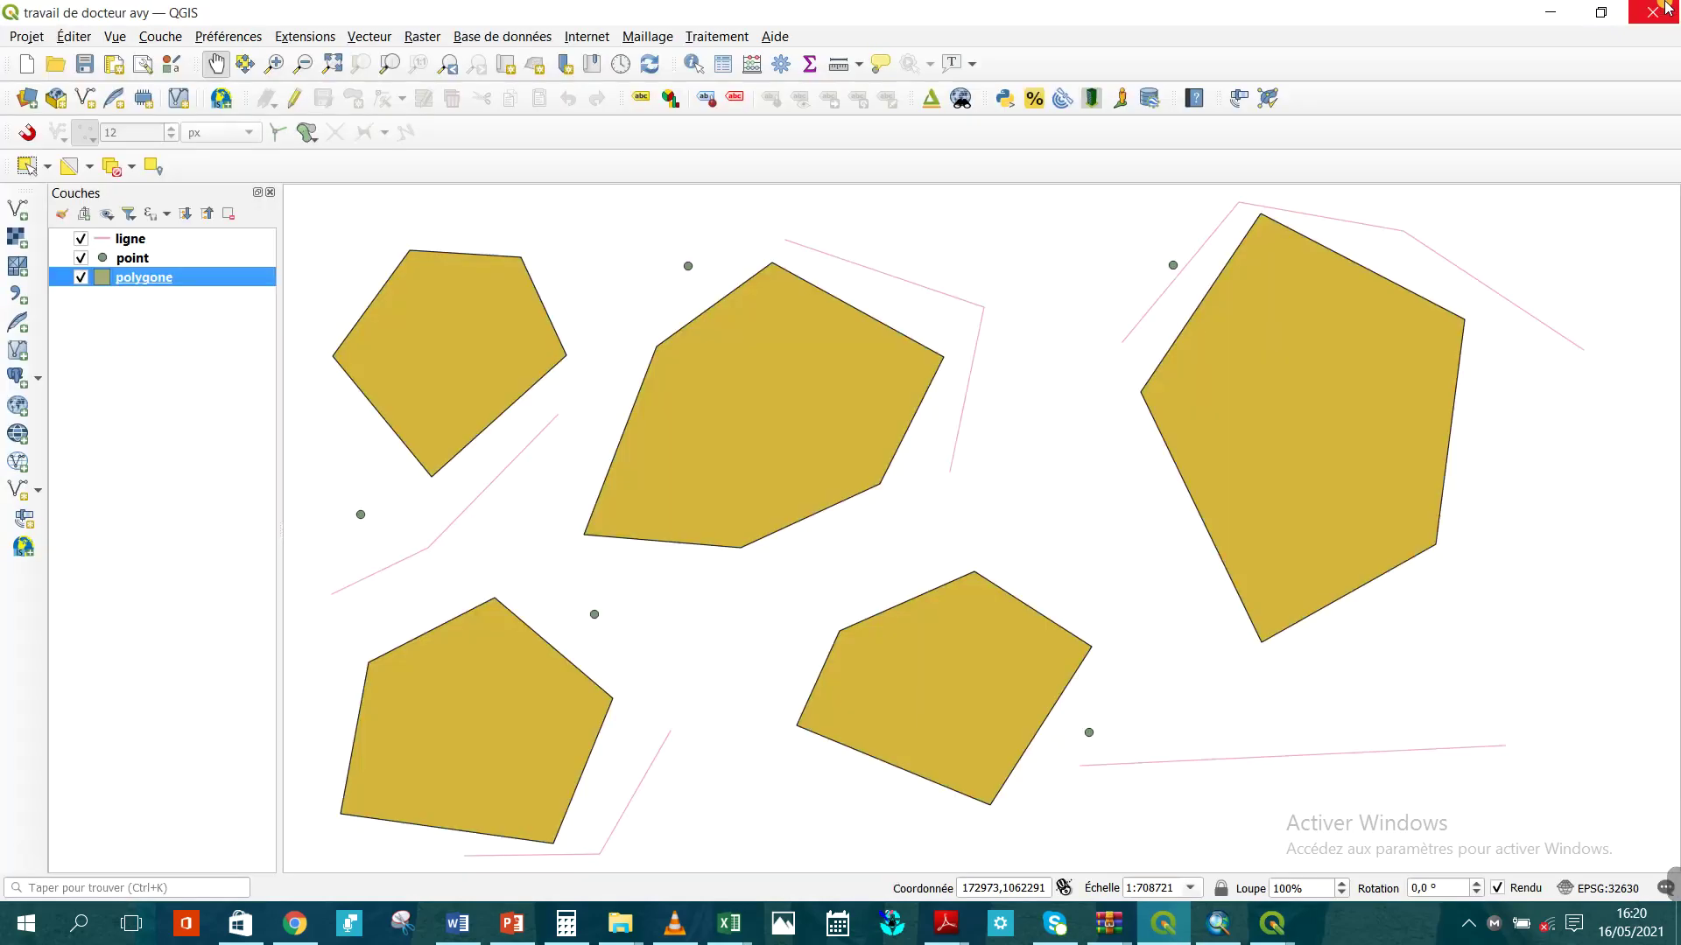